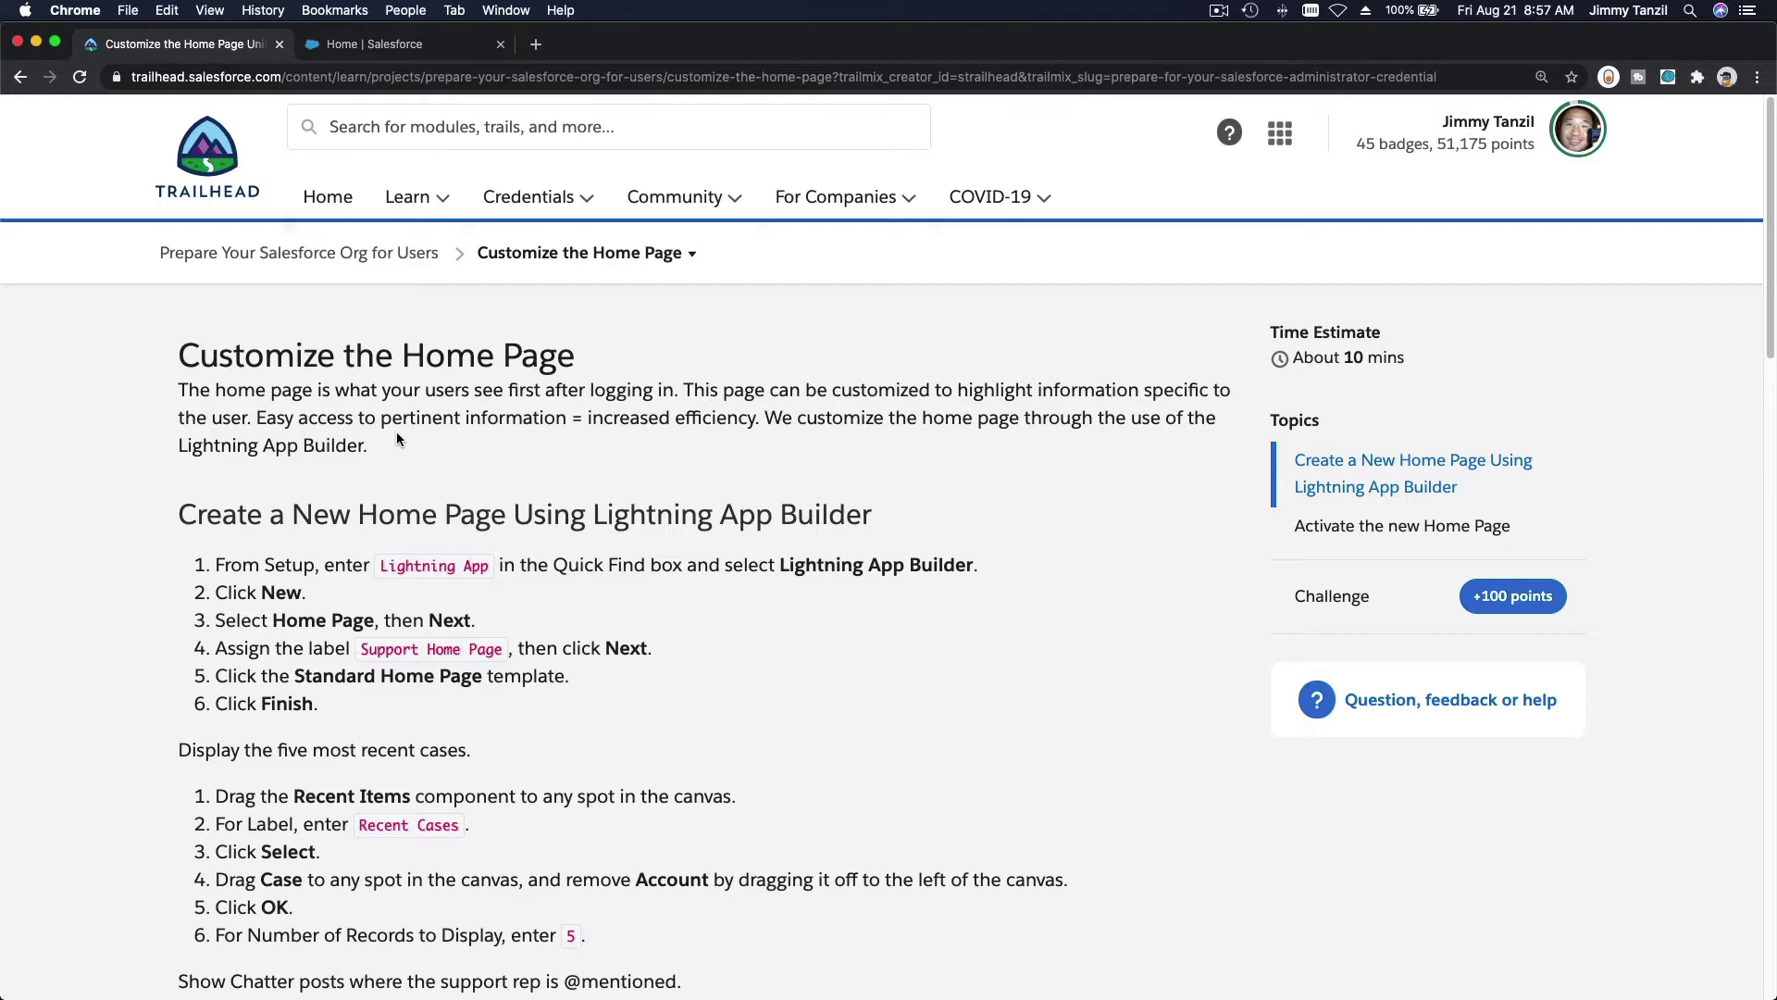
# Scroll through the Trailhead 'Customize the Home Page' unit, then switch to the Salesforce Setup home
pyautogui.scroll(-3, 396, 433)
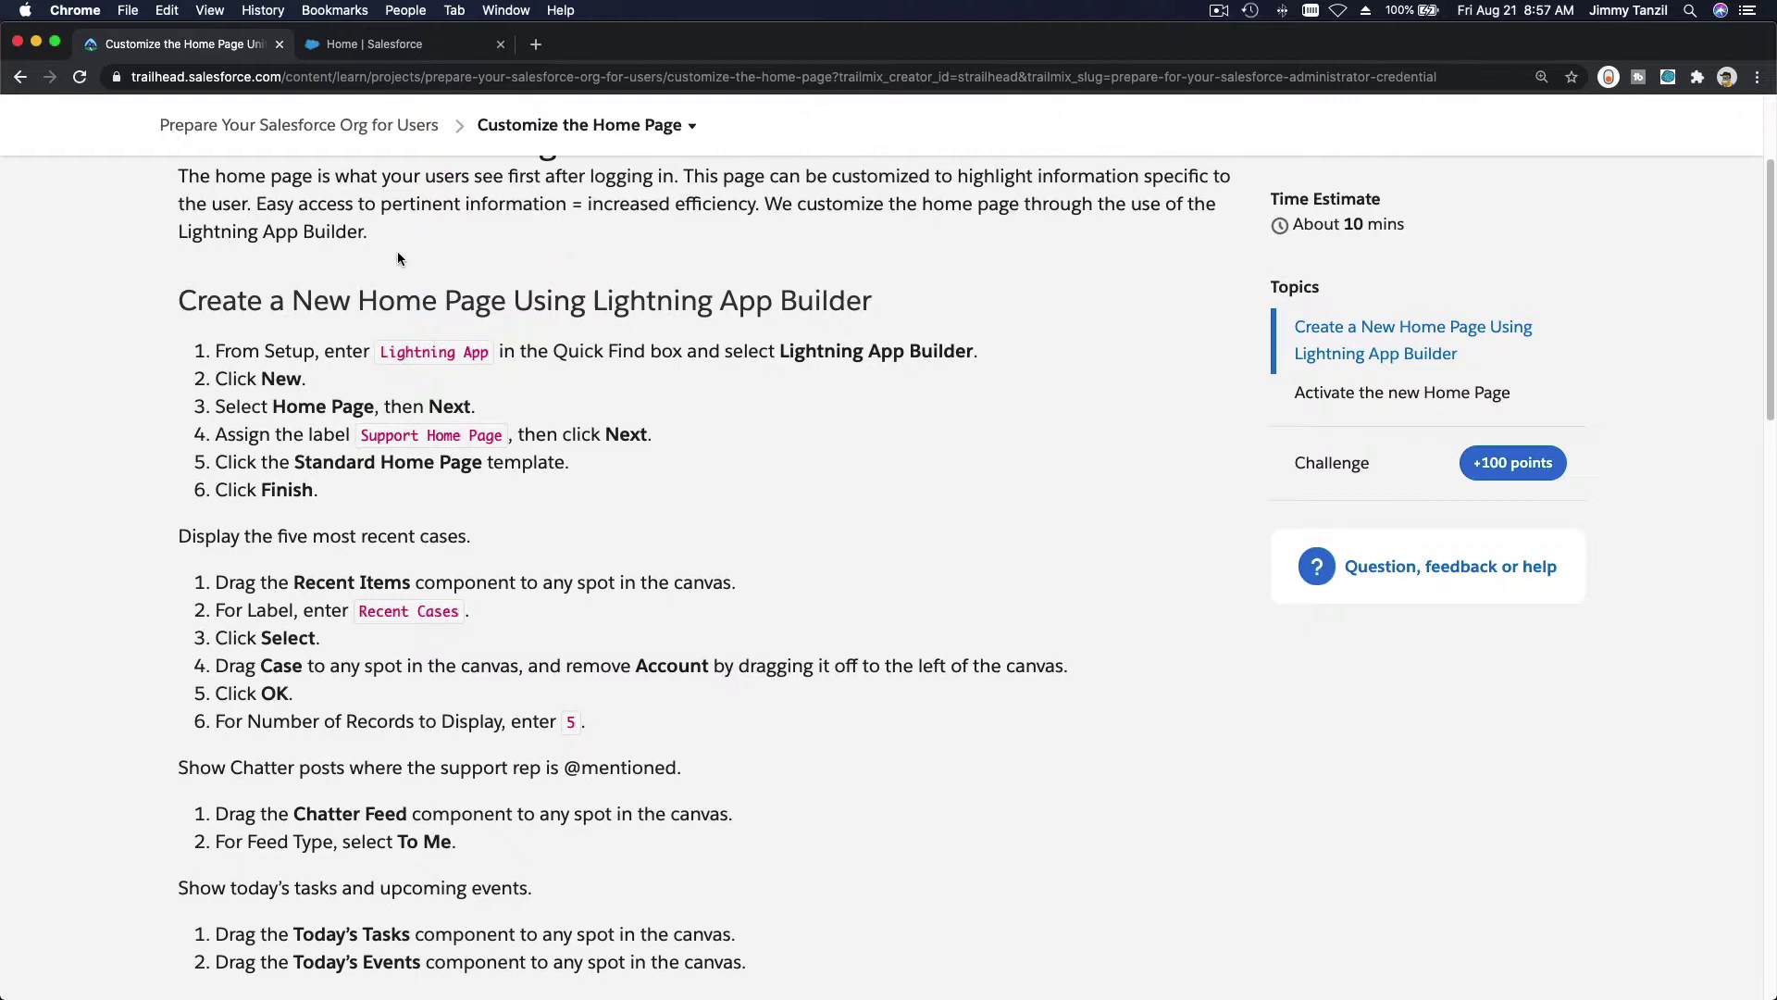
pyautogui.scroll(-2, 408, 275)
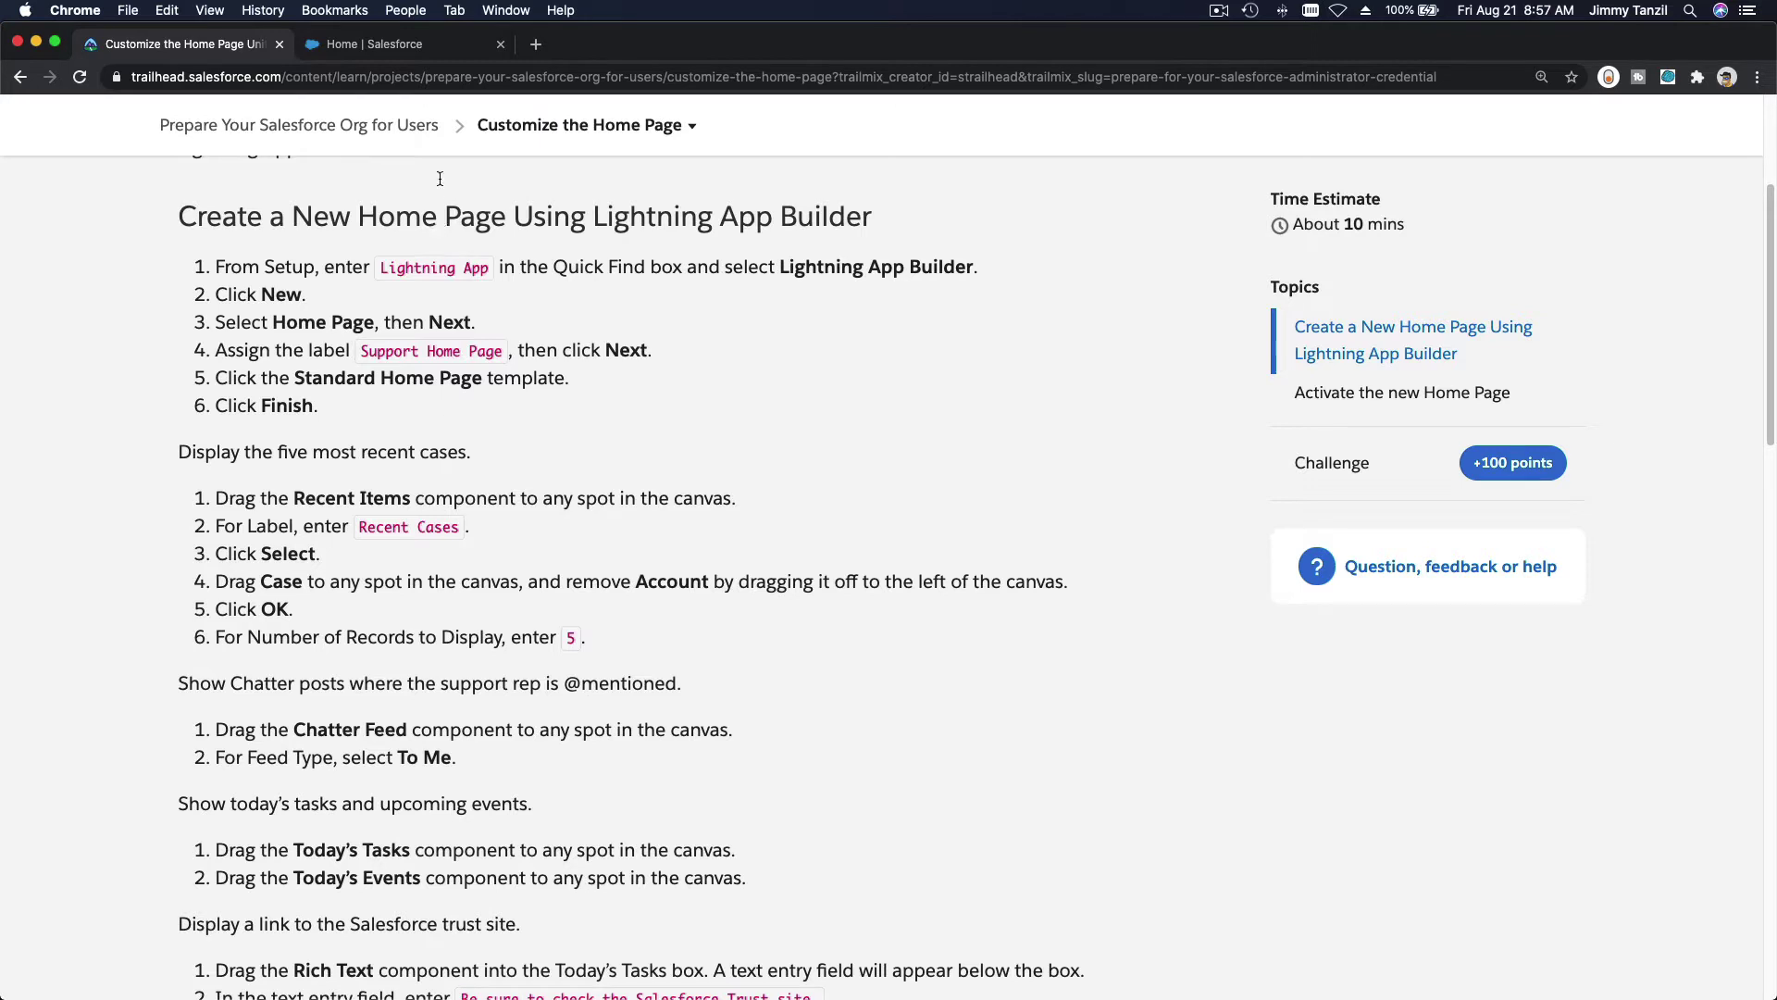
pyautogui.click(414, 51)
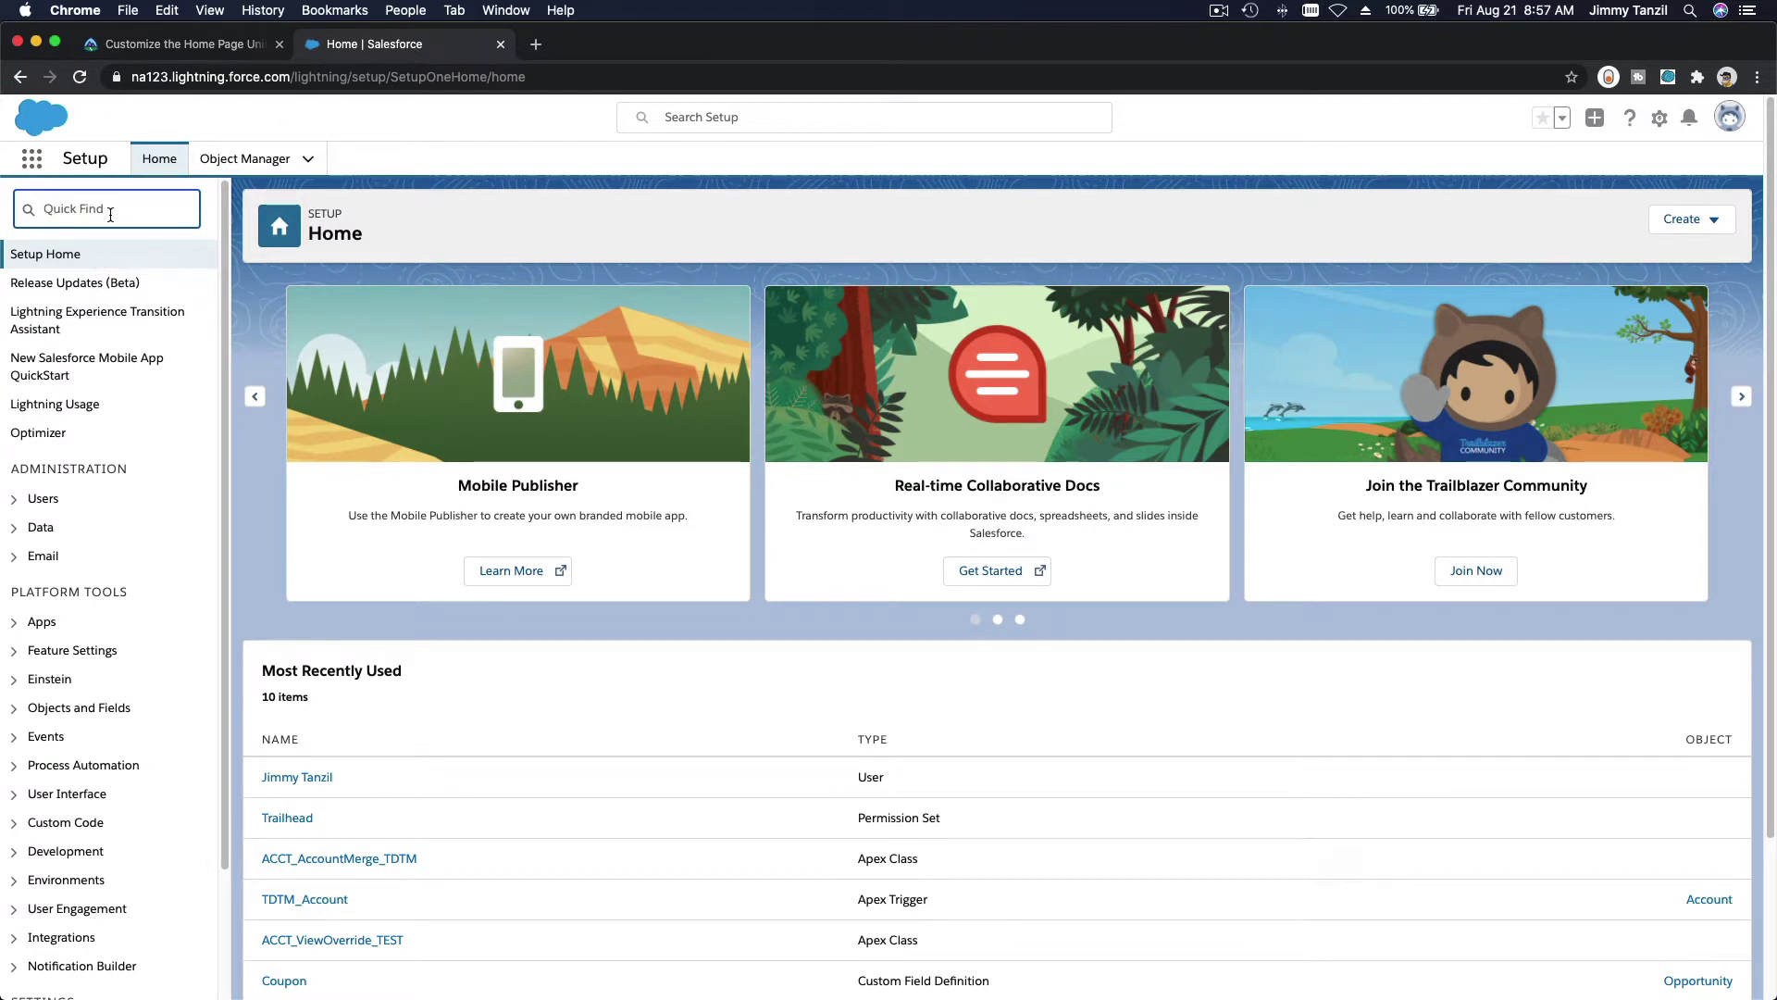
# Search Quick Find for 'lightning app' and open Lightning App Builder
pyautogui.write('lightning app')
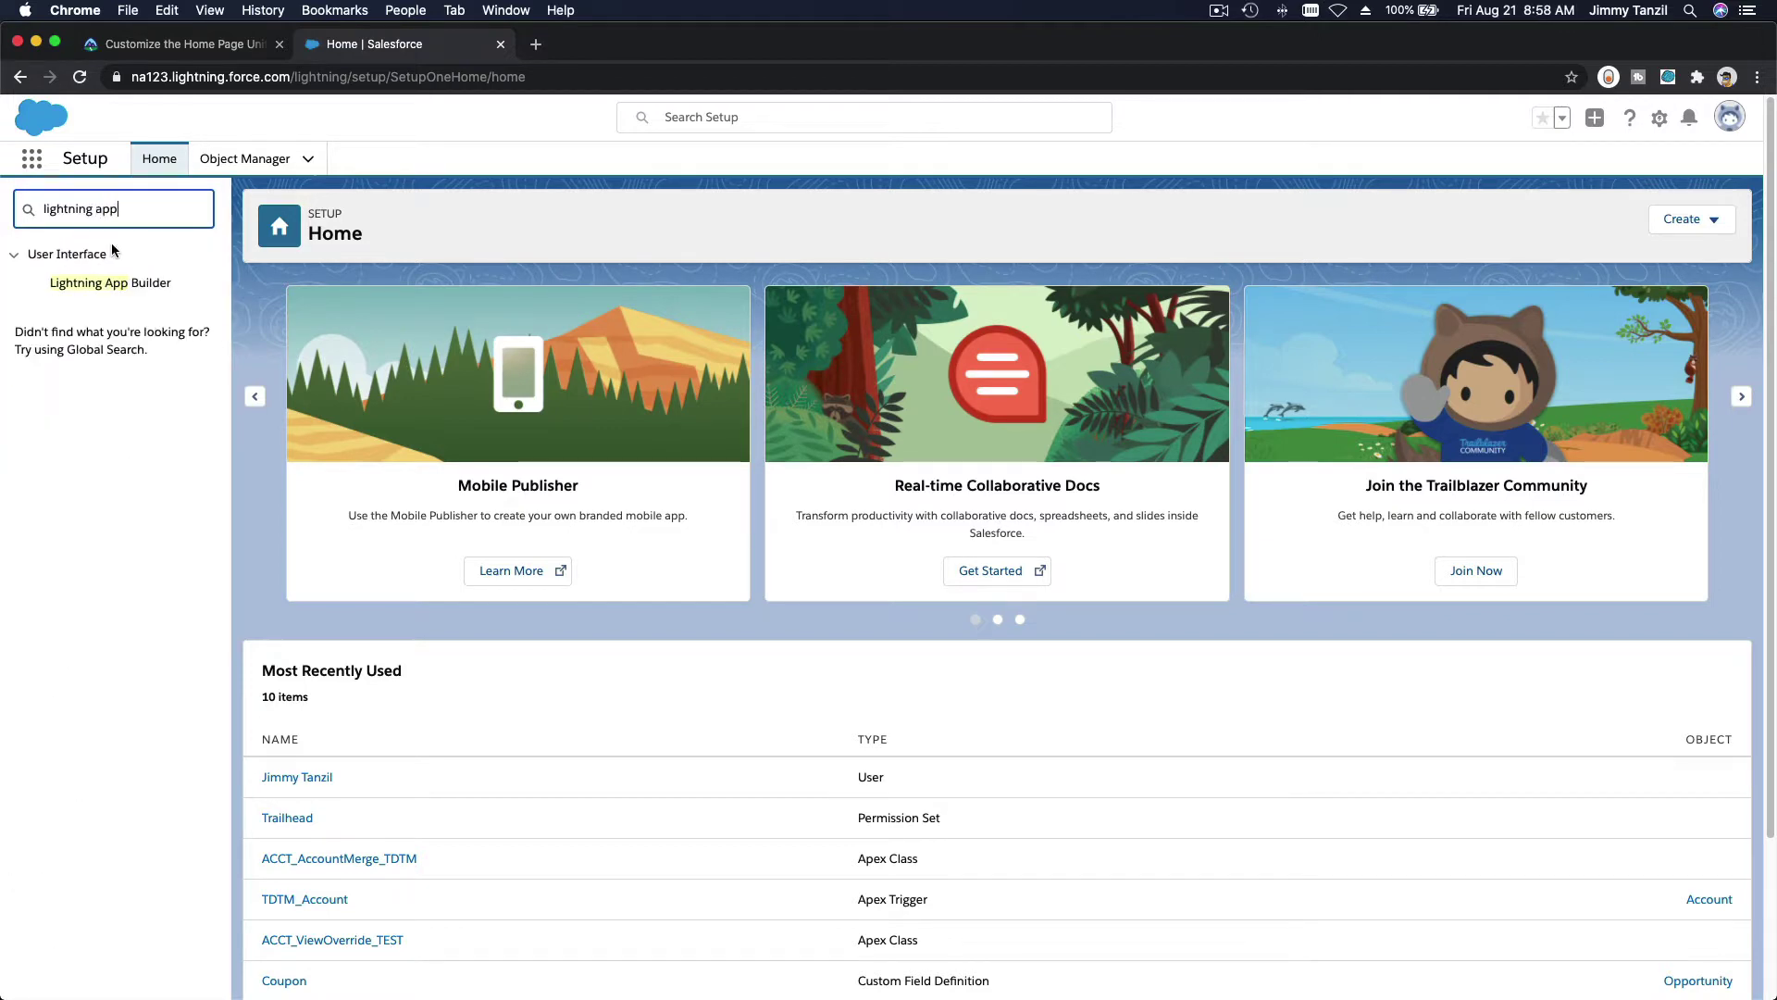
pyautogui.click(112, 283)
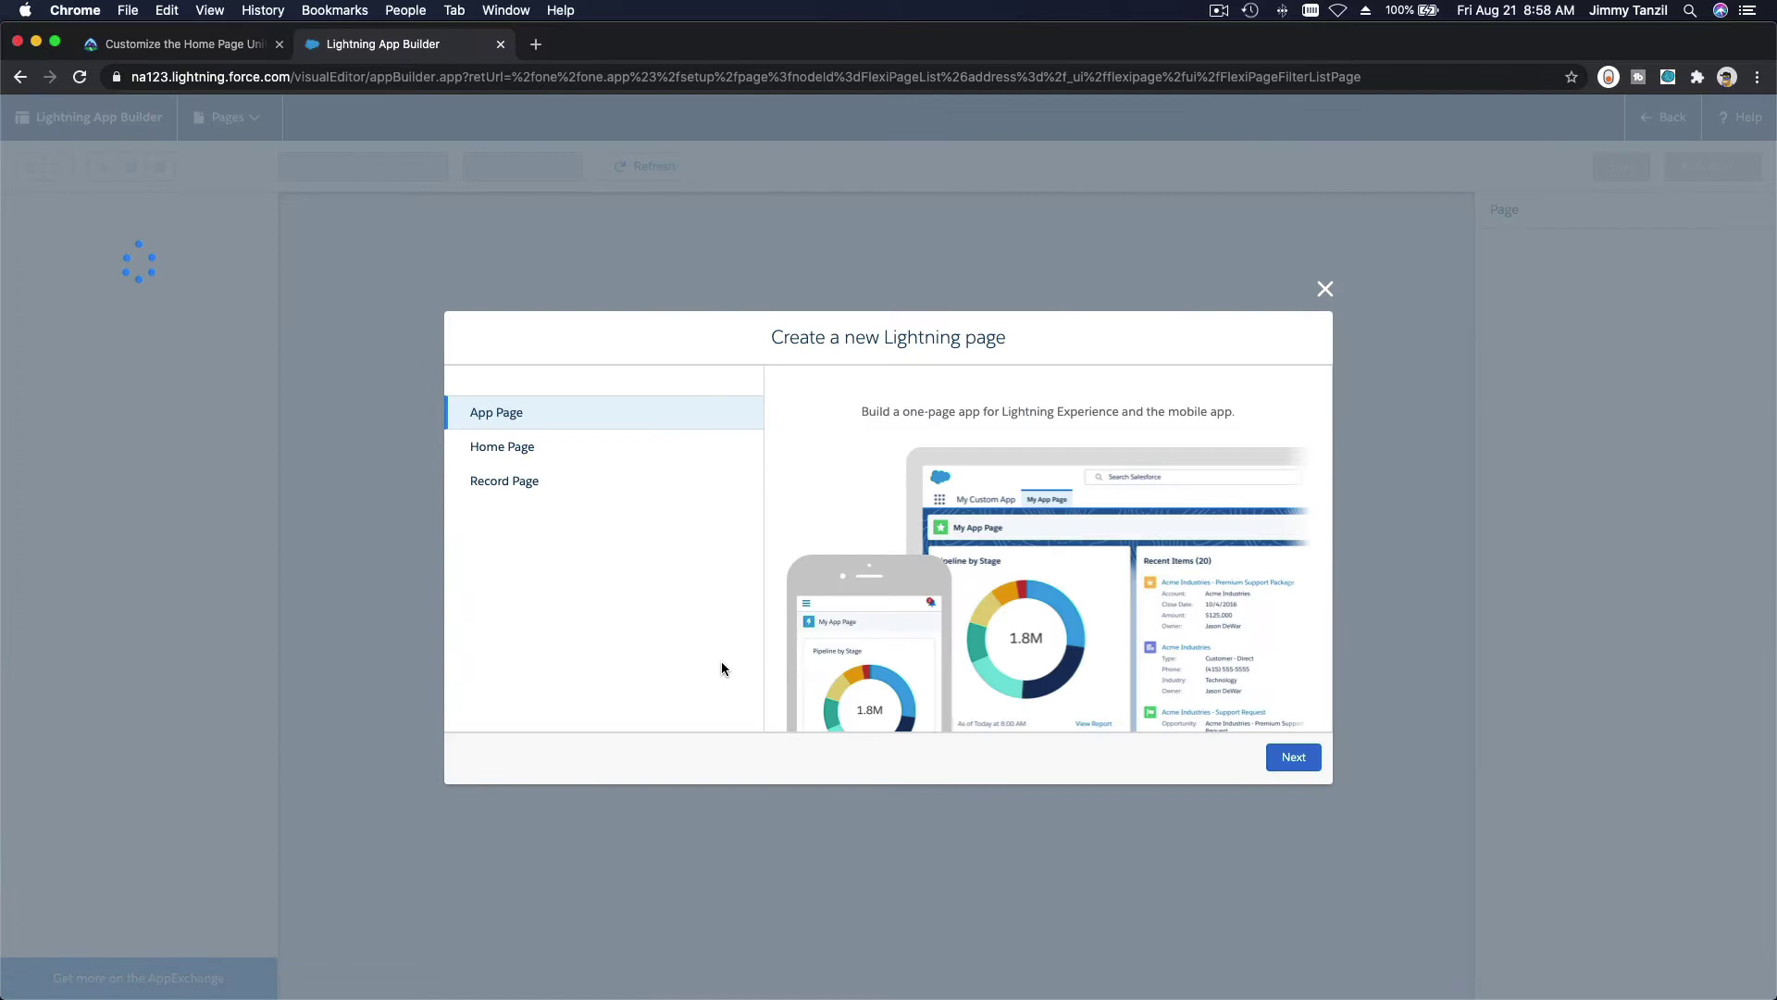
# Copy the 'Support Home Page' label from the Trailhead instructions
pyautogui.click(210, 49)
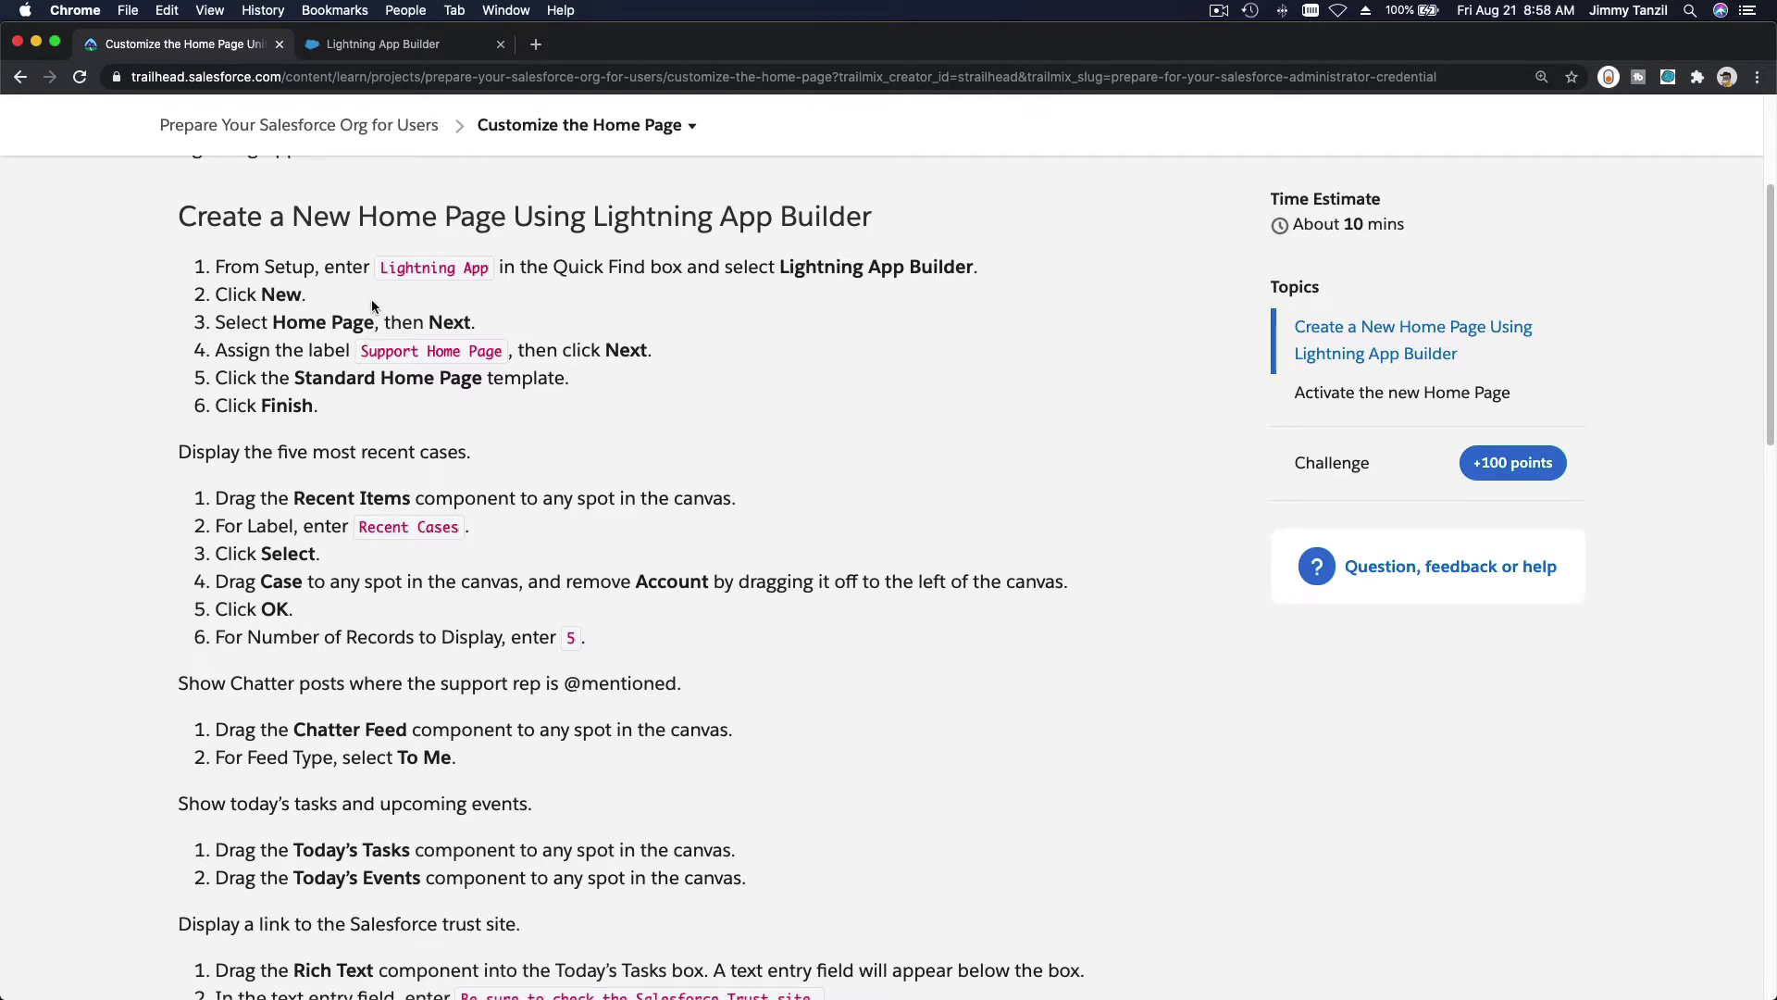
pyautogui.tripleClick(362, 352)
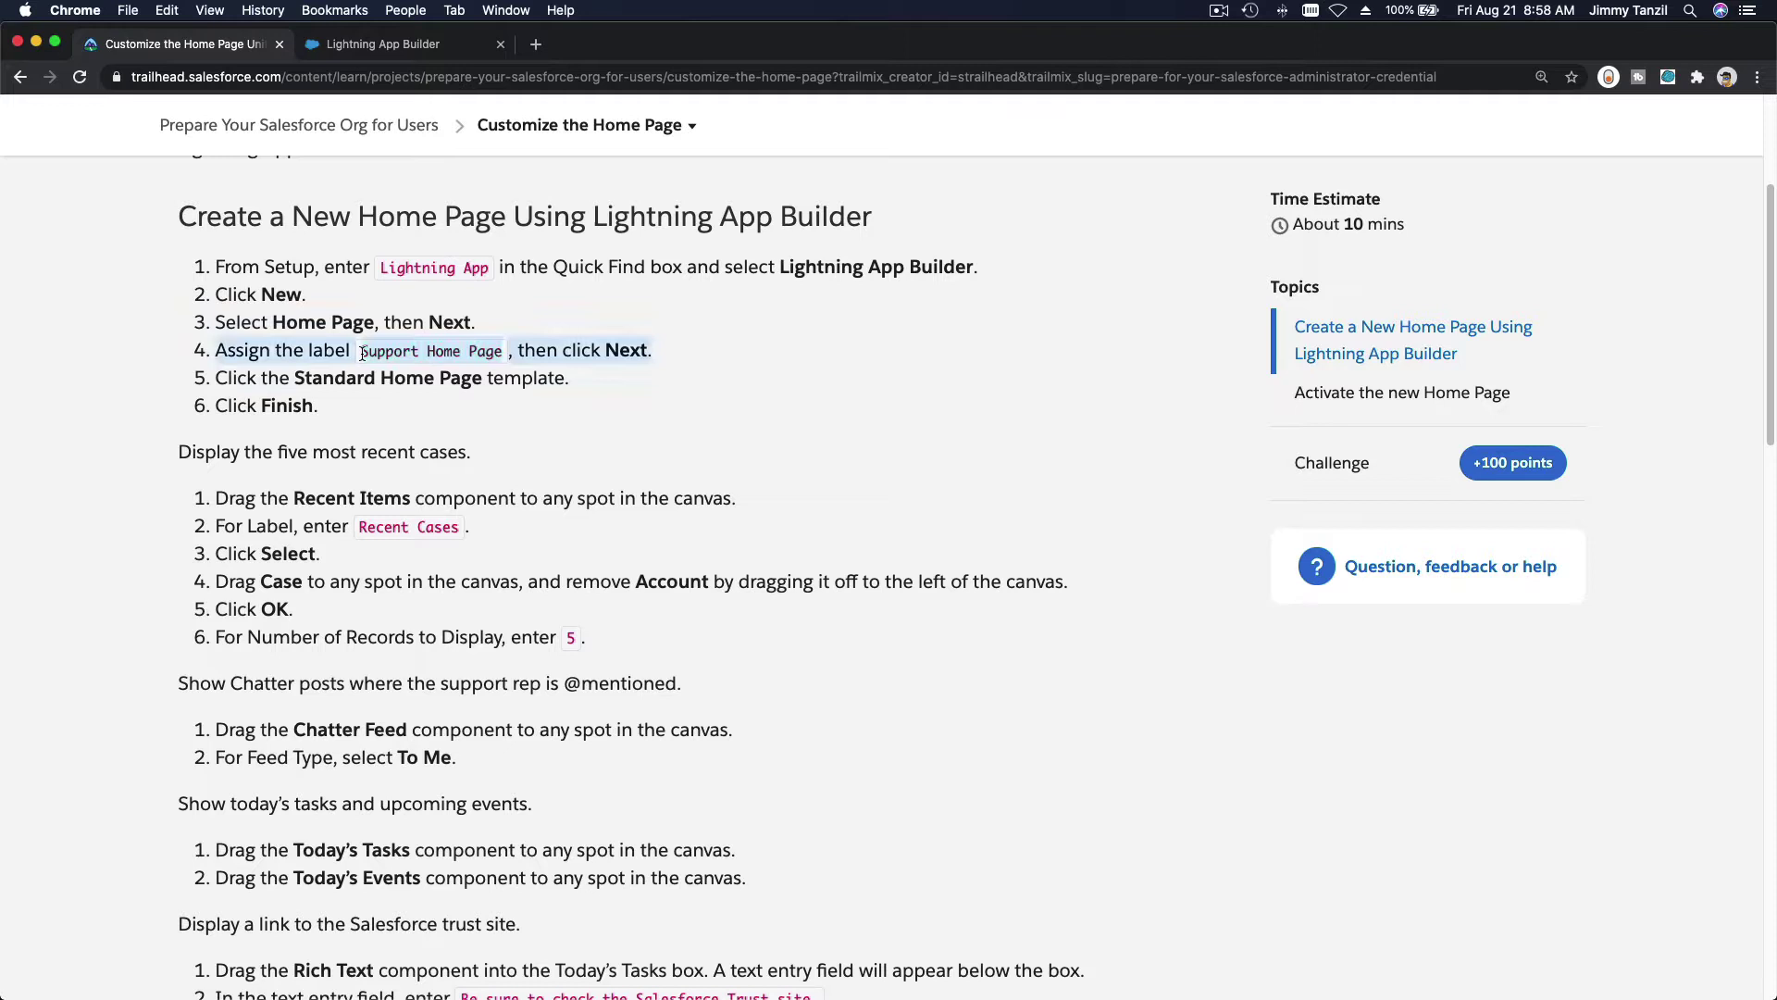
pyautogui.click(363, 353)
pyautogui.moveTo(363, 353); pyautogui.dragTo(499, 358)
pyautogui.press('super+c')
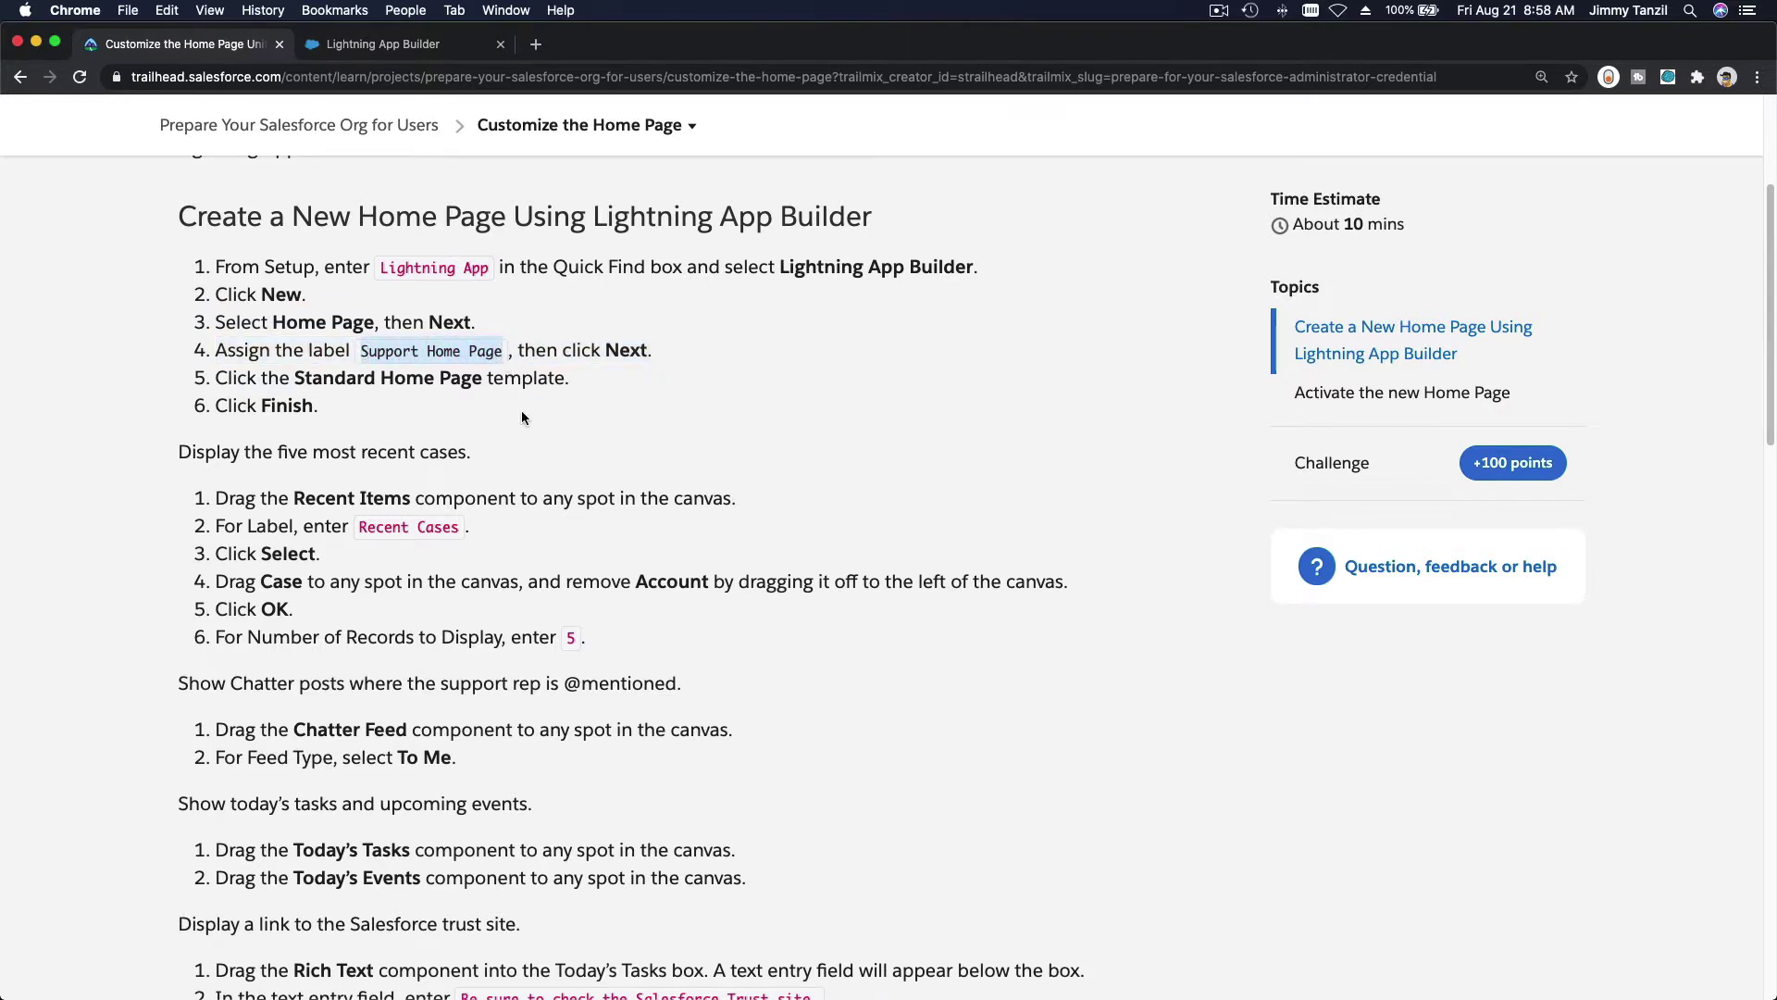
pyautogui.click(408, 46)
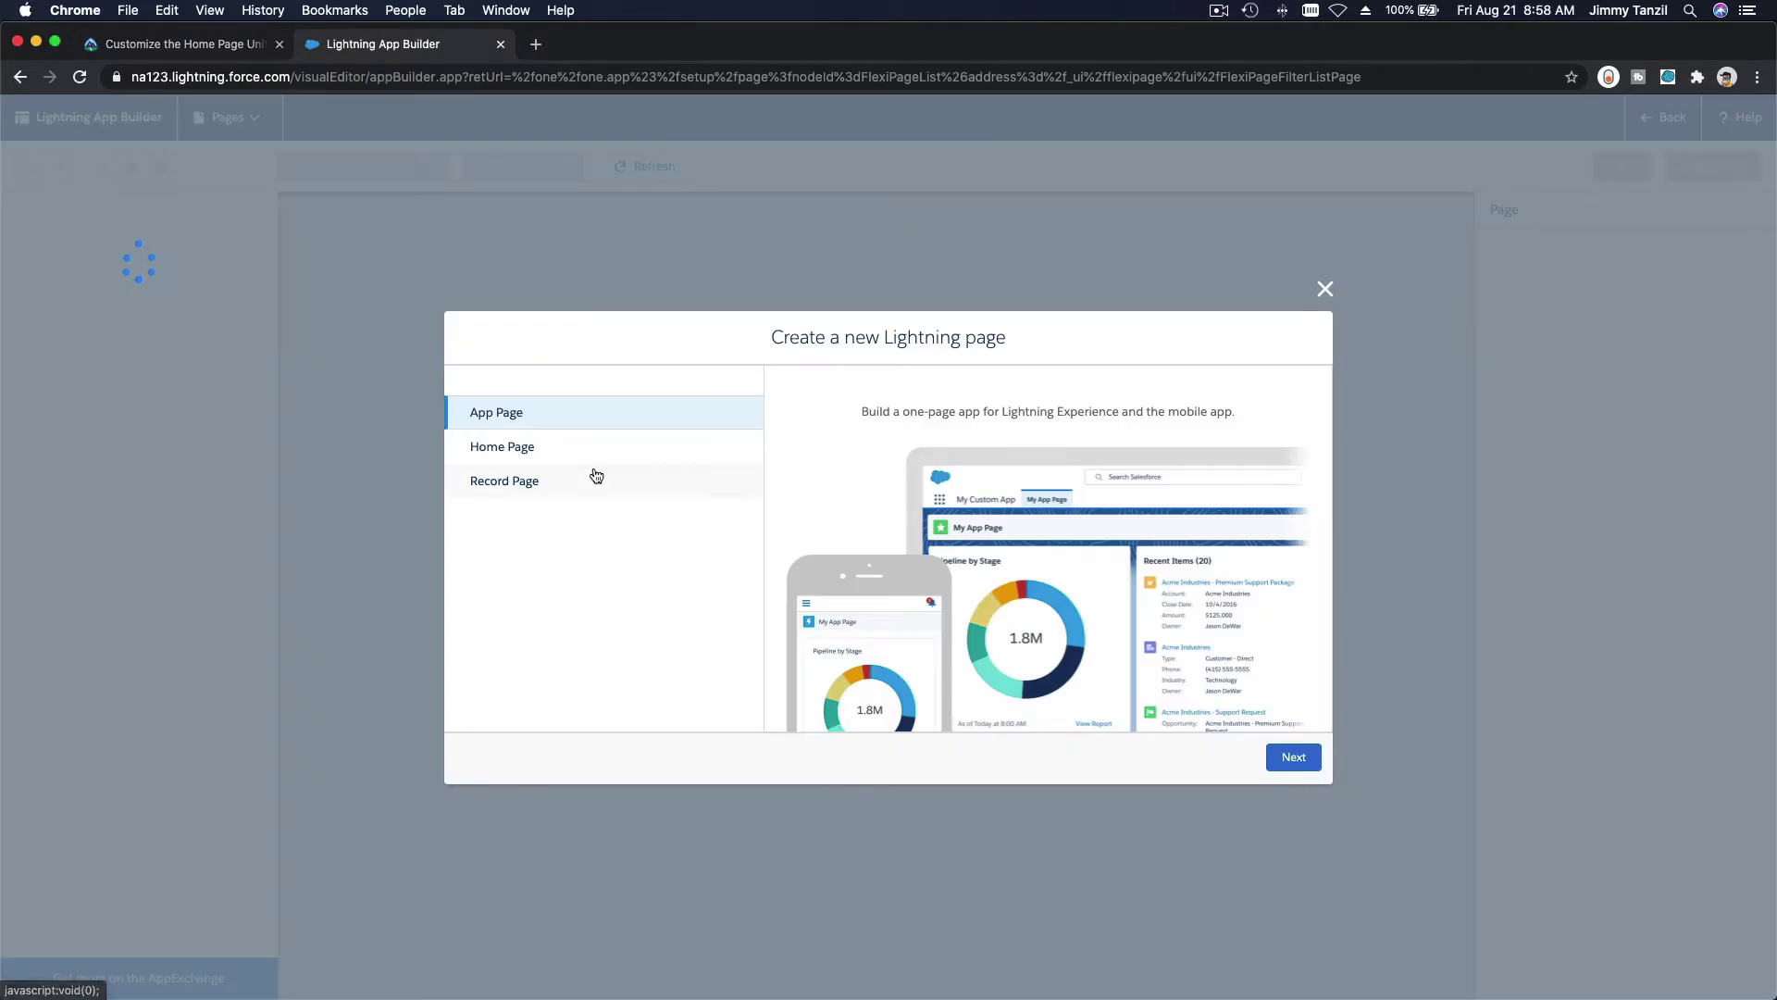
# Create a Home Page labelled Support Home Page from the Standard Home Page template
pyautogui.click(569, 450)
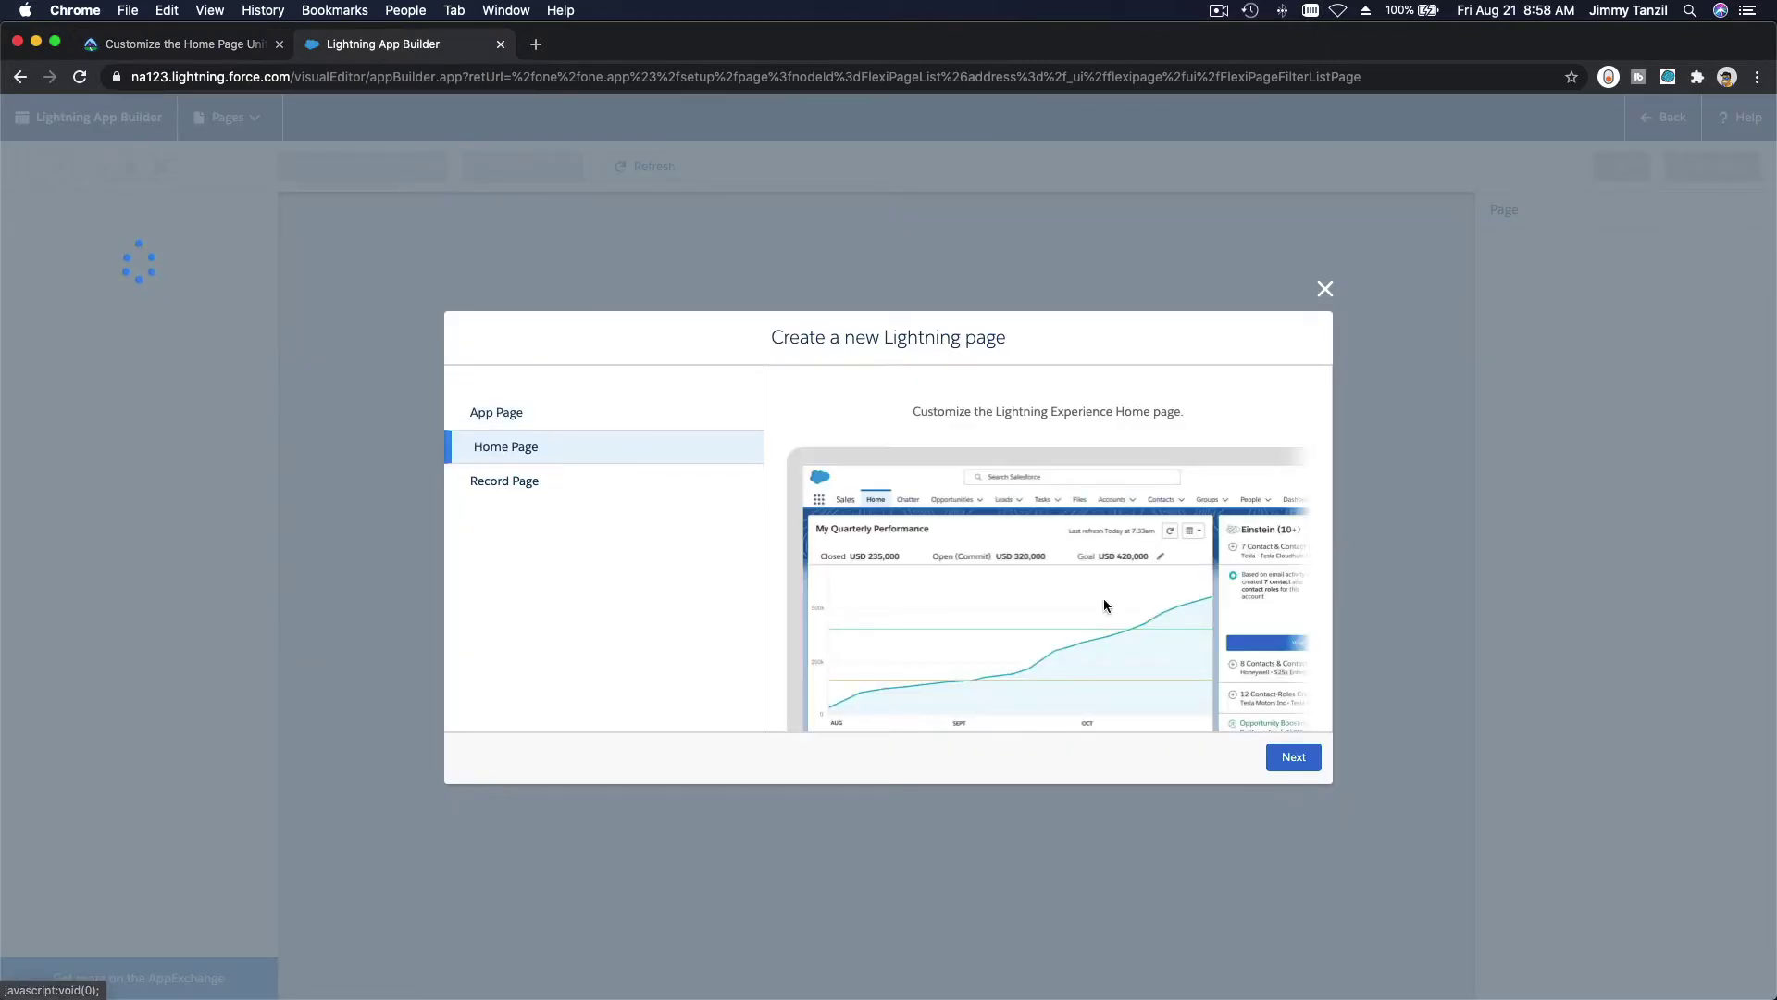
pyautogui.click(1295, 762)
pyautogui.press('super+v')
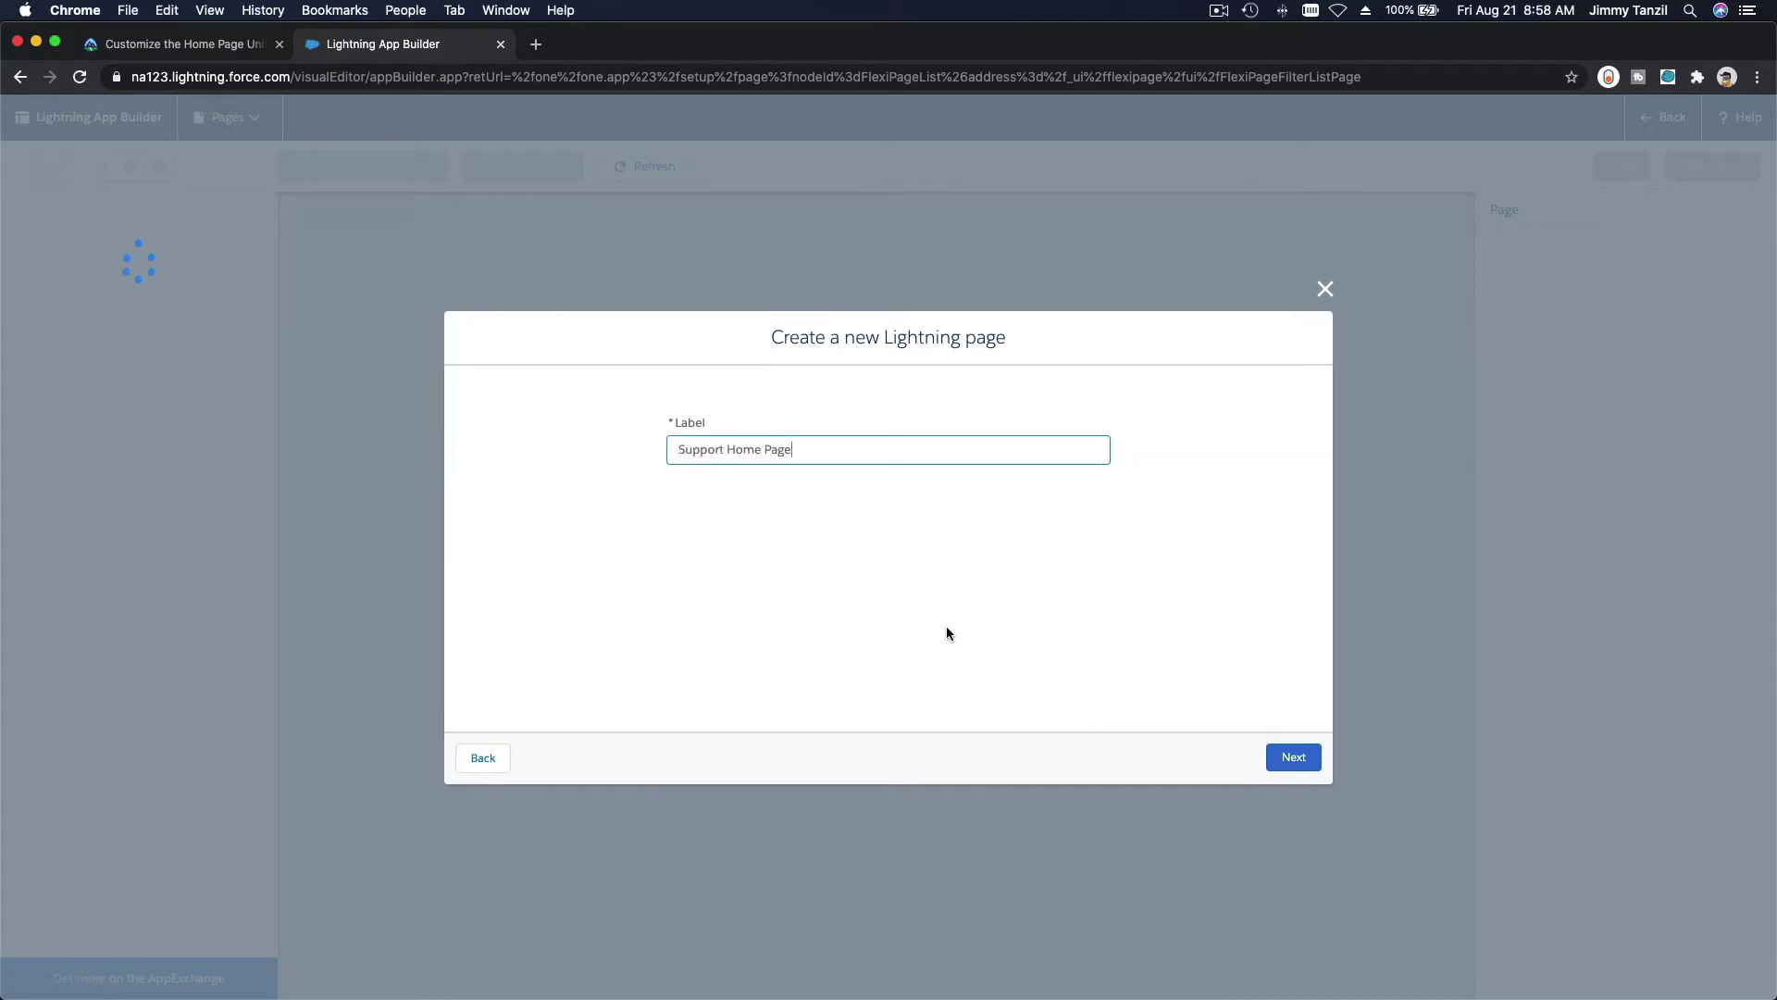
pyautogui.click(1285, 759)
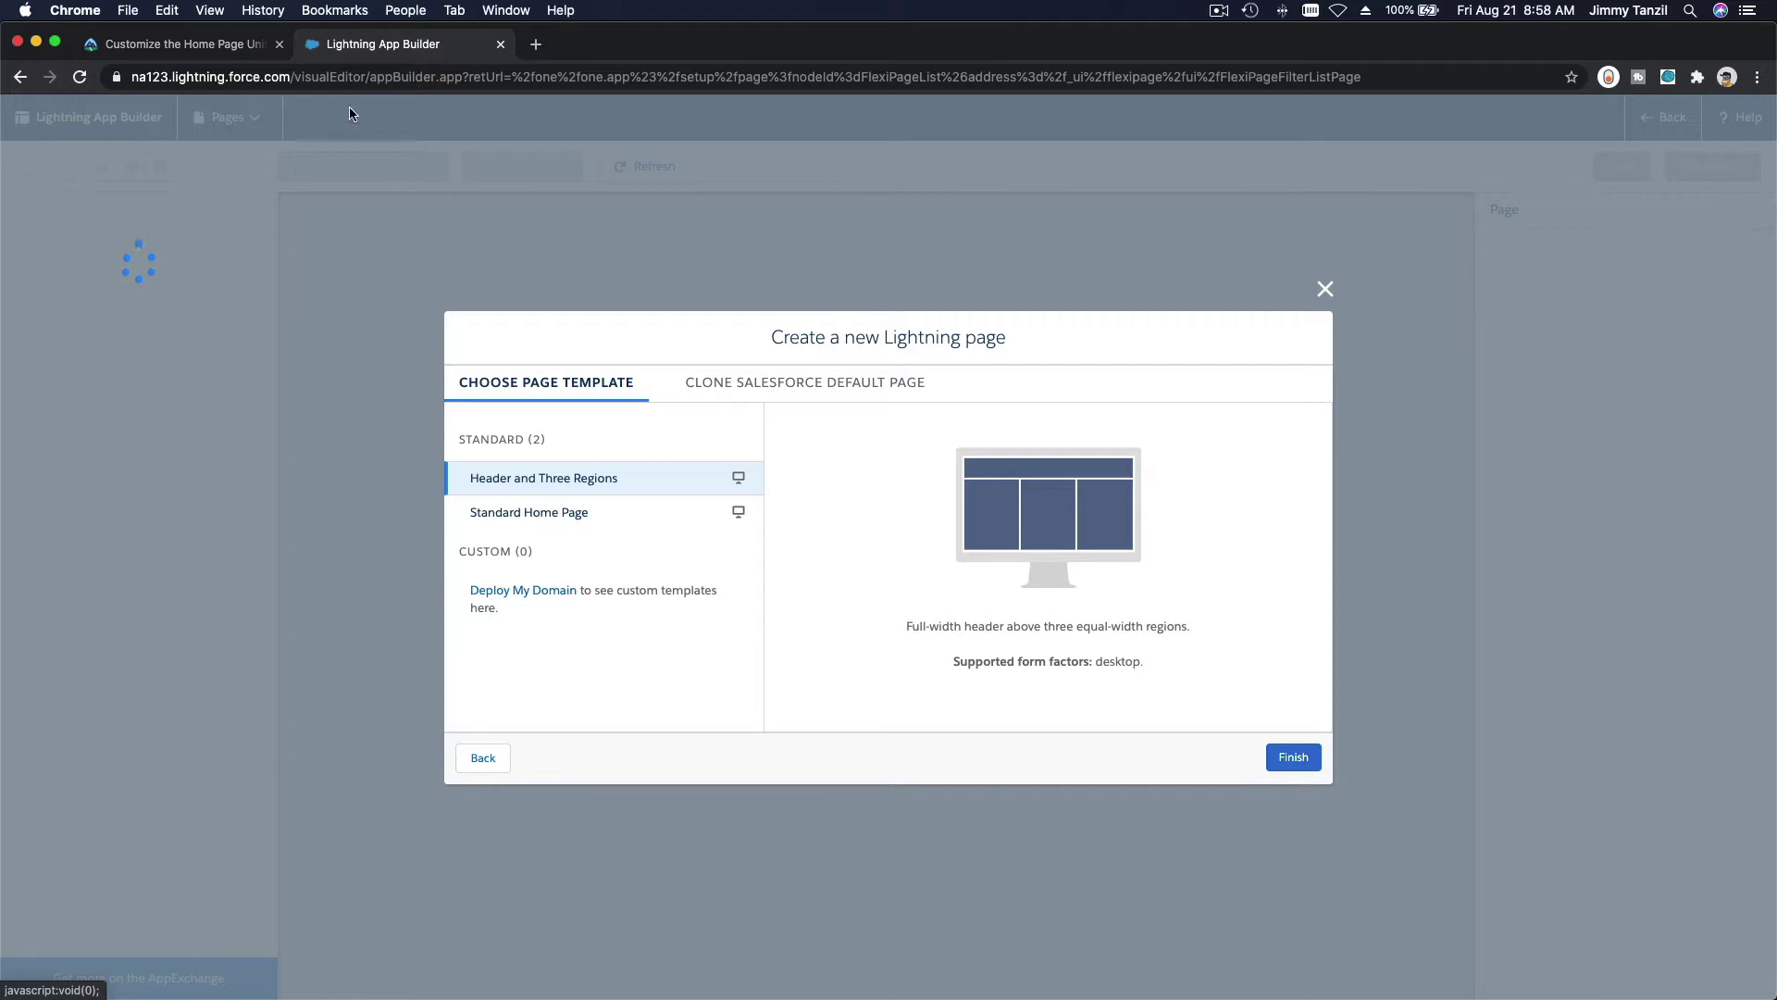
pyautogui.click(216, 46)
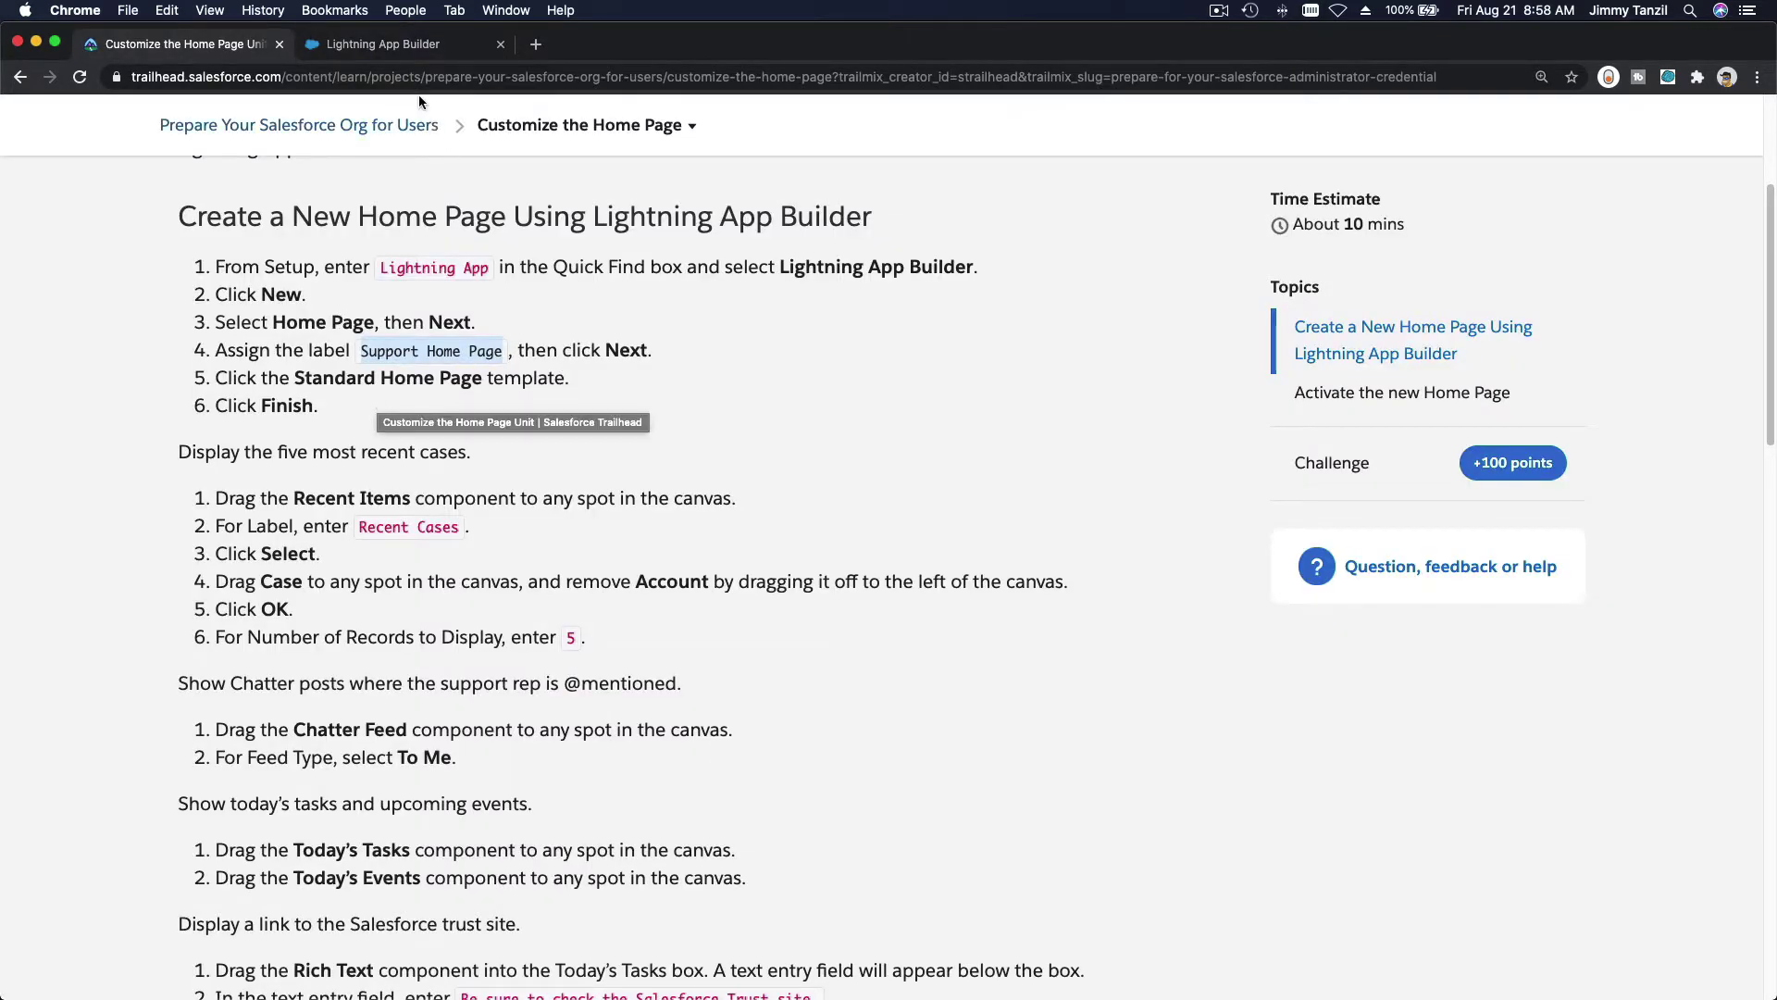
pyautogui.click(419, 44)
pyautogui.click(532, 514)
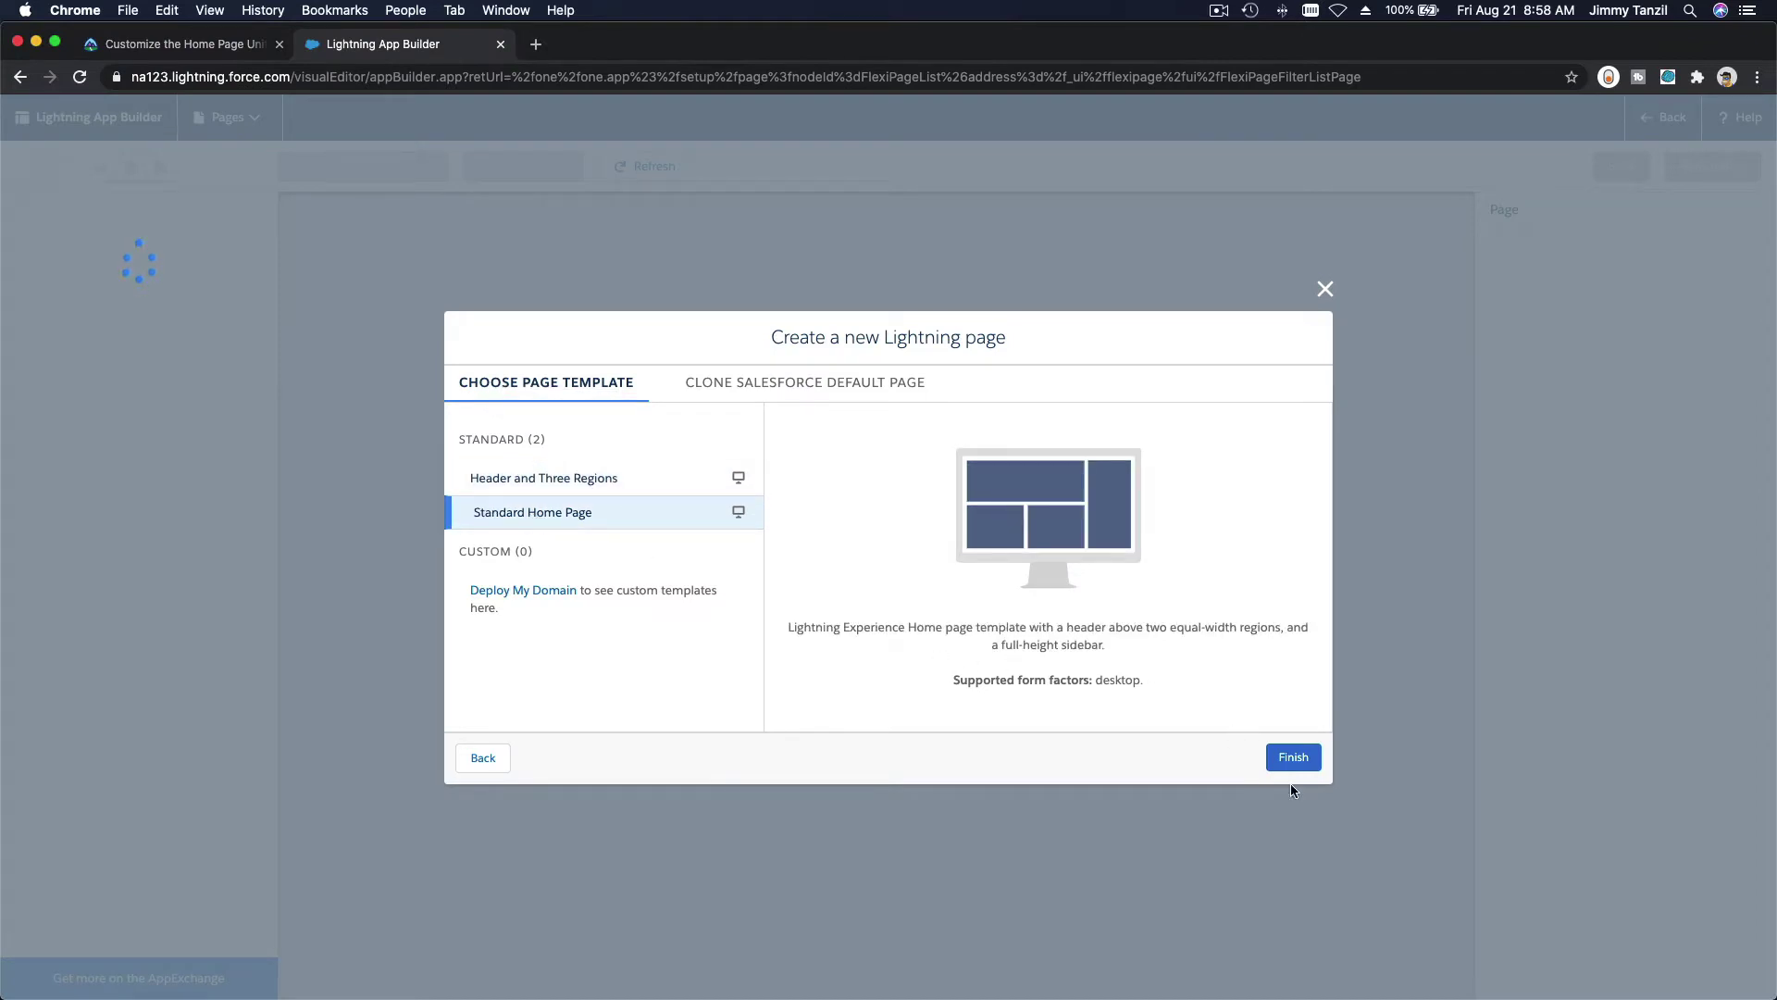
pyautogui.click(1303, 761)
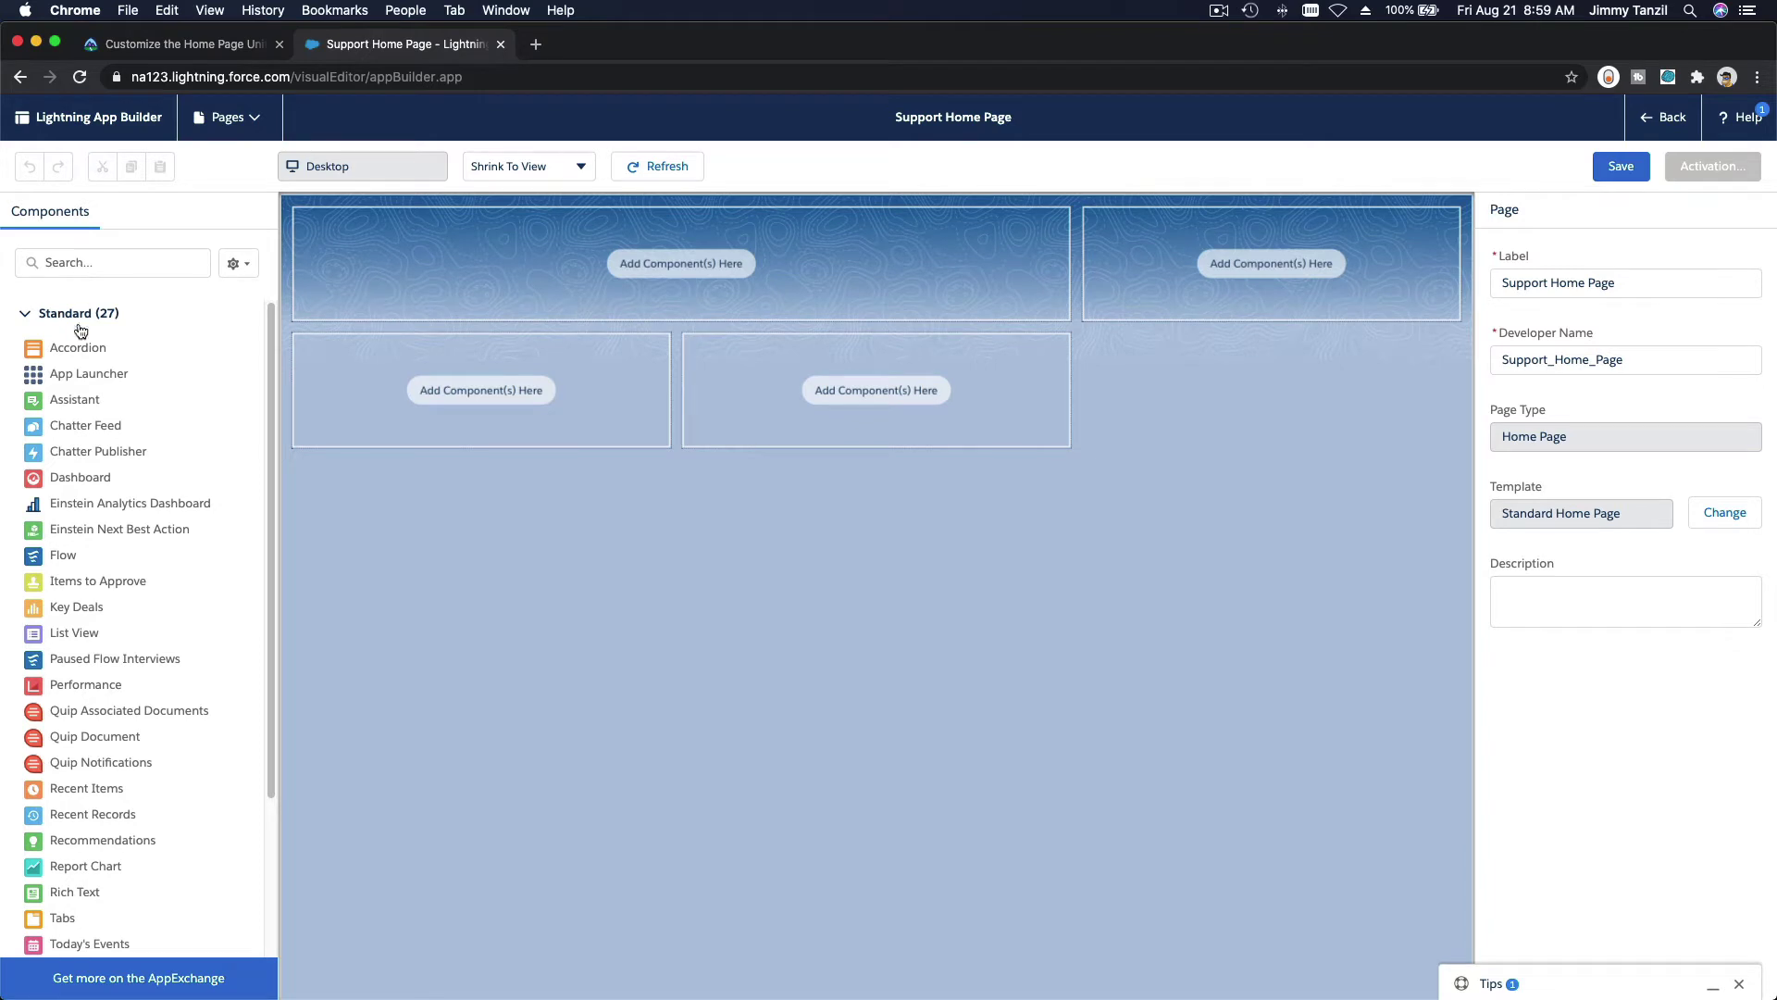
pyautogui.scroll(-3, 96, 384)
pyautogui.scroll(3, 96, 384)
pyautogui.click(207, 47)
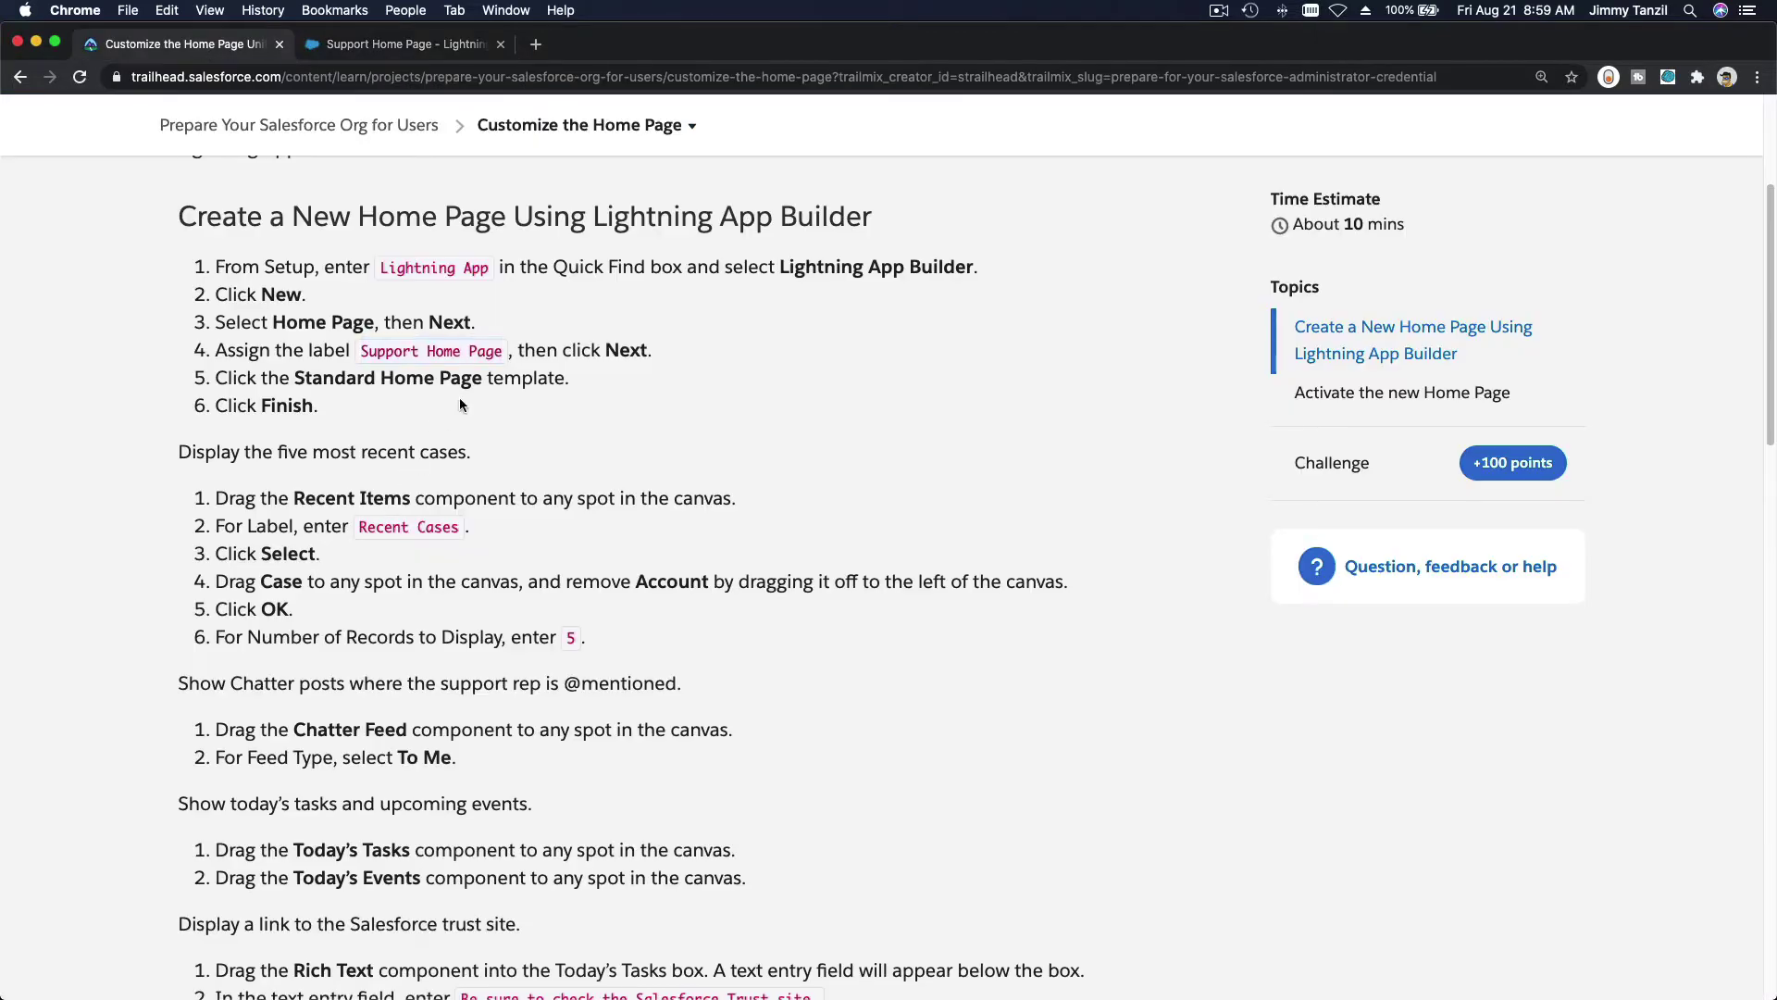
pyautogui.scroll(-5, 459, 397)
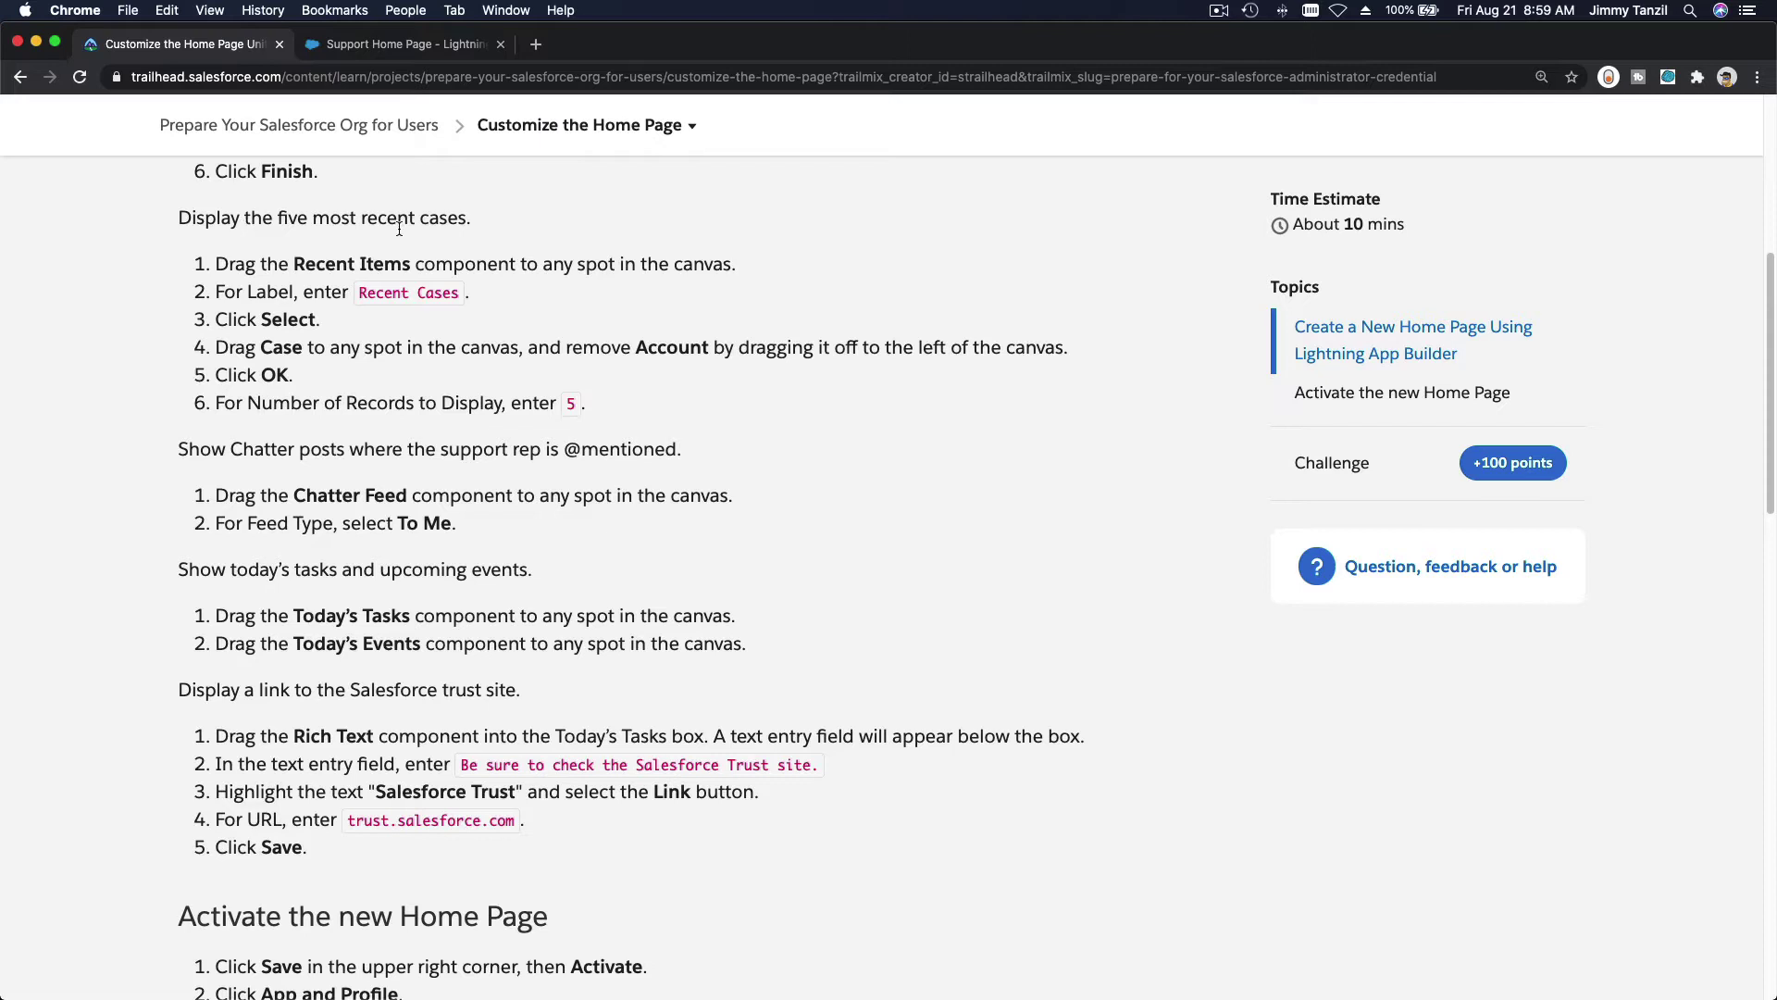
pyautogui.scroll(-1, 370, 231)
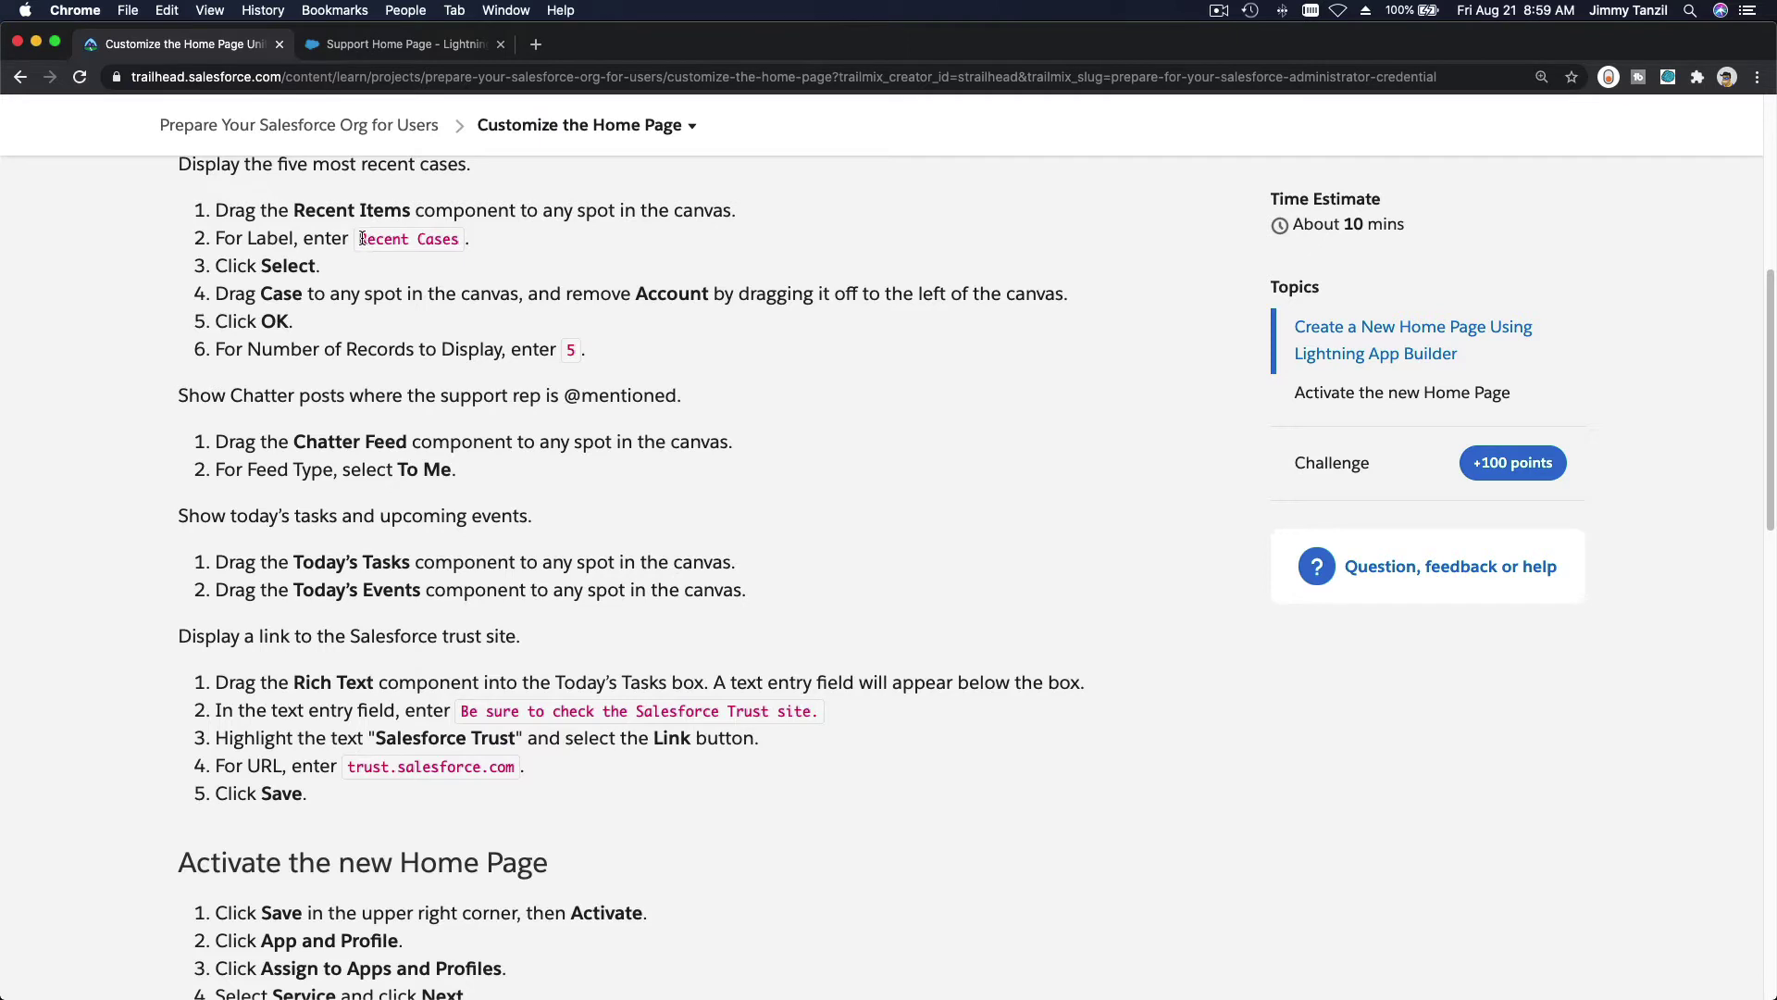
pyautogui.moveTo(361, 239); pyautogui.dragTo(461, 242)
# Drag a Recent Items component into the top region and label it 'Recent Cases'
pyautogui.click(329, 47)
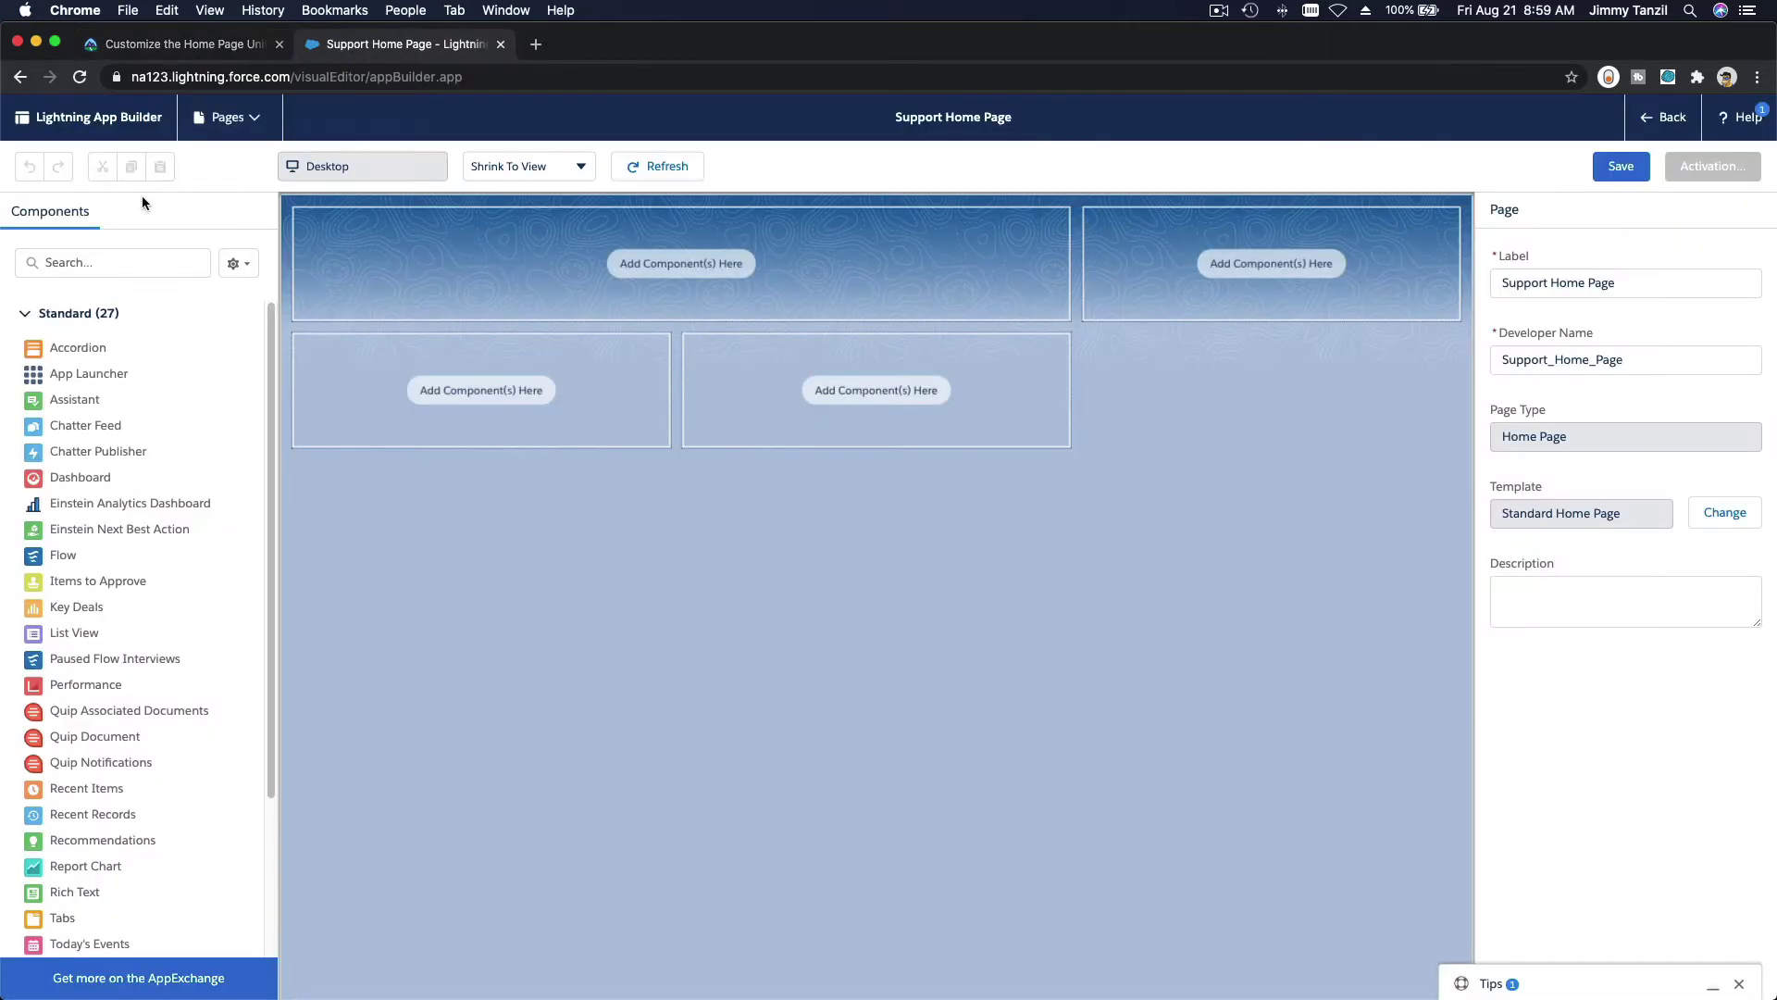
pyautogui.click(111, 264)
pyautogui.write('recen')
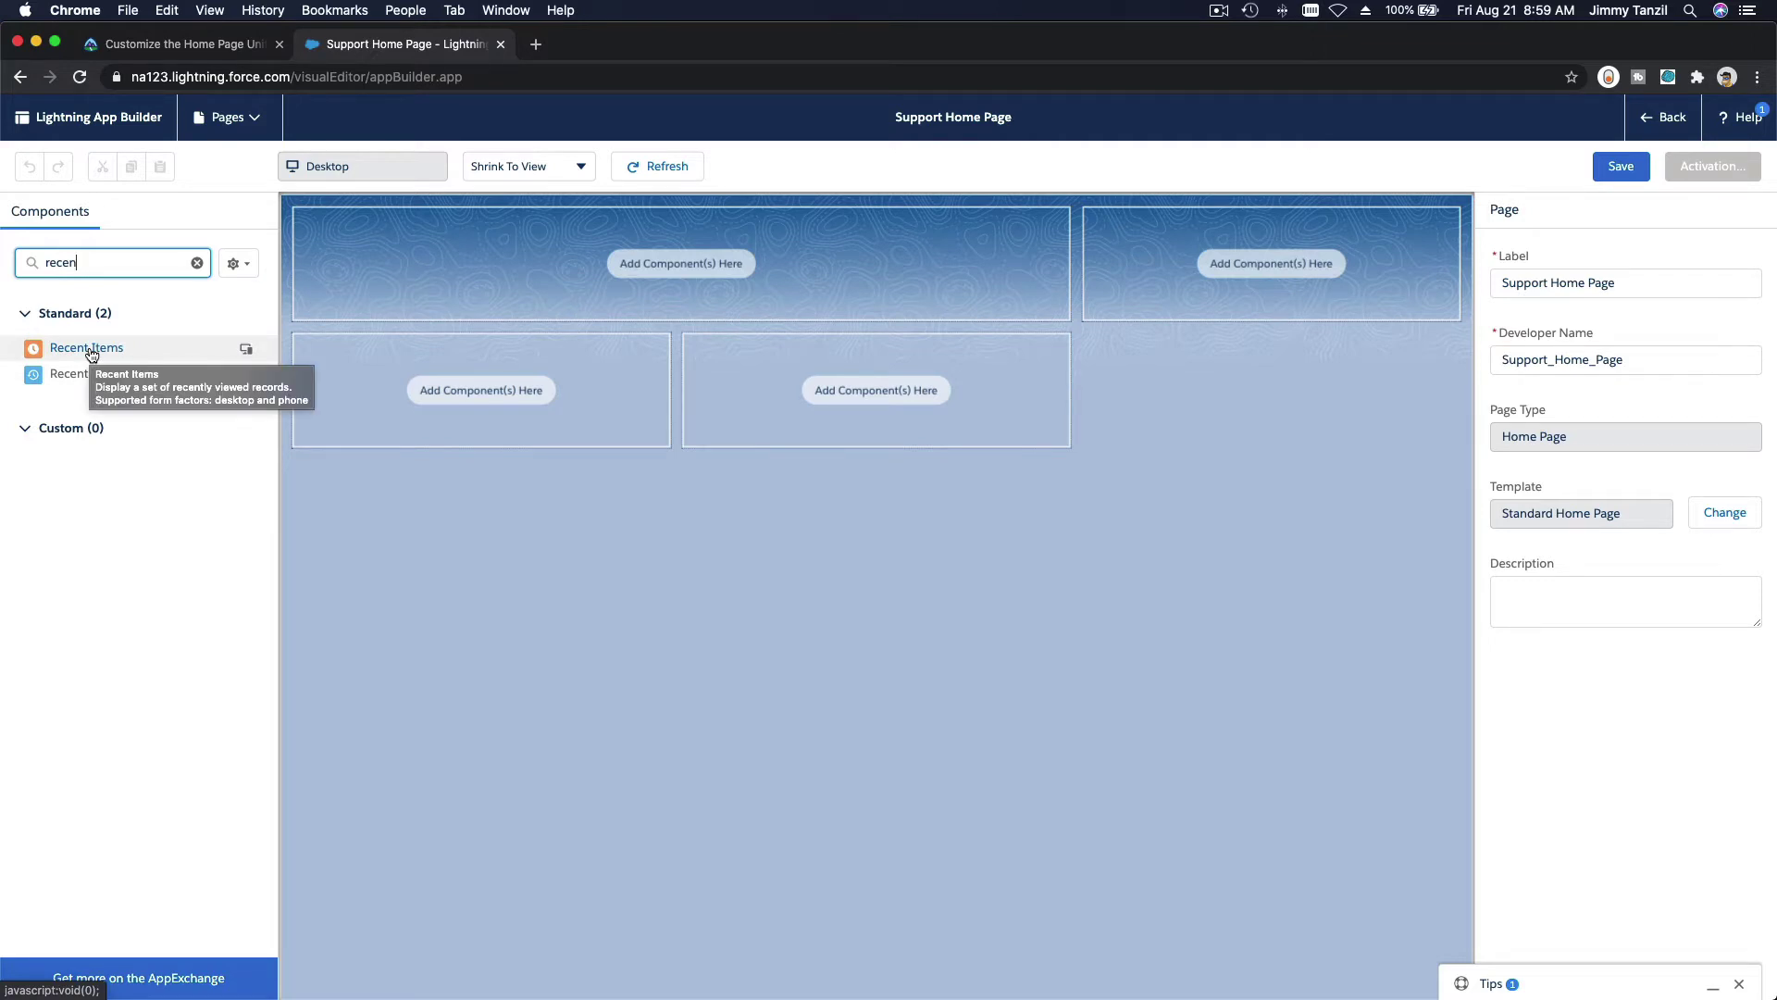
pyautogui.moveTo(90, 352); pyautogui.dragTo(444, 287)
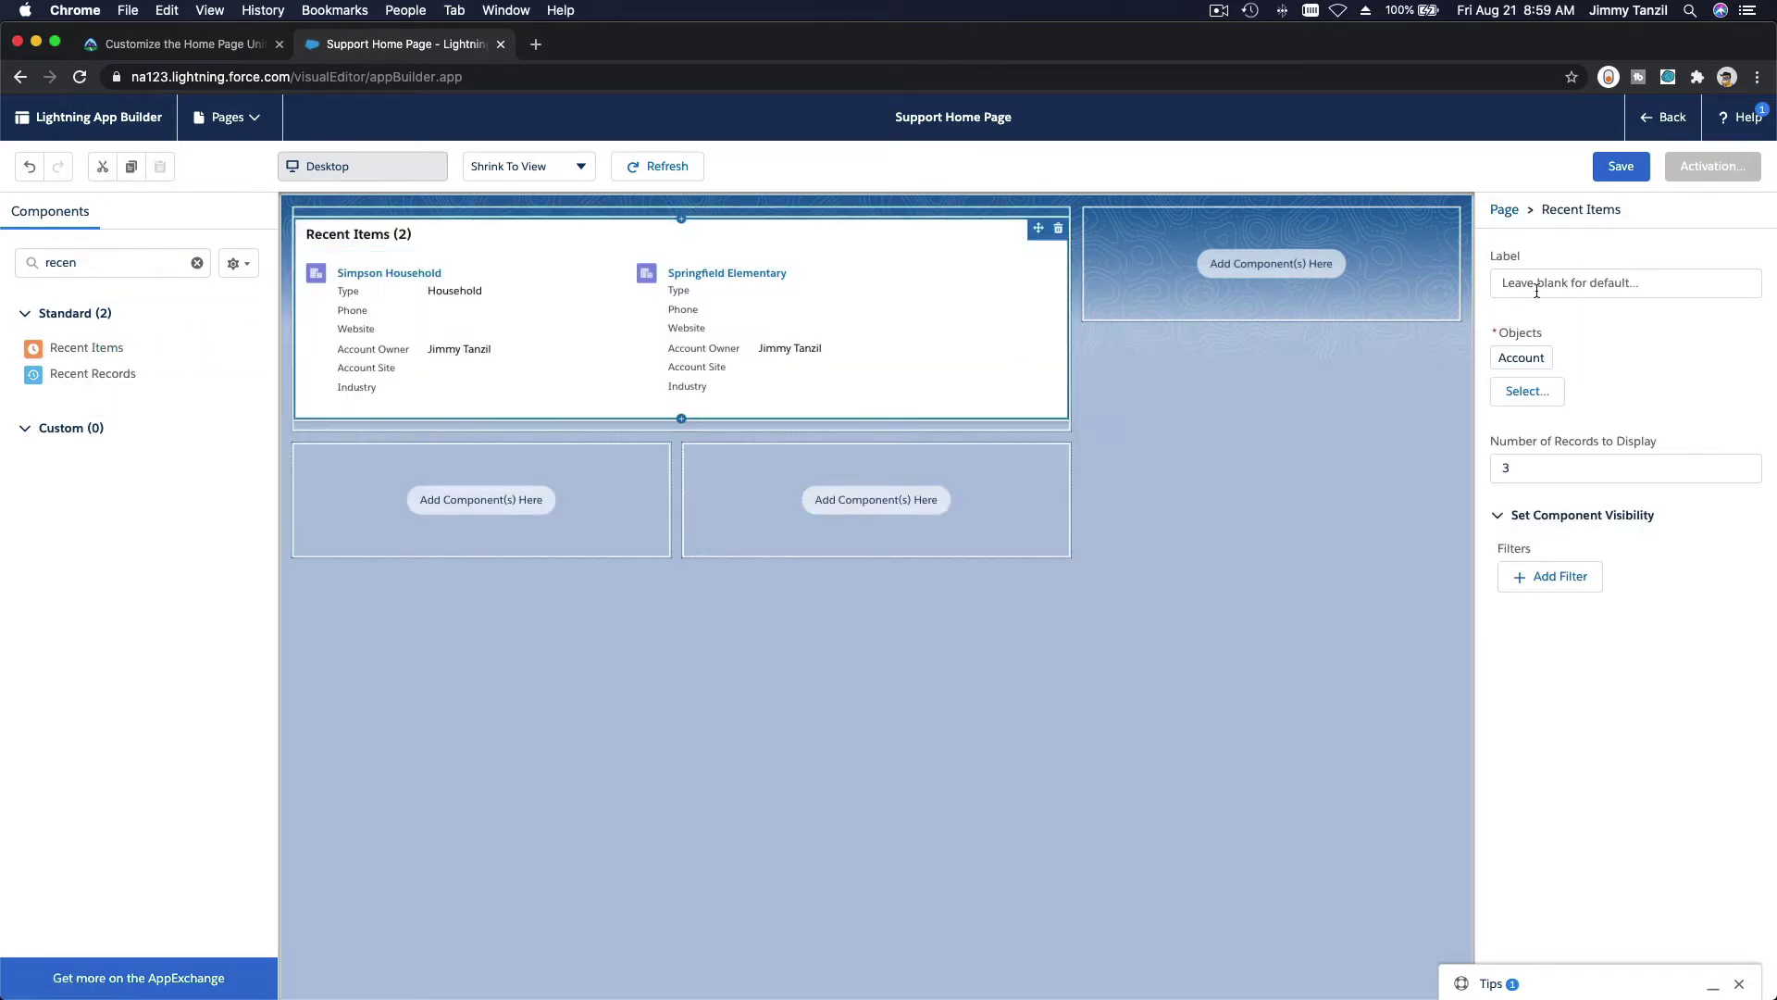
pyautogui.click(1543, 285)
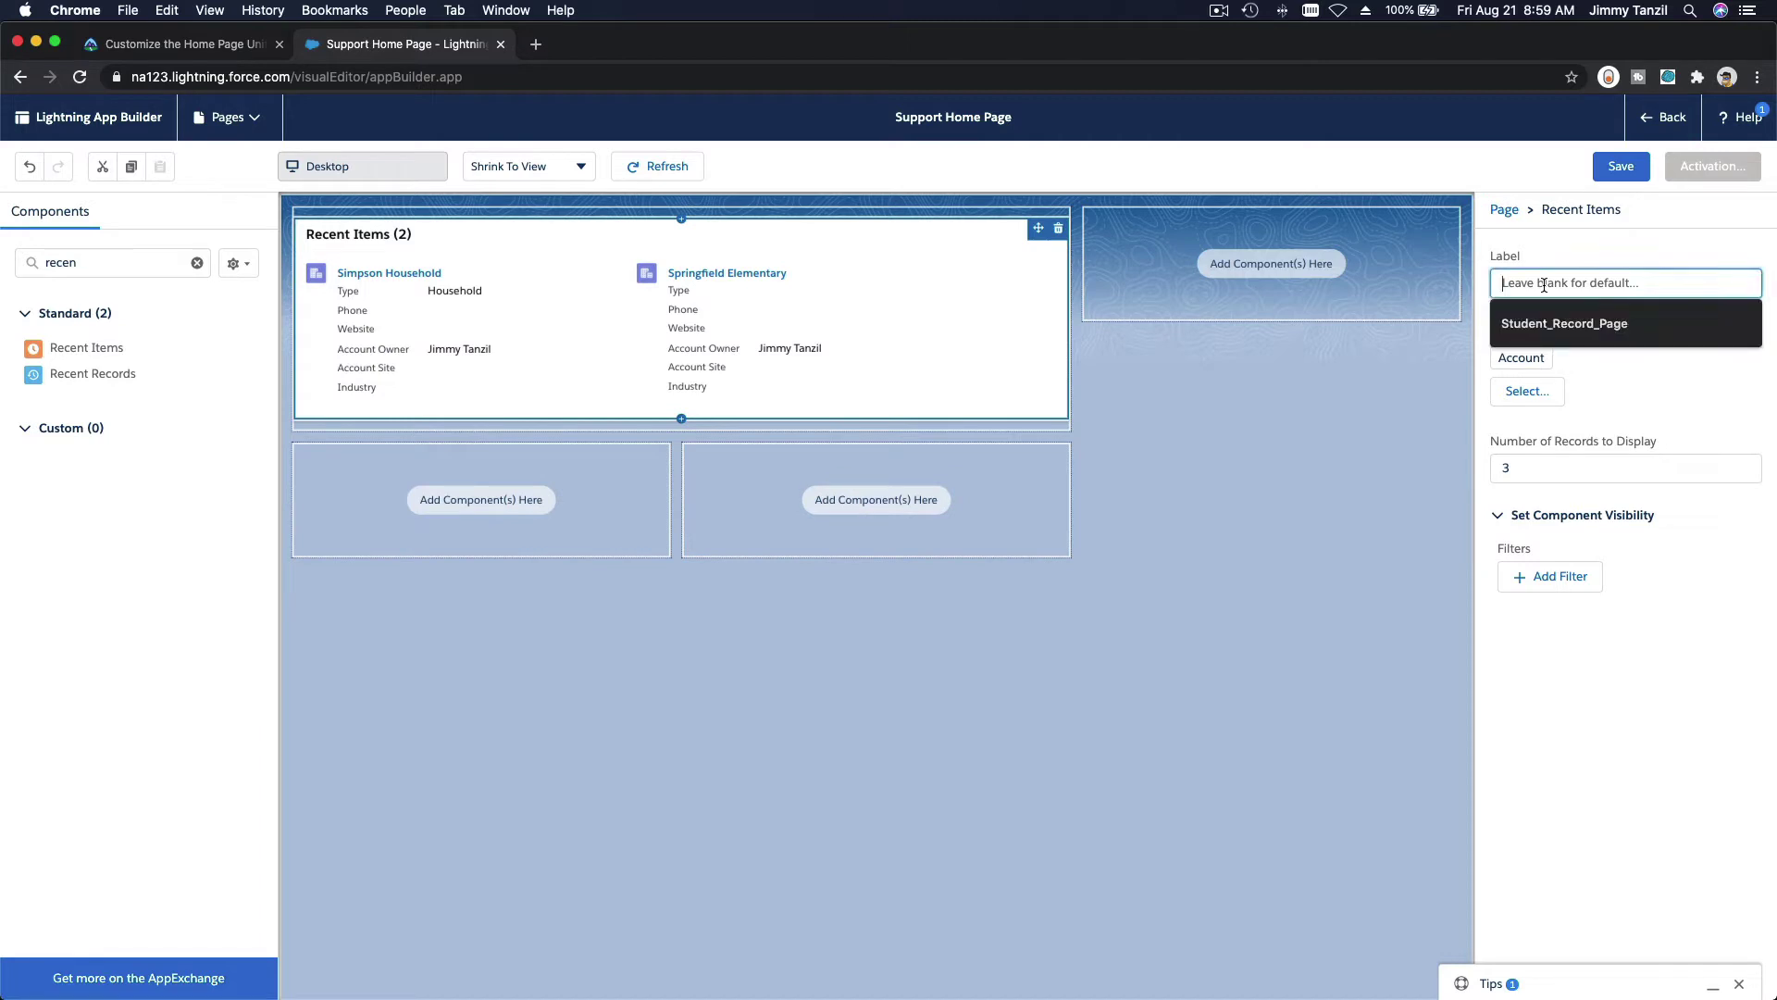
pyautogui.write('Recent Cases')
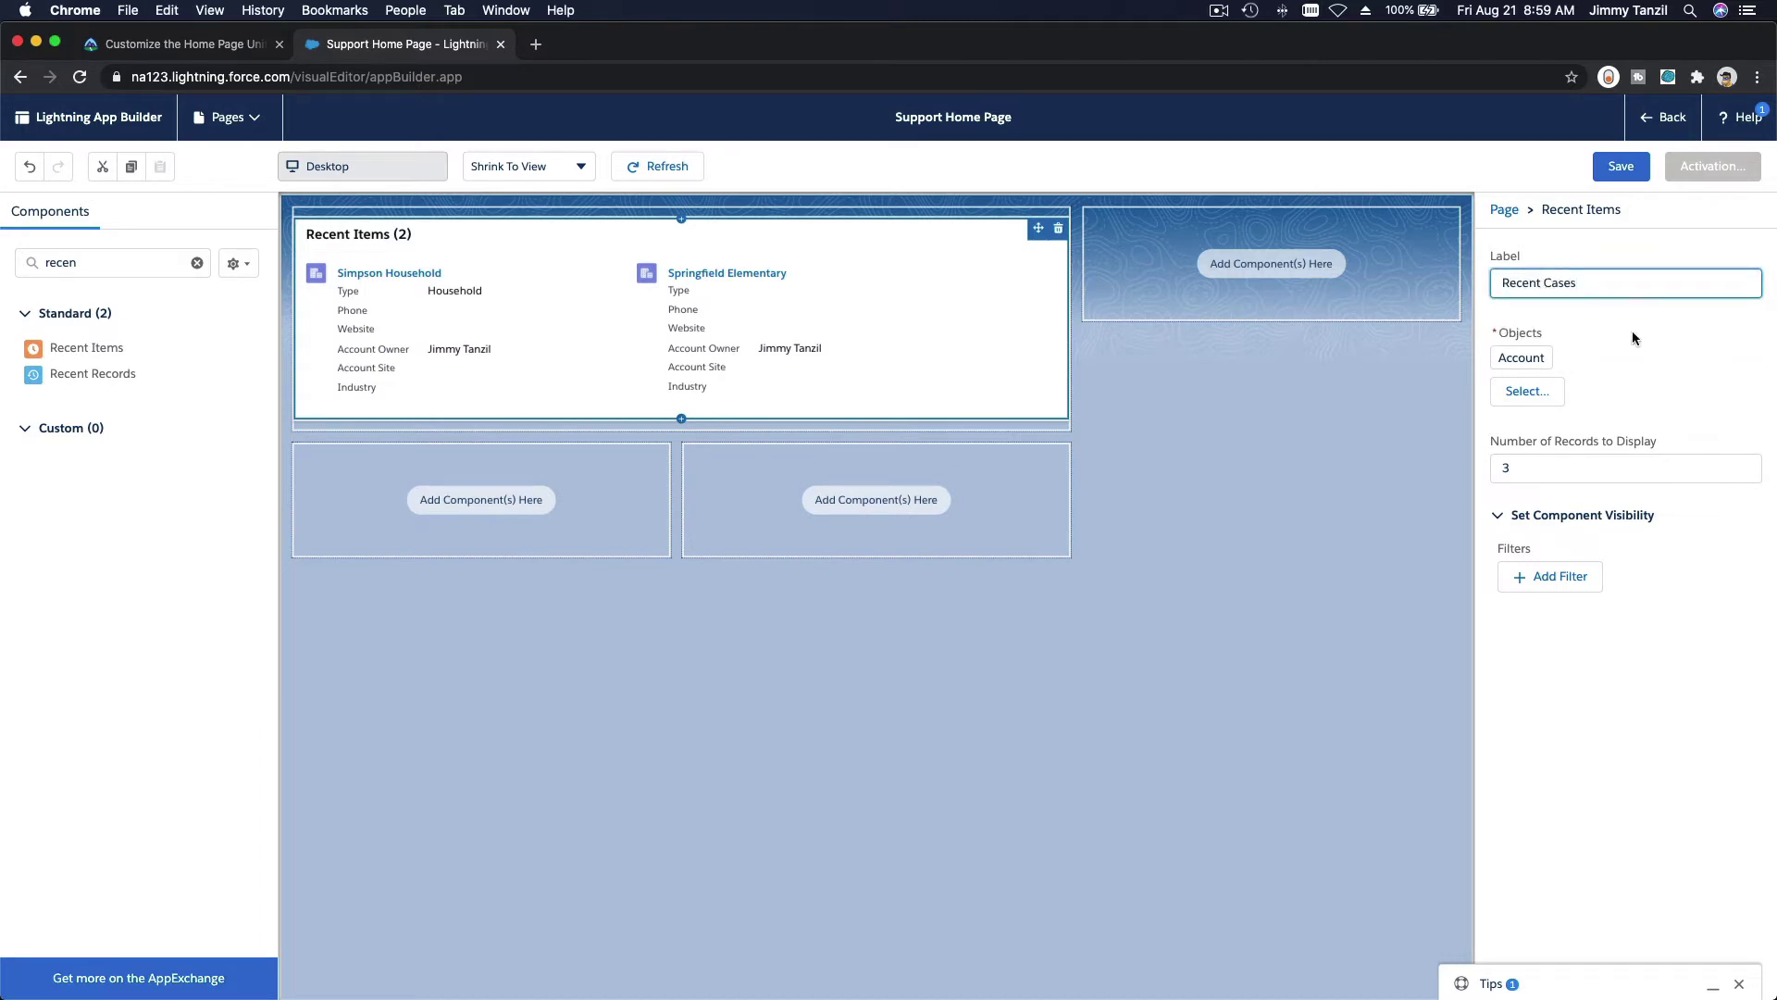
pyautogui.click(1525, 363)
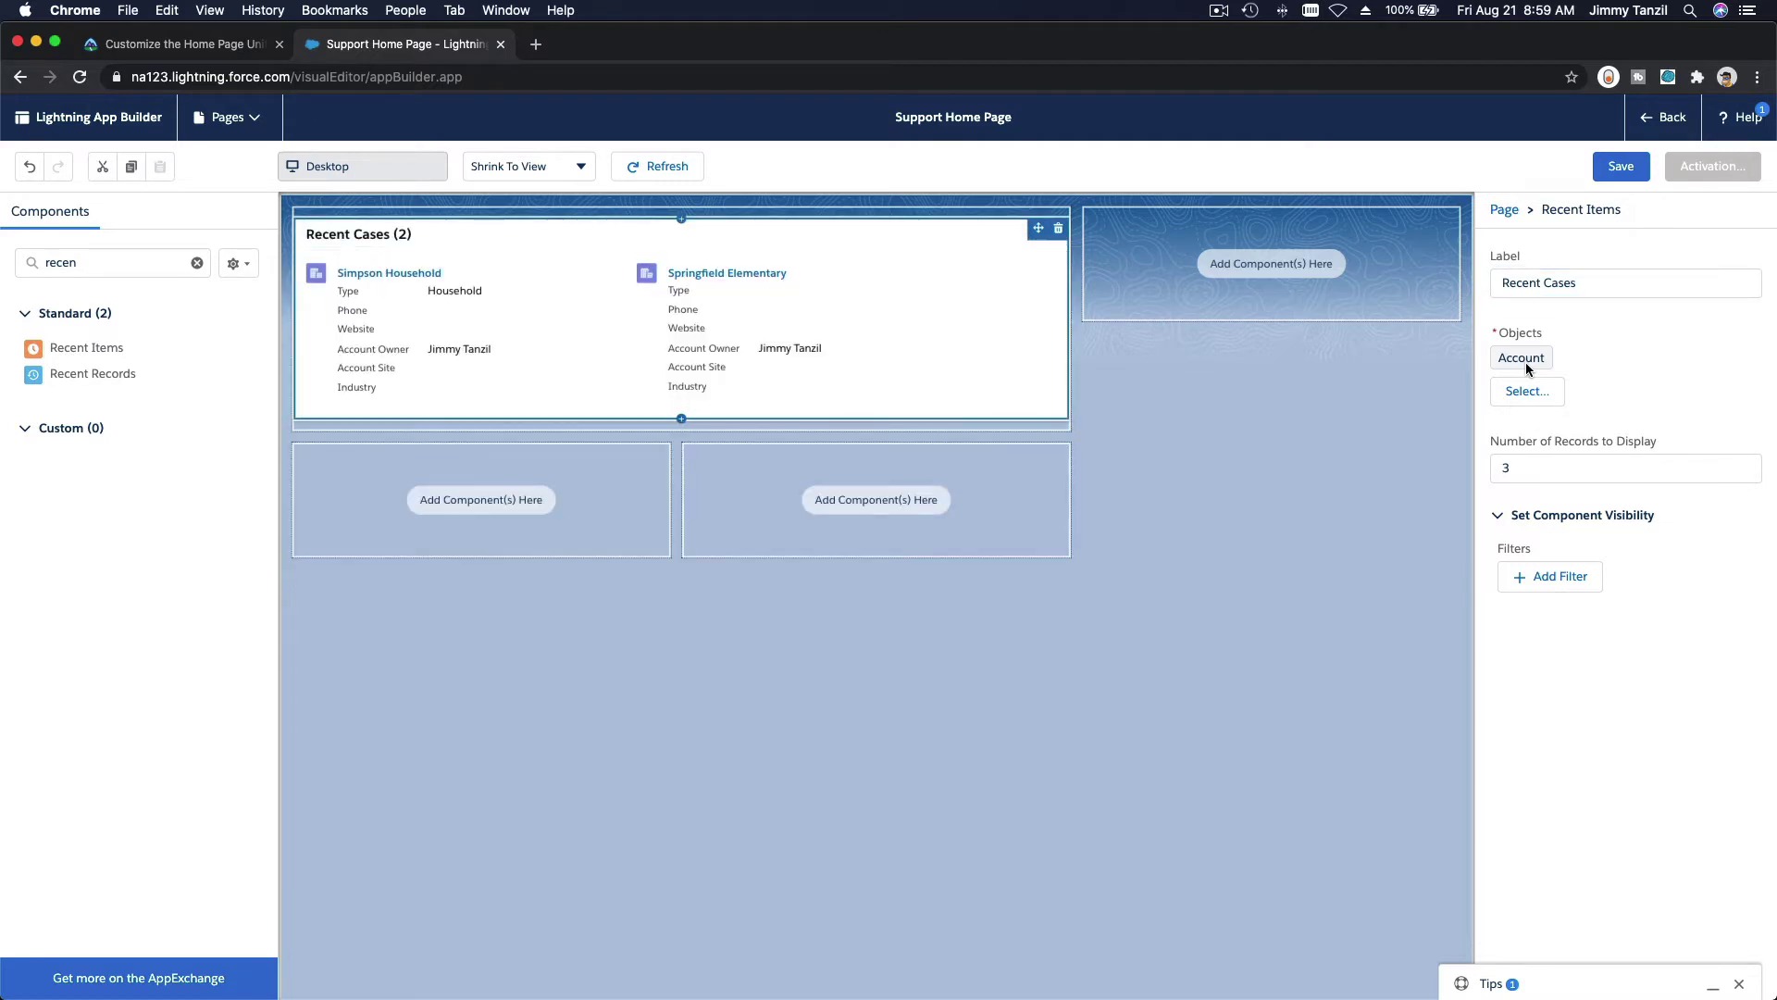
# Set the Recent Cases component's objects to Case only, removing Account
pyautogui.click(1525, 392)
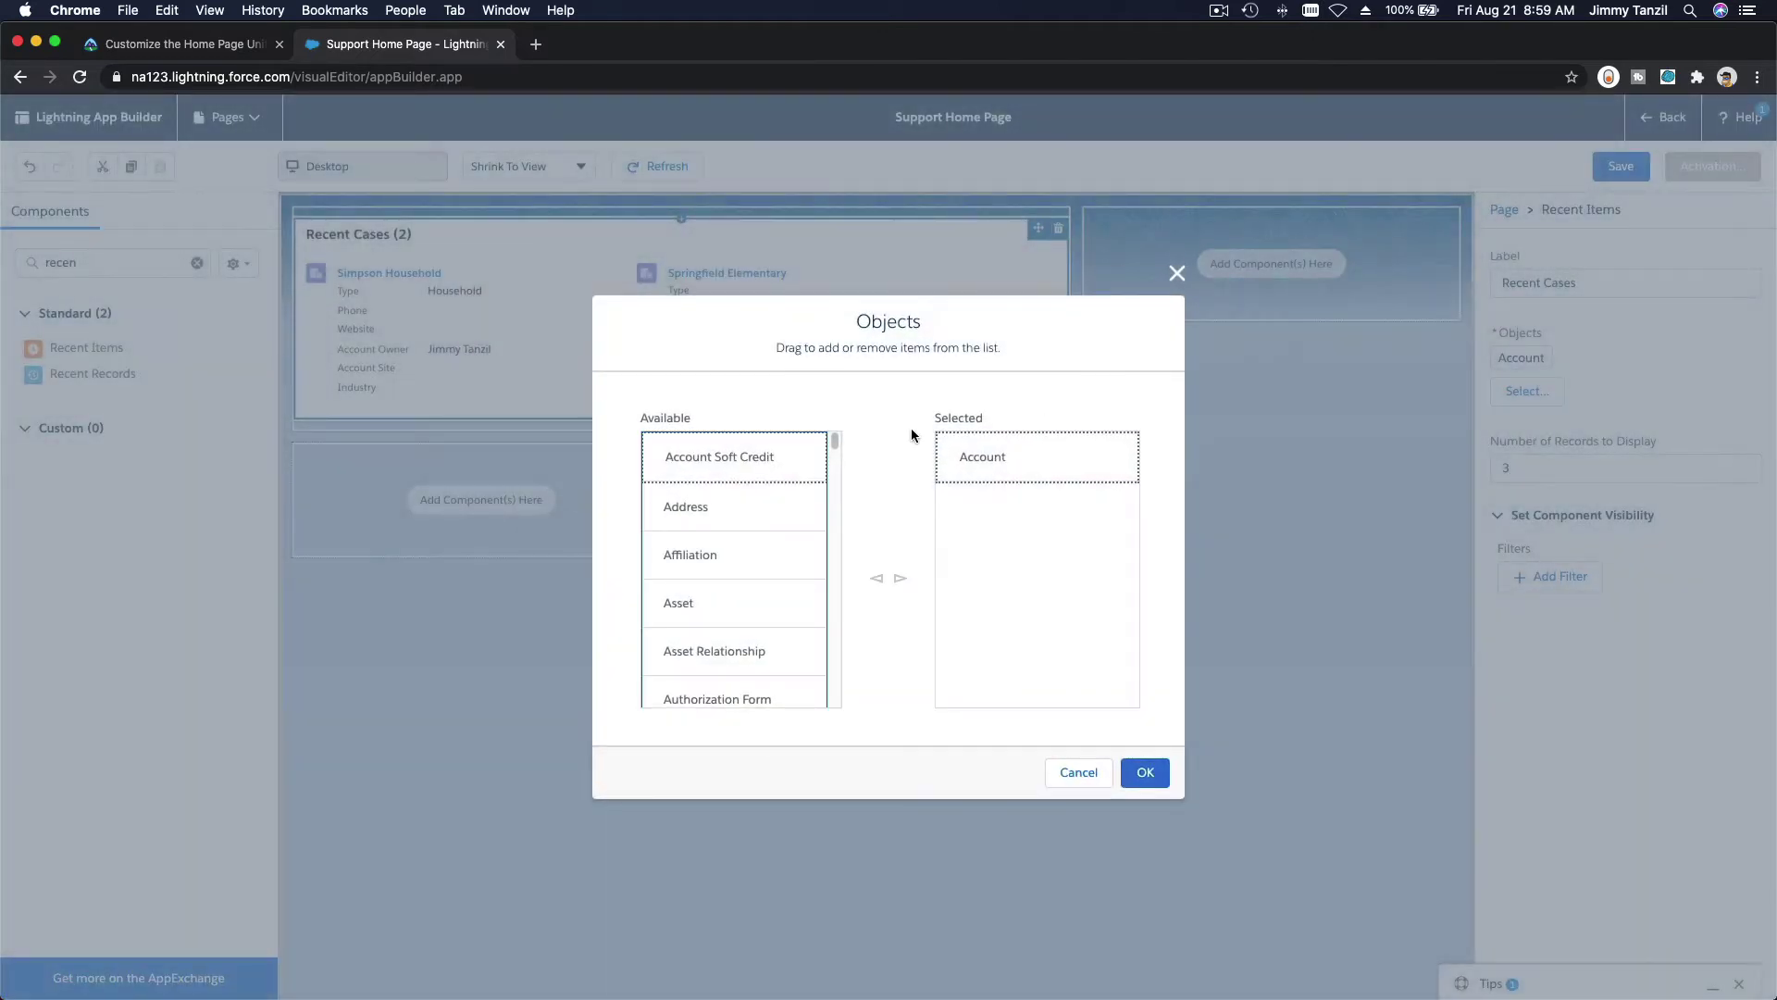
pyautogui.scroll(-5, 782, 561)
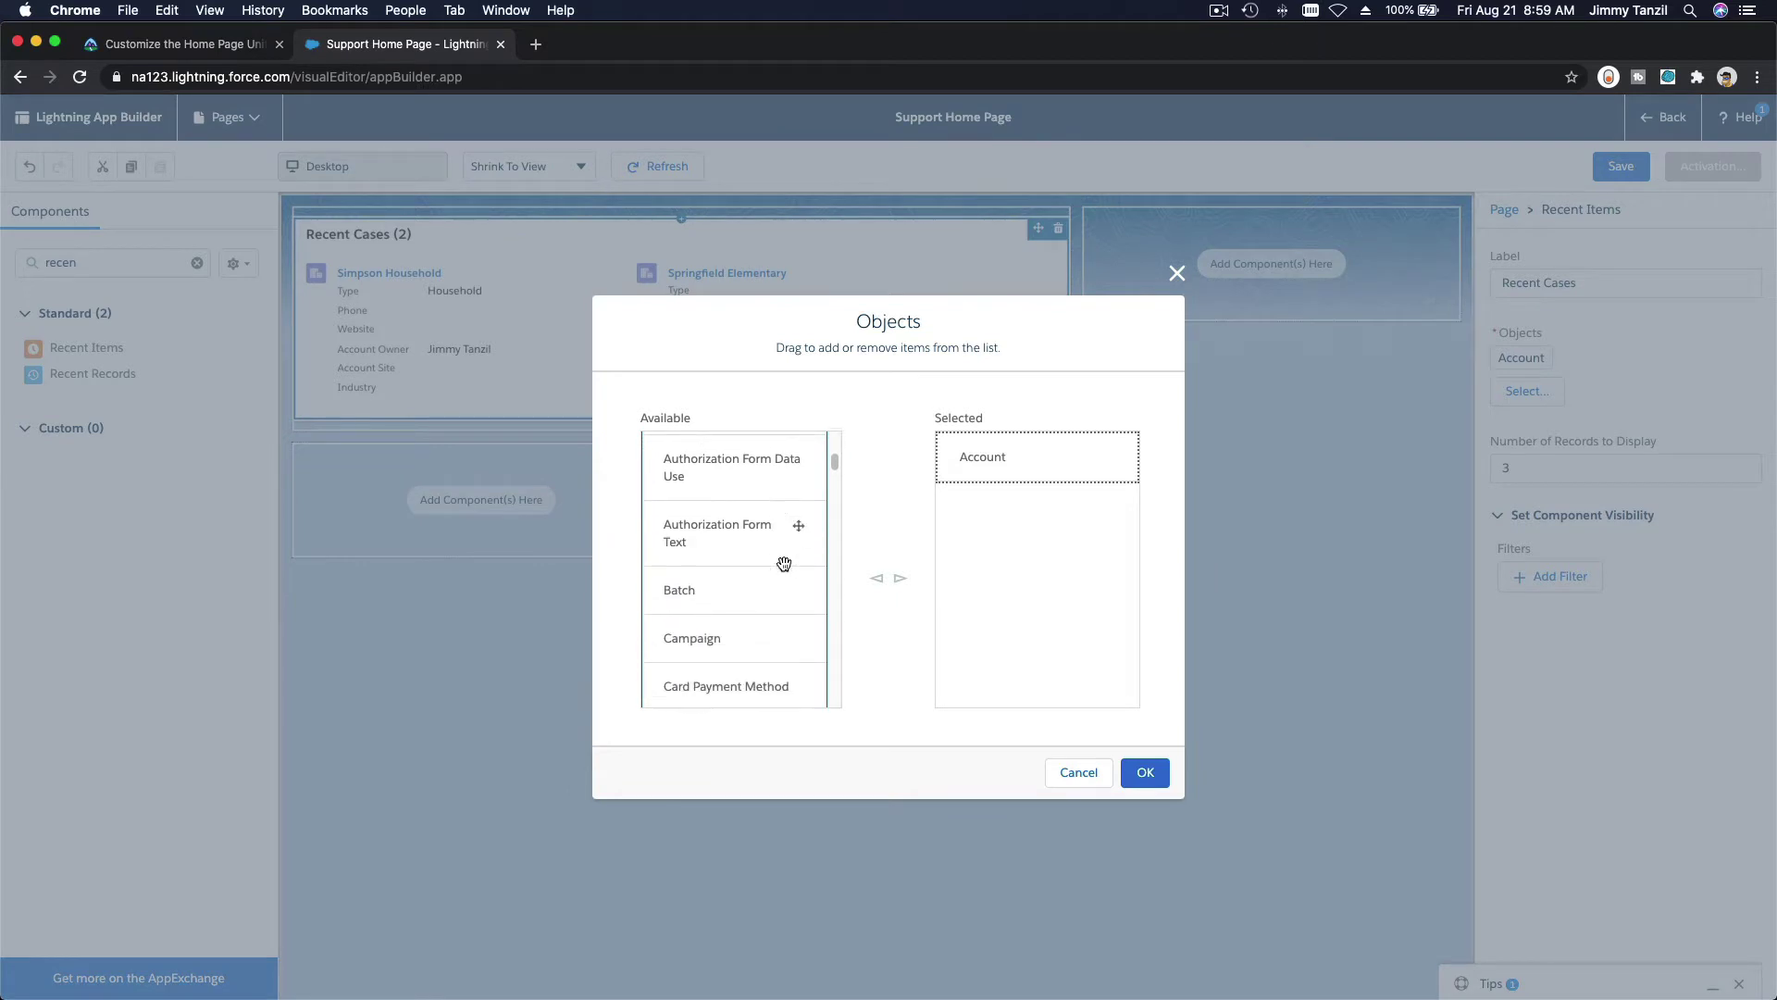
pyautogui.scroll(-3, 784, 564)
pyautogui.click(752, 631)
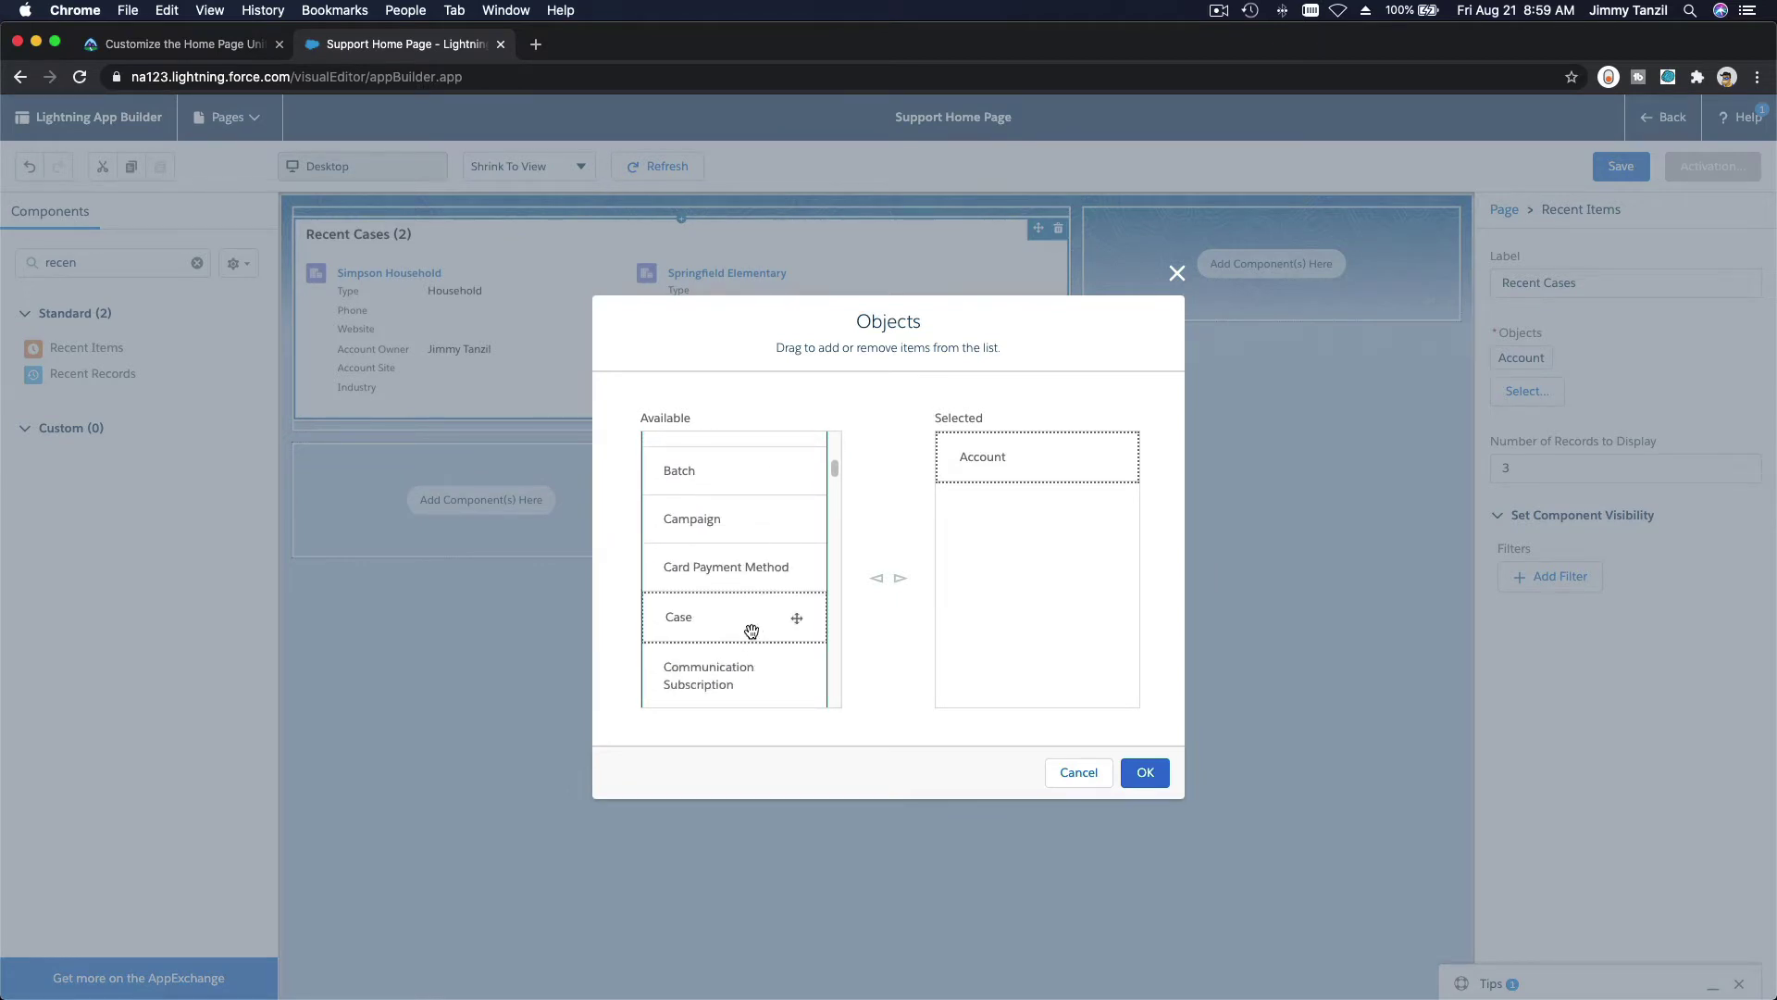
pyautogui.click(899, 581)
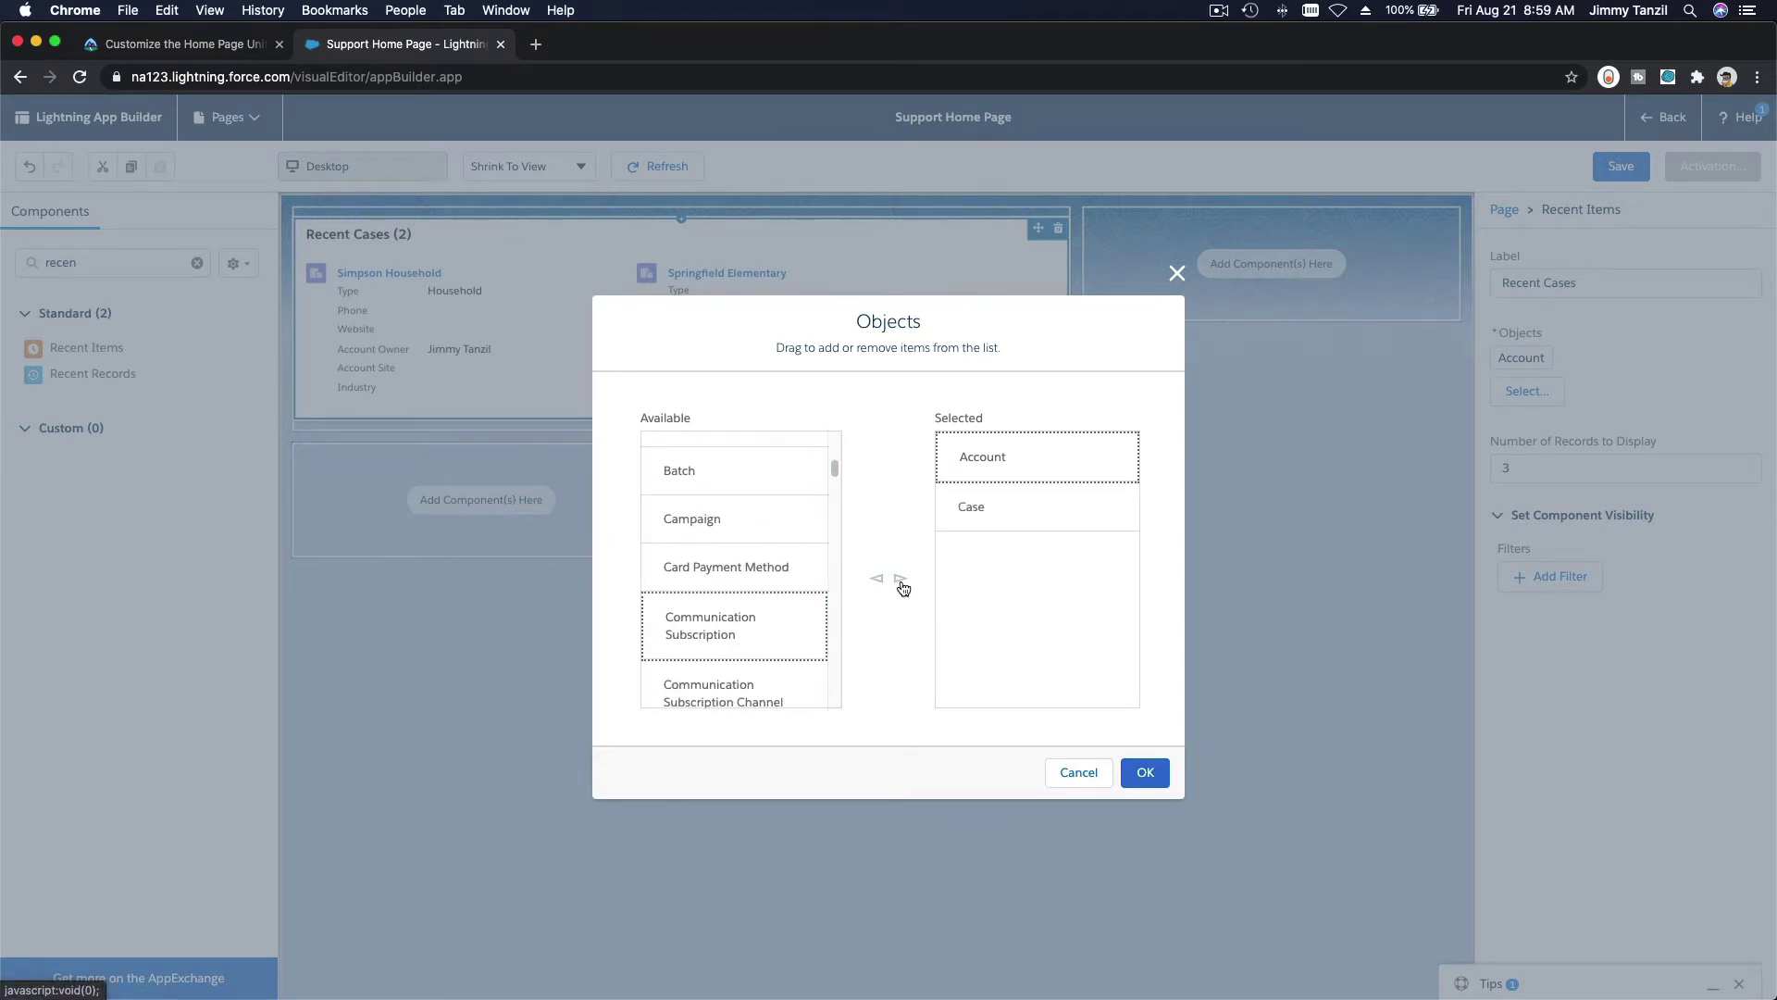
pyautogui.click(991, 472)
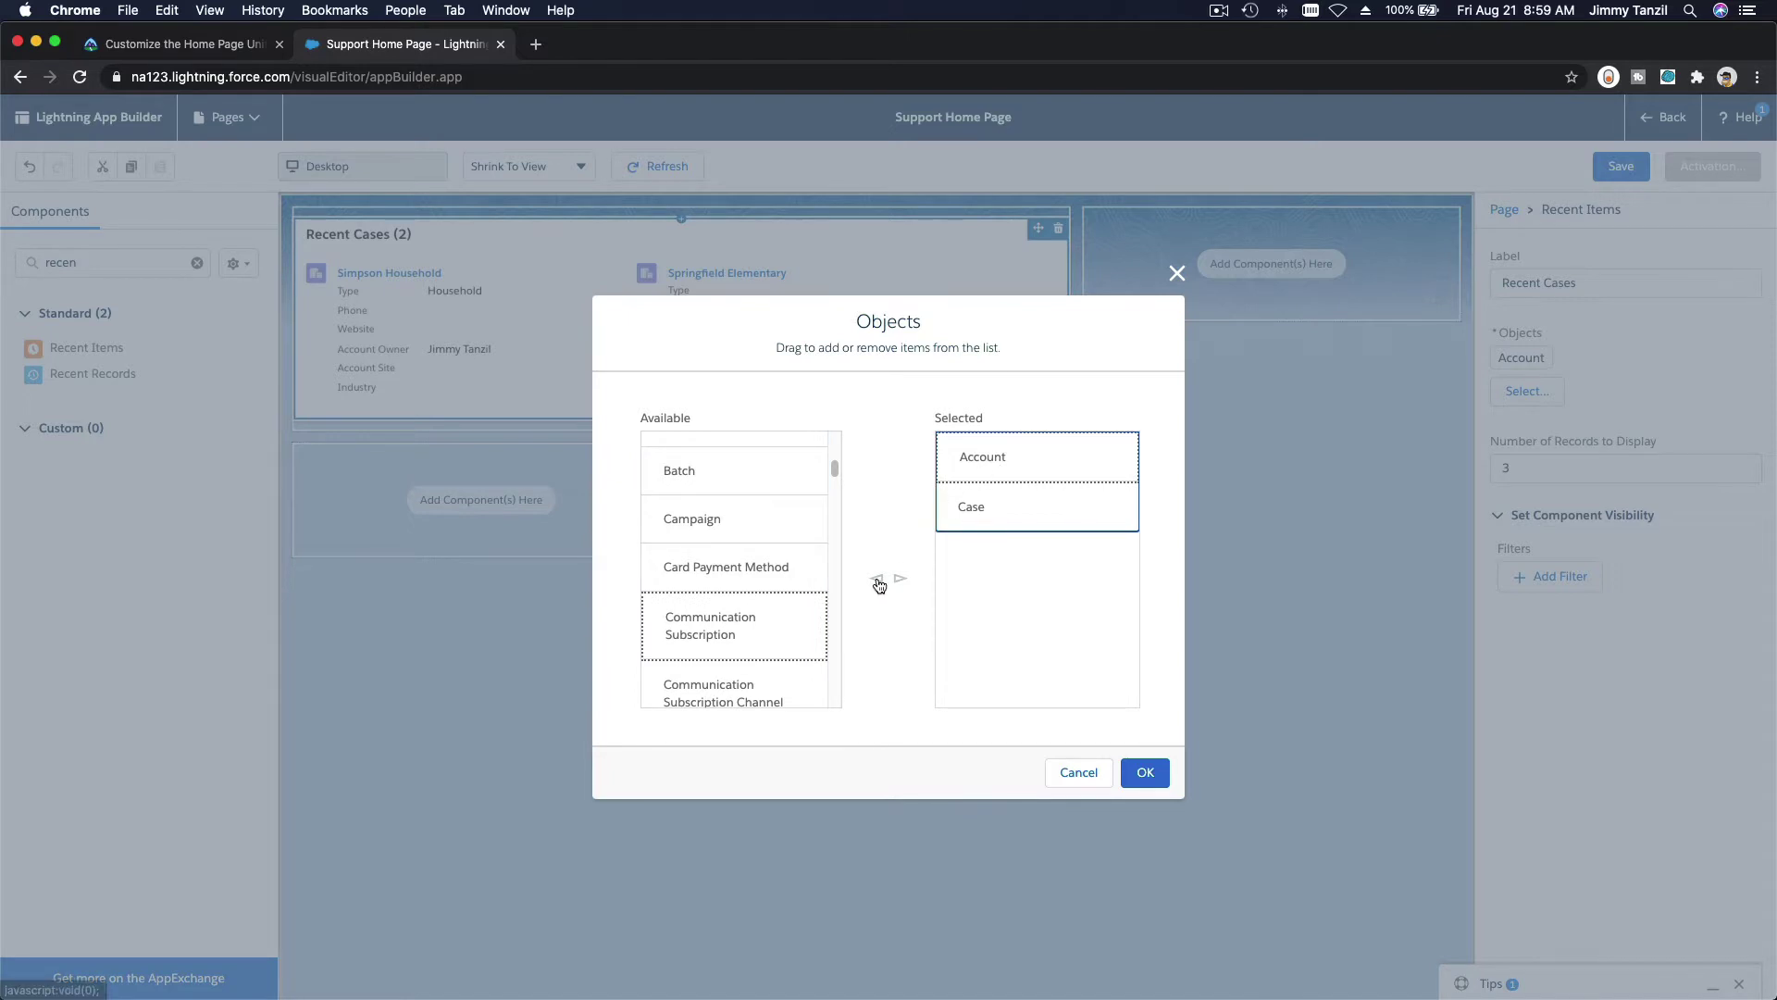
pyautogui.click(877, 579)
pyautogui.click(1145, 772)
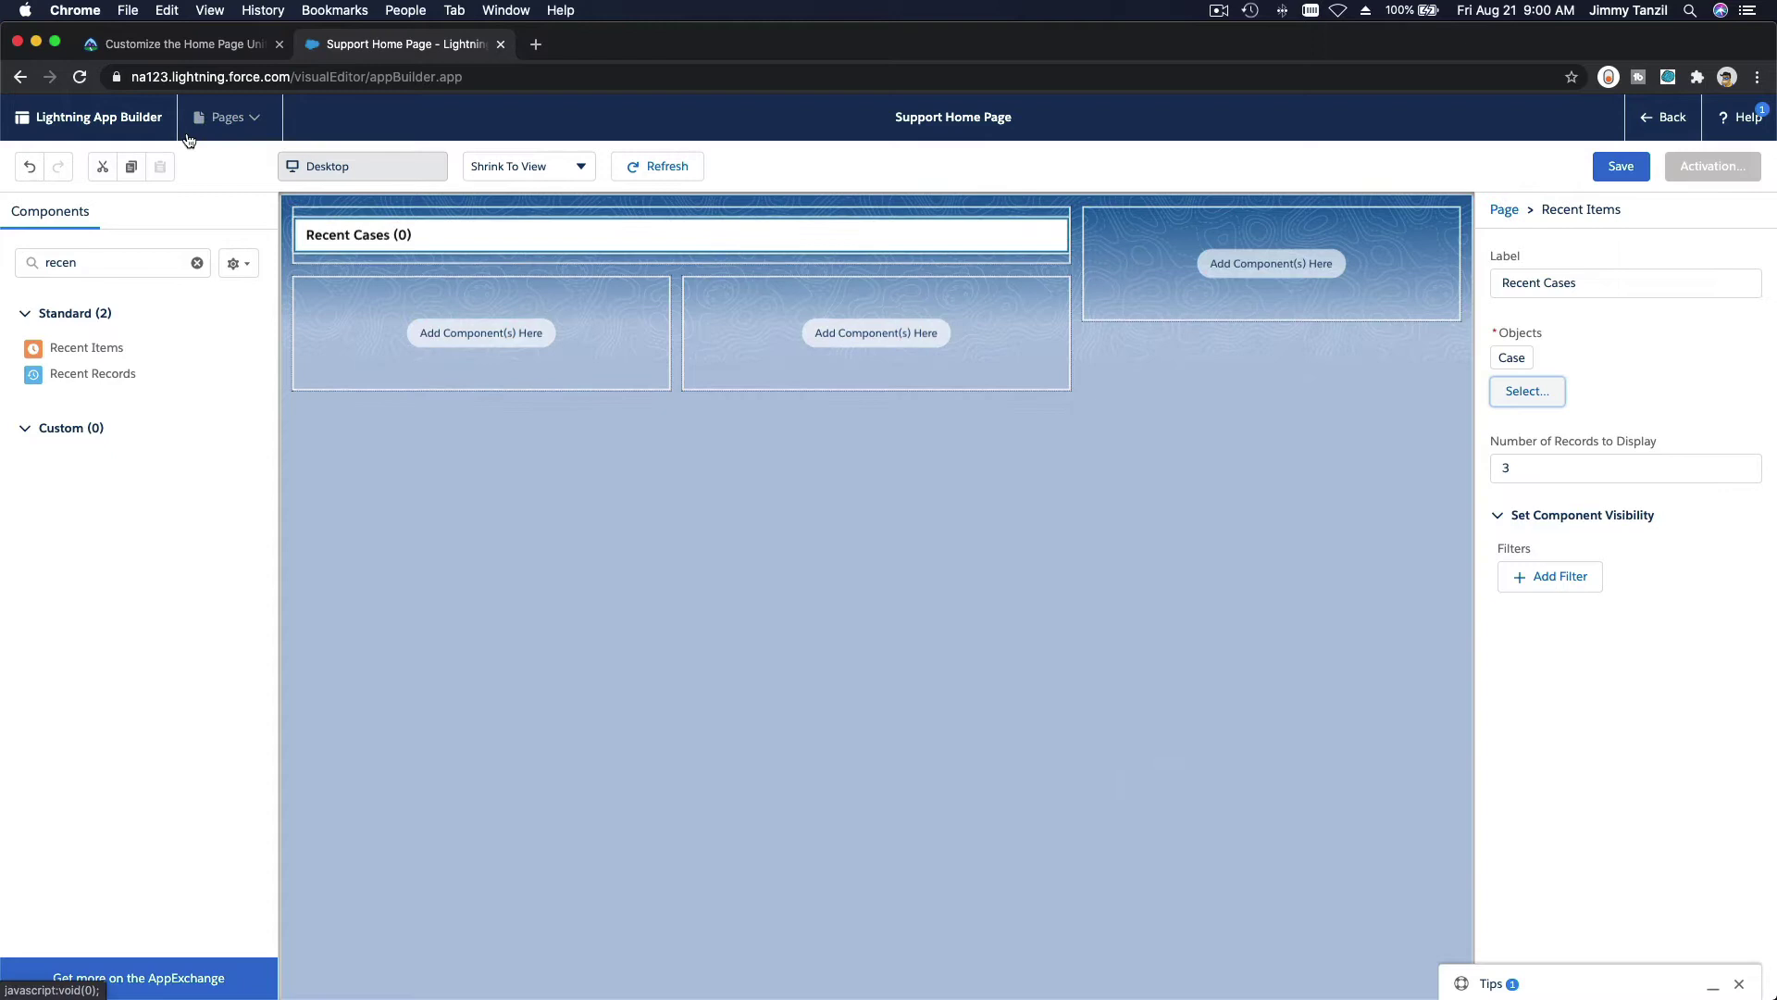
# Check the Trailhead step about how many records to display, then return to the builder
pyautogui.click(151, 49)
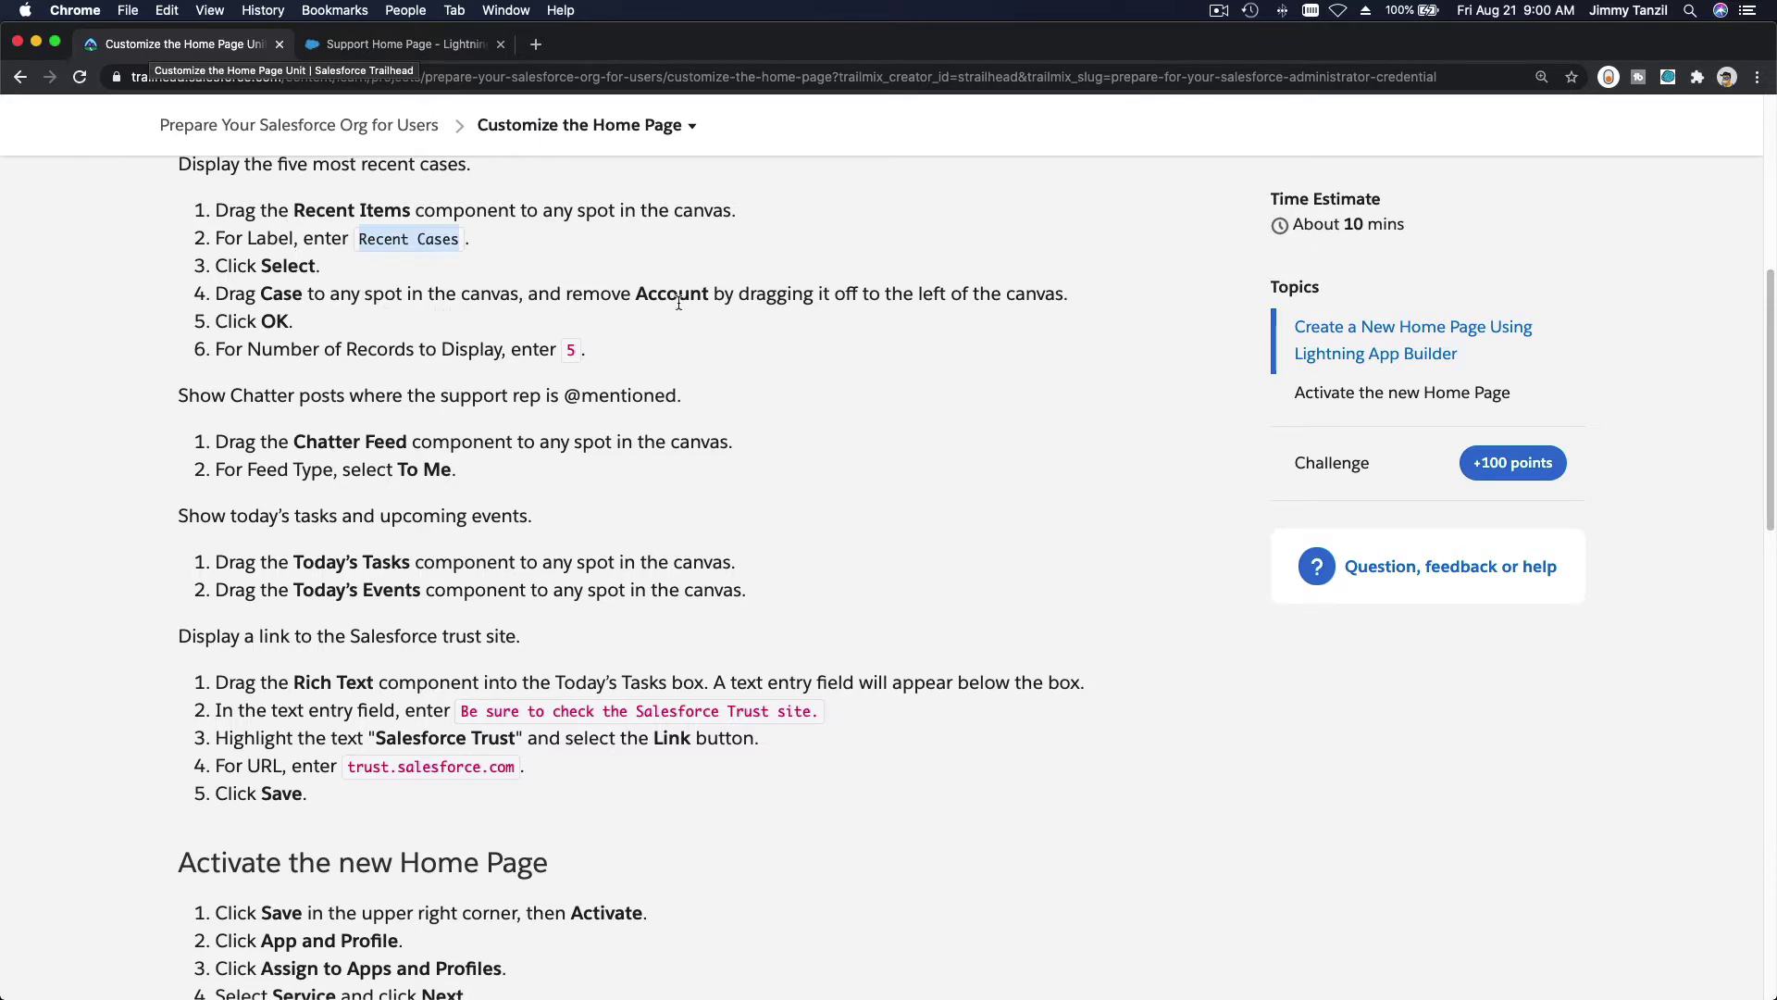
pyautogui.scroll(-1, 395, 332)
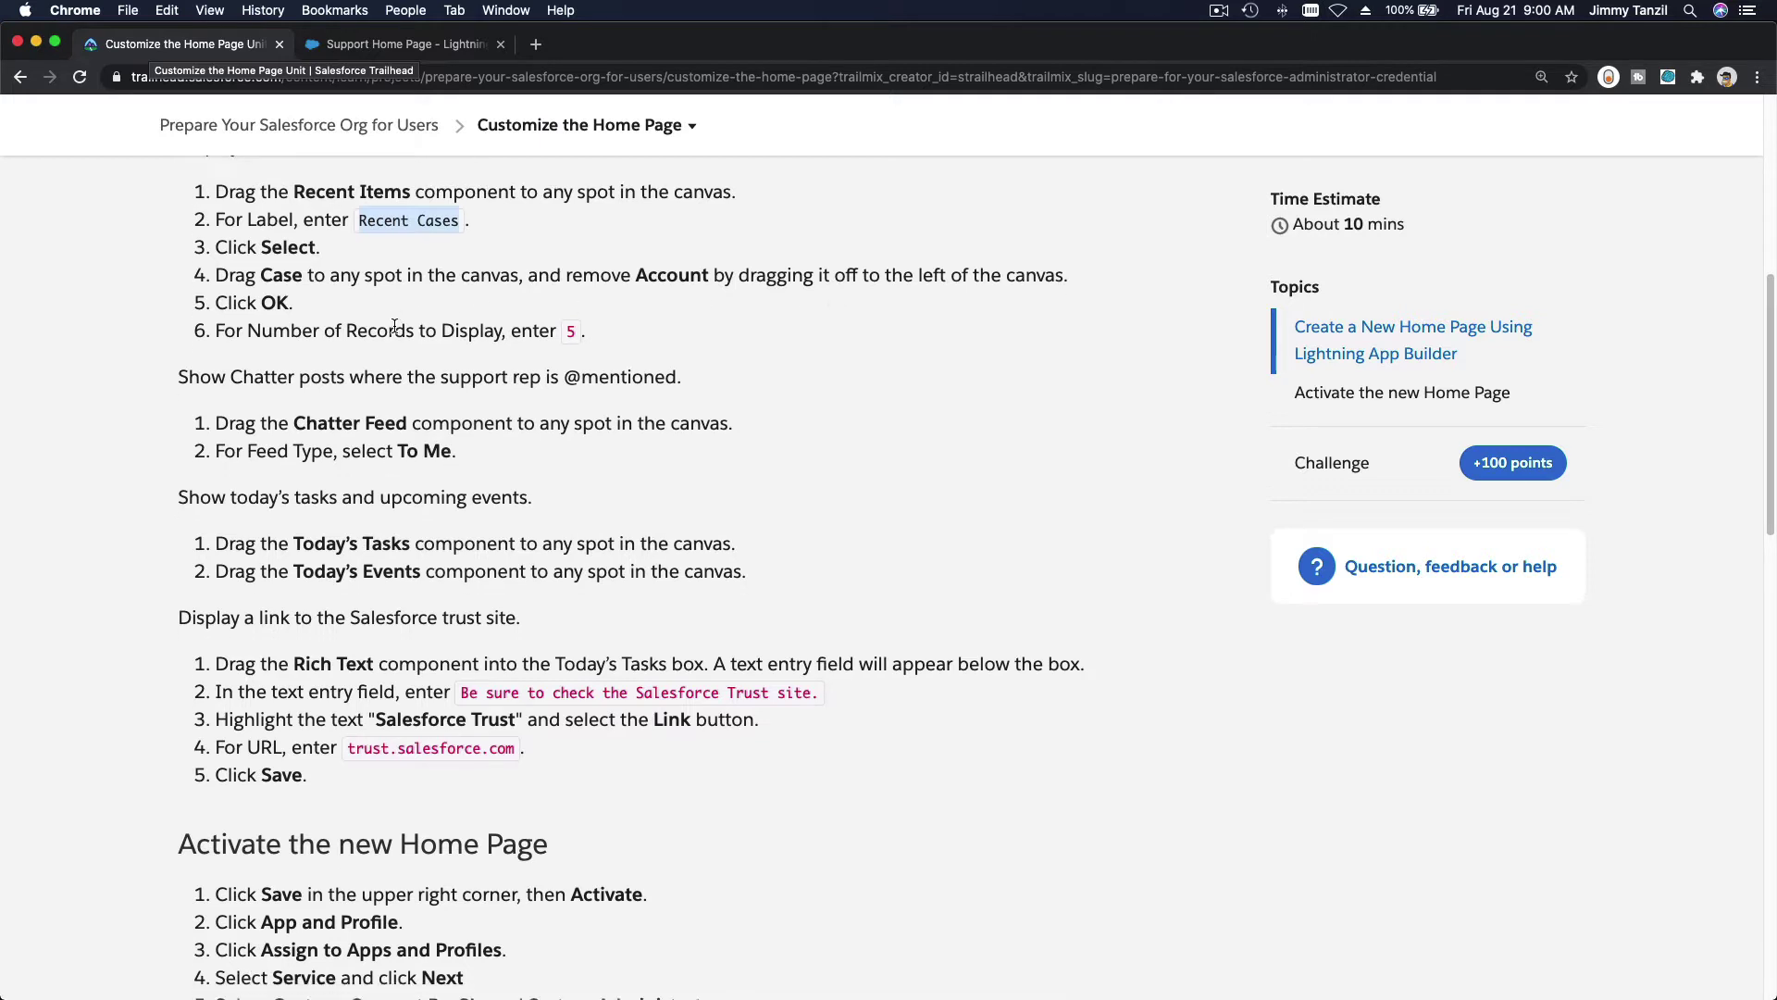
pyautogui.tripleClick(571, 332)
pyautogui.click(385, 47)
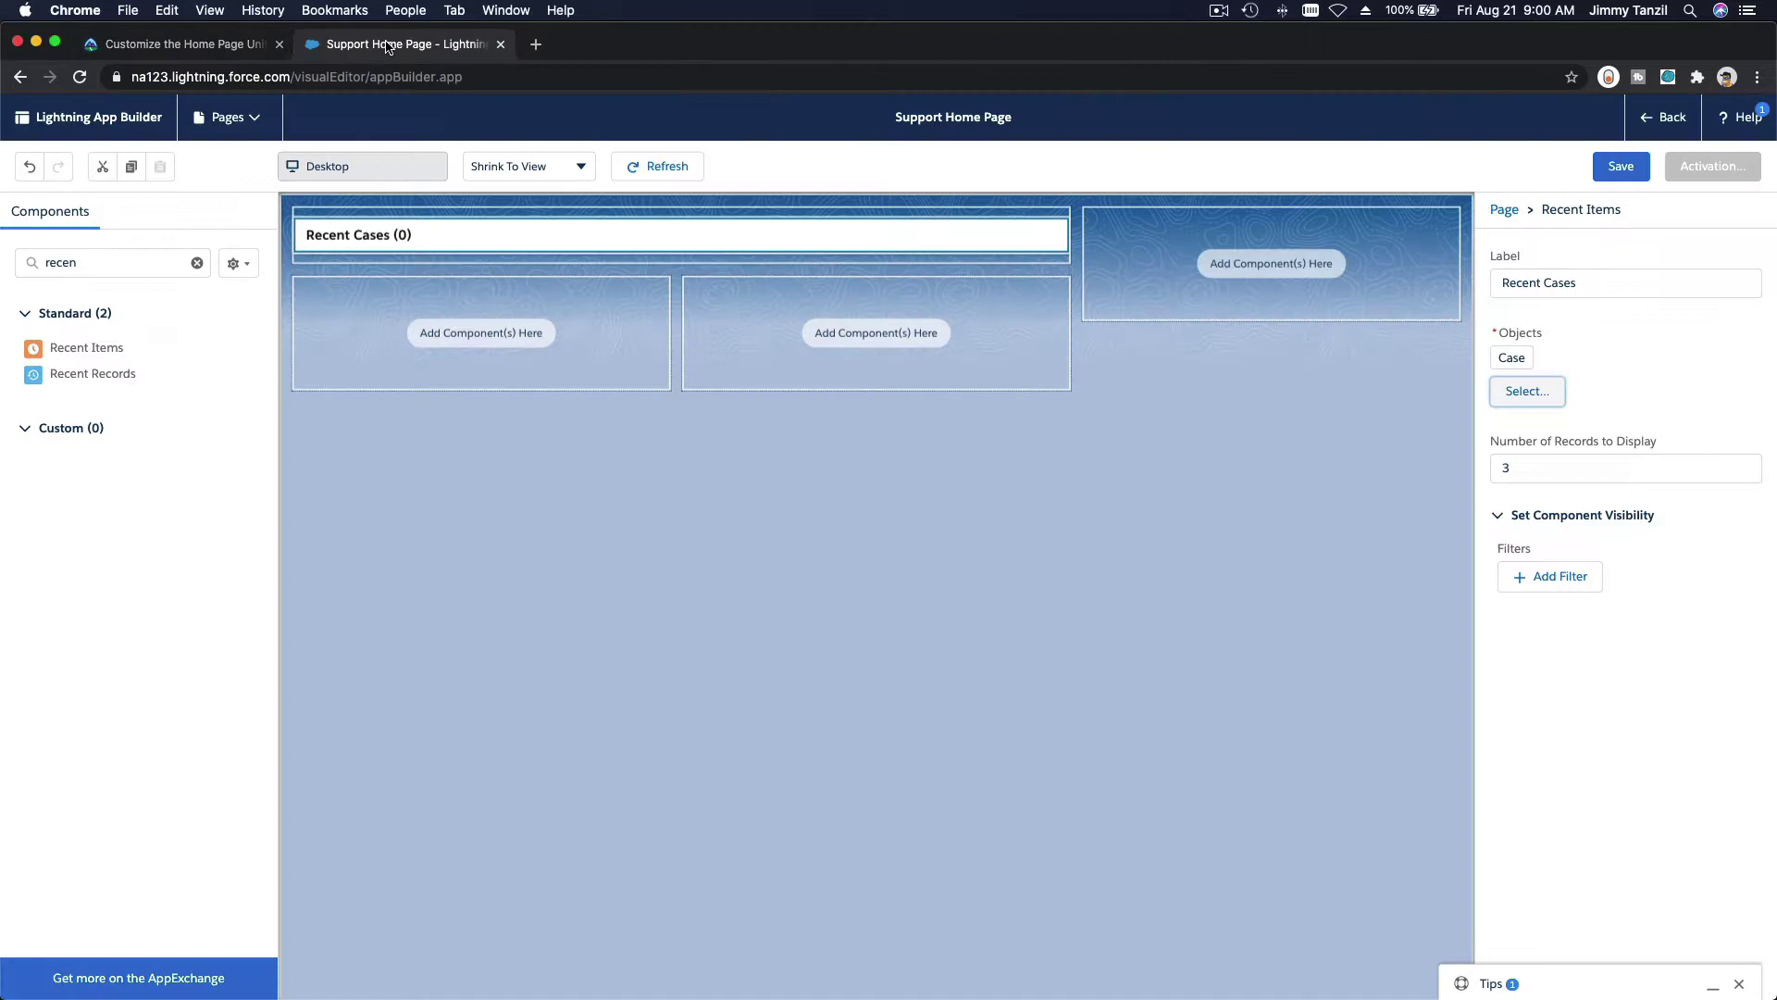
# Set Recent Cases to display 5 records and save the page without activating it
pyautogui.click(1560, 469)
pyautogui.write('5')
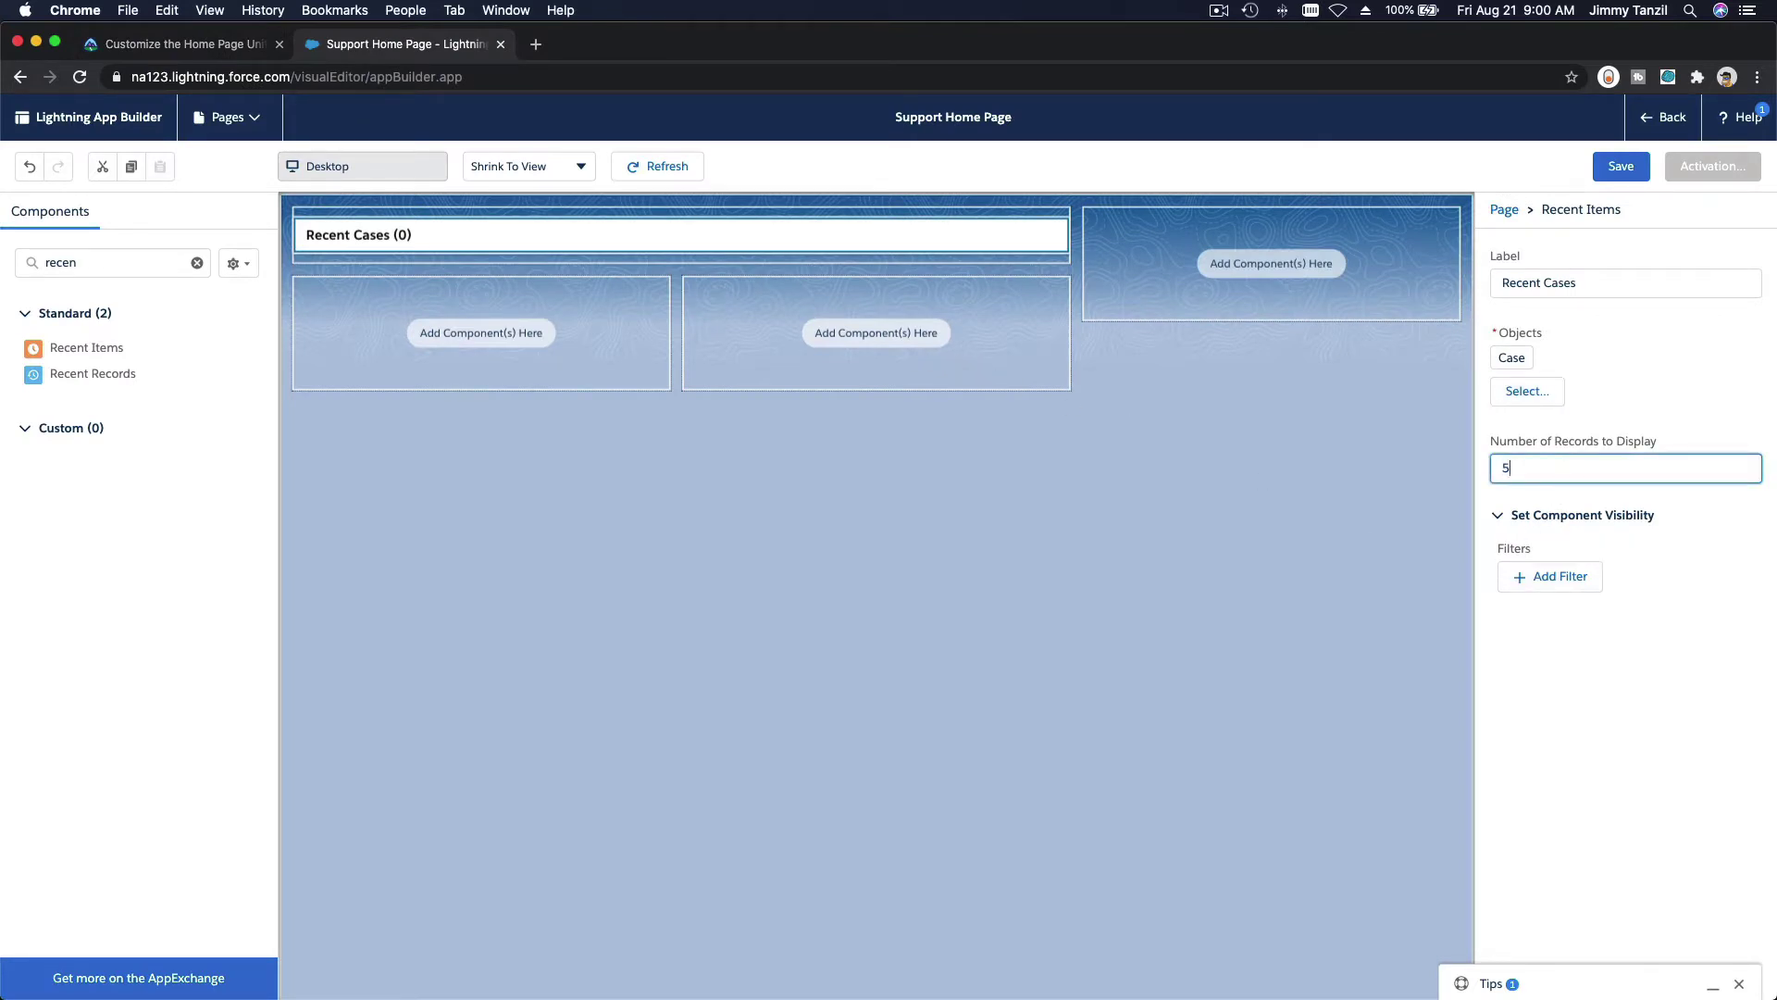
pyautogui.click(1651, 379)
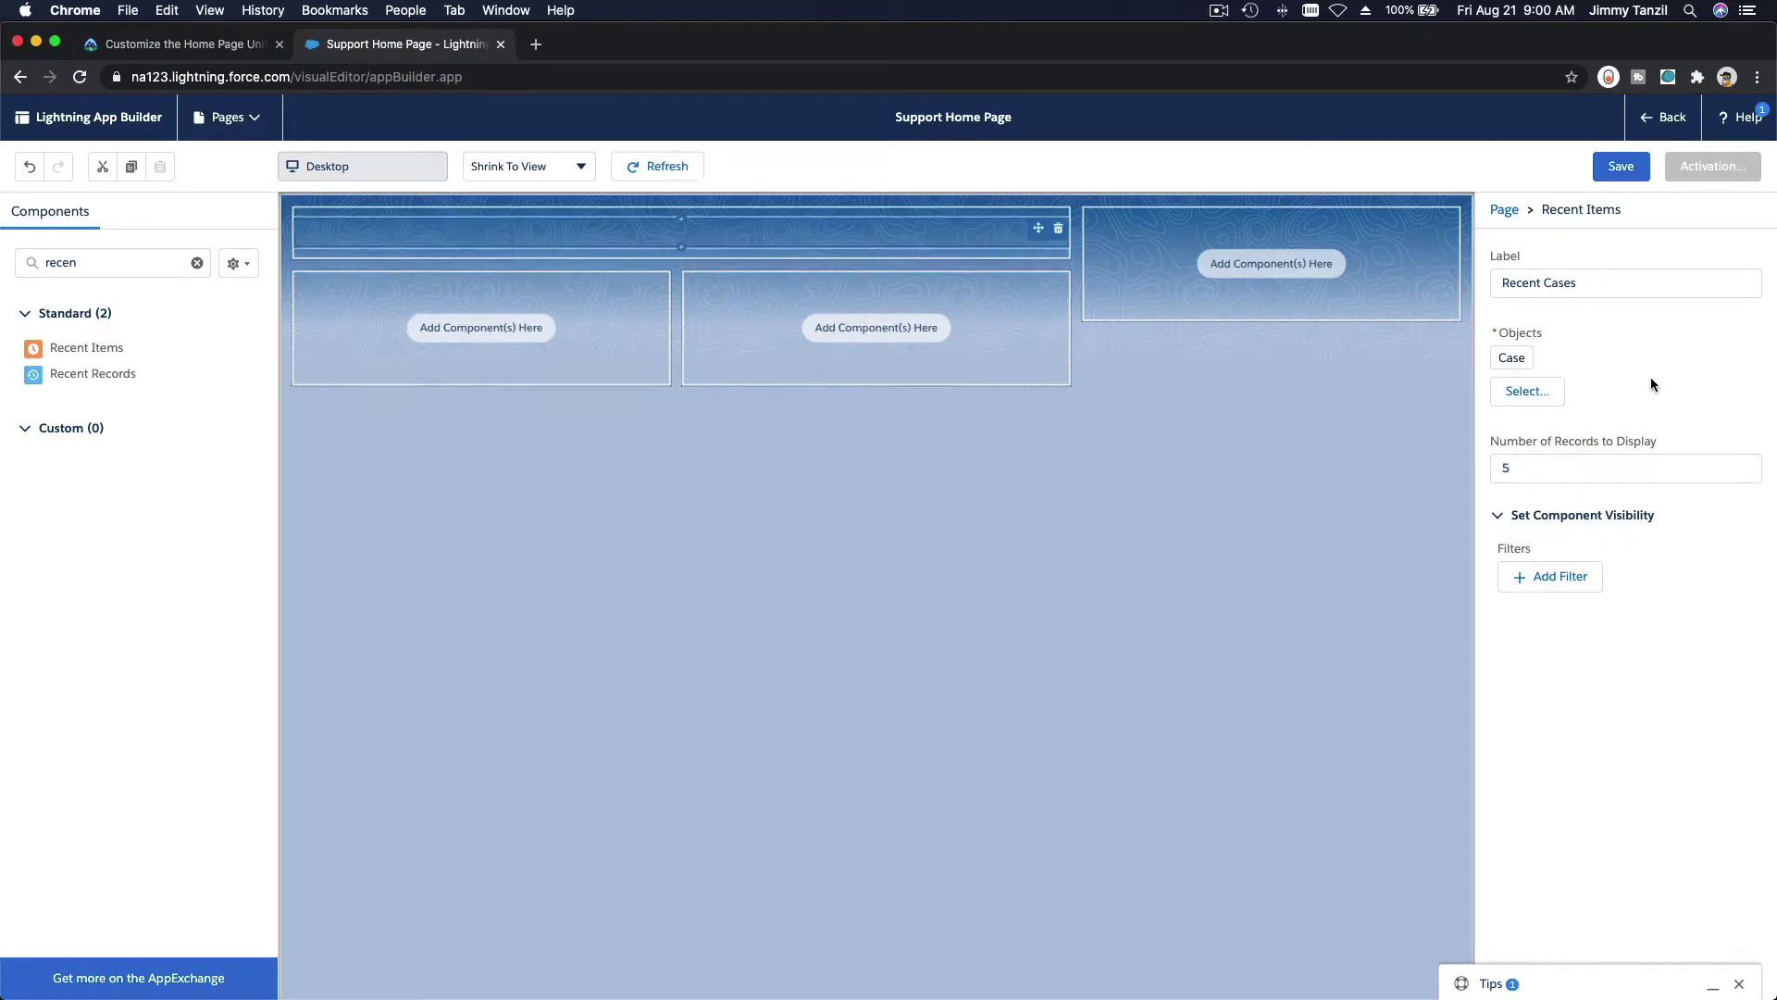
pyautogui.click(1616, 170)
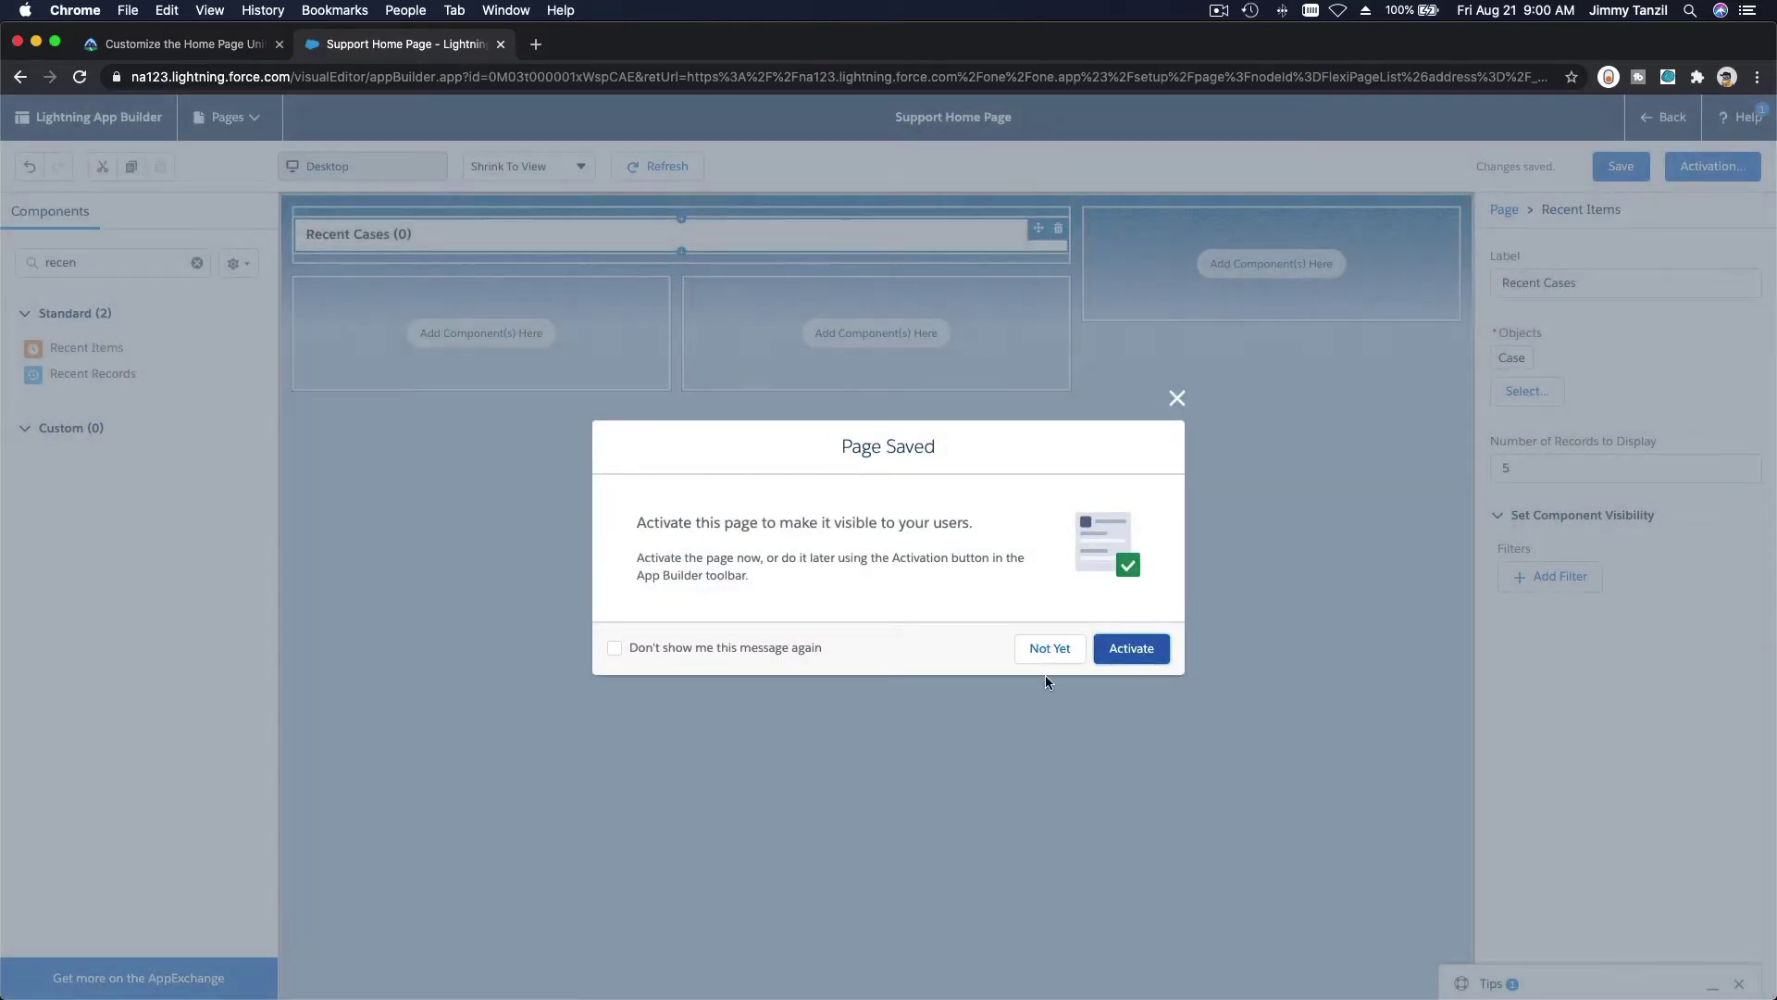
pyautogui.click(1051, 650)
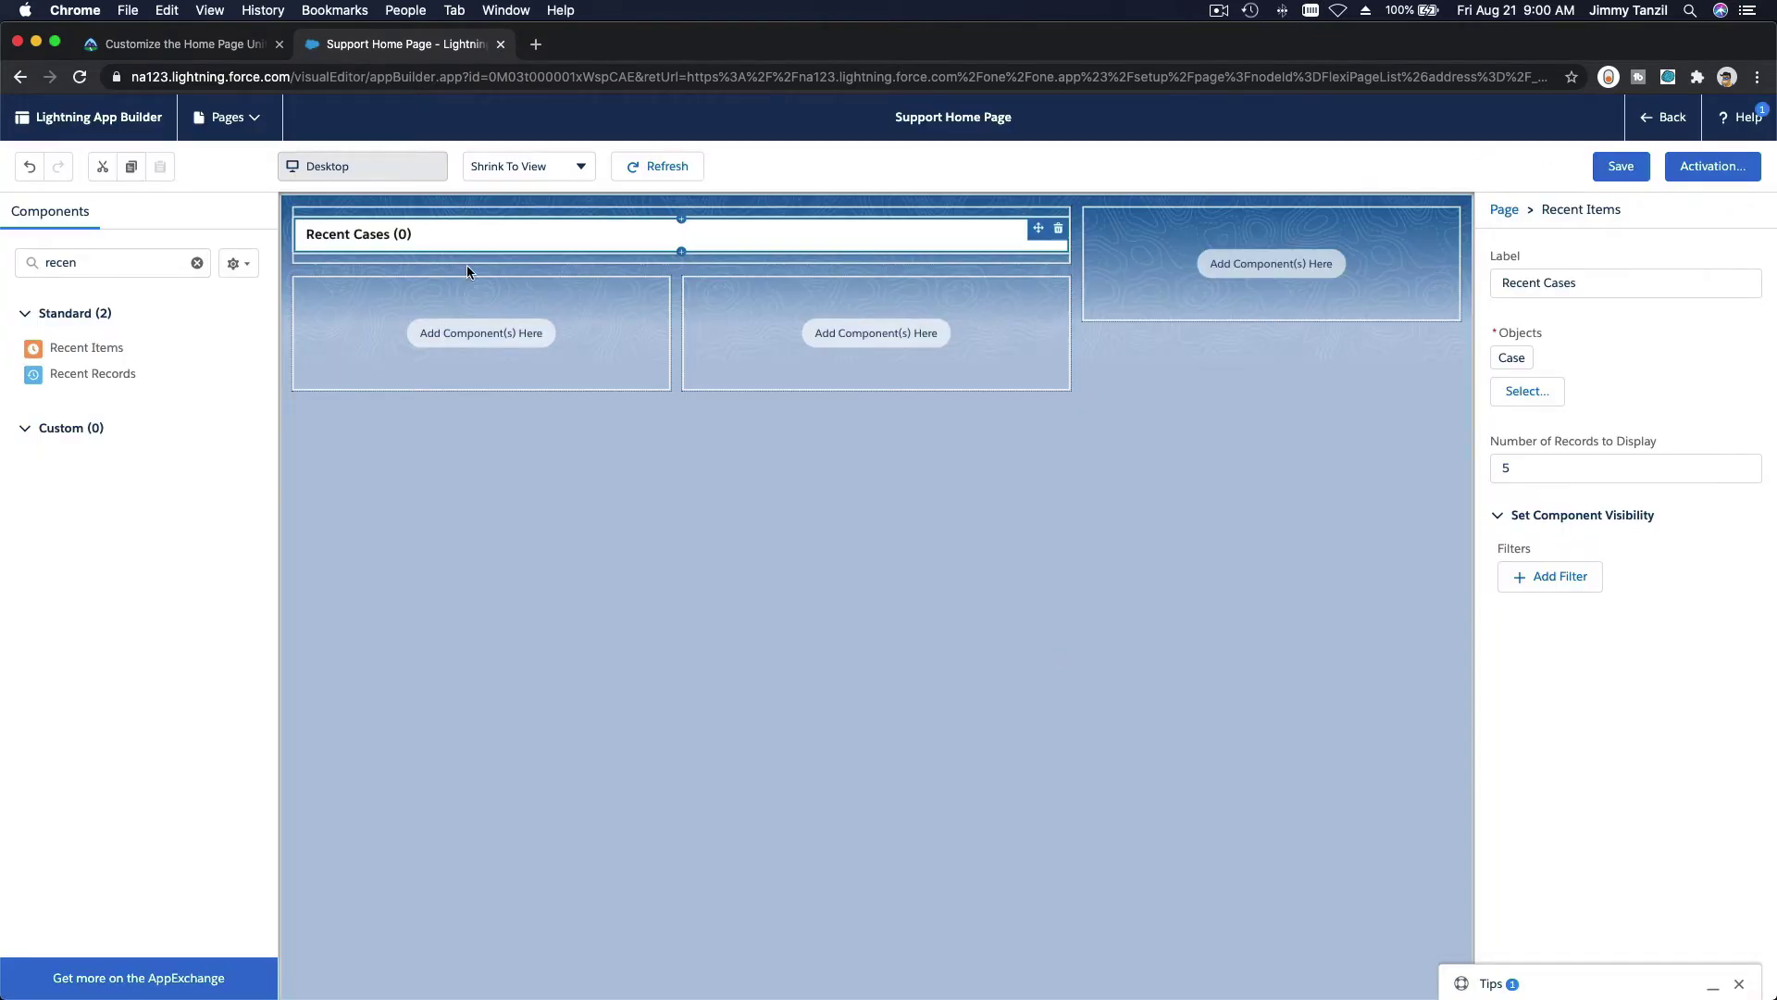
# Return to the Trailhead instructions and scroll to the Chatter Feed steps
pyautogui.click(198, 47)
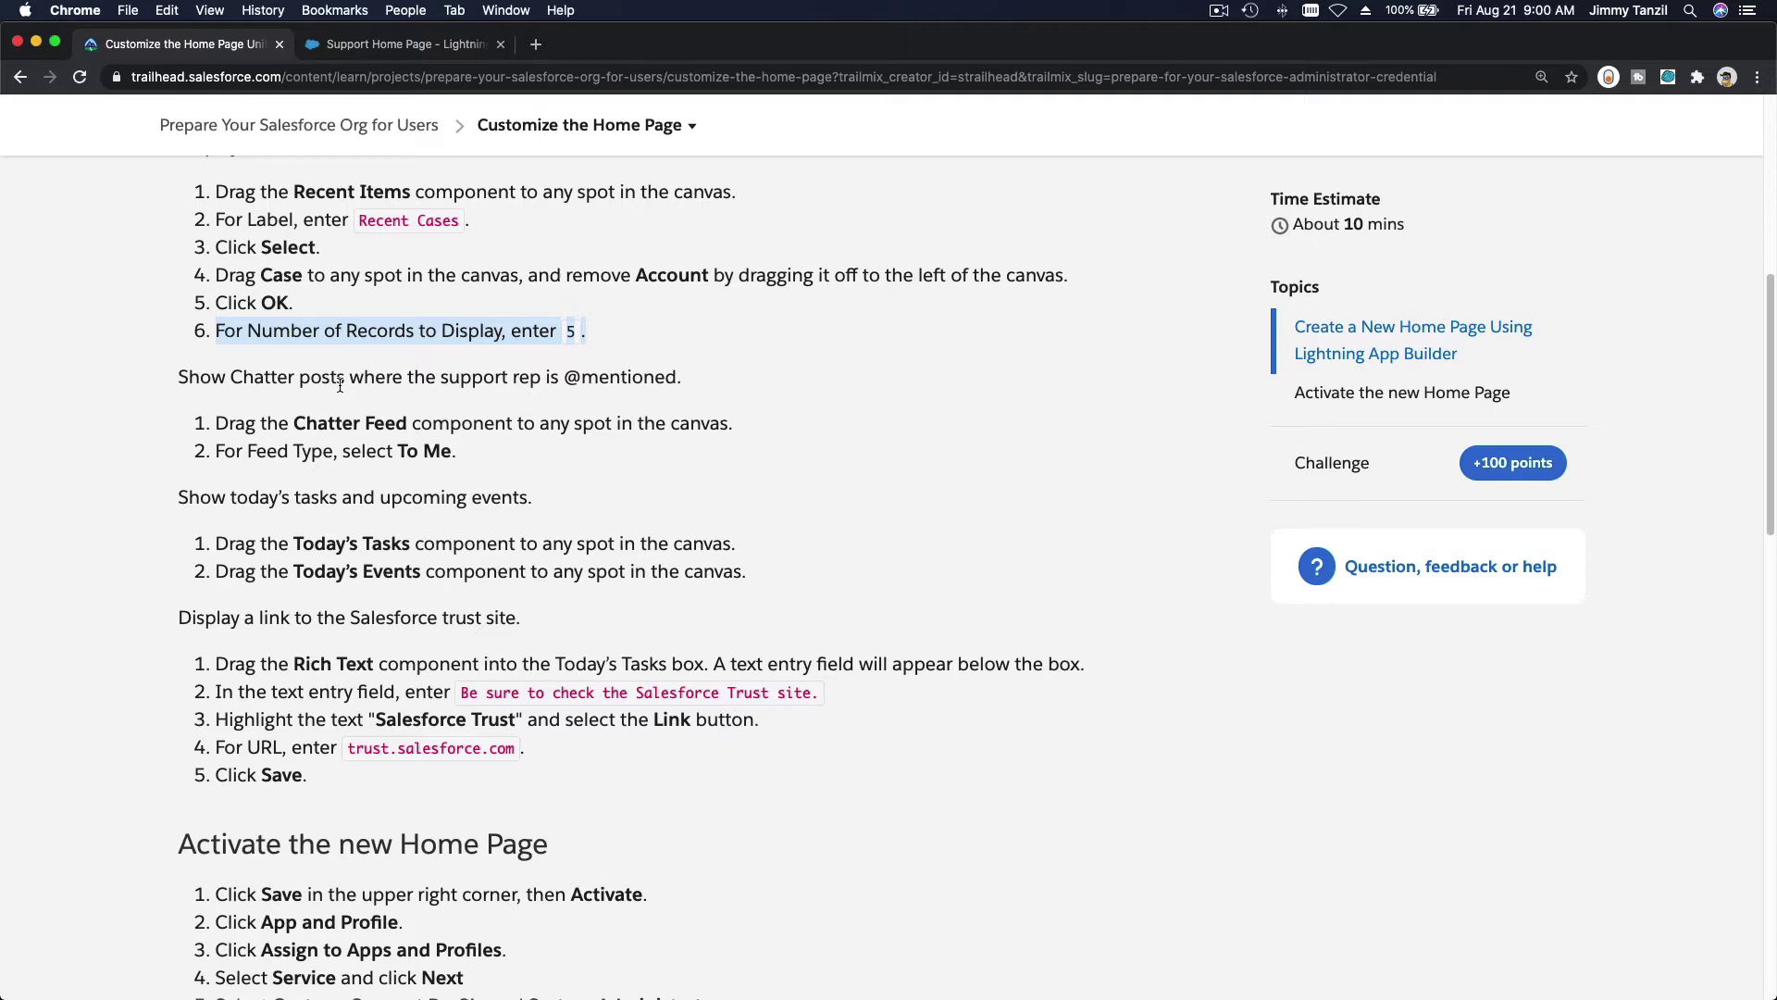
pyautogui.scroll(-3, 339, 383)
pyautogui.click(279, 275)
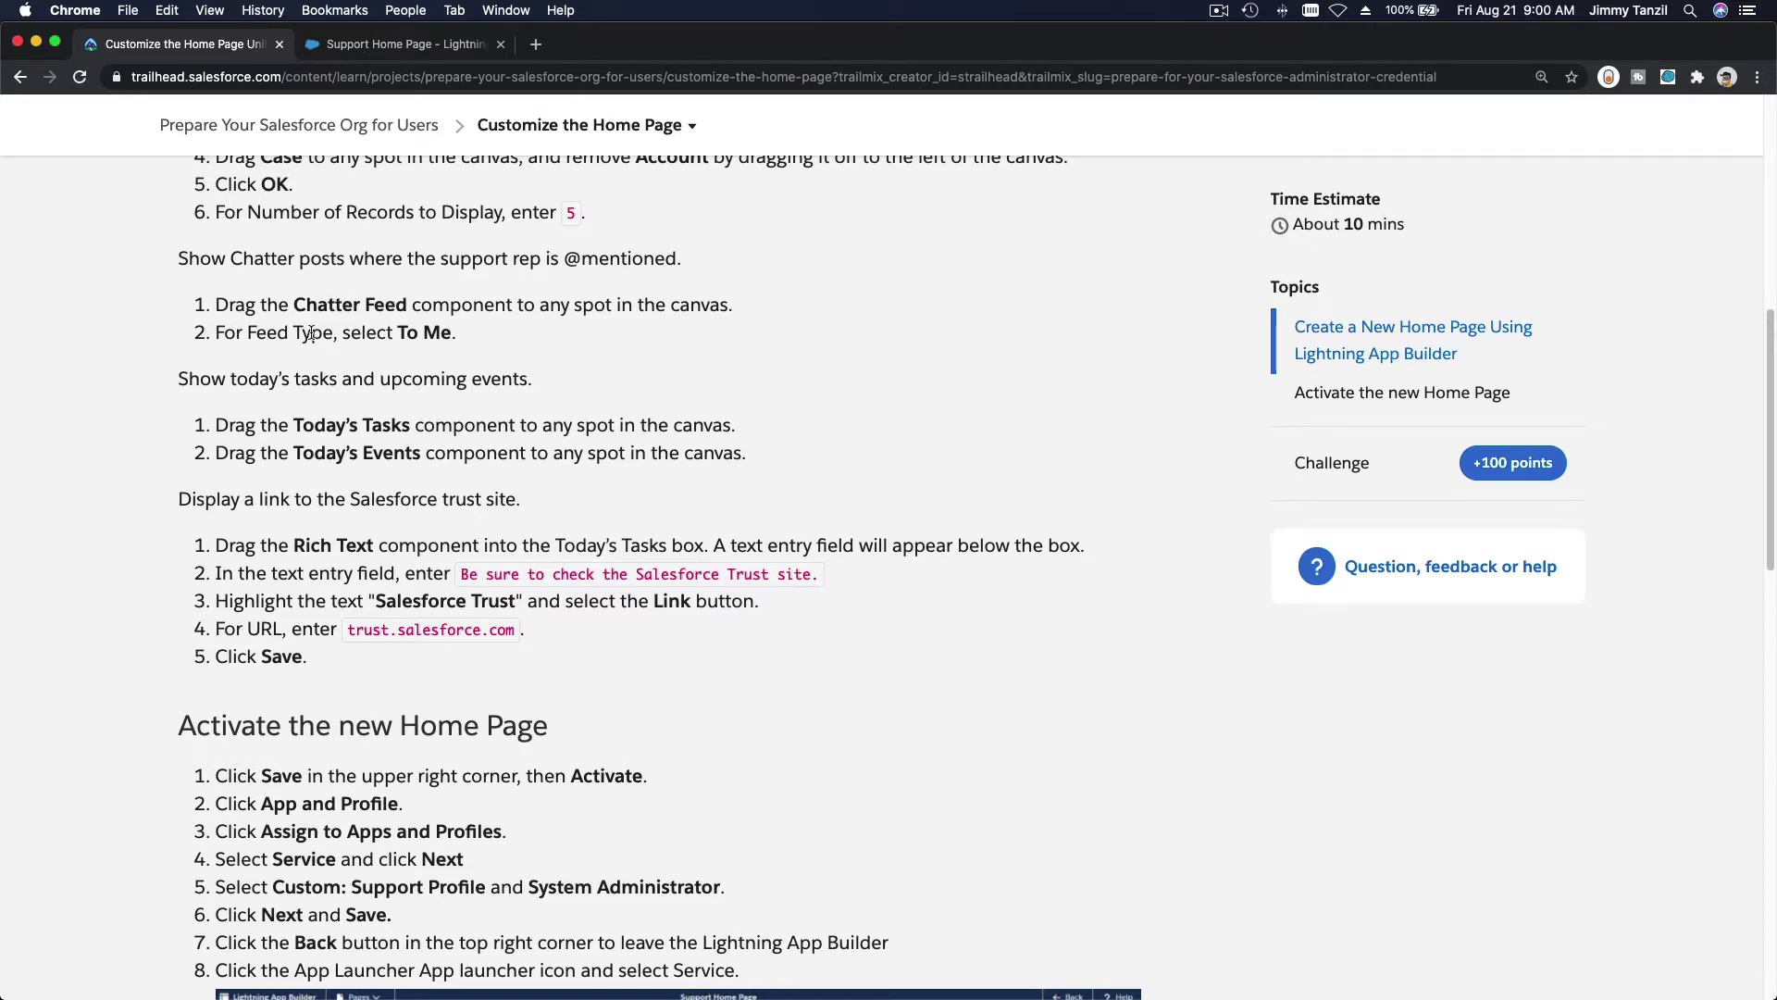
# Add a Chatter Feed component to the right column with Feed Type set to To Me
pyautogui.click(348, 47)
pyautogui.doubleClick(107, 262)
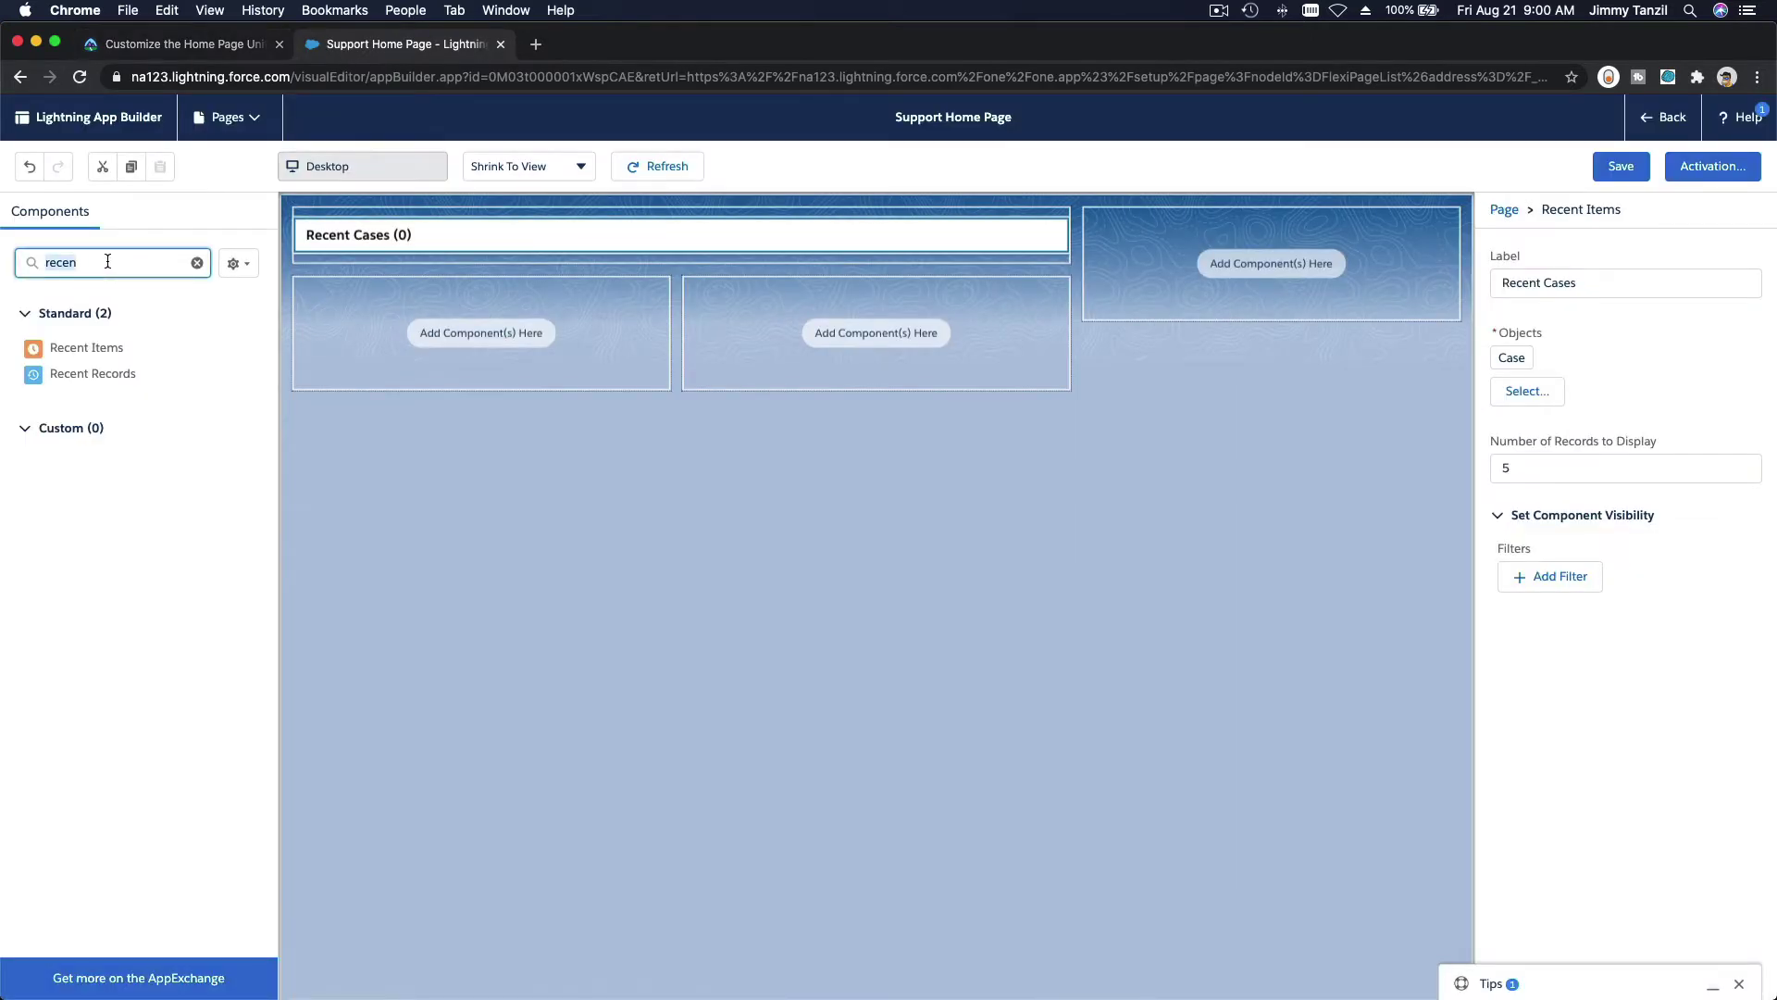
pyautogui.write('chatt')
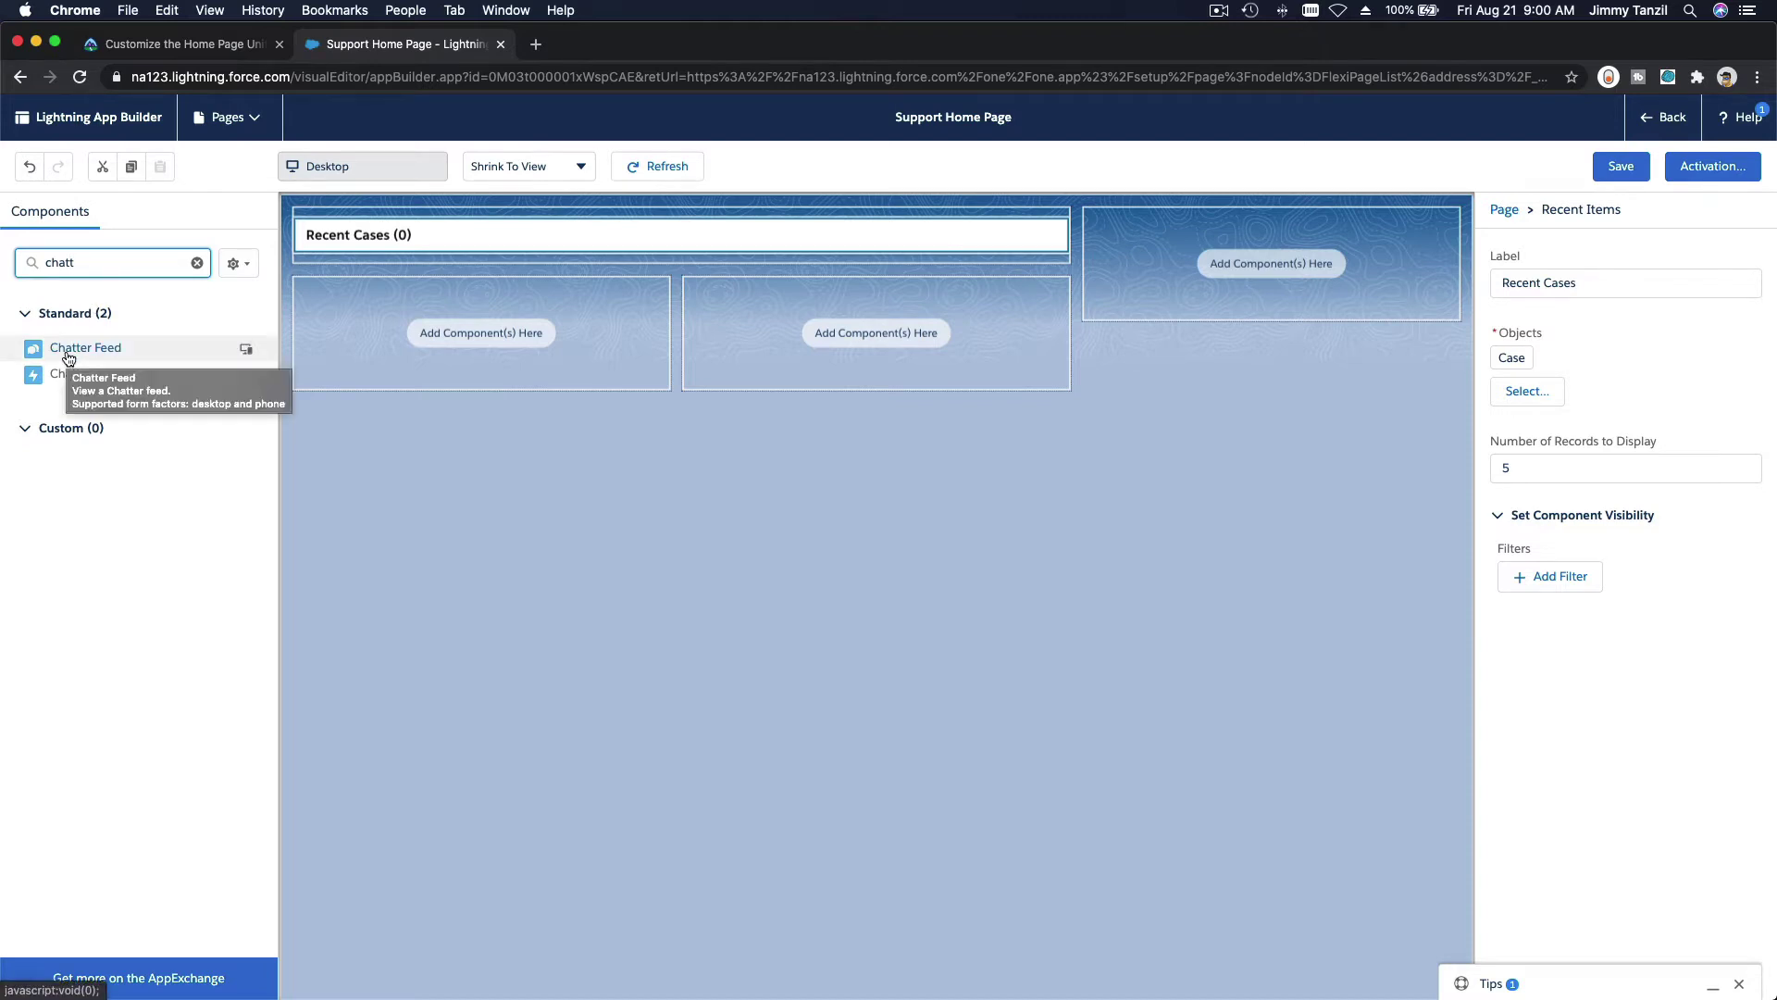
pyautogui.moveTo(67, 358); pyautogui.dragTo(1203, 268)
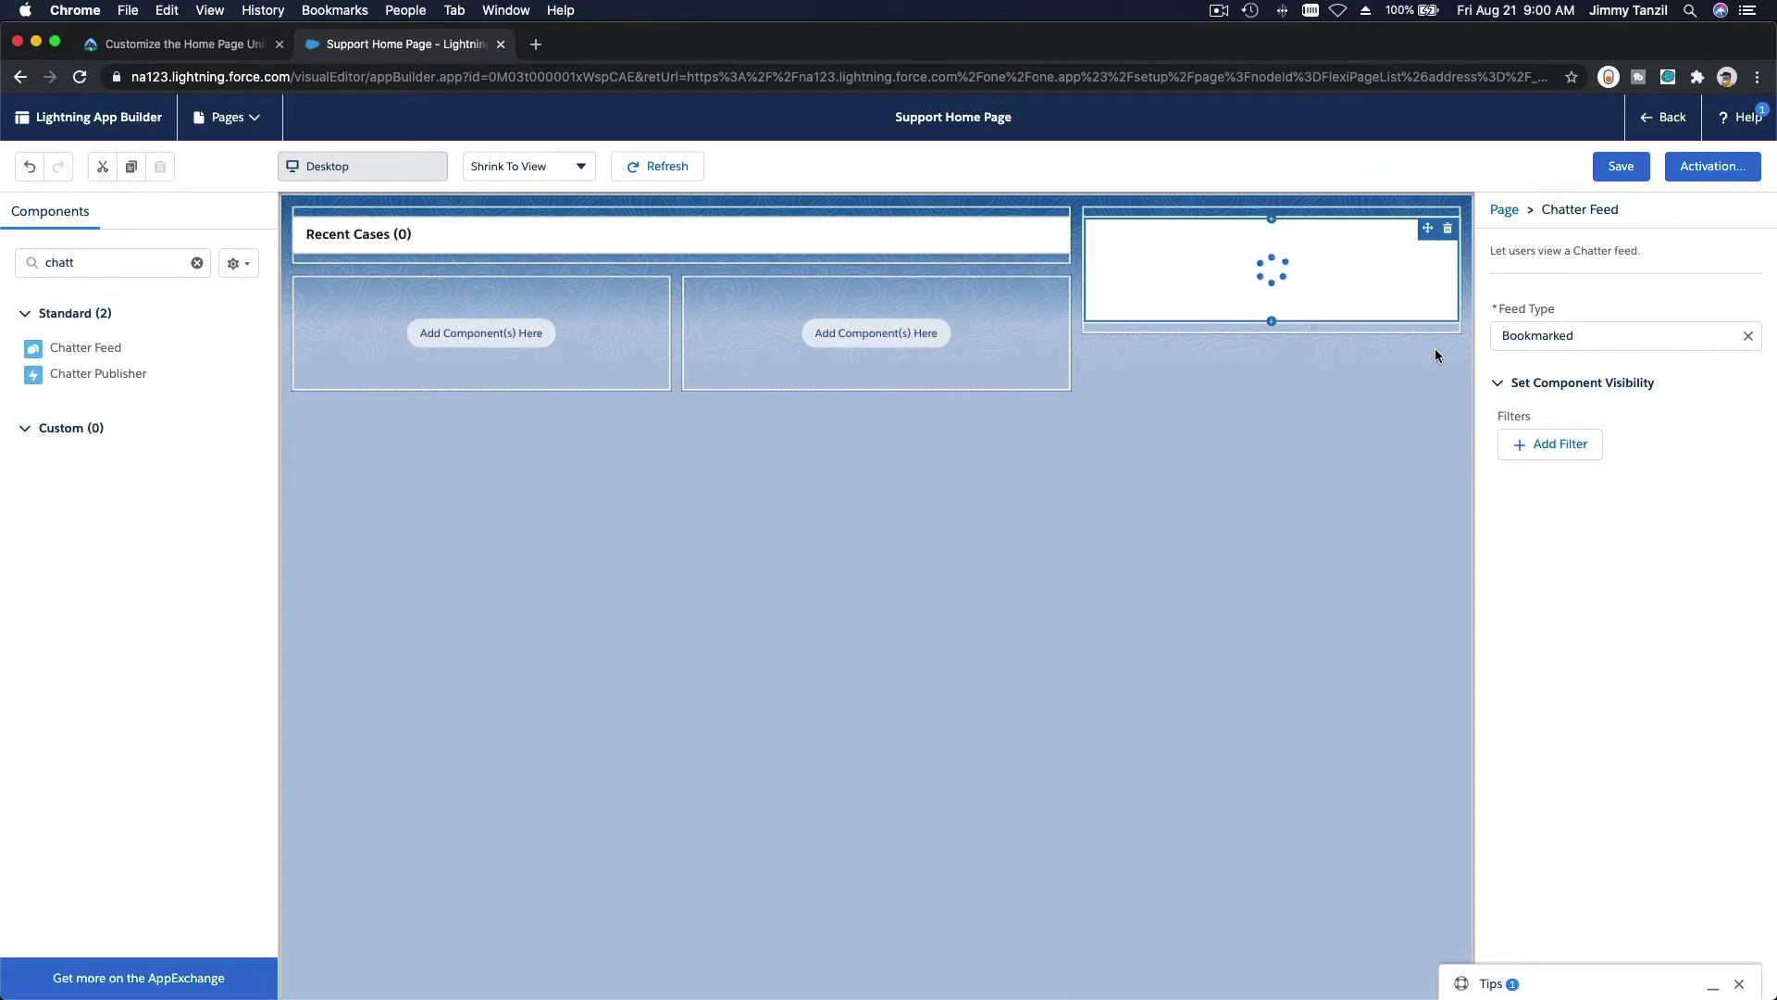
pyautogui.click(1558, 342)
pyautogui.click(1553, 437)
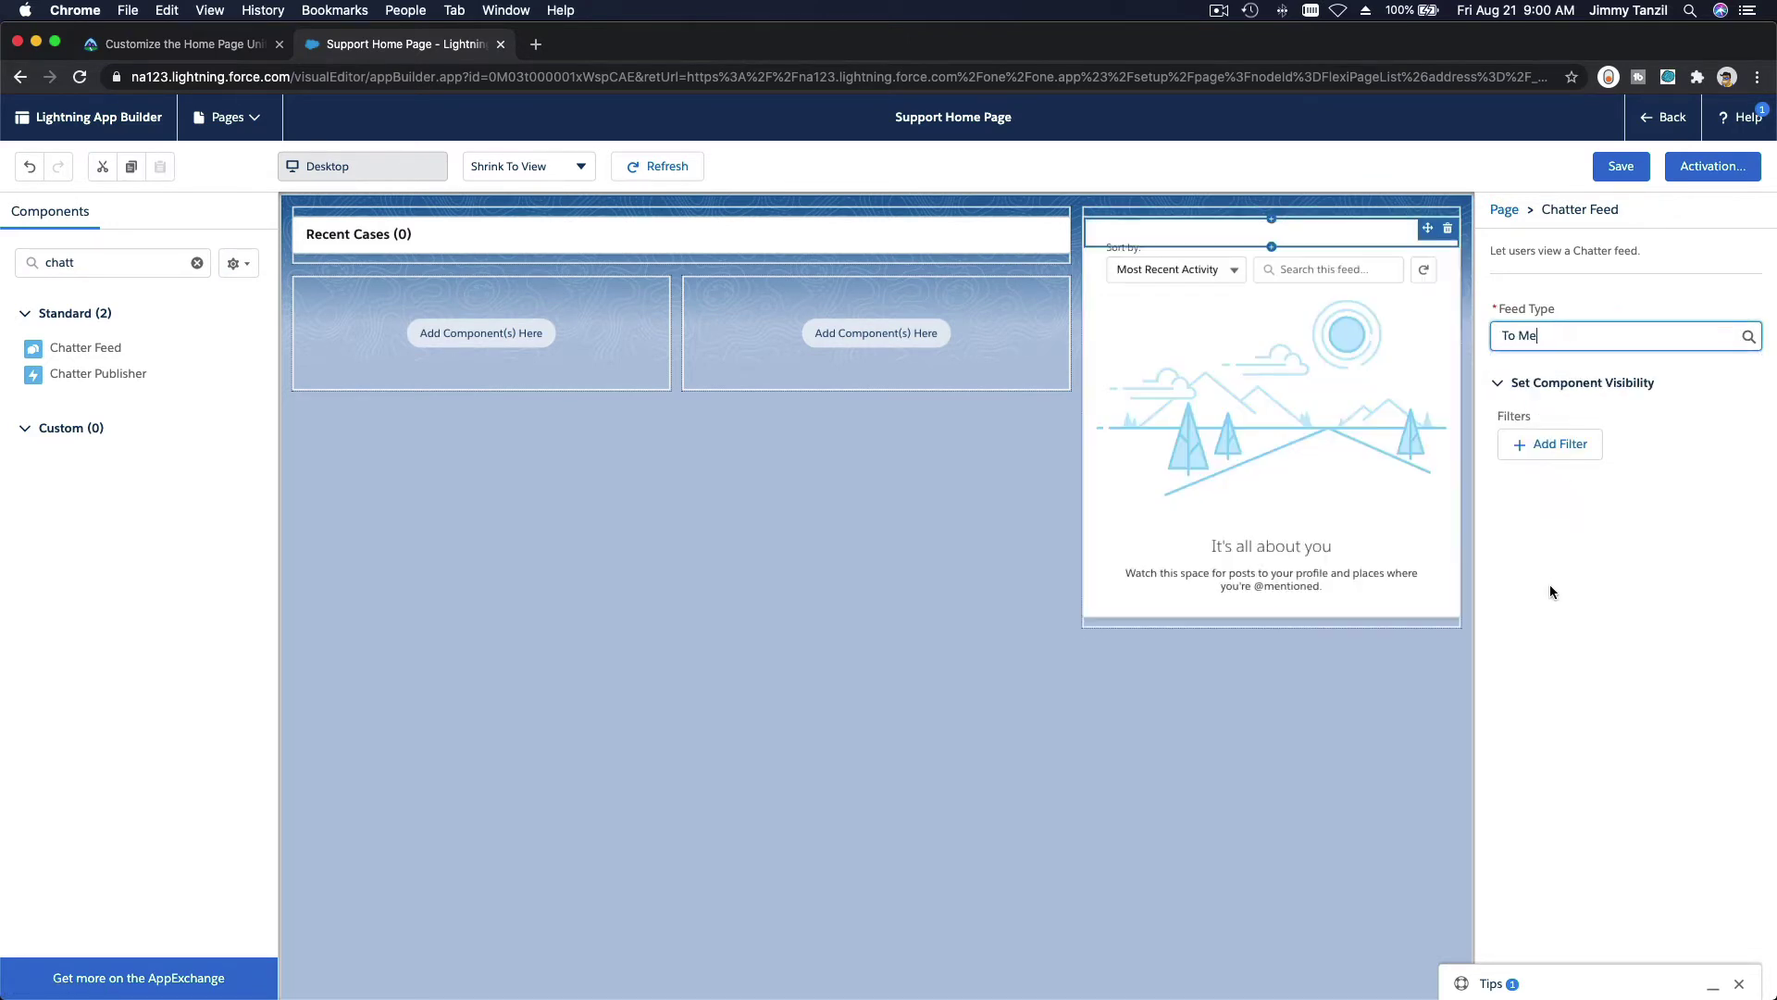
# Save the page with the Chatter Feed and scroll on in the Trailhead instructions
pyautogui.click(159, 44)
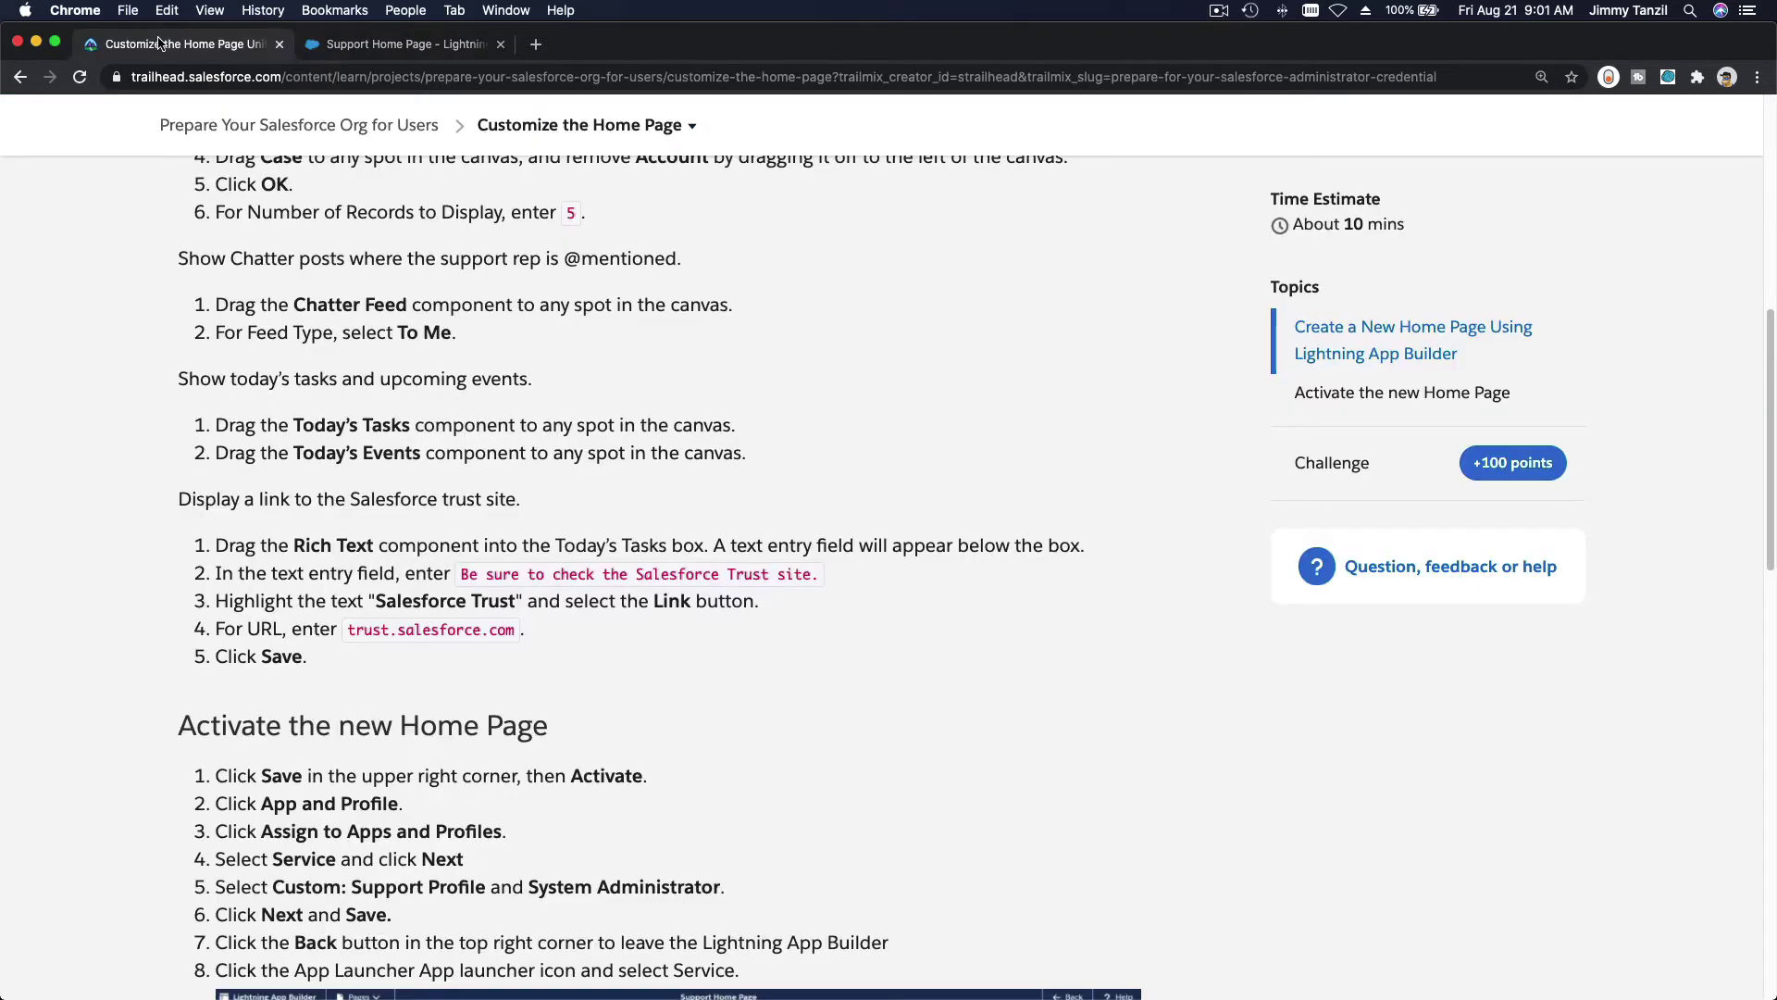
pyautogui.click(345, 46)
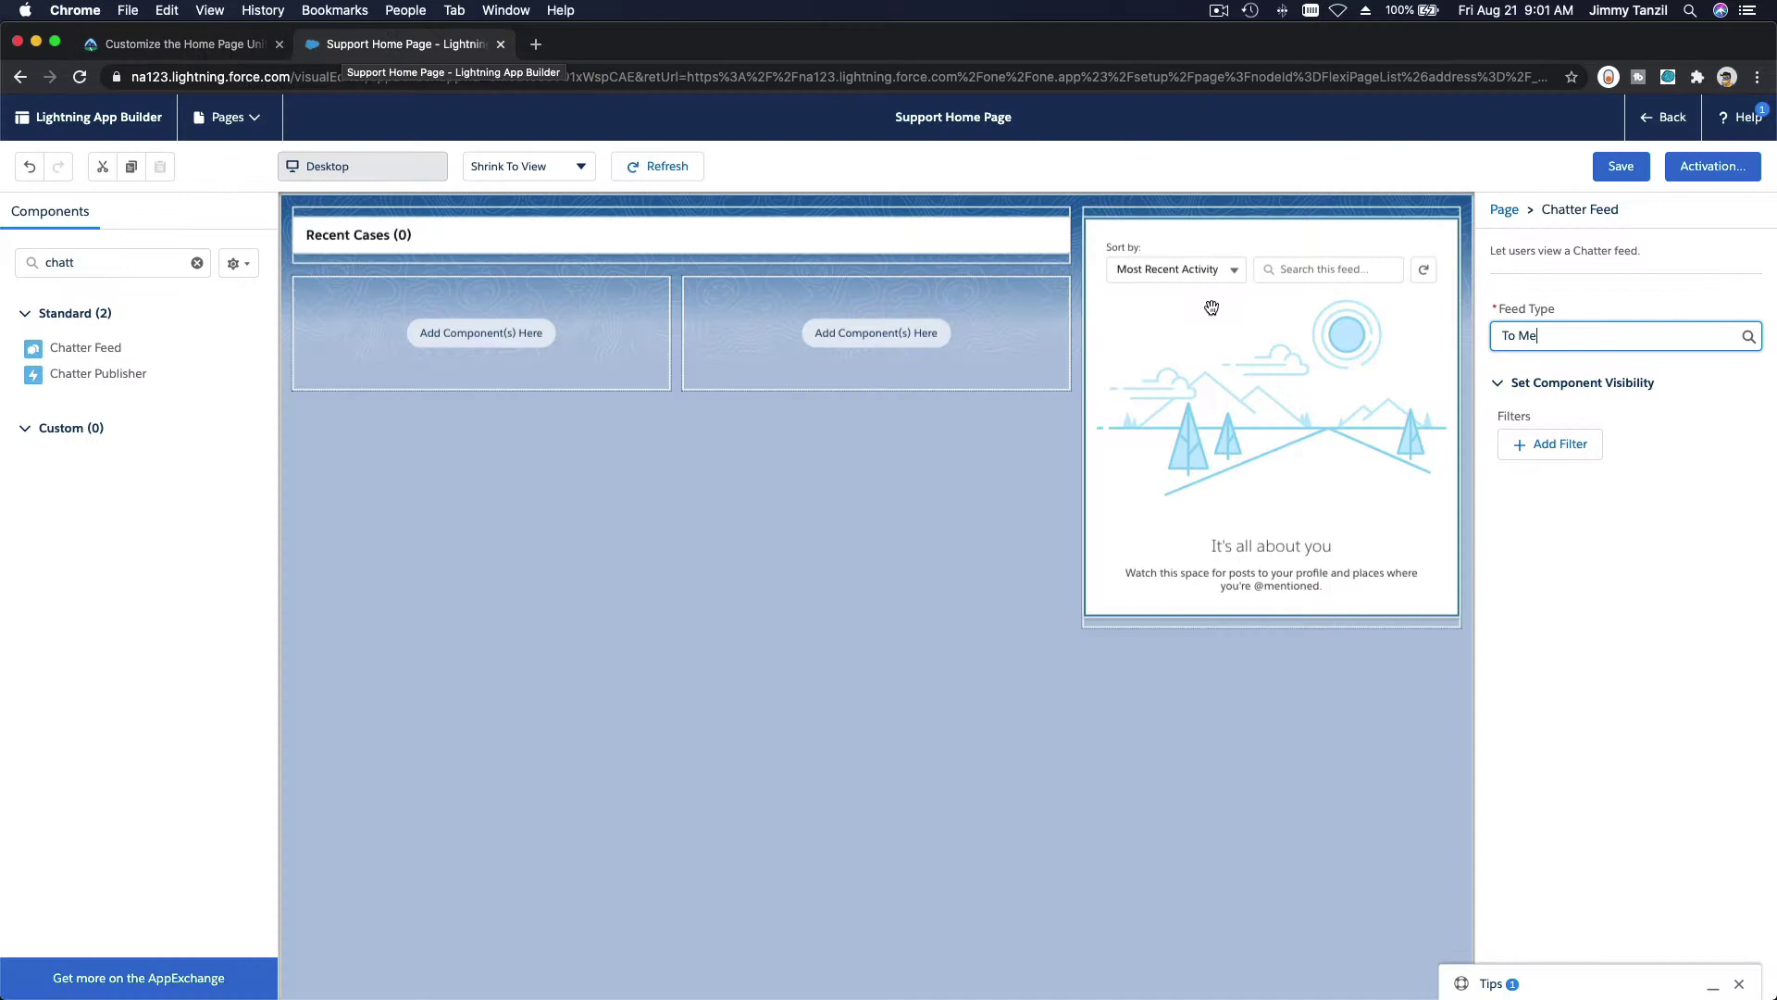
pyautogui.click(1621, 171)
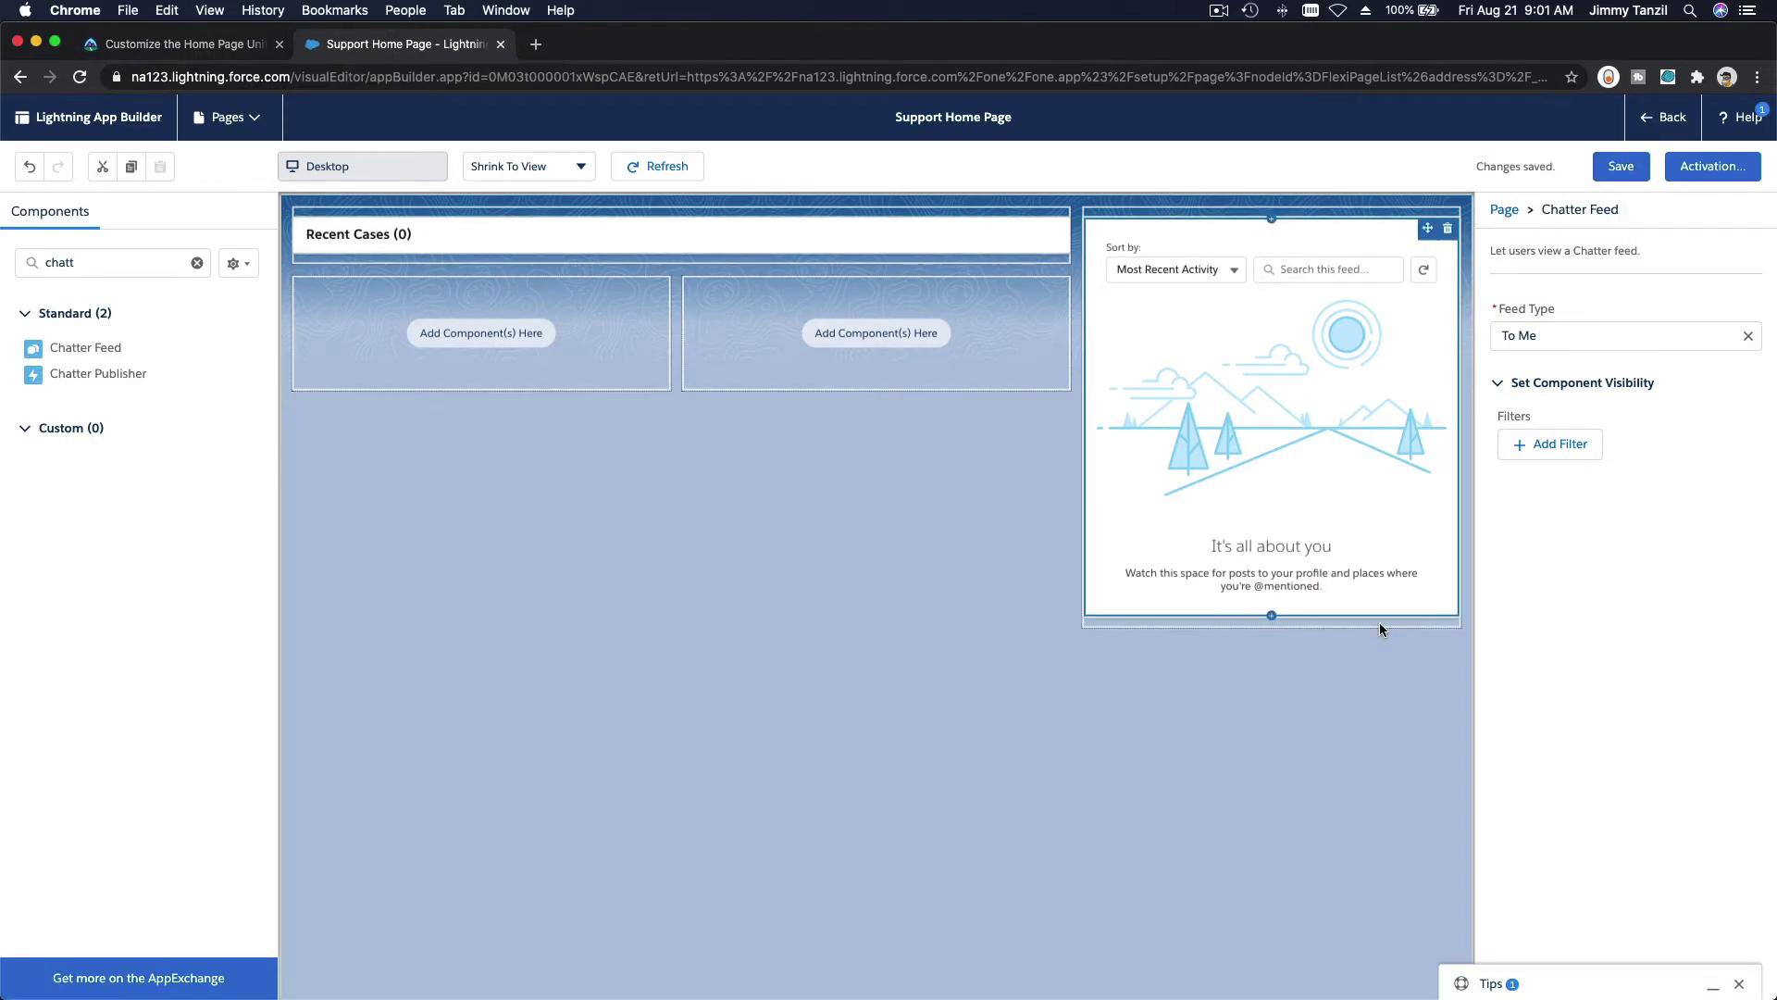
pyautogui.click(205, 45)
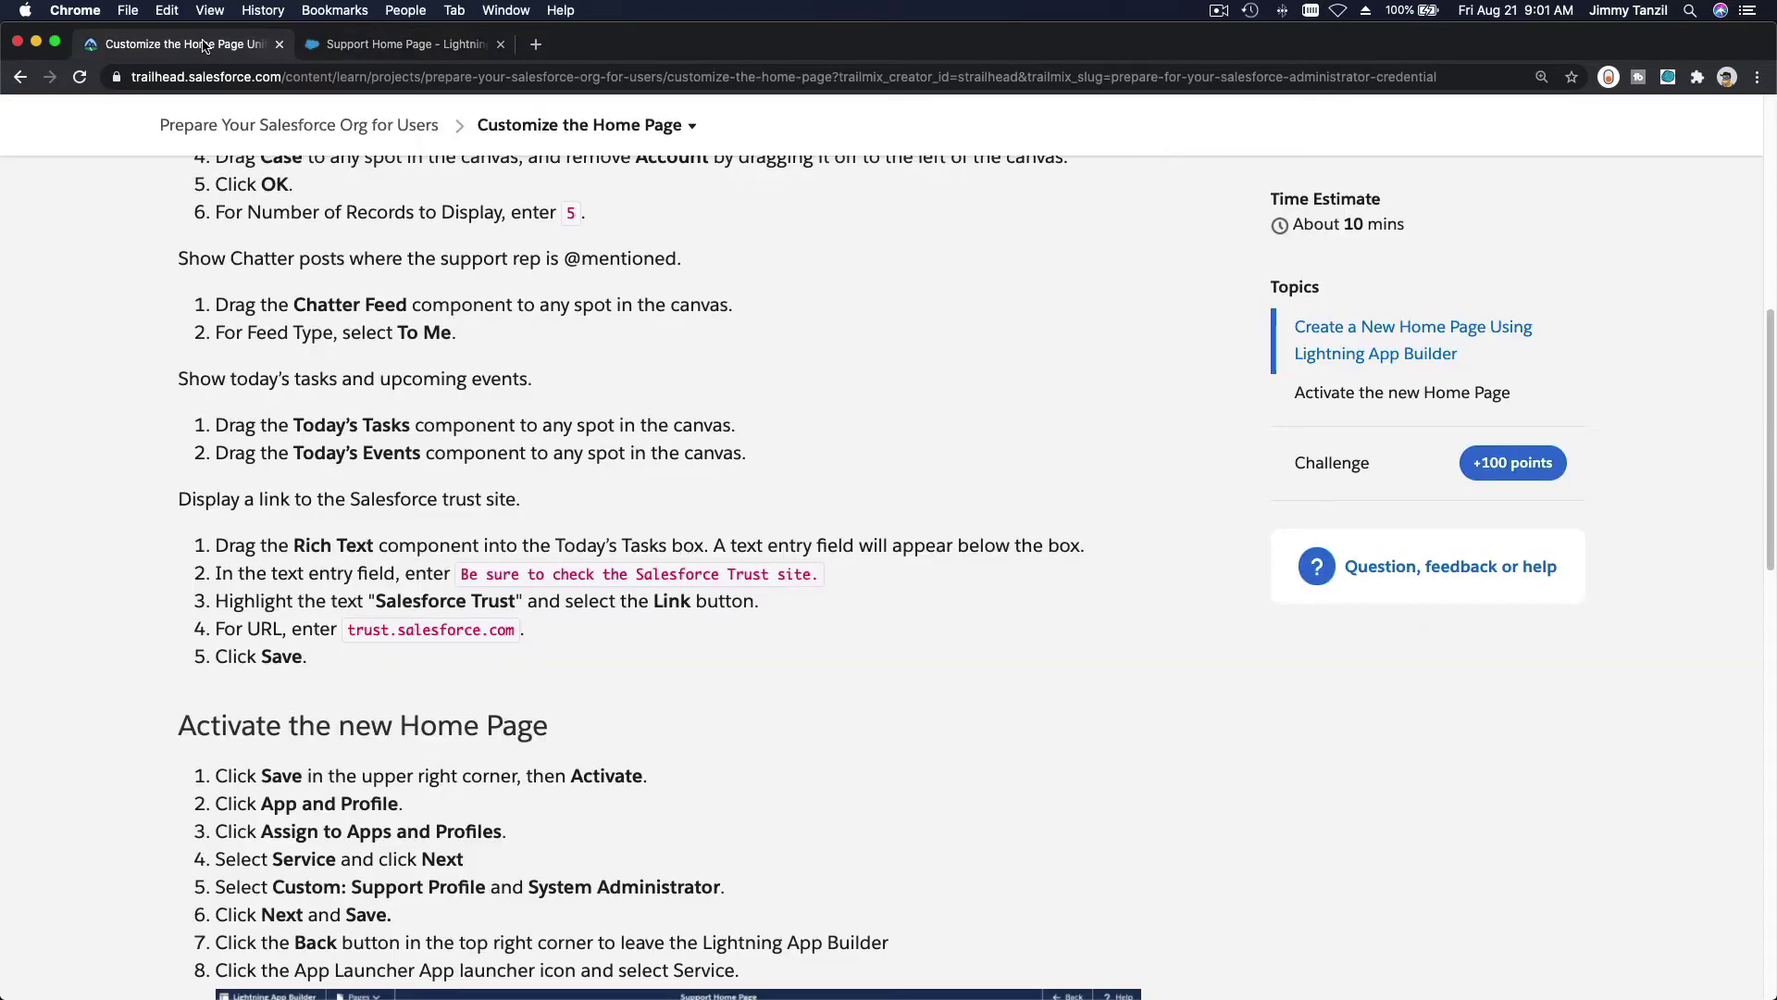
pyautogui.scroll(-3, 448, 406)
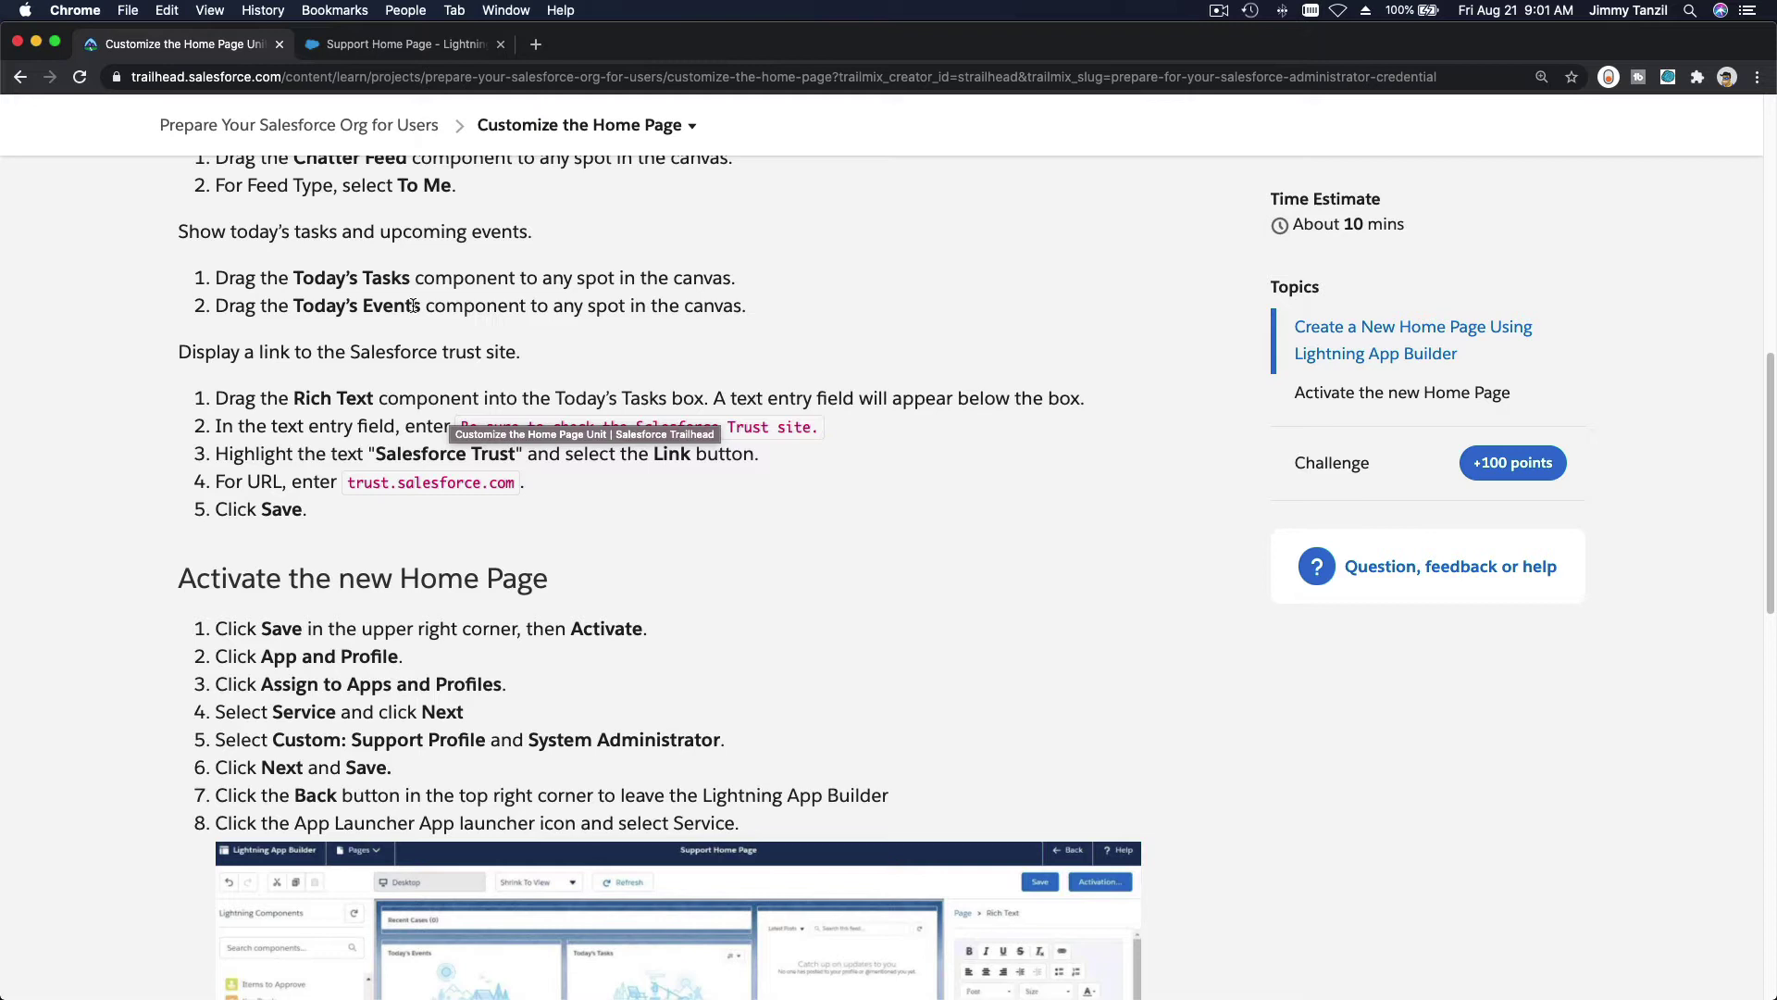
# Search 'Toda', drop Today's Tasks left and Today's Events middle, then continue reading Trailhead
pyautogui.click(345, 48)
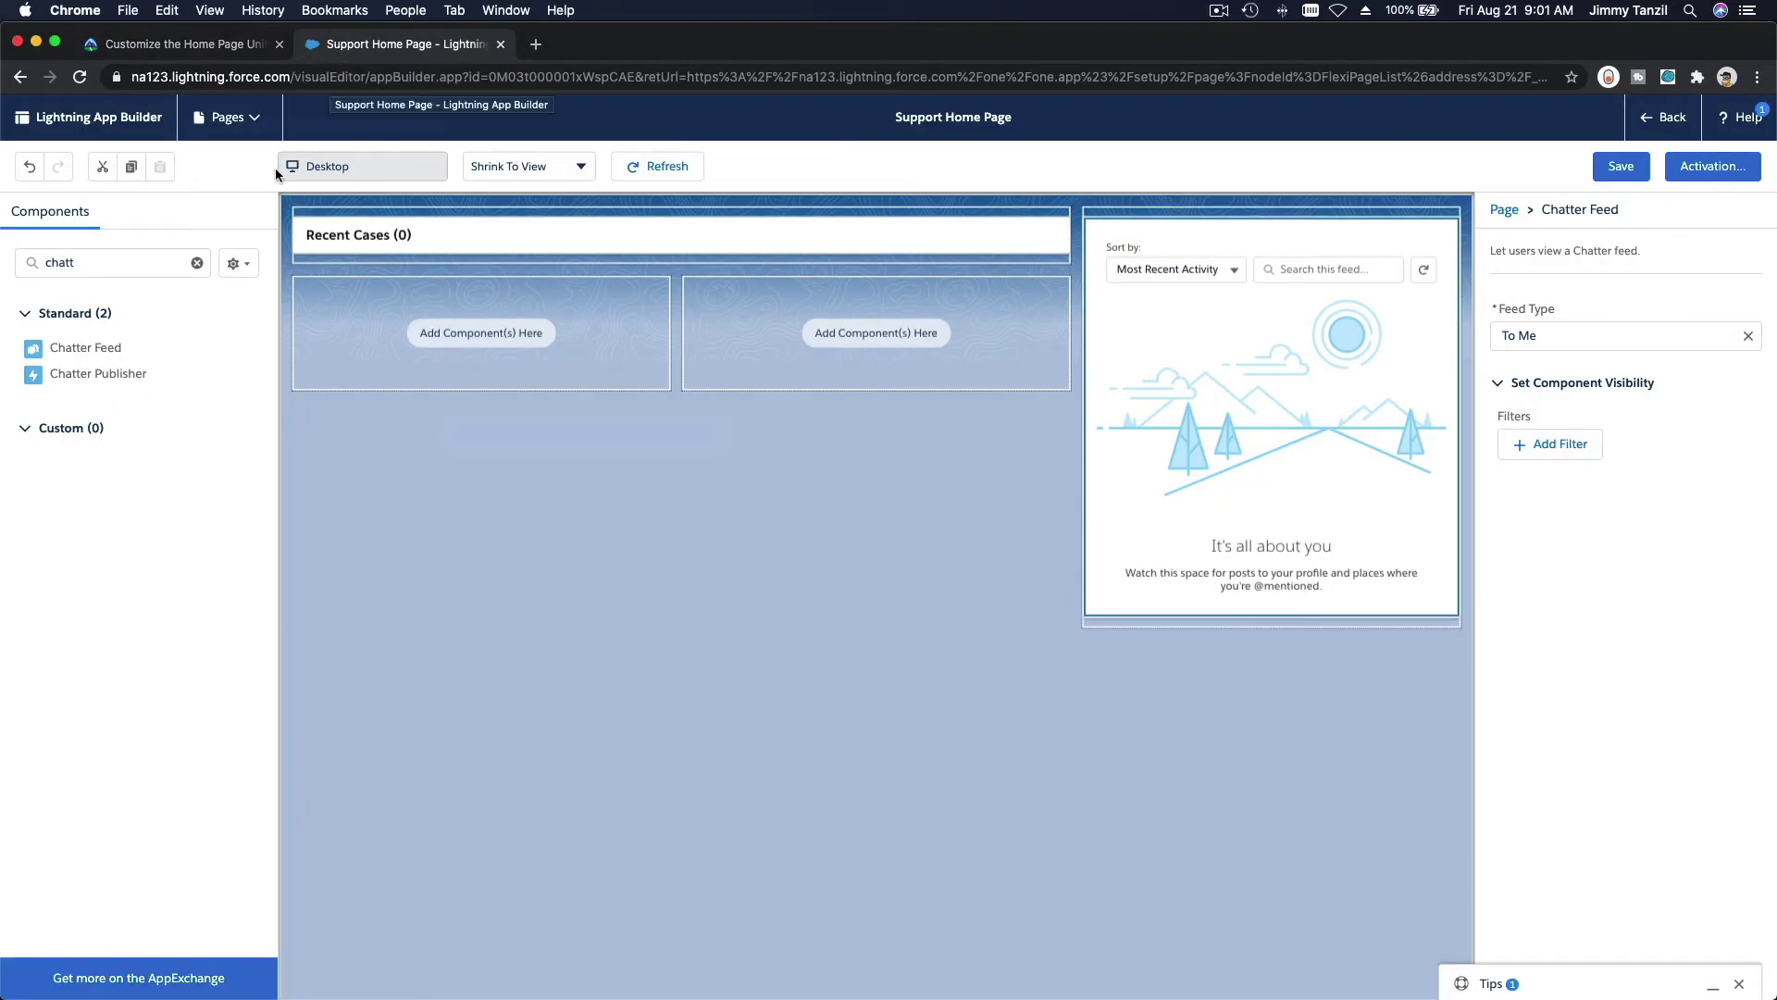
pyautogui.click(130, 256)
pyautogui.write('Today')
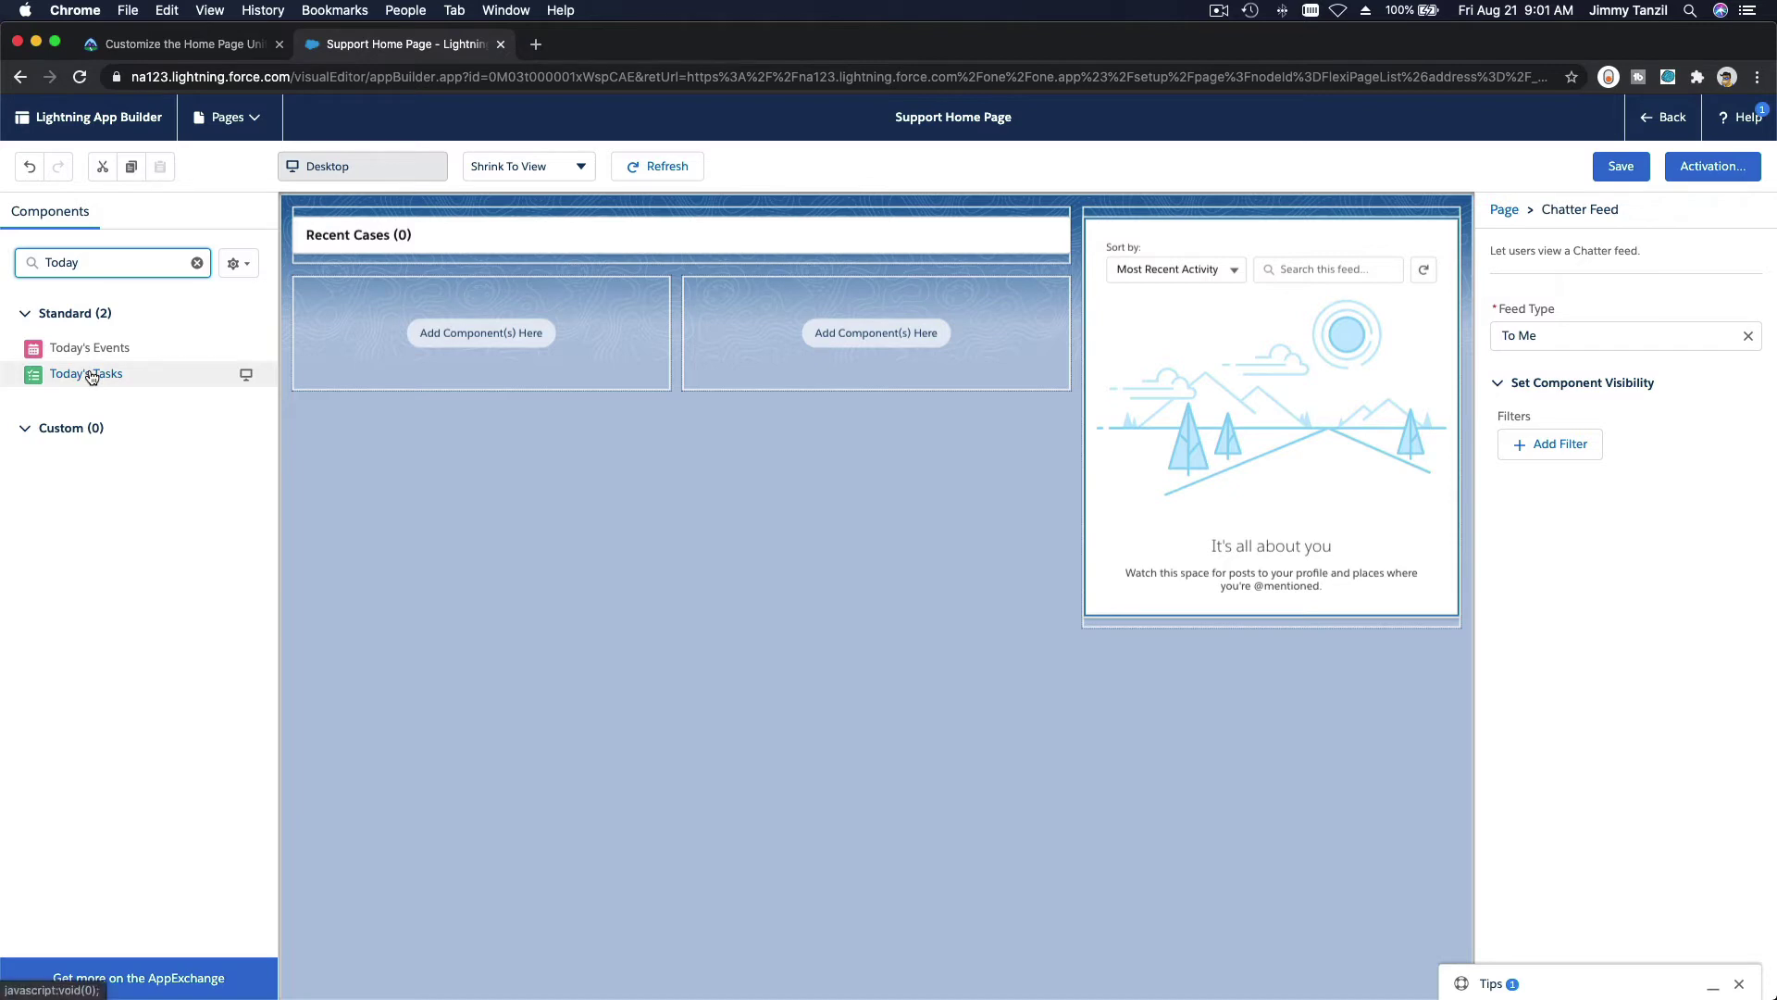
pyautogui.moveTo(90, 377); pyautogui.dragTo(408, 324)
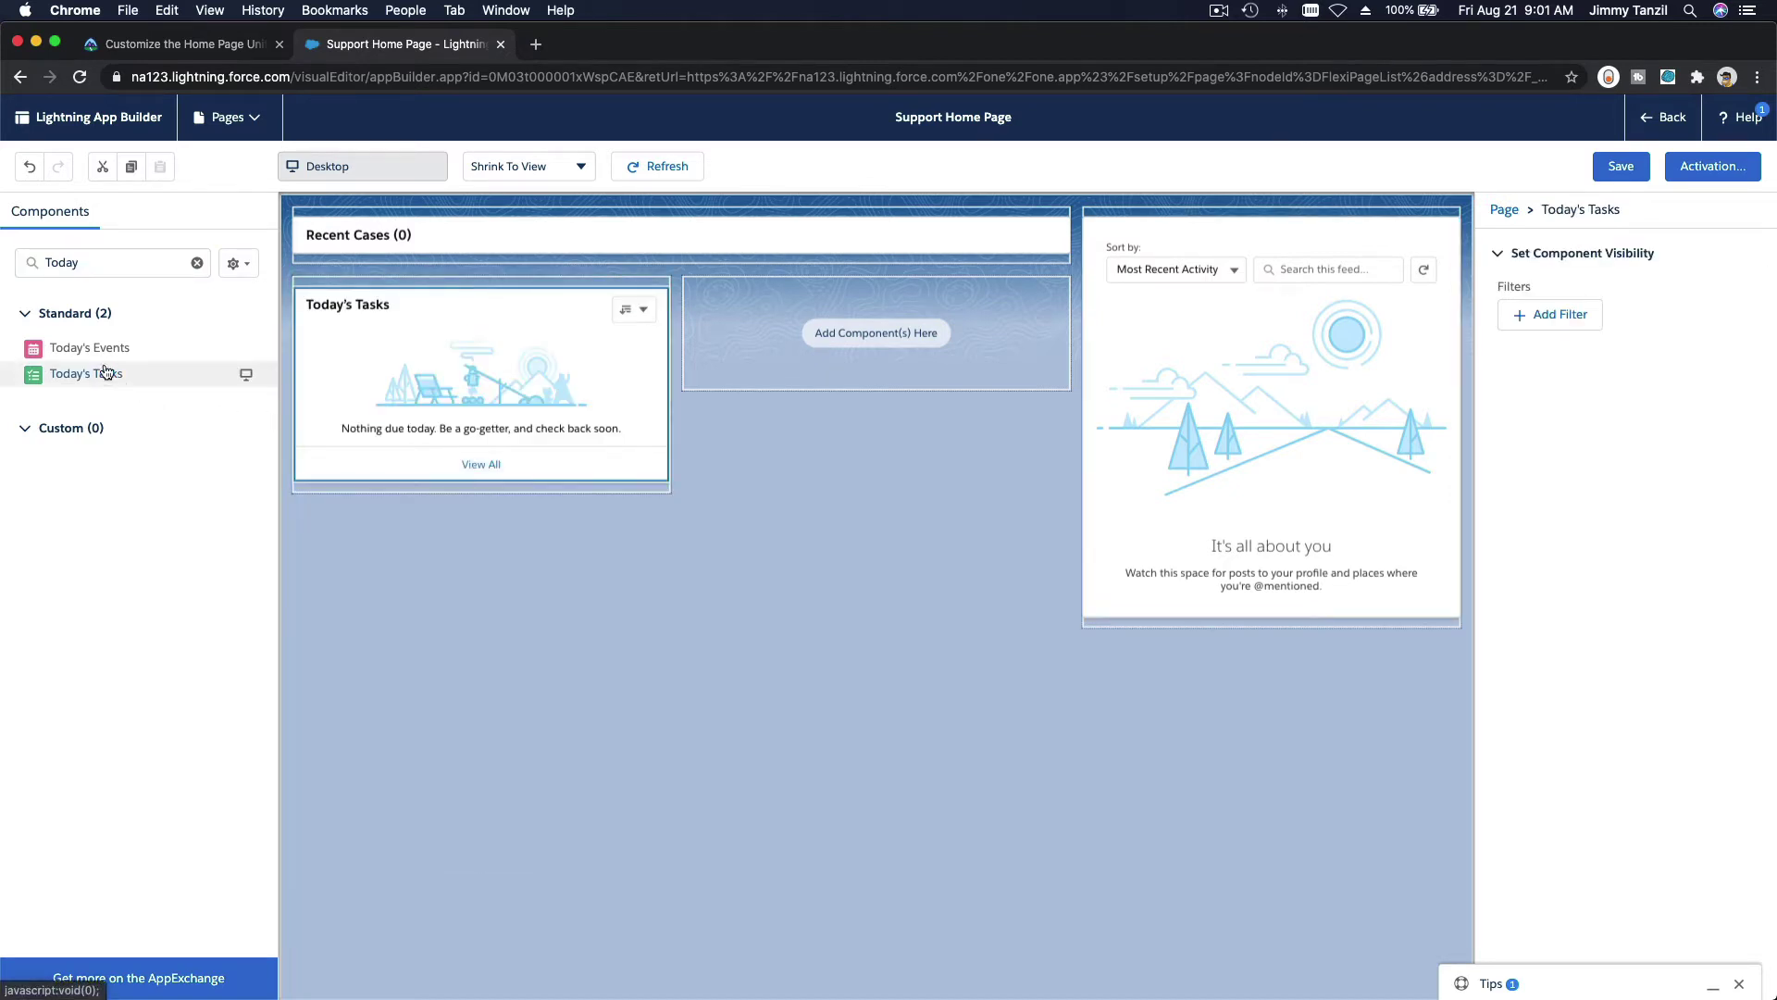
pyautogui.moveTo(107, 356); pyautogui.dragTo(796, 361)
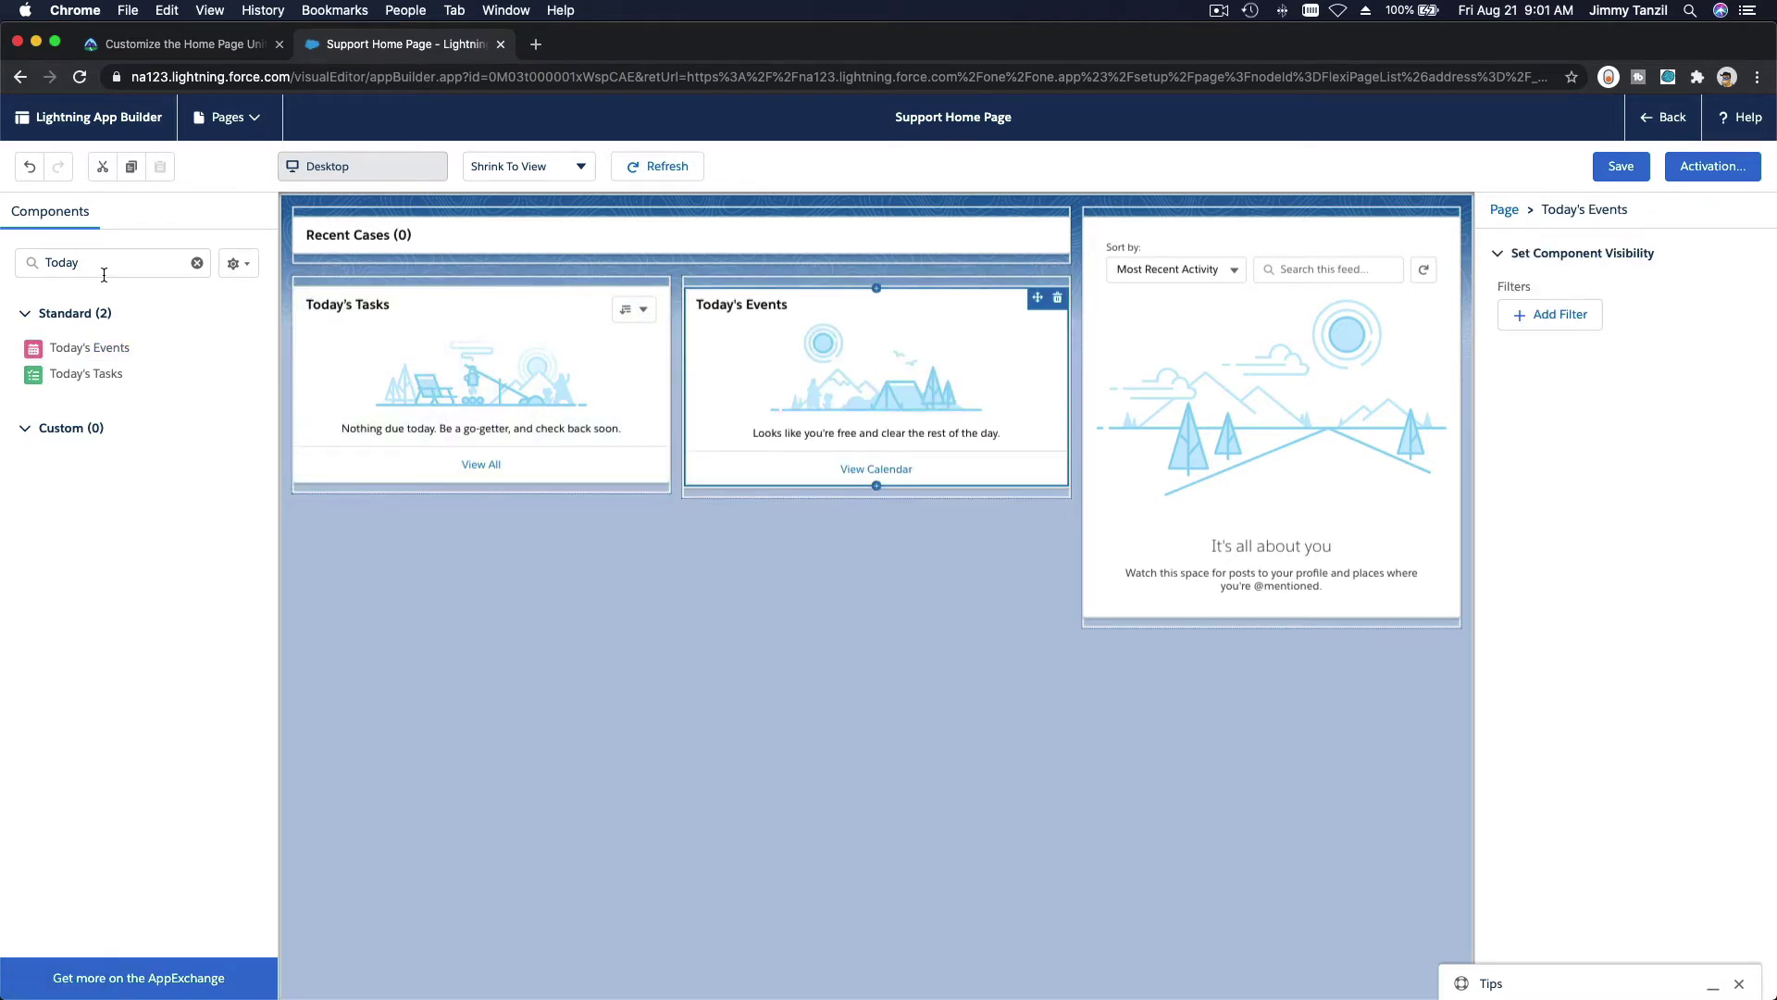
pyautogui.click(185, 43)
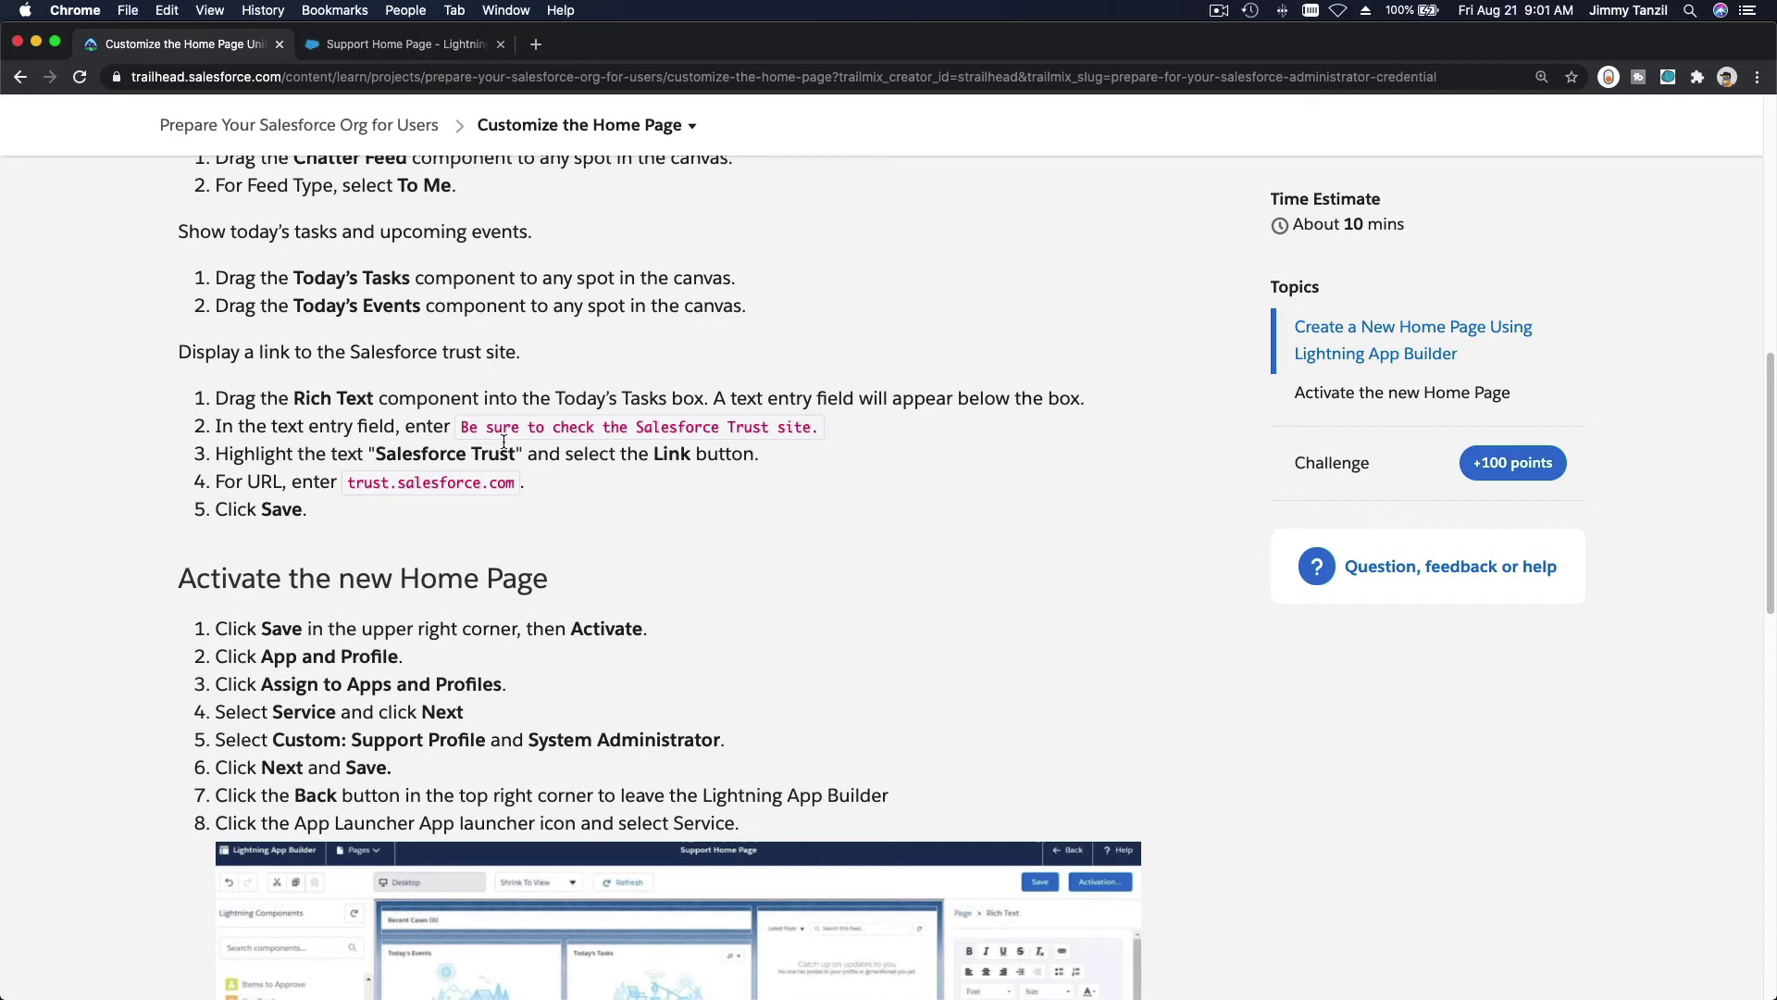
pyautogui.scroll(-2, 504, 441)
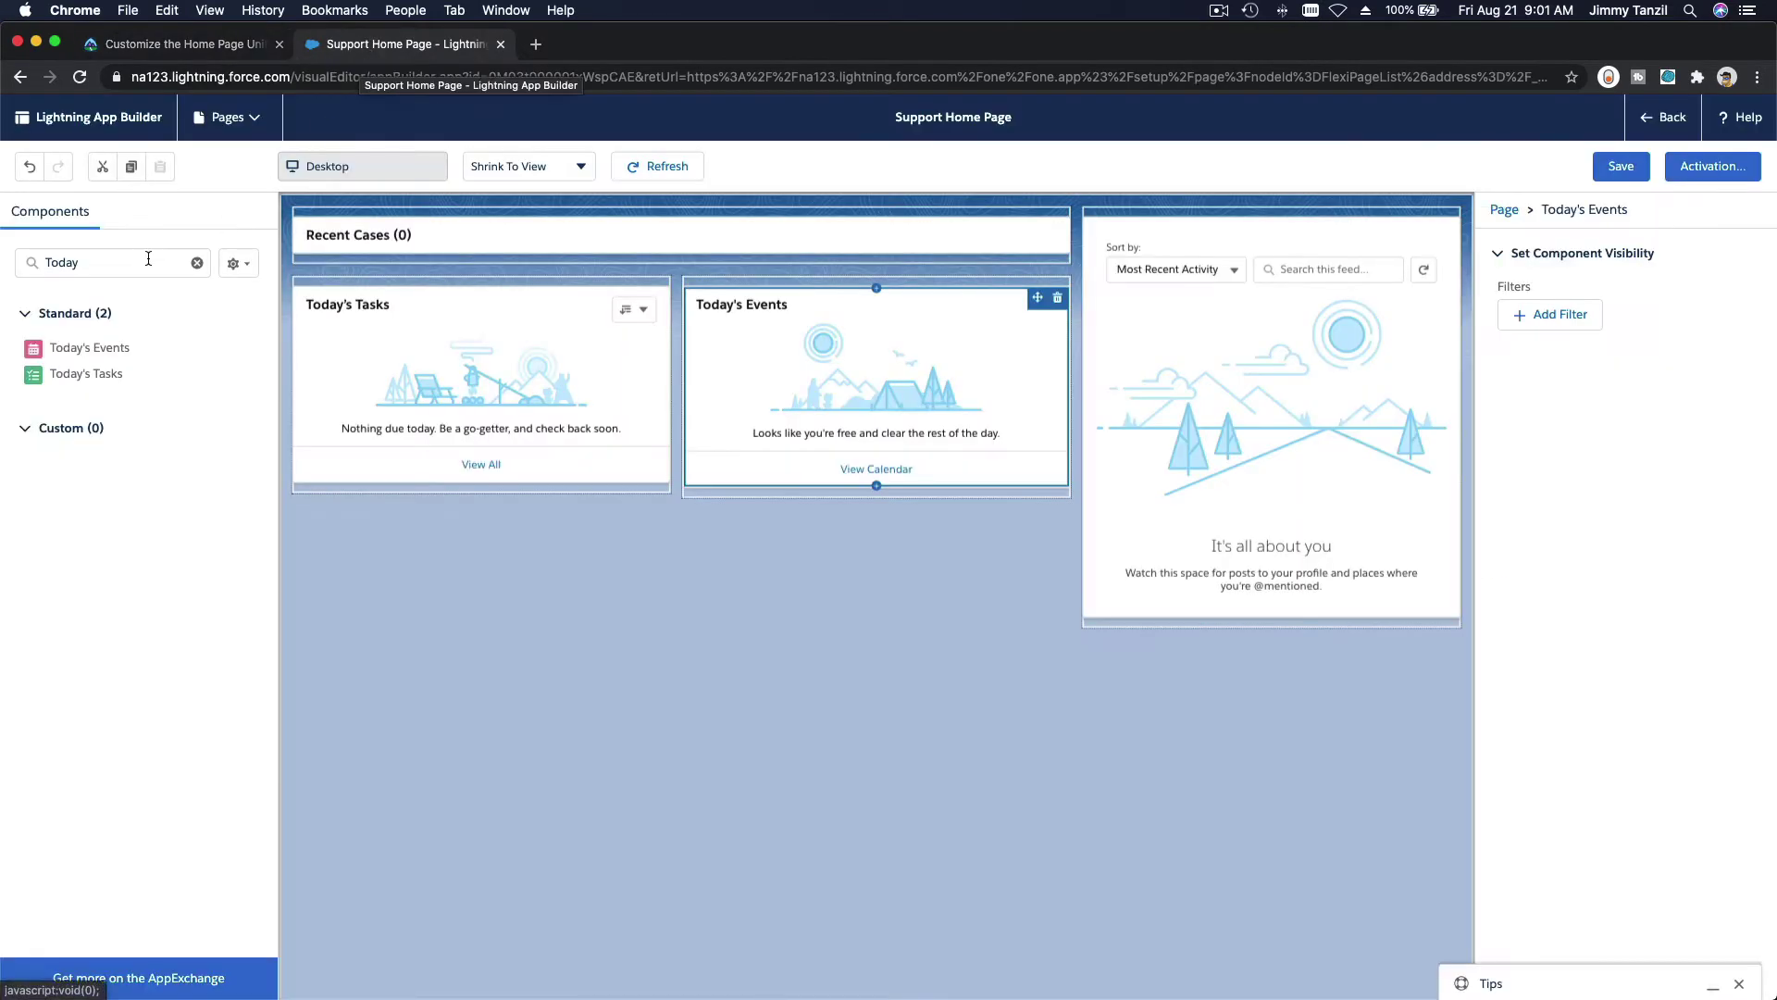
# Add a Rich Text component into the Today's Tasks area
pyautogui.click(374, 46)
pyautogui.press('super+a')
pyautogui.write('Rich')
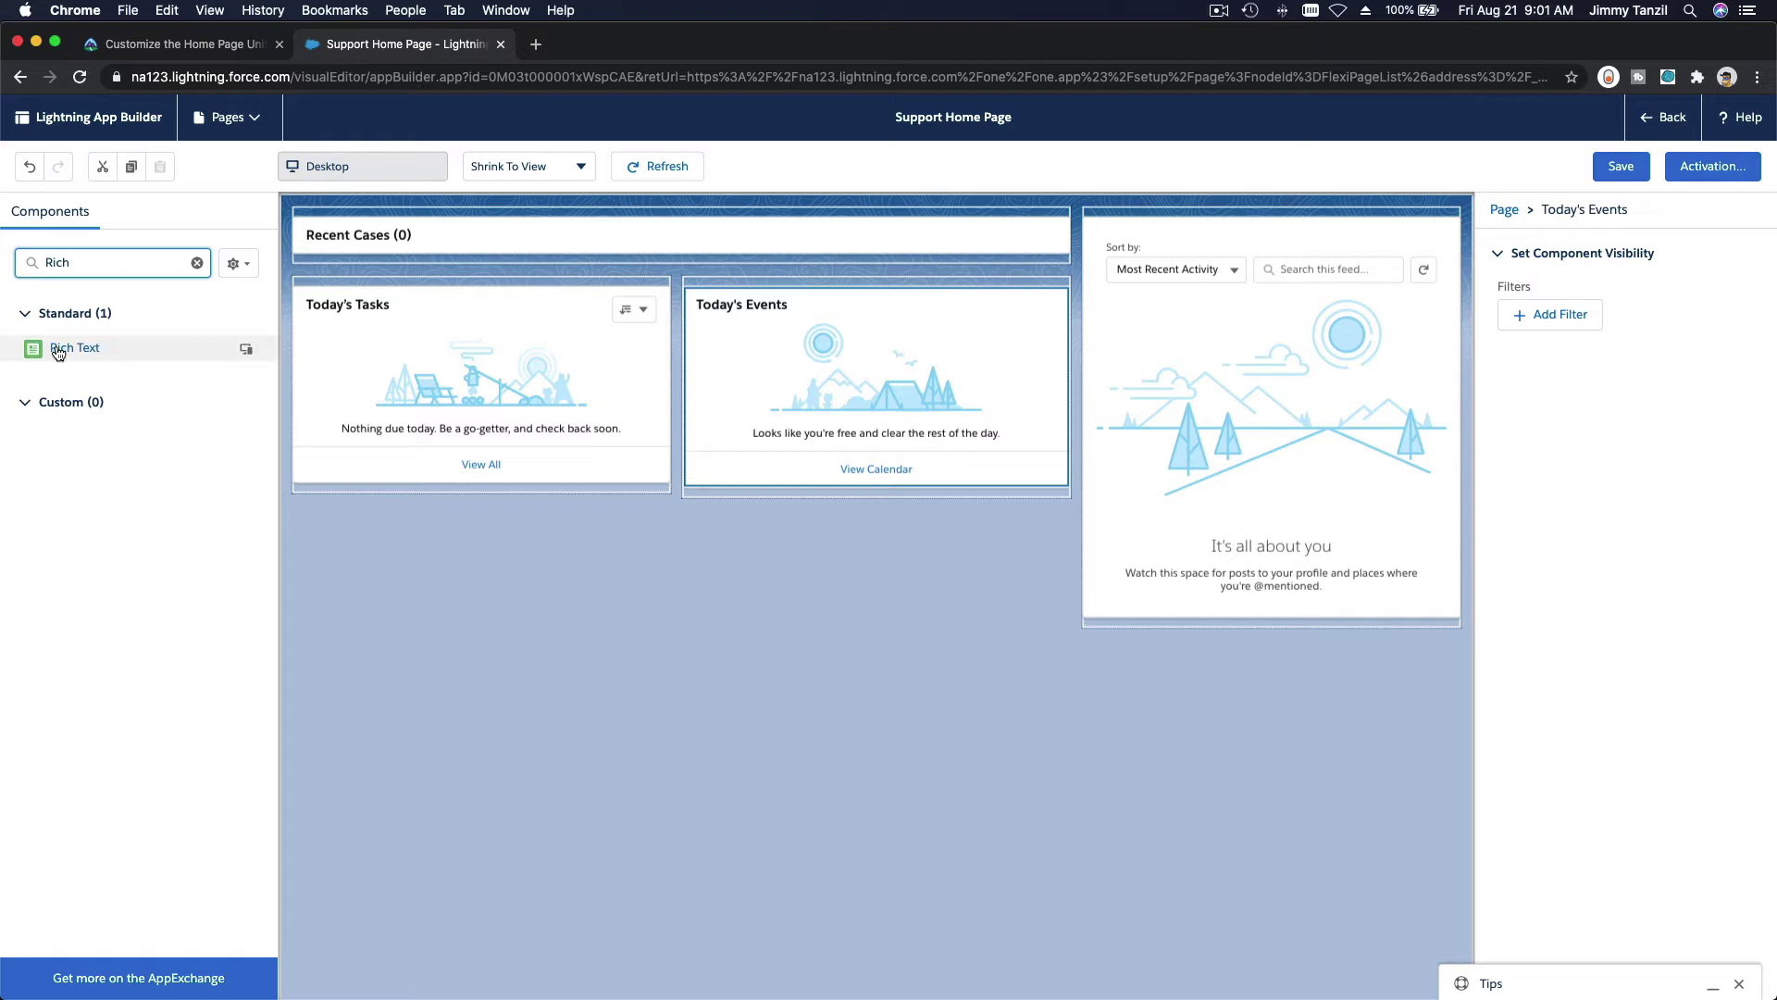
pyautogui.moveTo(53, 348); pyautogui.dragTo(398, 386)
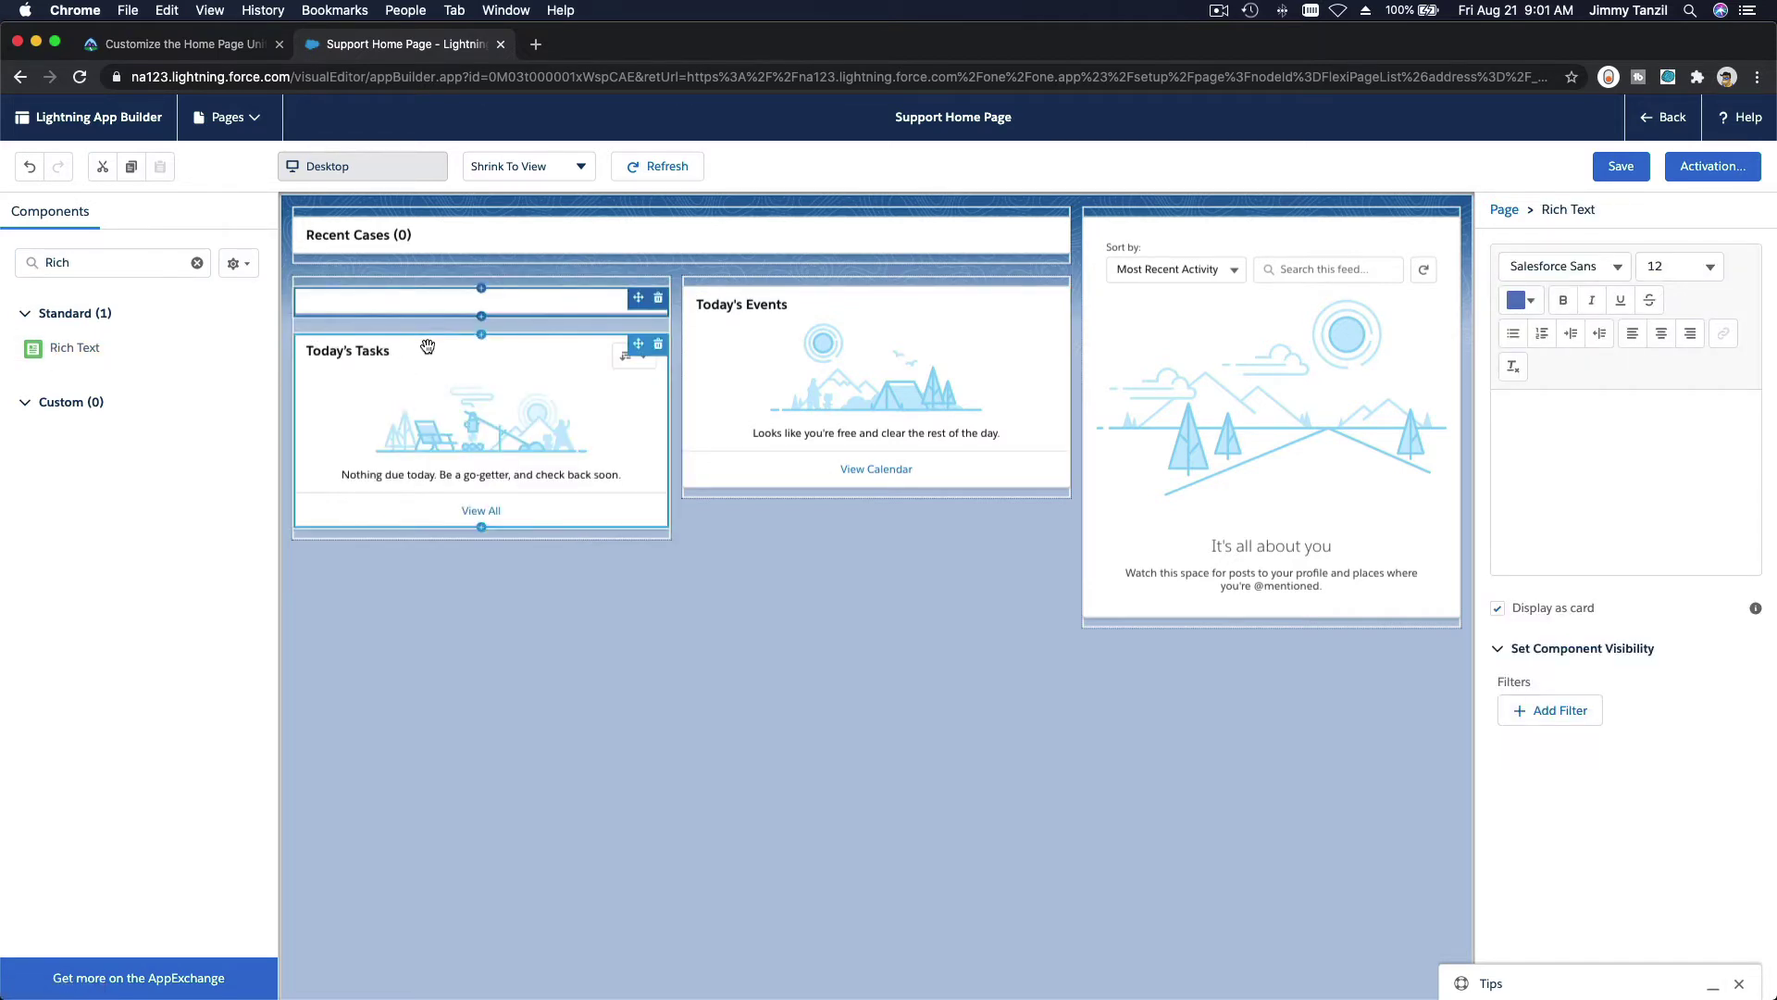
# Copy the sample Salesforce Trust sentence from Trailhead and return to the page editor
pyautogui.click(165, 42)
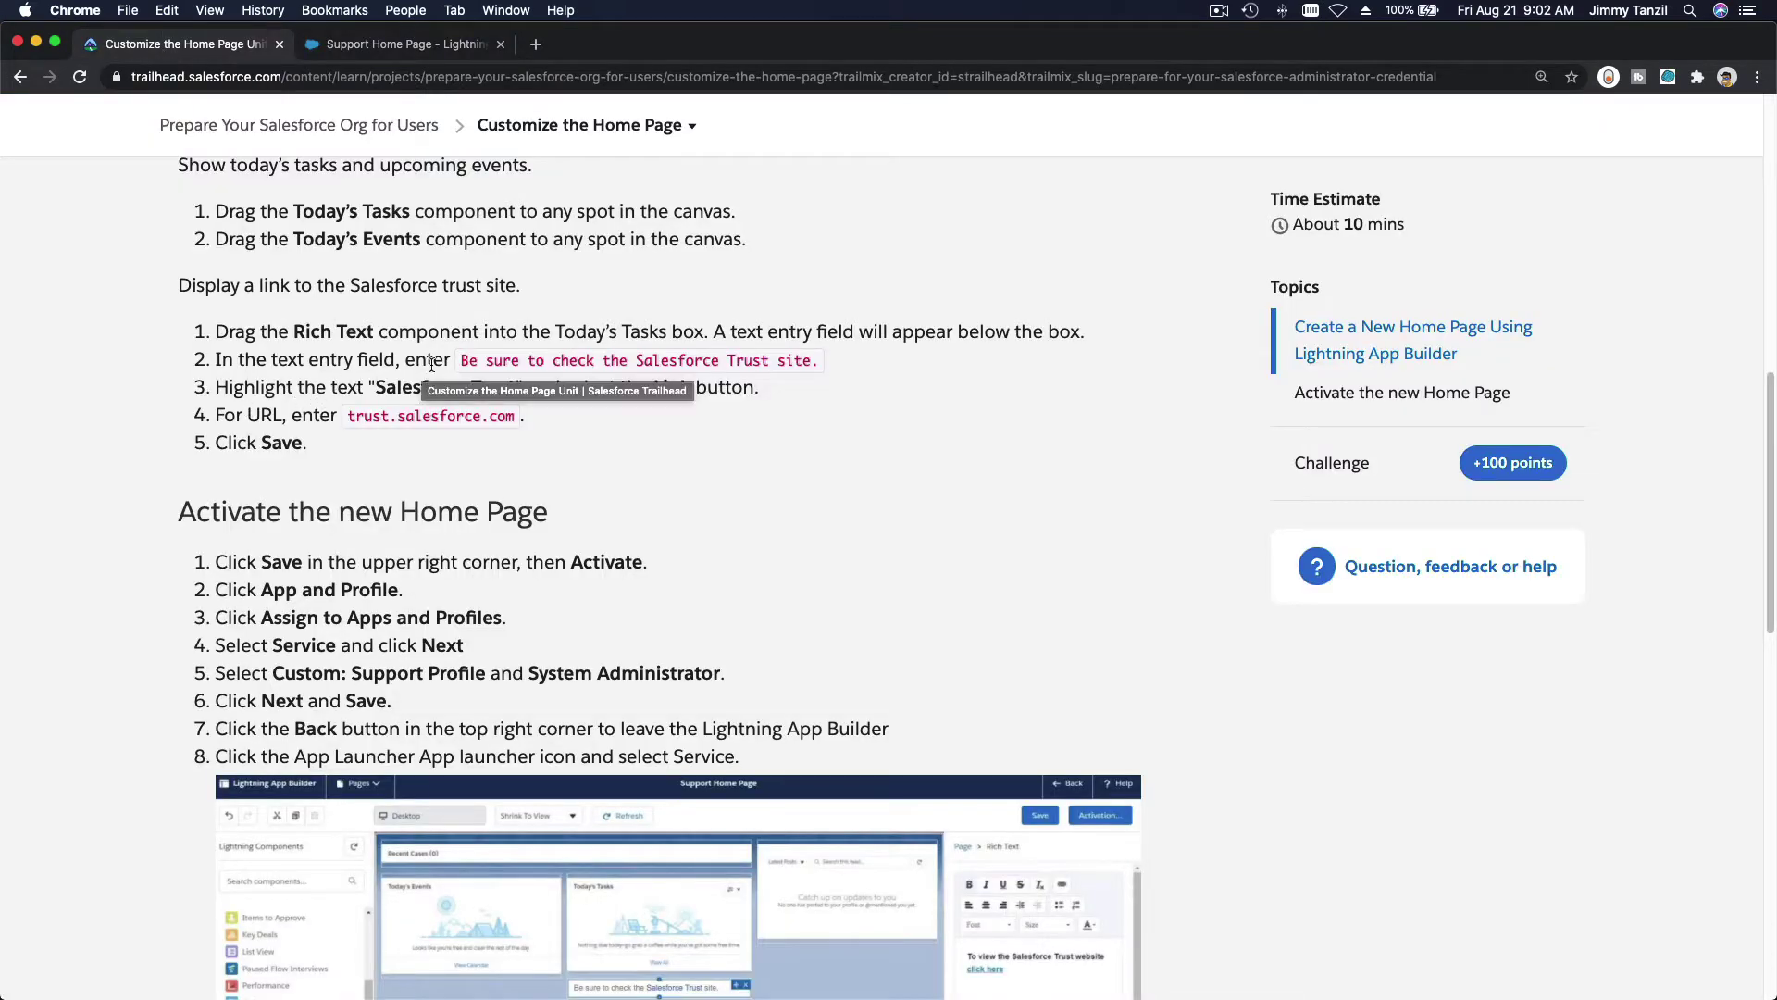
pyautogui.moveTo(462, 360); pyautogui.dragTo(817, 367)
pyautogui.press('super+c')
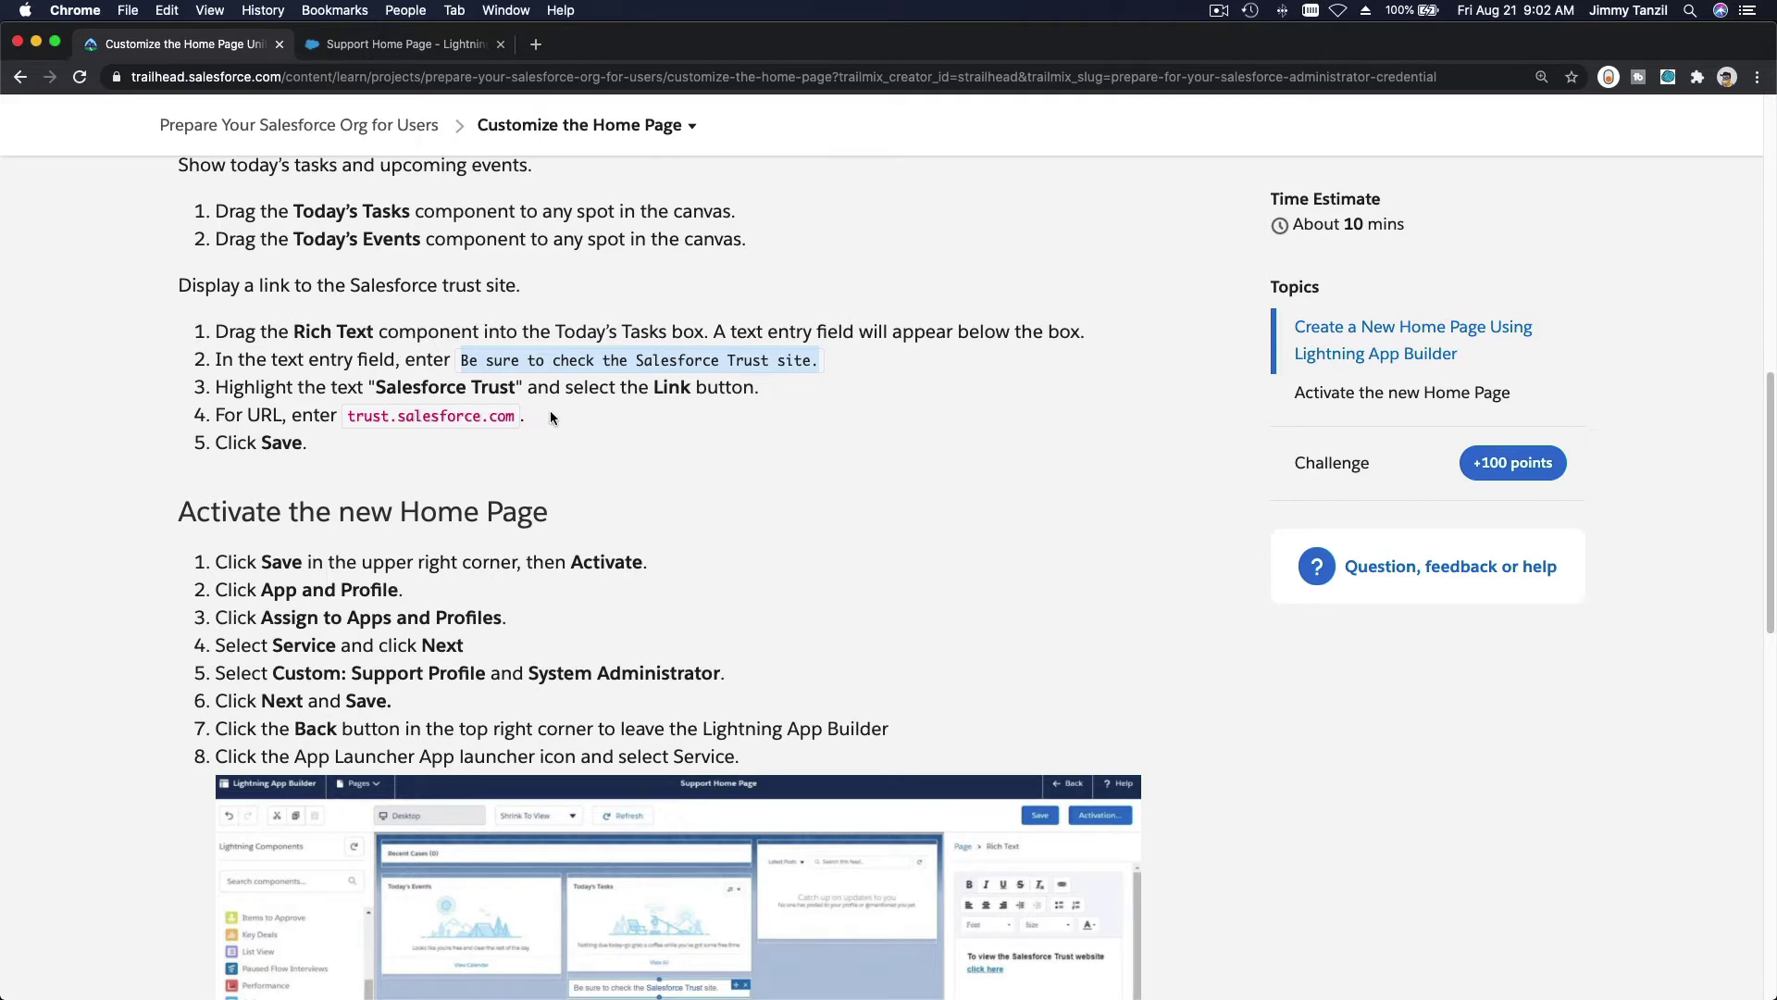
pyautogui.click(370, 44)
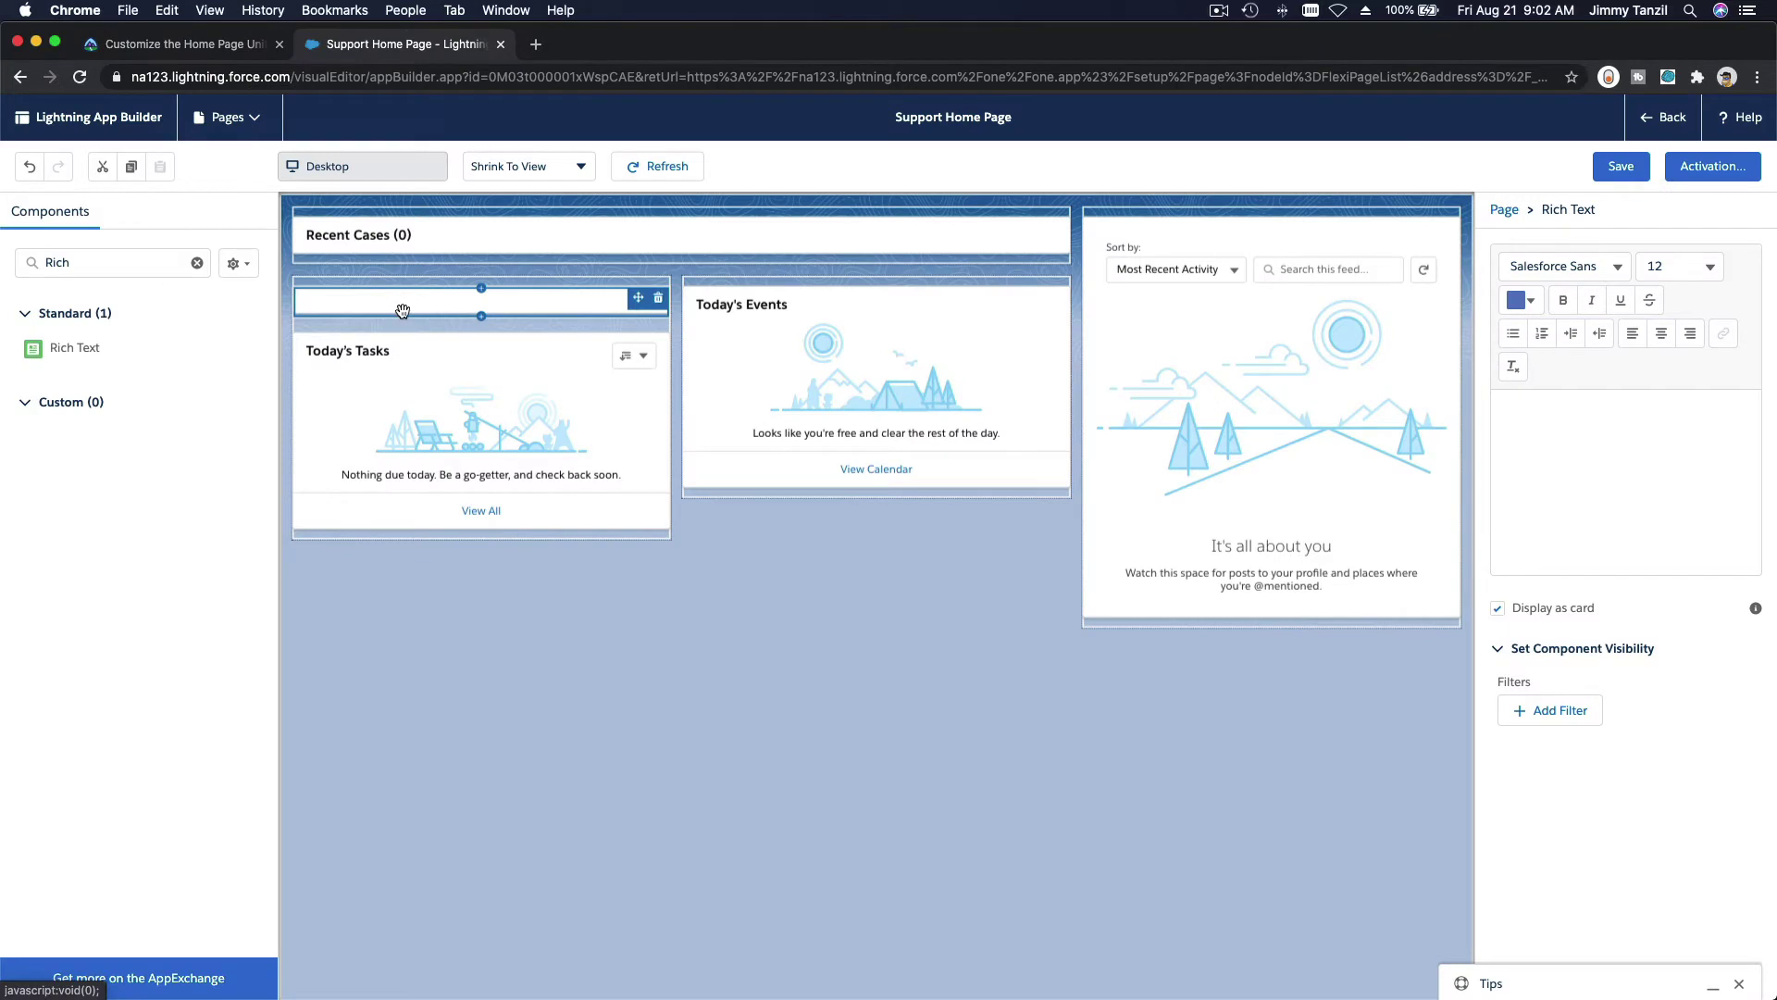
# Paste 'Be sure to check the Salesforce Trust site.' into the Rich Text component and select it
pyautogui.click(1628, 508)
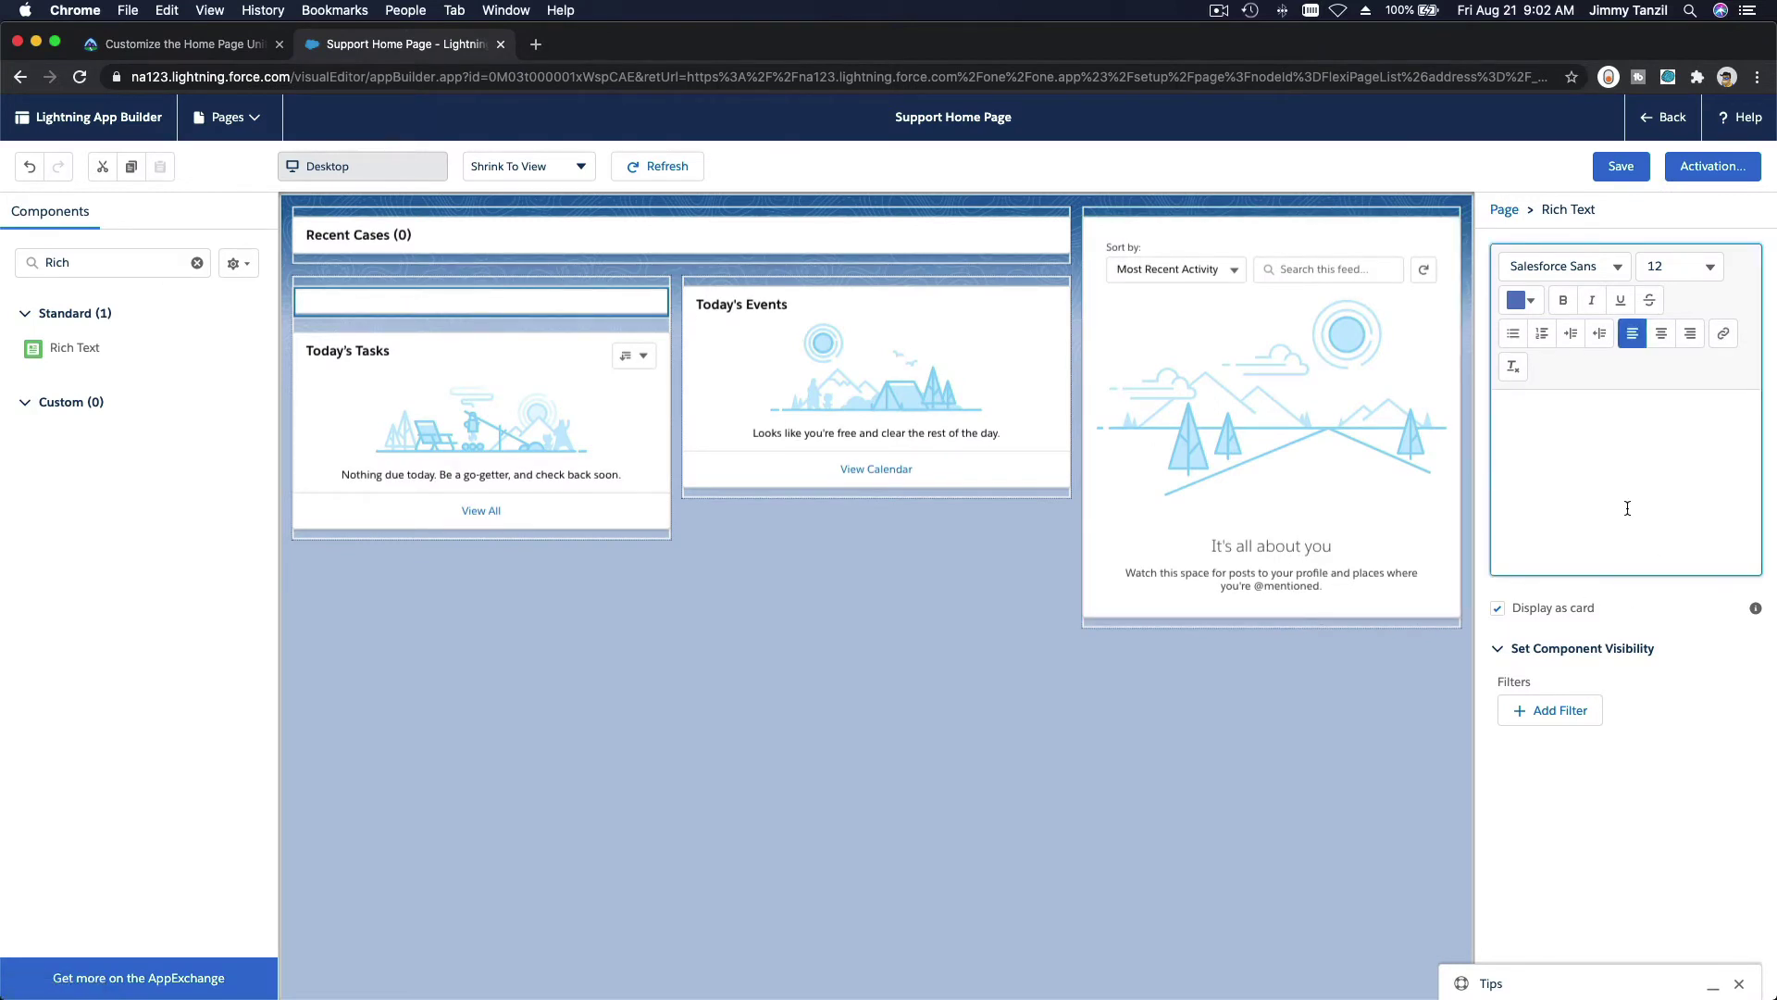
pyautogui.press('super+v')
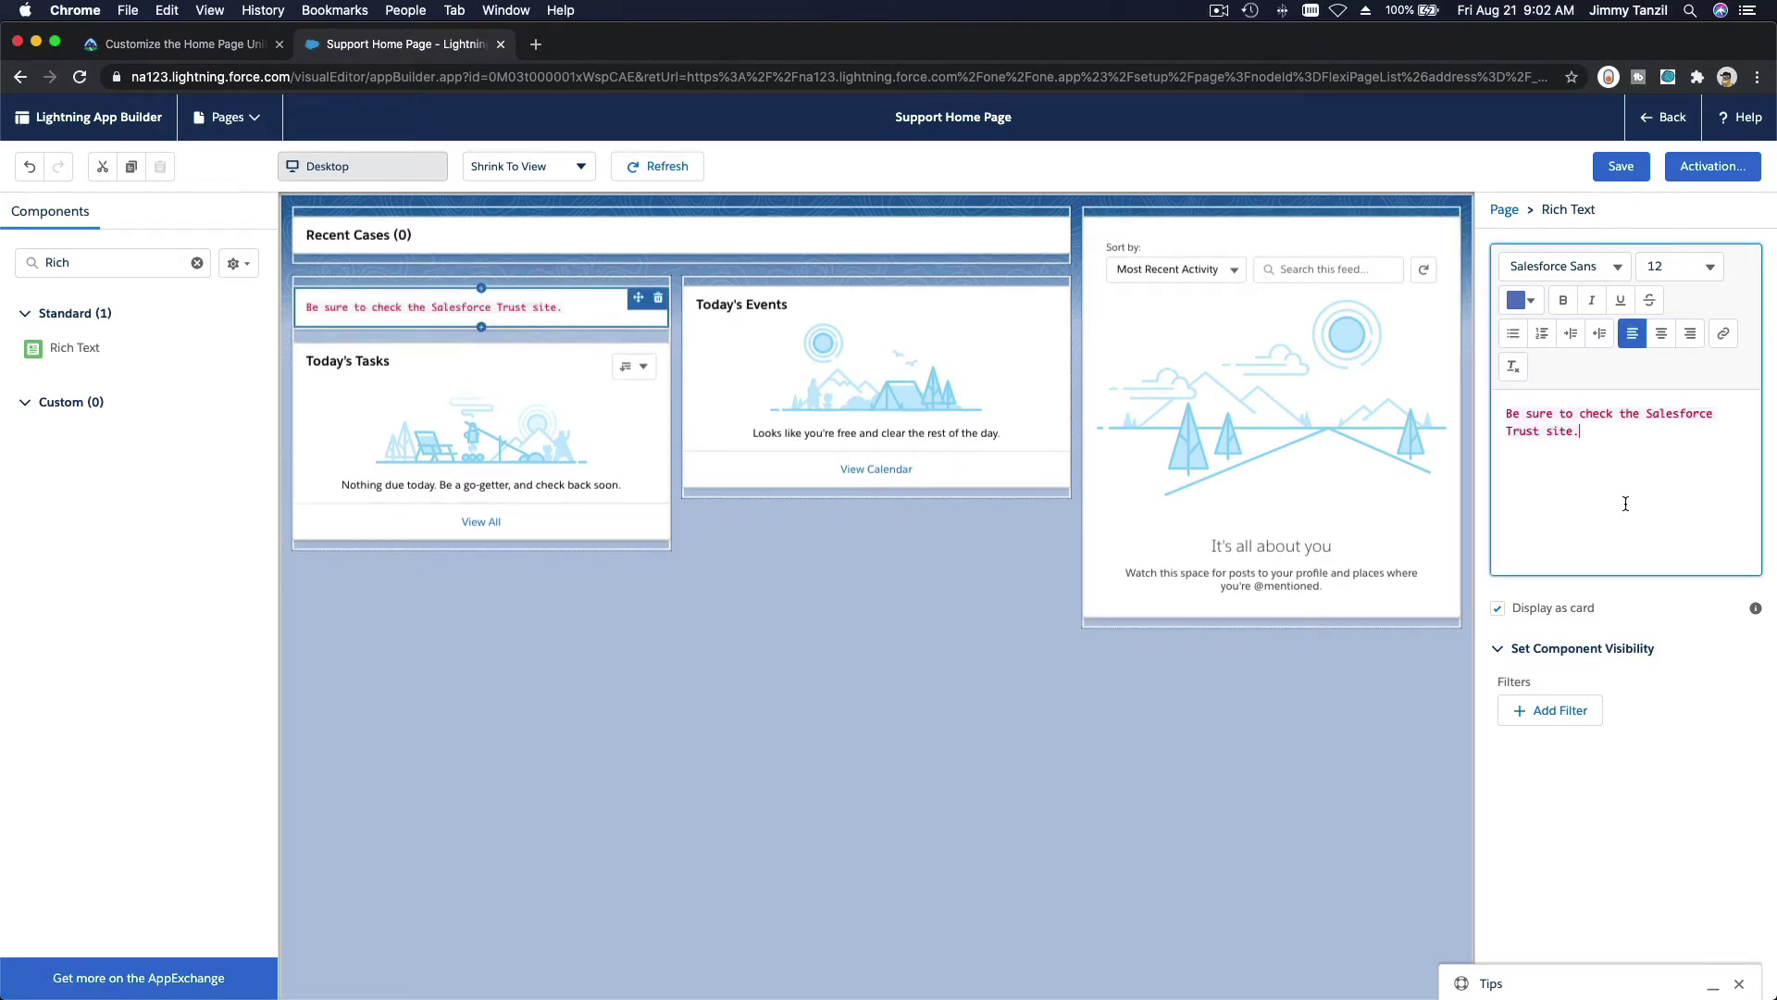
pyautogui.moveTo(1591, 437); pyautogui.dragTo(1496, 415)
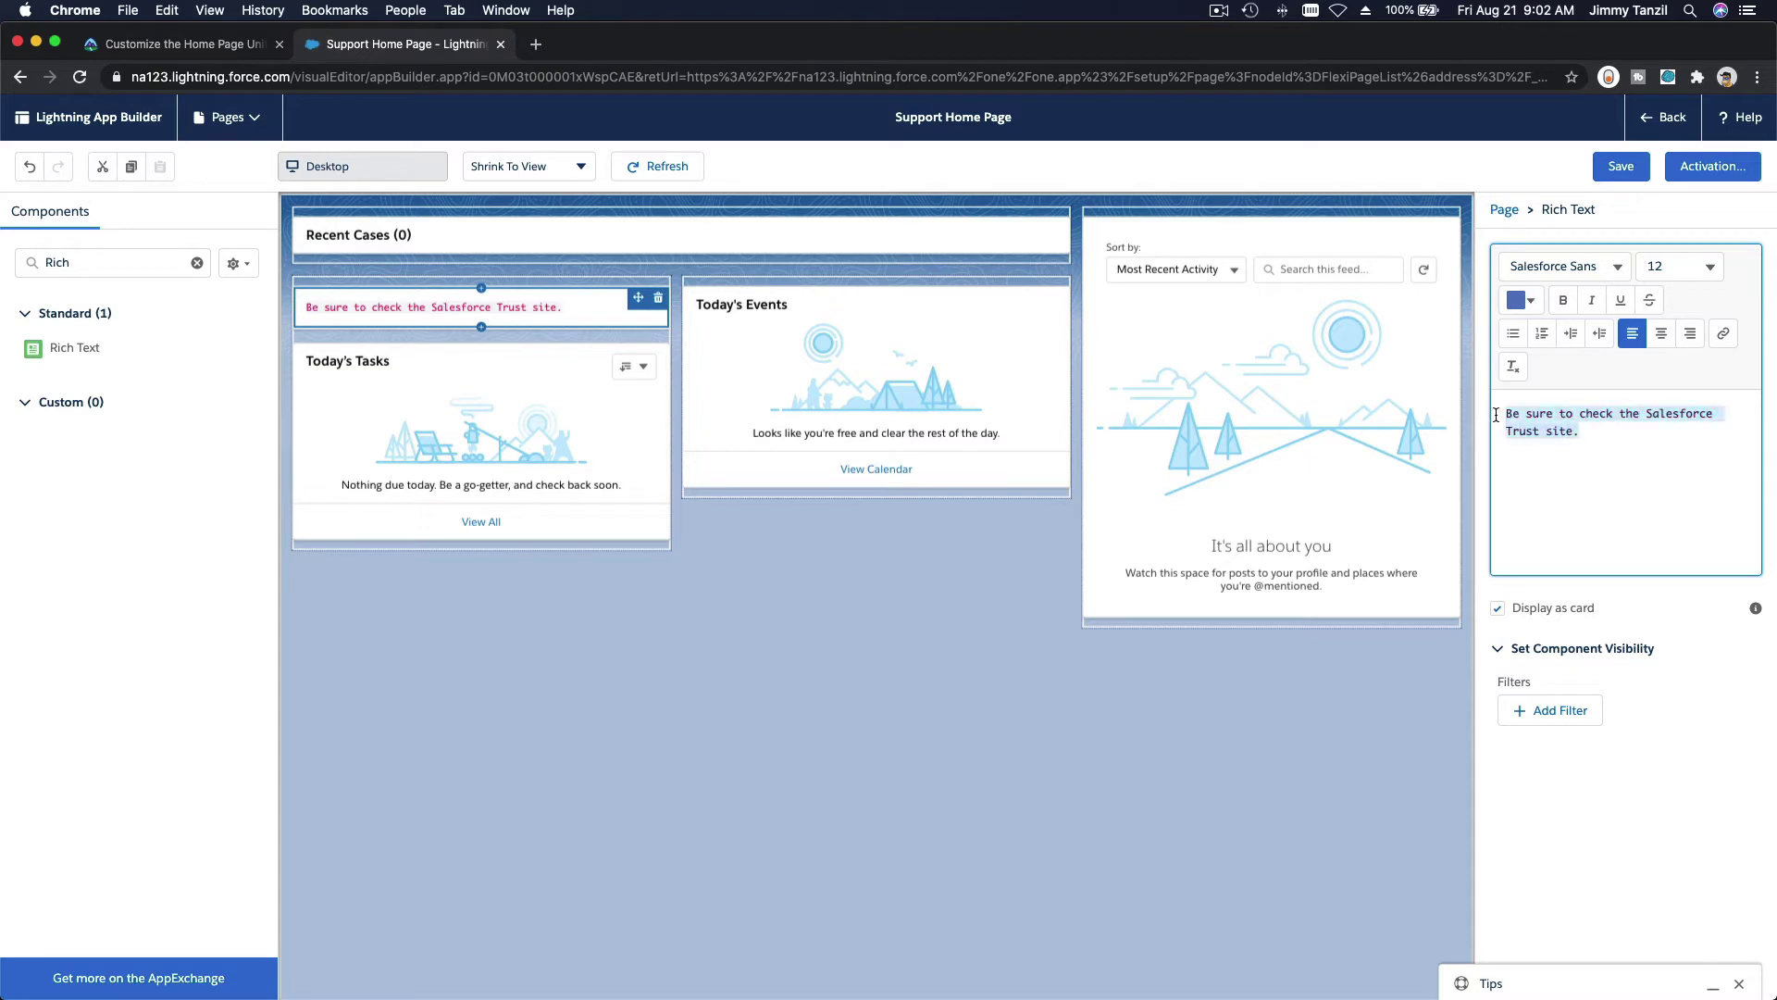
pyautogui.click(1717, 341)
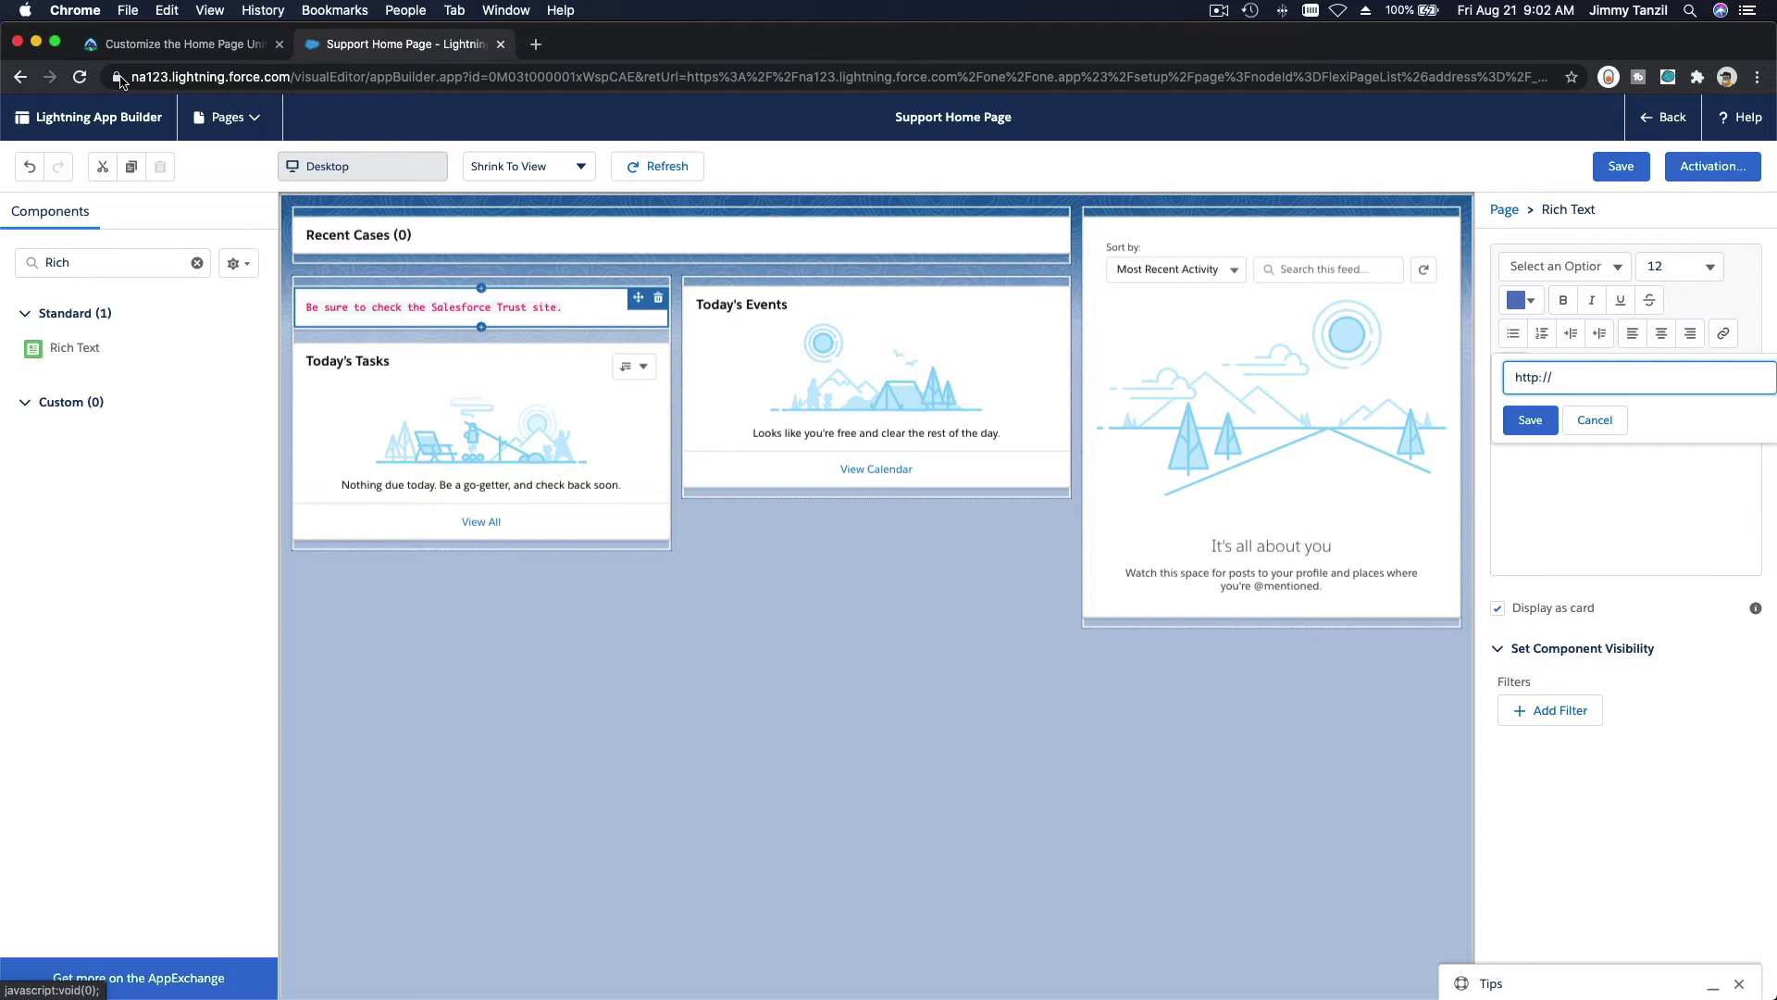
pyautogui.click(137, 43)
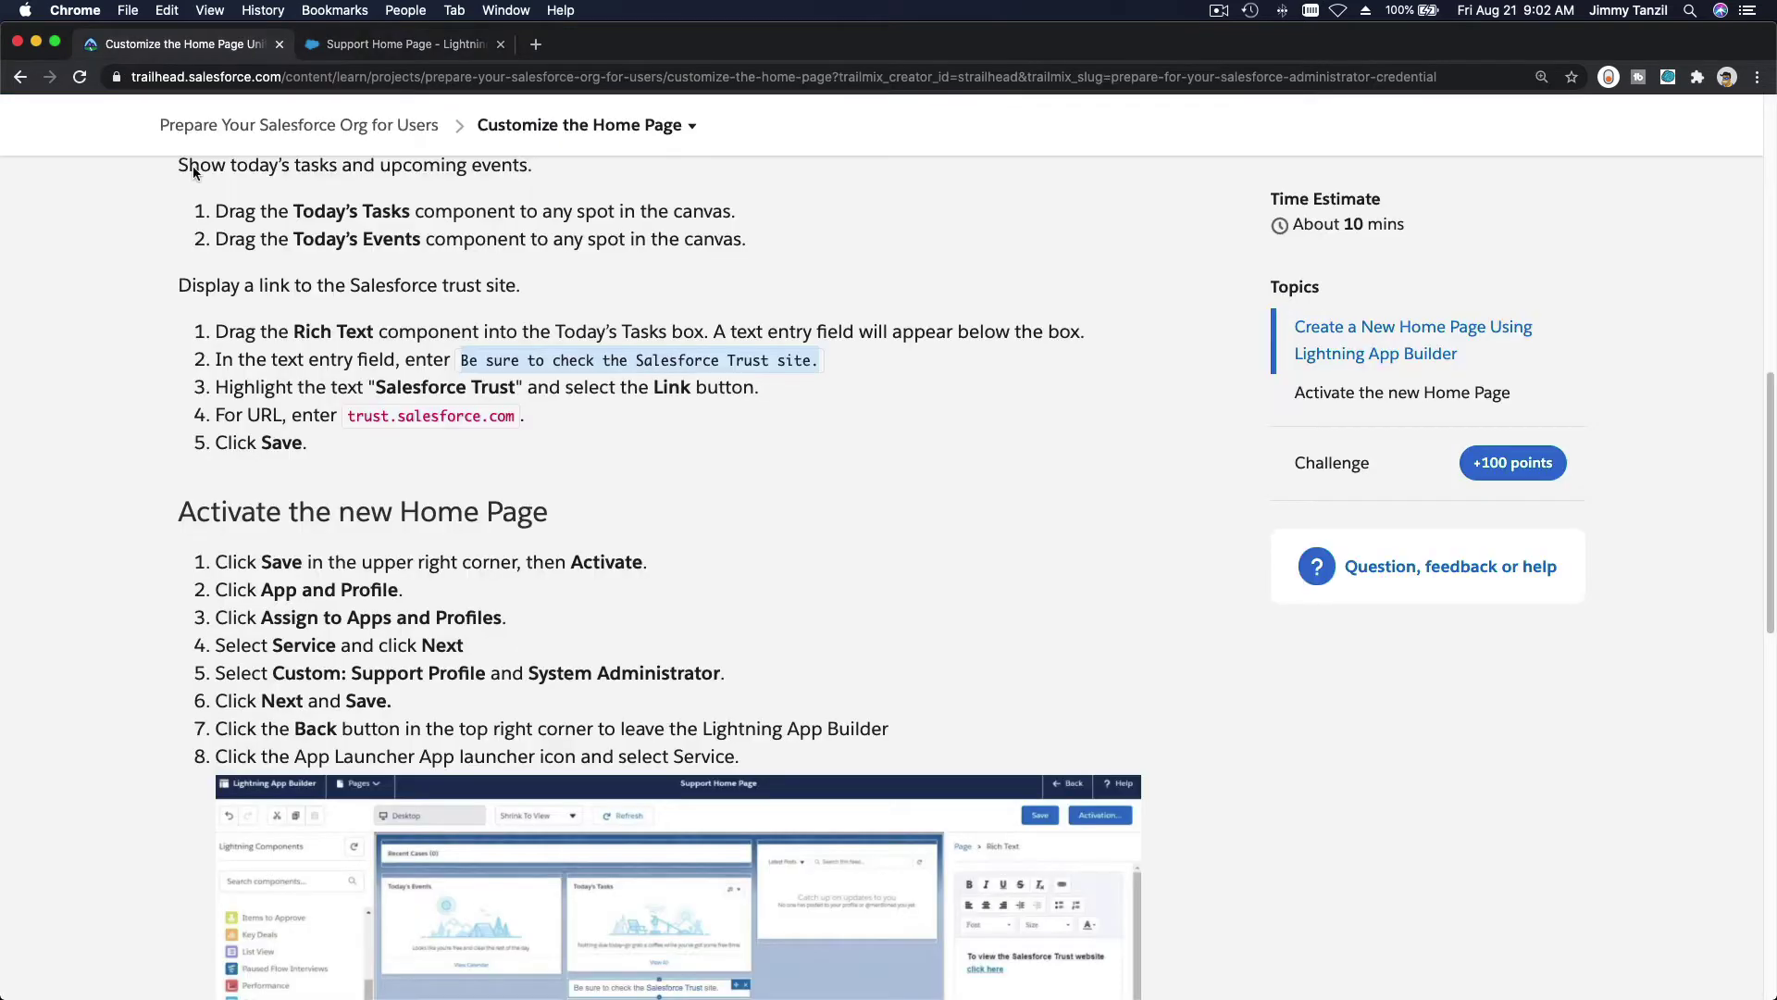
pyautogui.tripleClick(350, 418)
pyautogui.moveTo(350, 418); pyautogui.dragTo(510, 416)
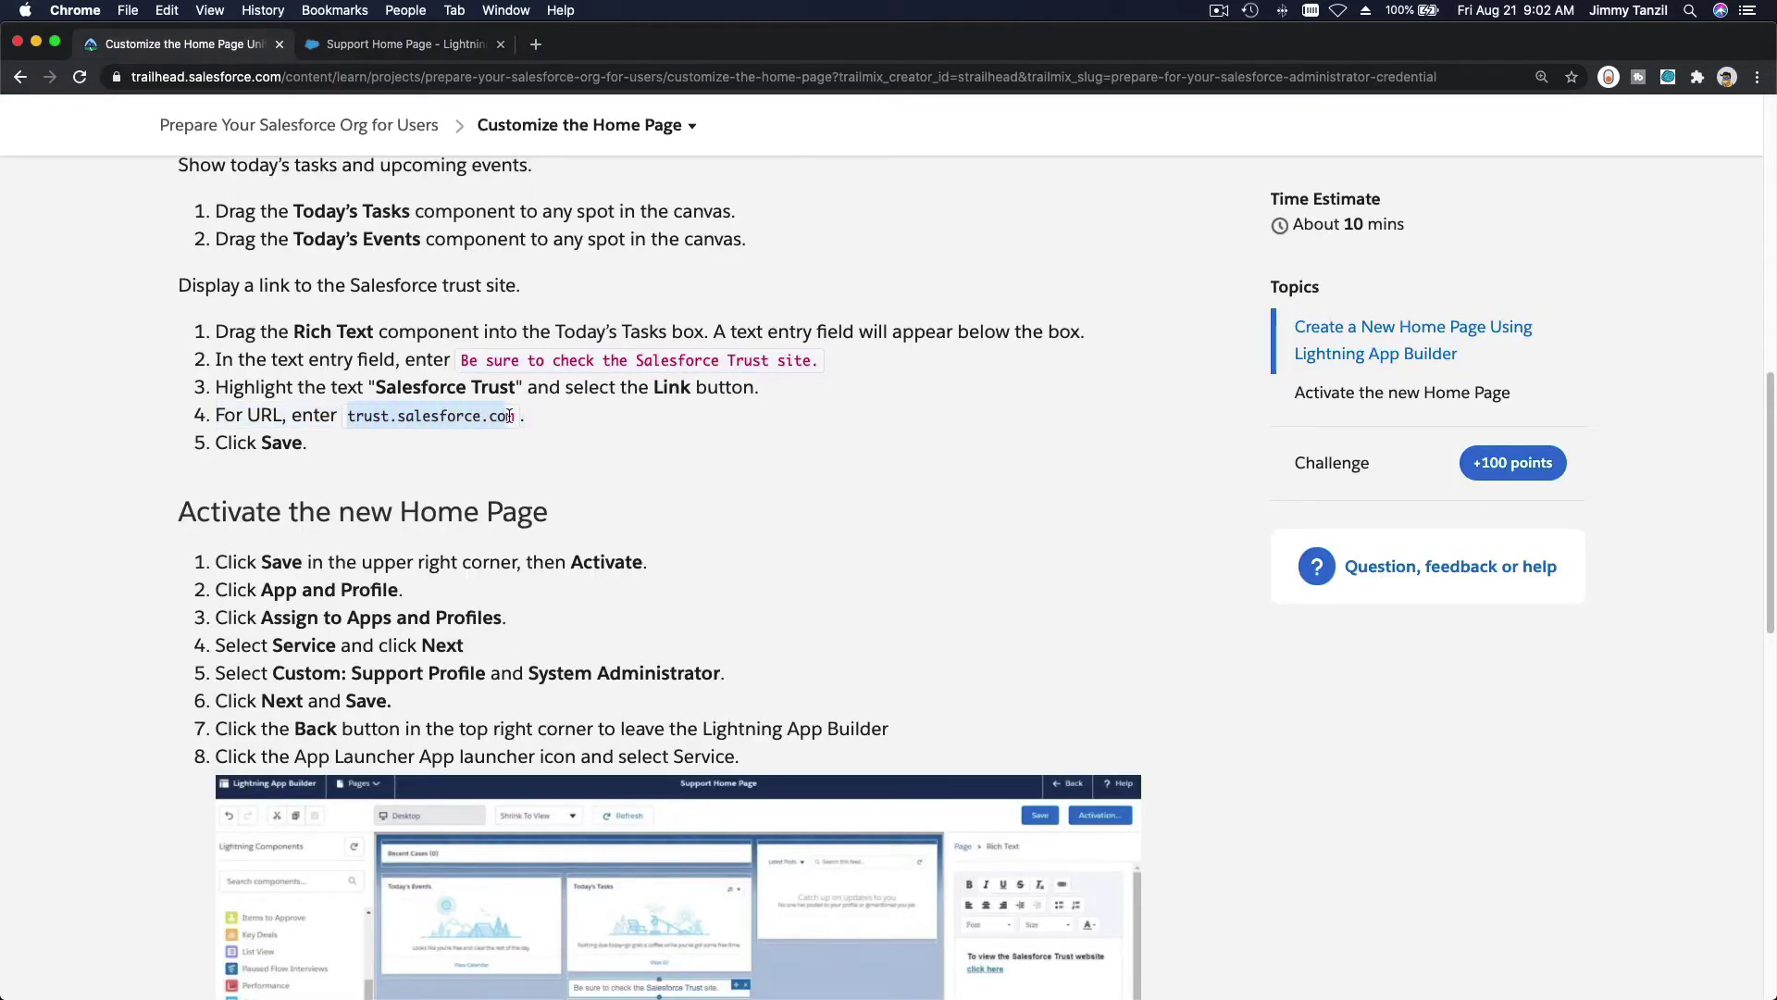
pyautogui.press('super+c')
pyautogui.click(419, 53)
pyautogui.press('super+v')
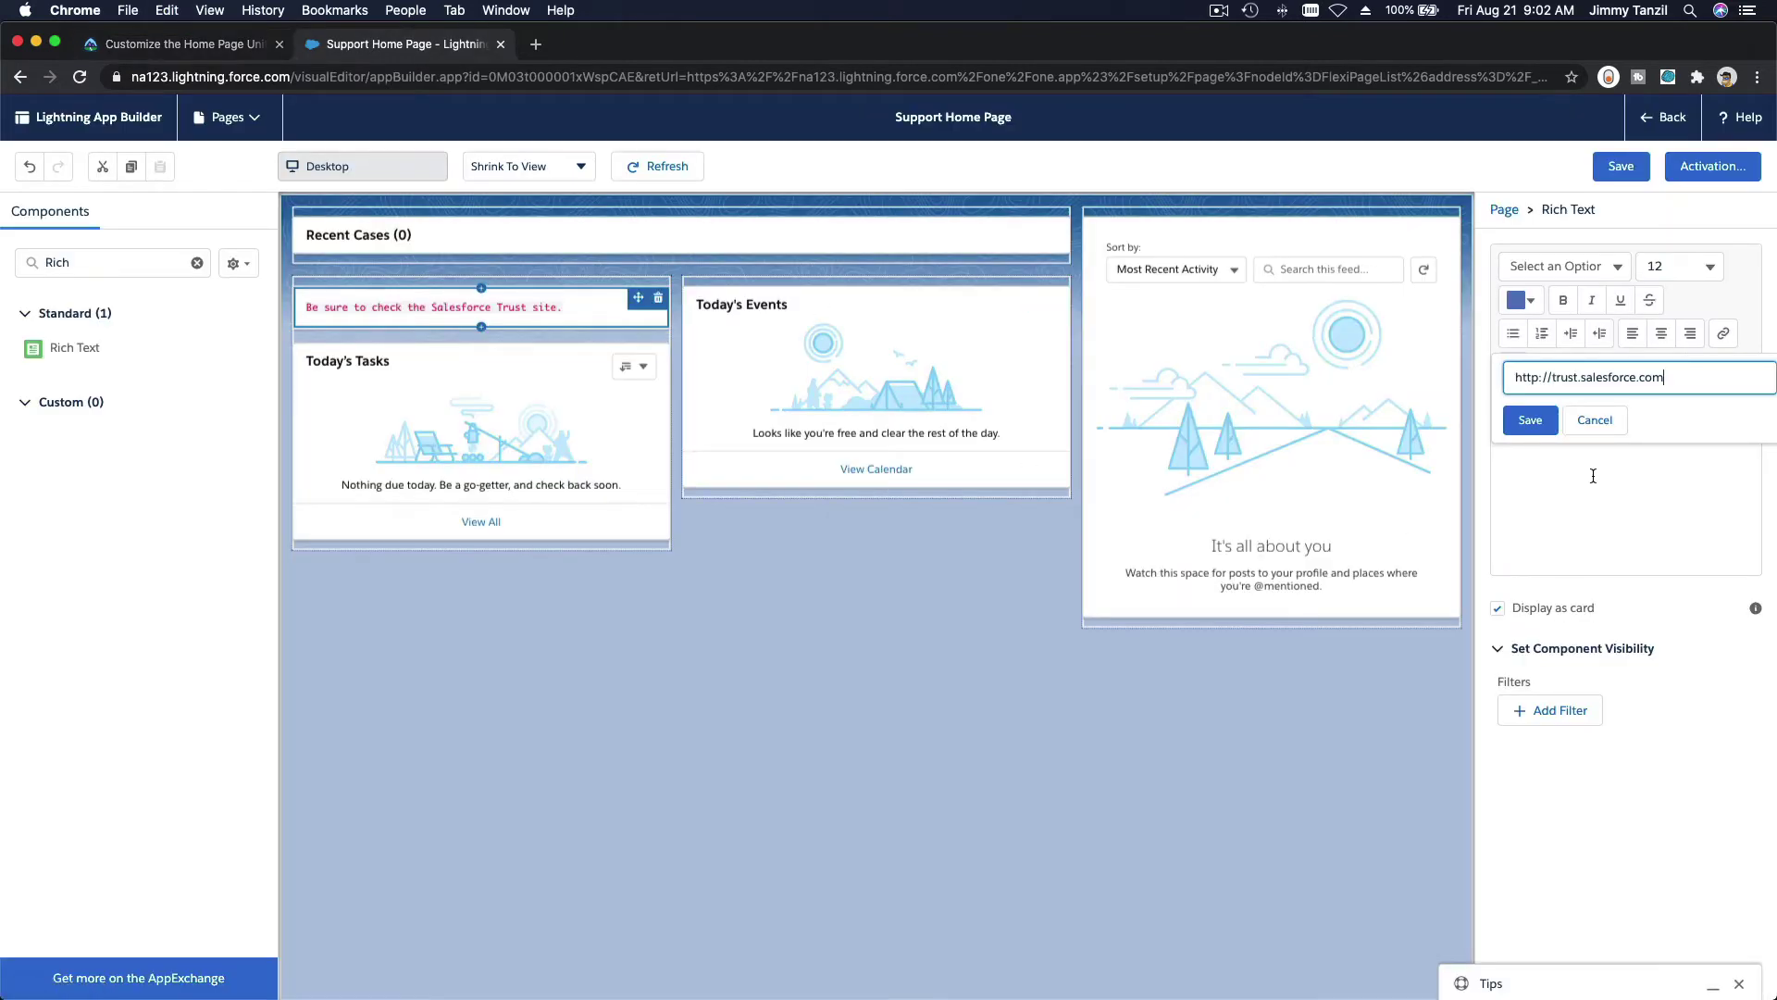
pyautogui.click(1539, 380)
pyautogui.write('s')
pyautogui.click(1531, 421)
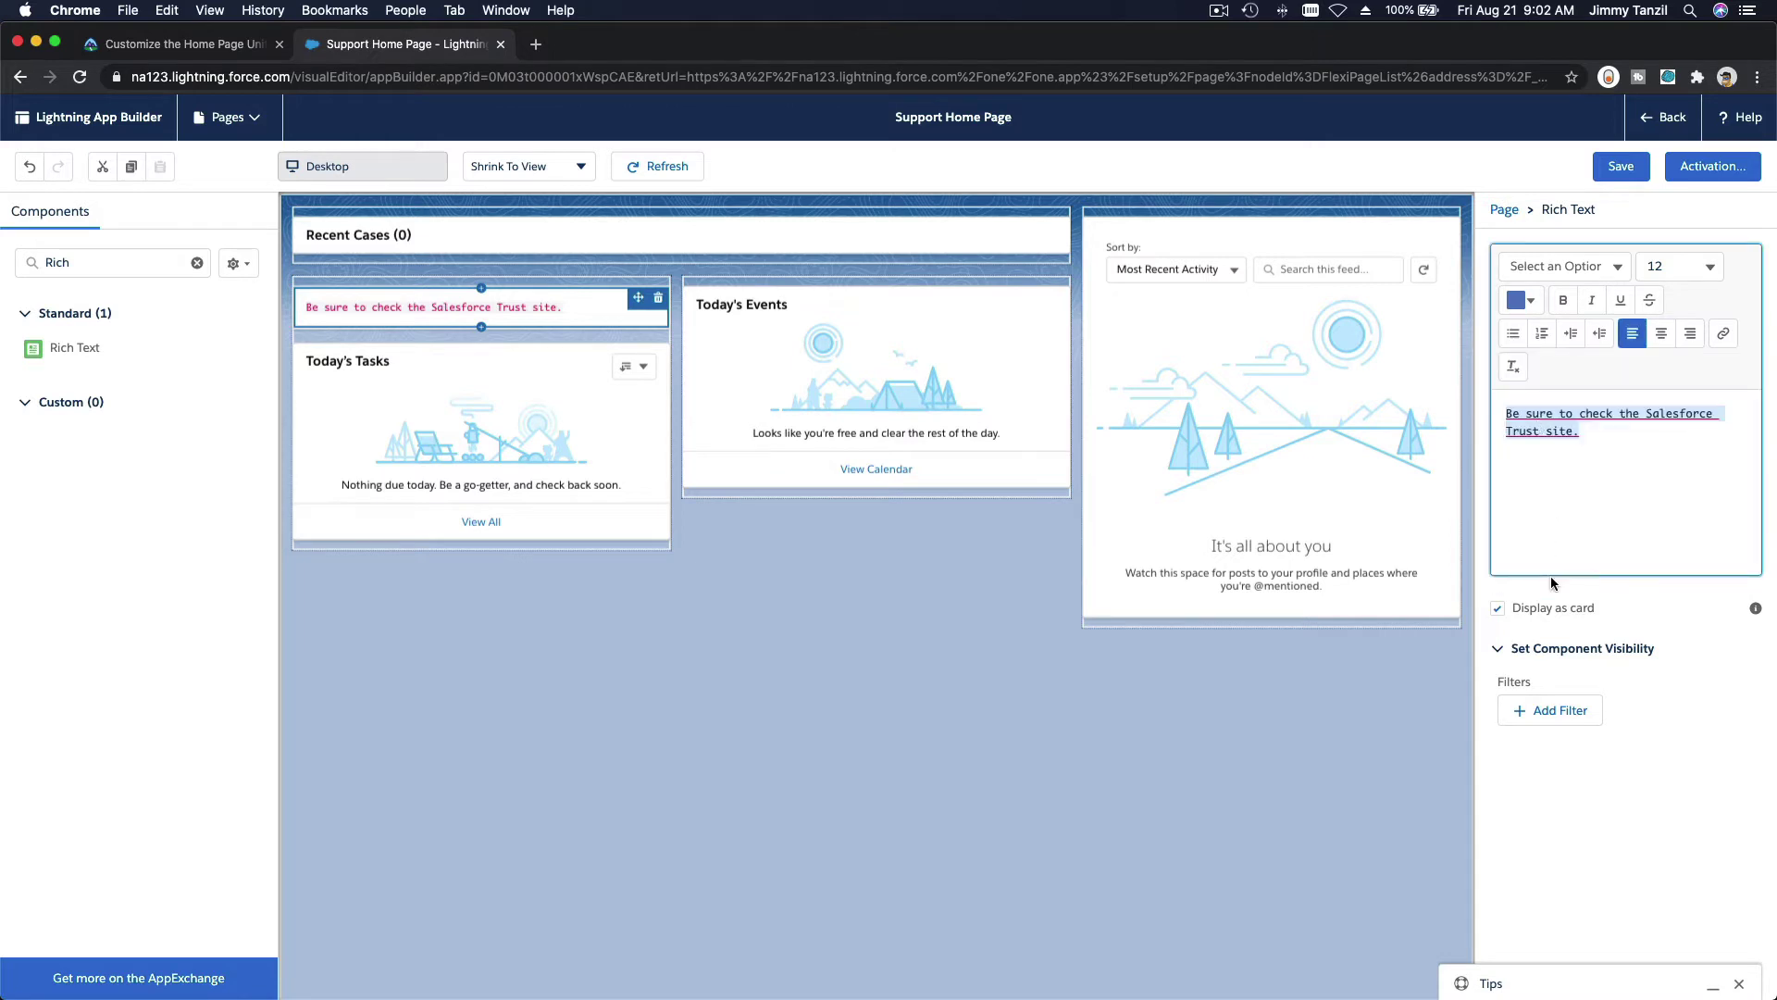
pyautogui.click(1618, 168)
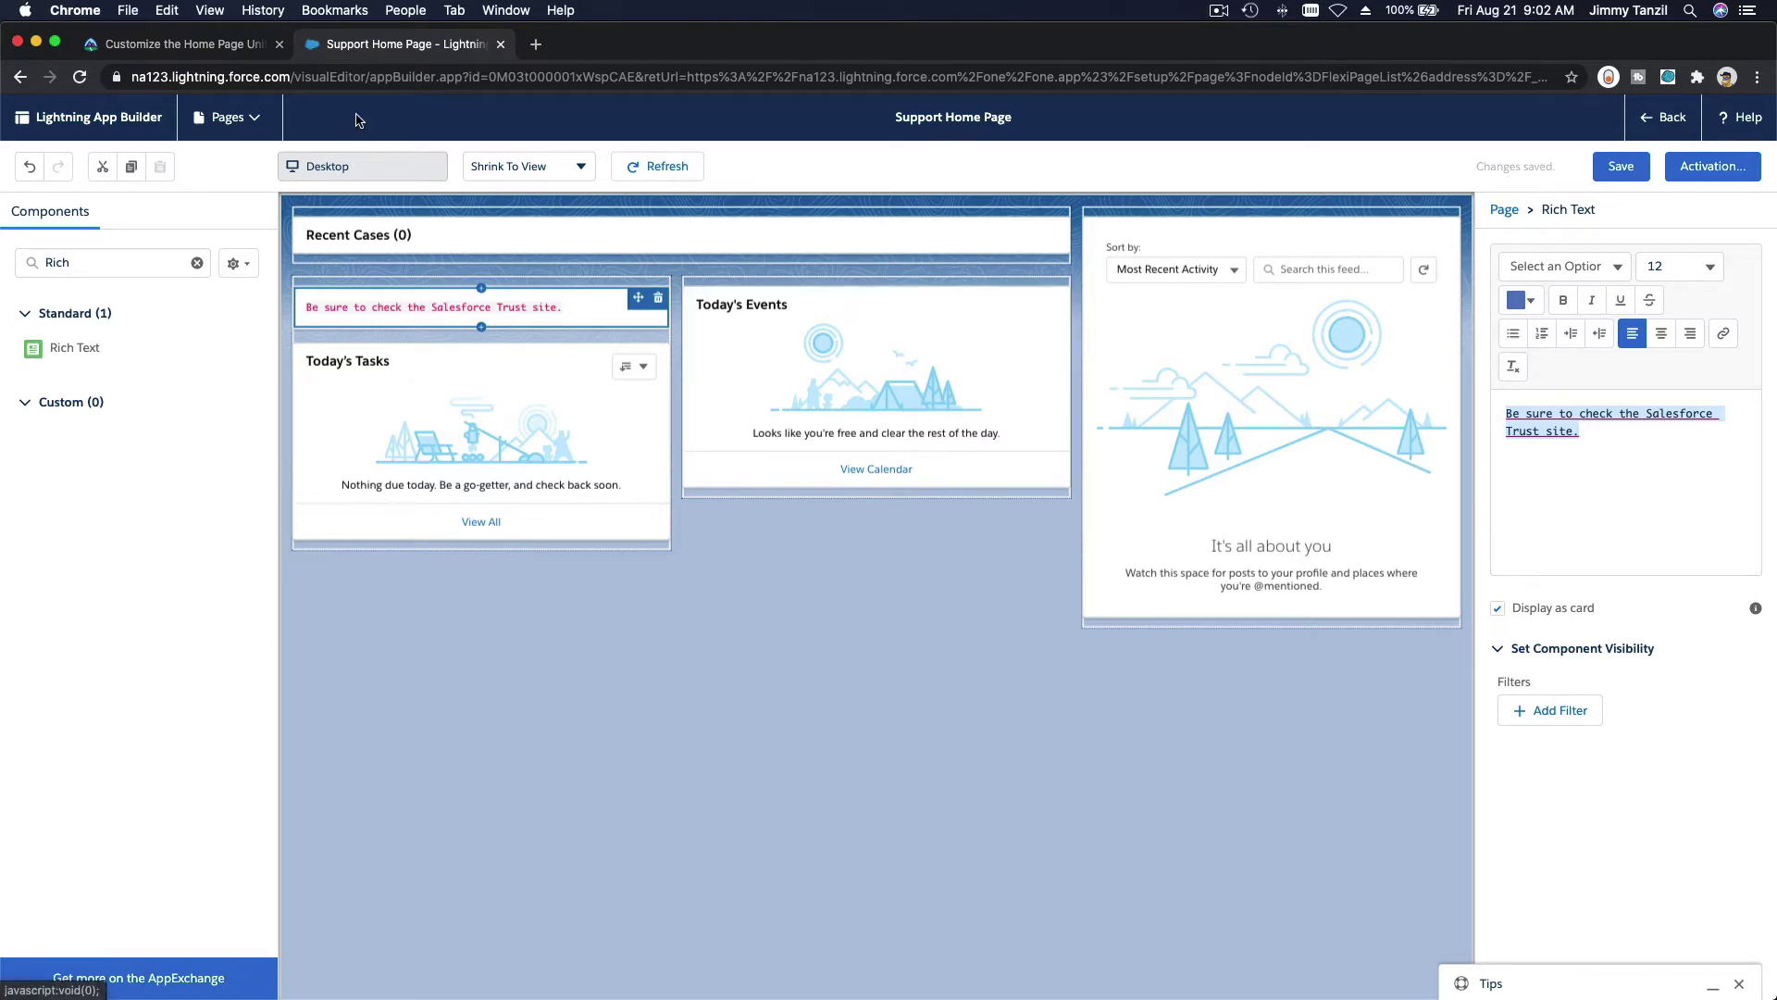
# Review the activation steps in the Trailhead lesson
pyautogui.click(192, 44)
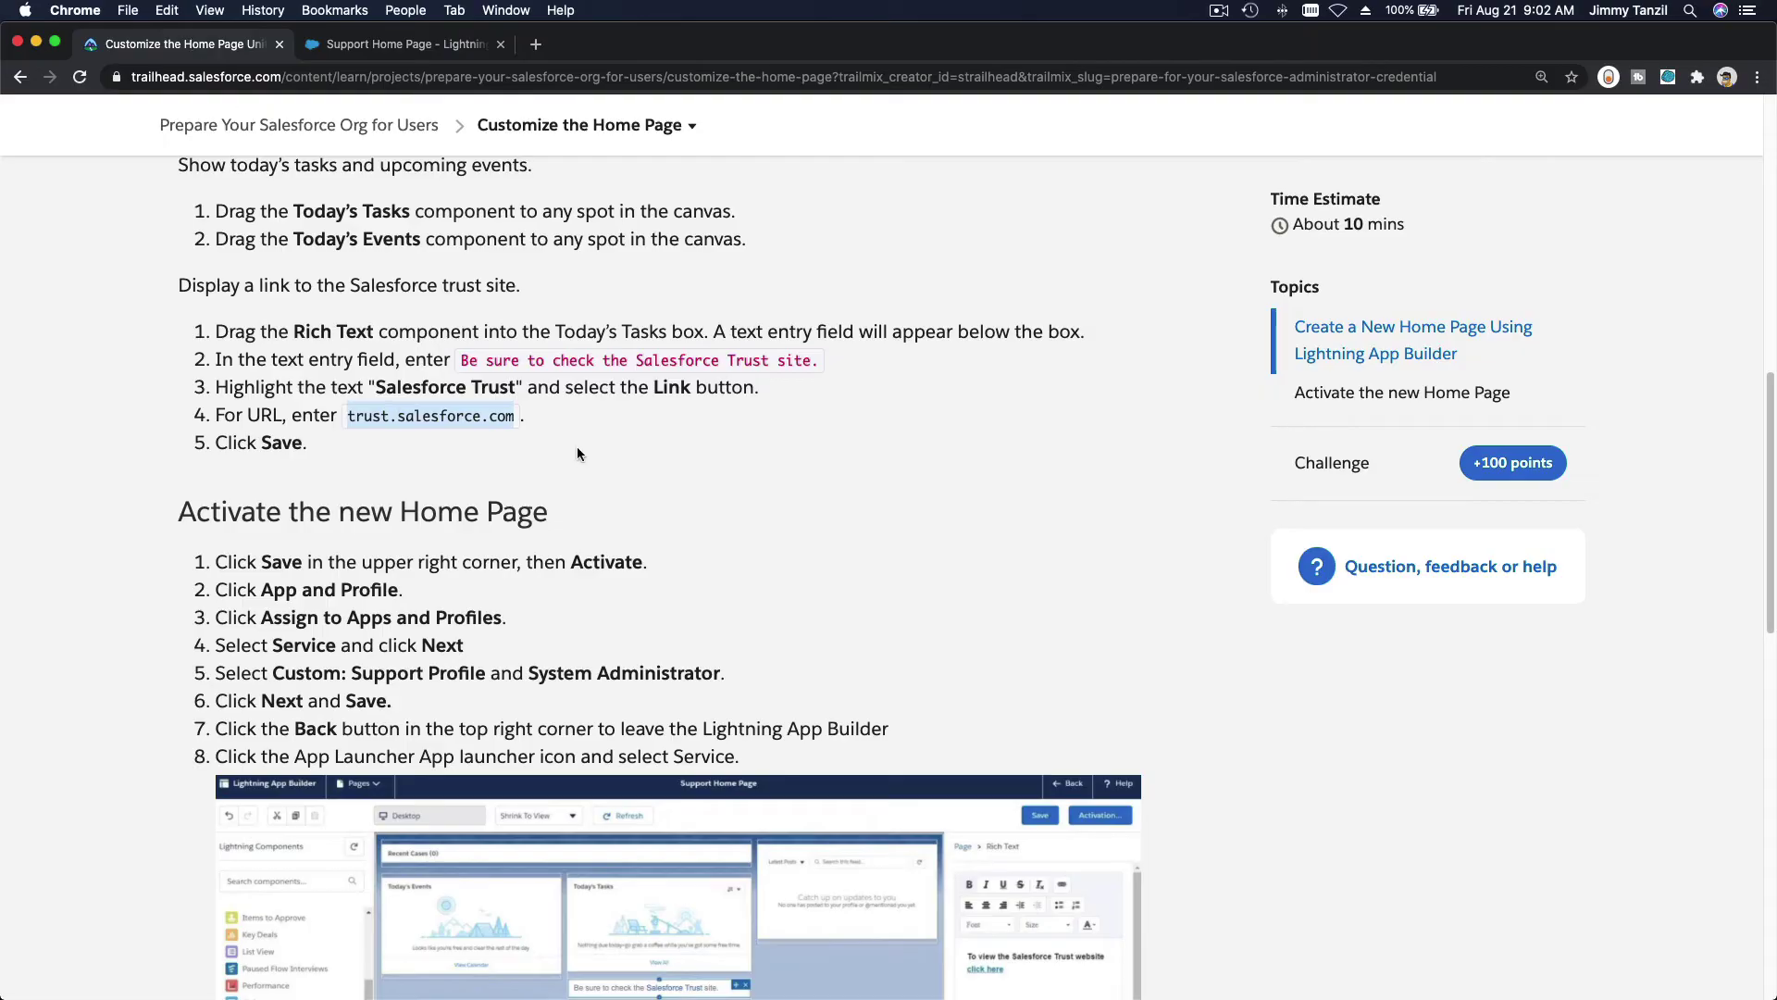
pyautogui.scroll(-3, 578, 453)
pyautogui.scroll(-2, 578, 452)
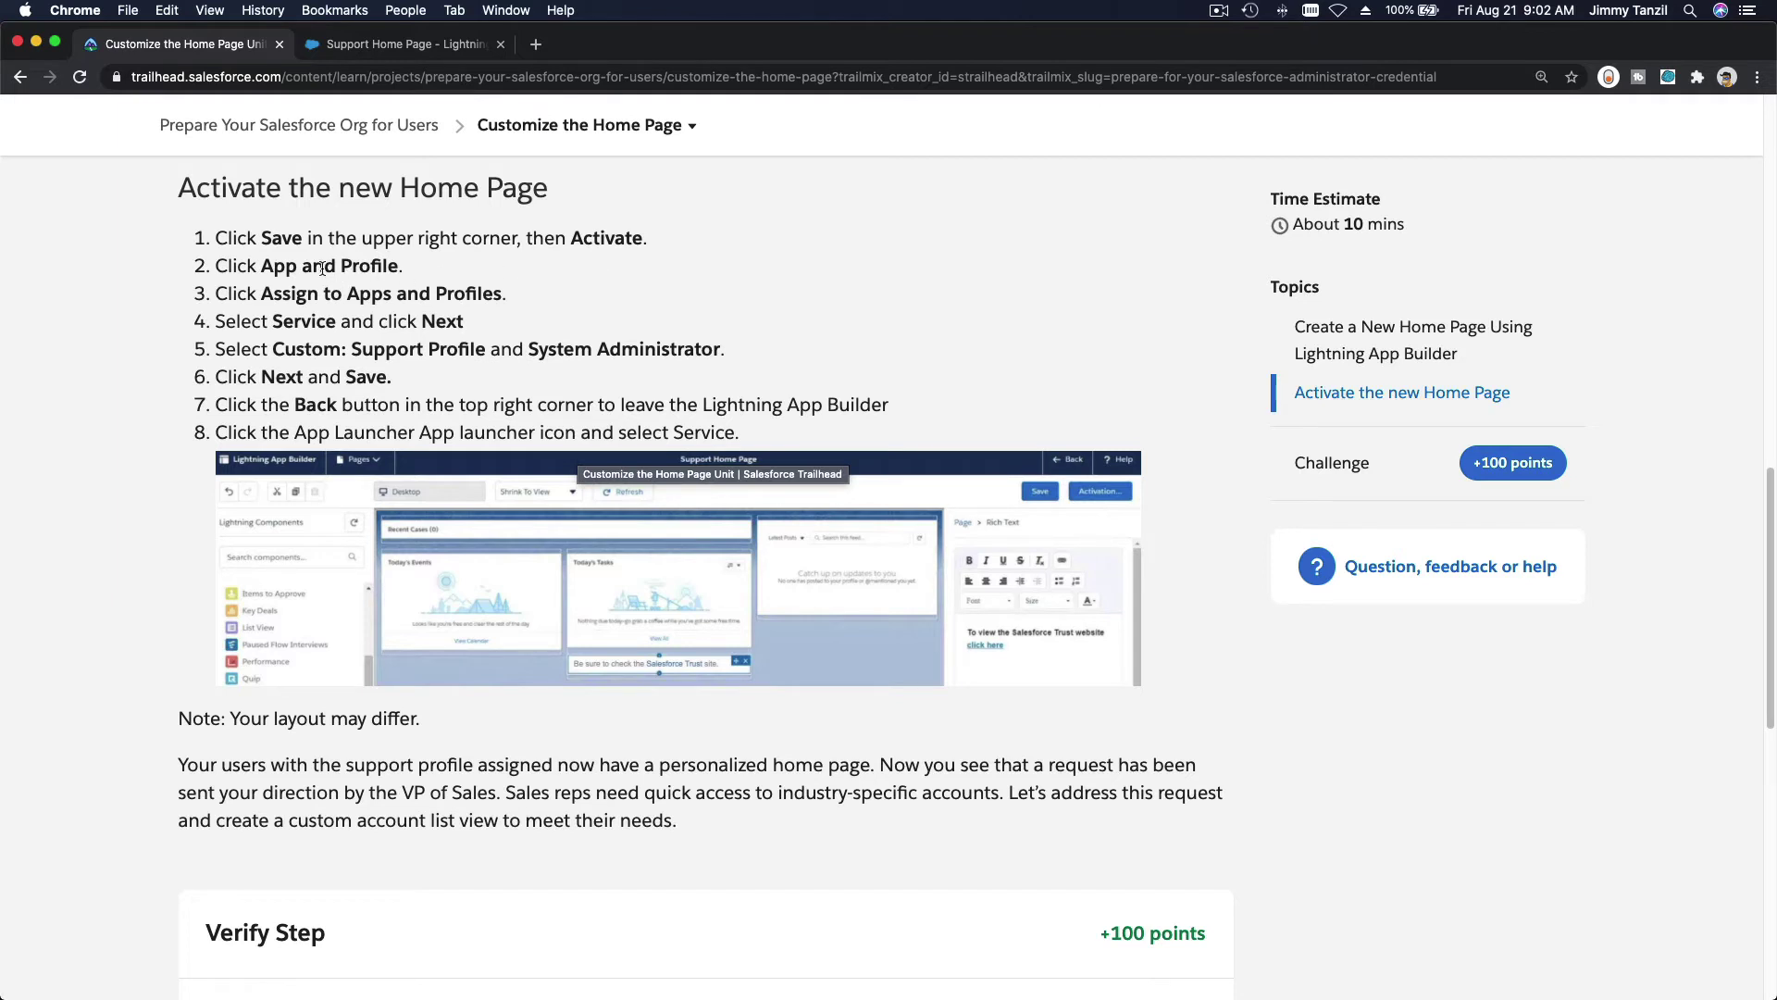
# Save Support Home Page and open its Activation dialog on the App and Profile tab
pyautogui.click(355, 46)
pyautogui.click(1621, 166)
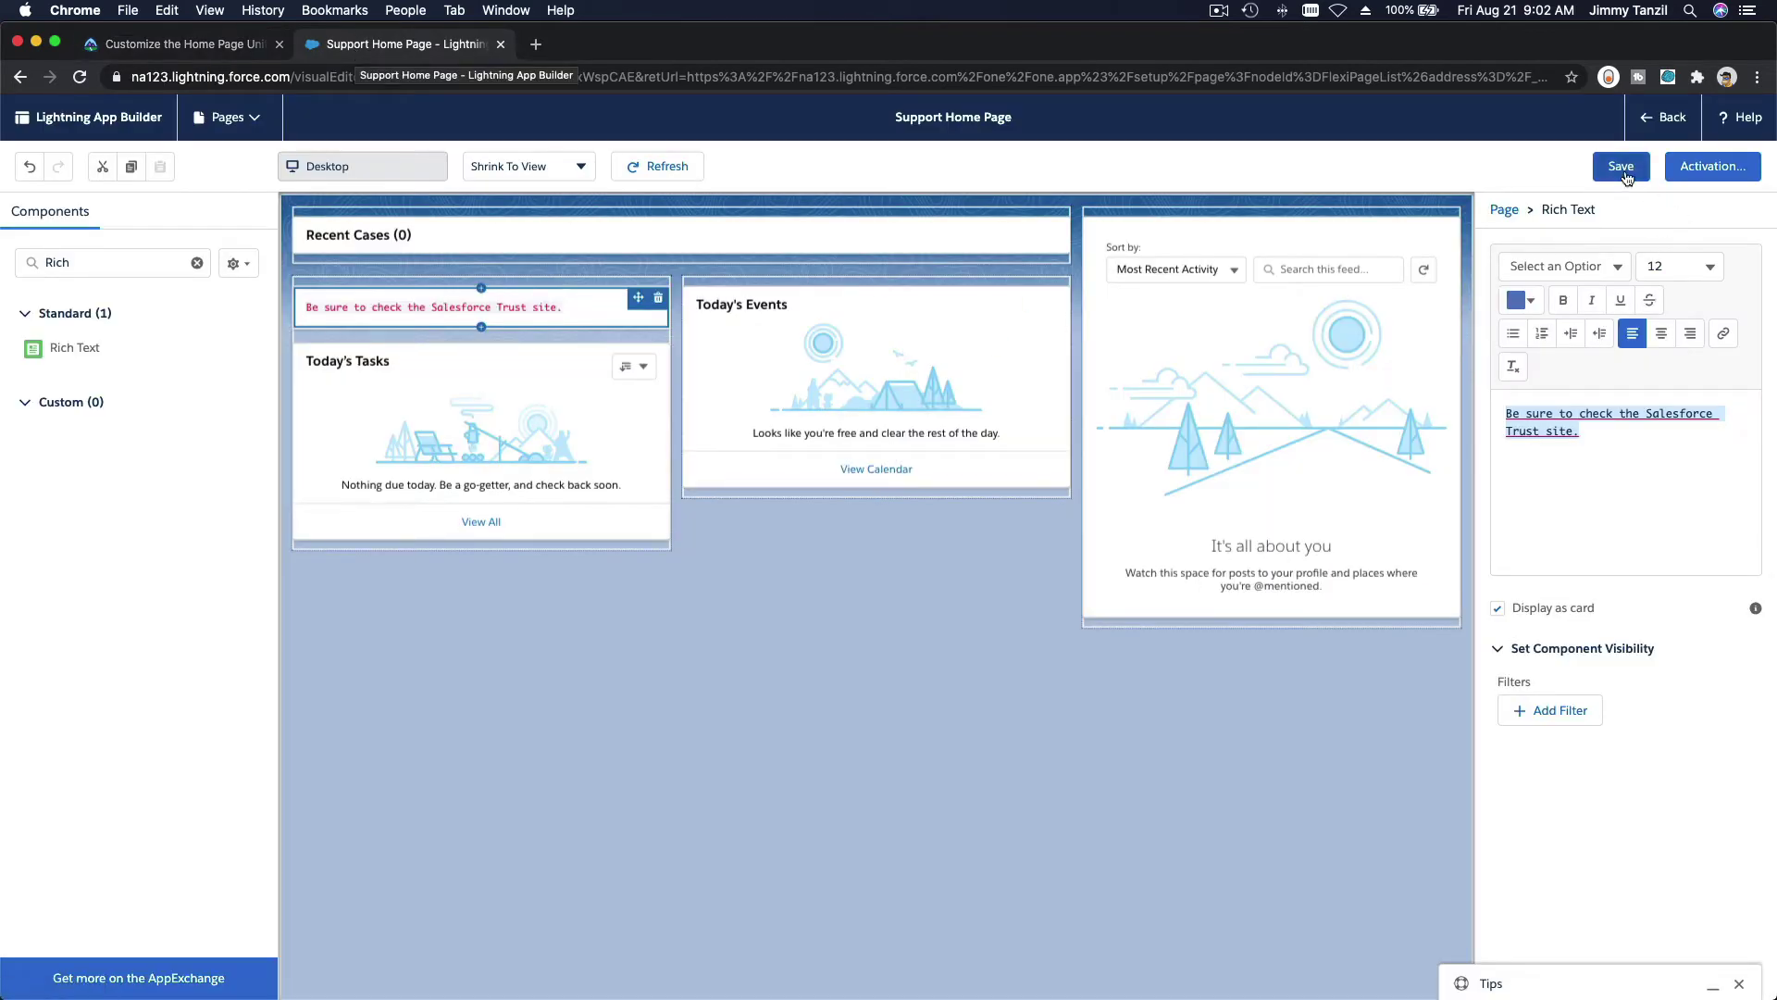
pyautogui.click(1714, 168)
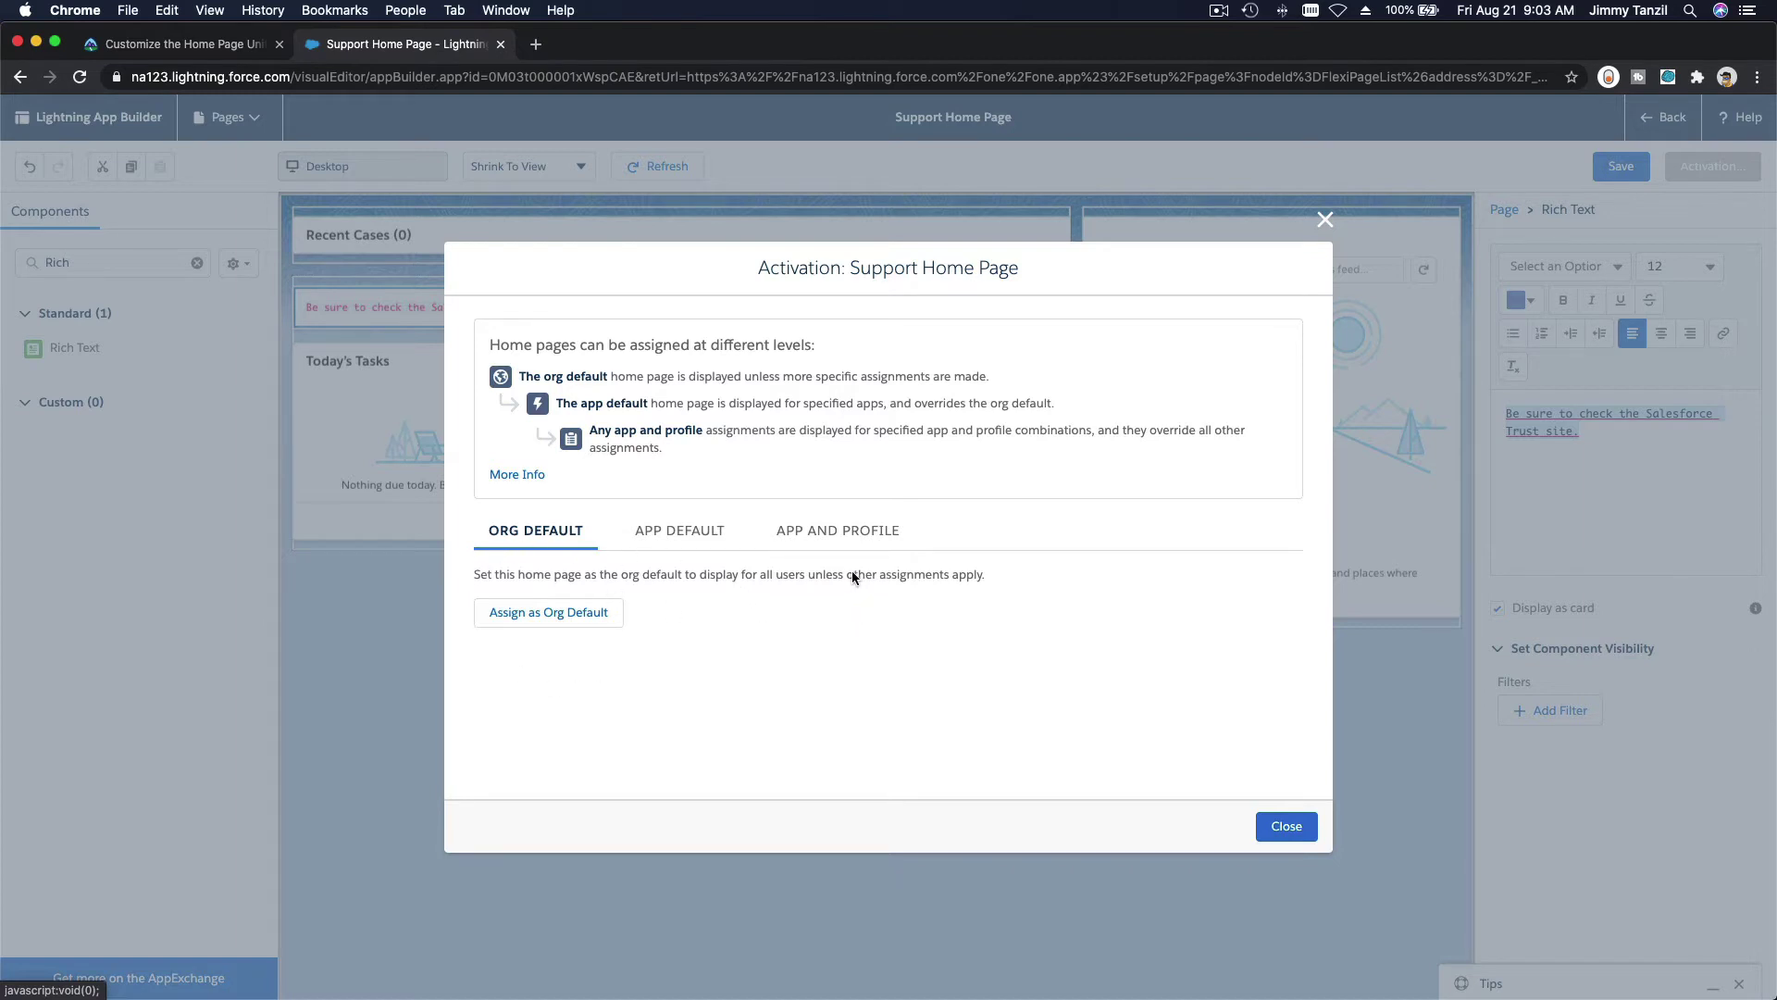
pyautogui.click(842, 532)
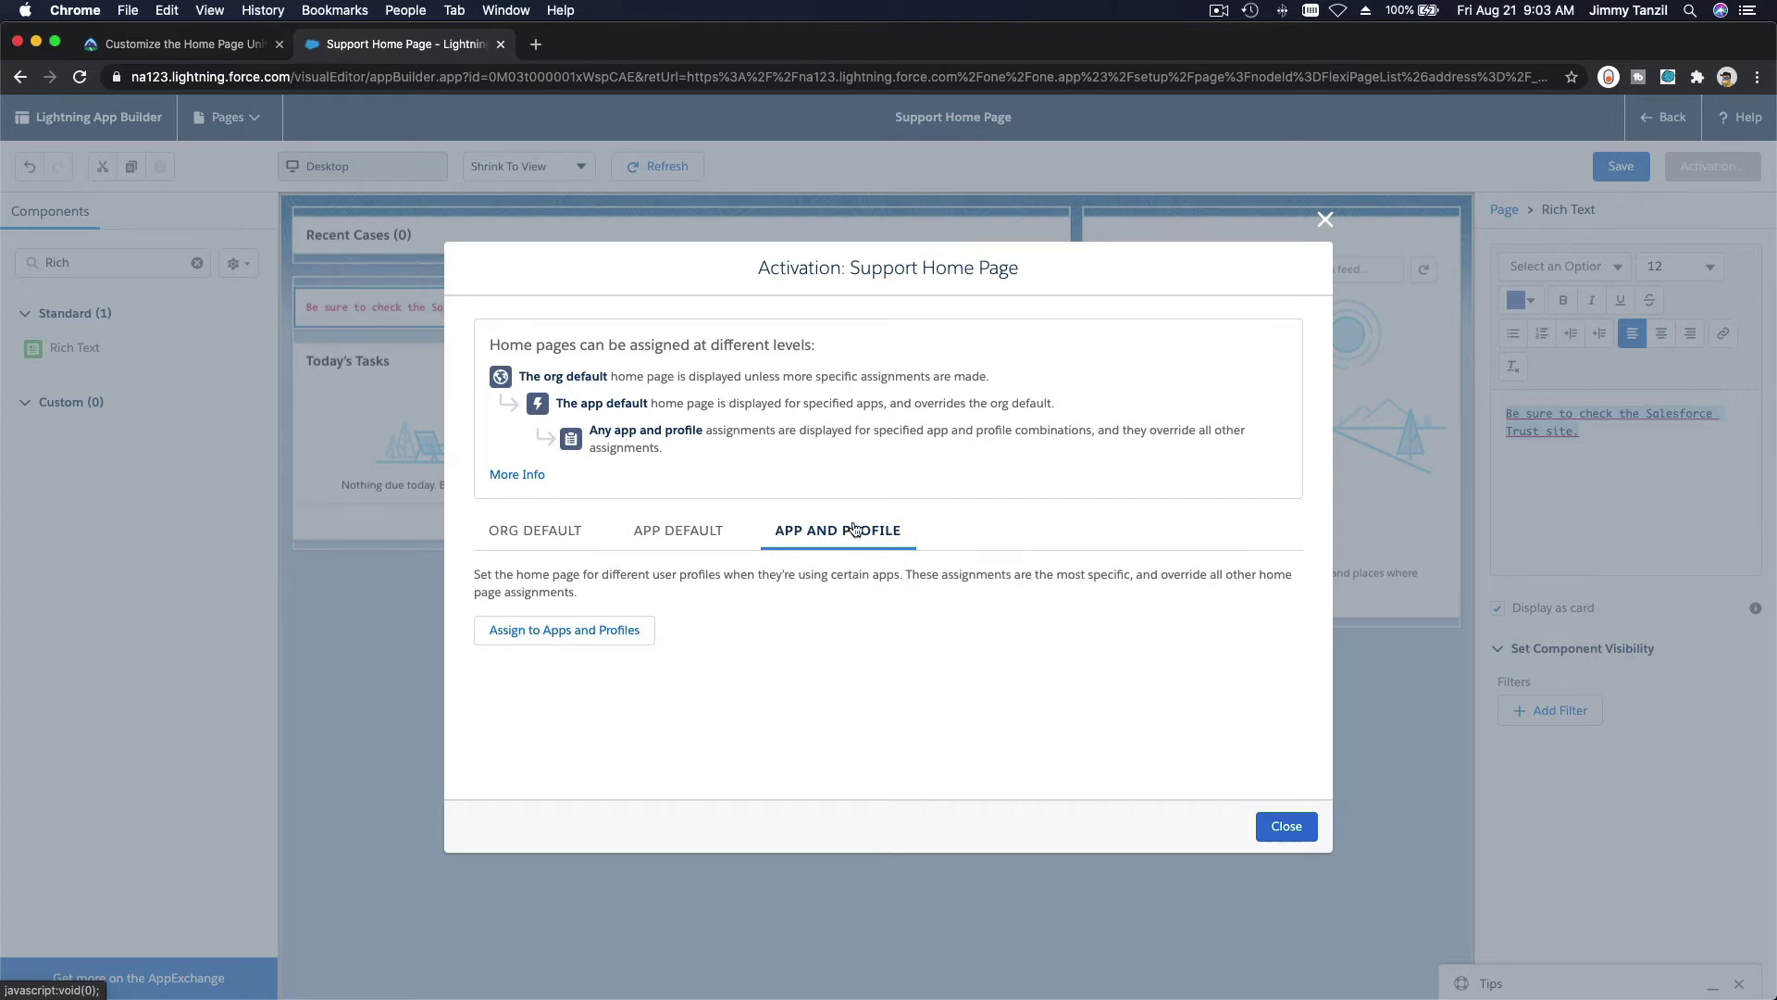
# Start the apps-and-profiles assignment and select Service Console as the app
pyautogui.click(558, 635)
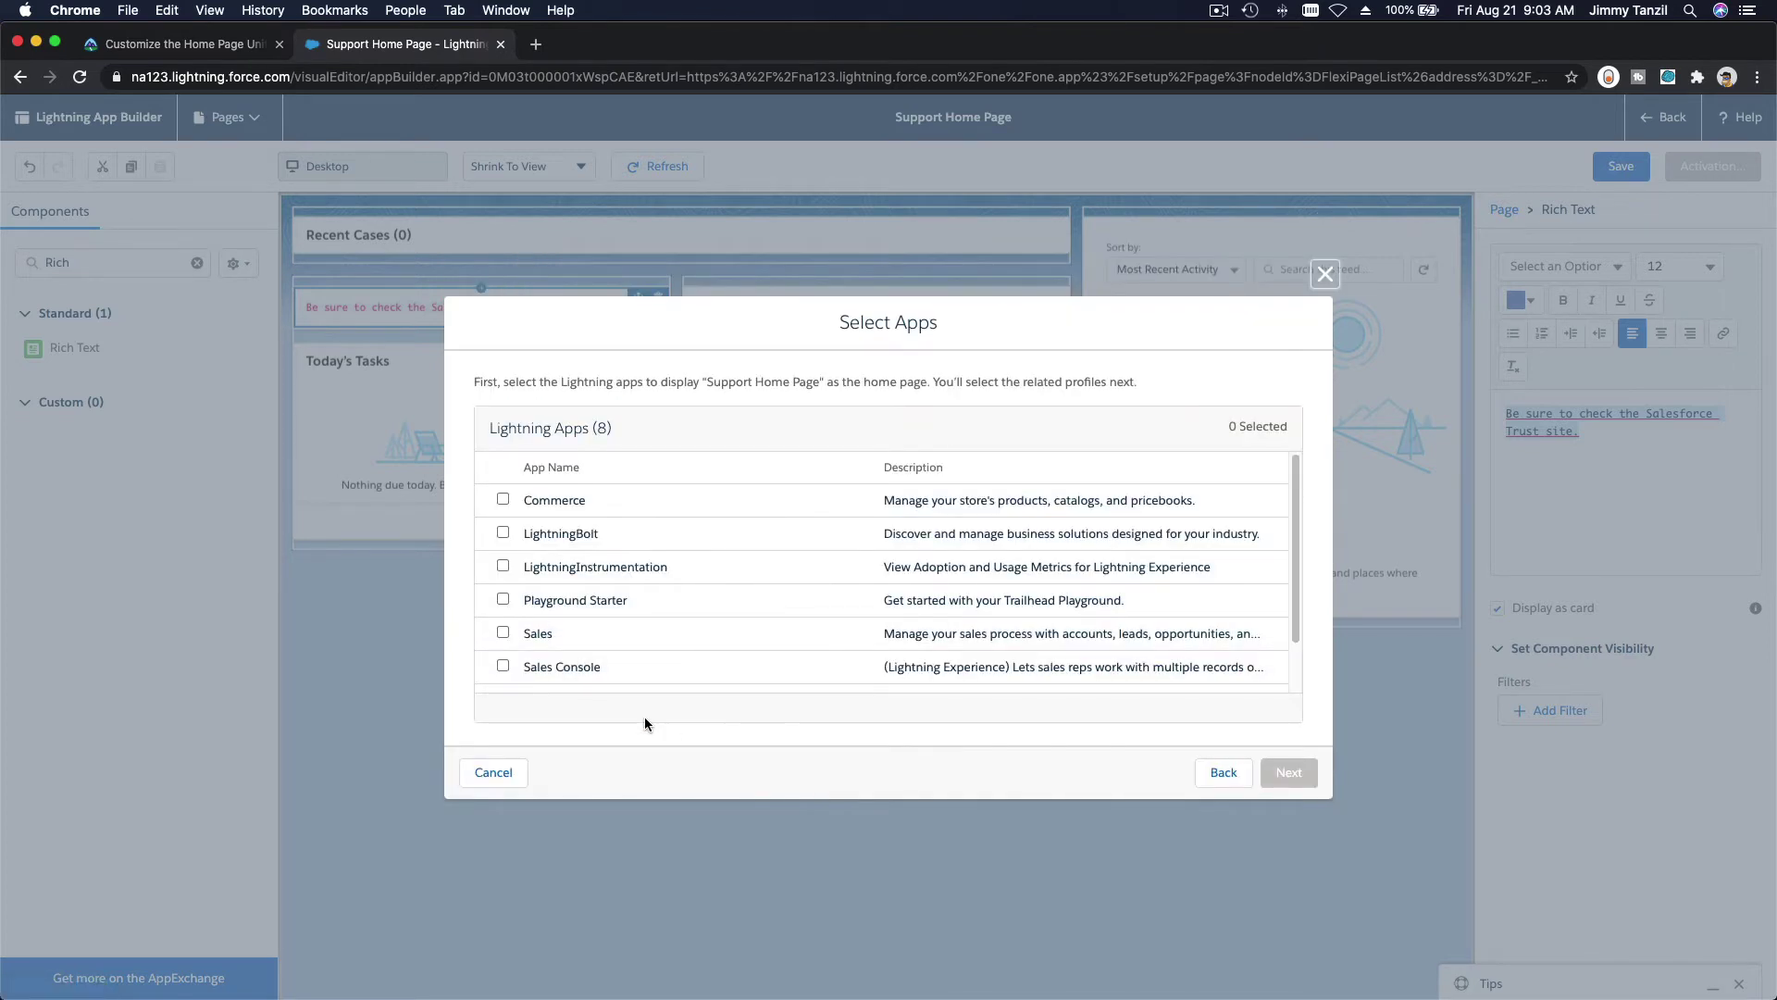
pyautogui.scroll(-2, 602, 562)
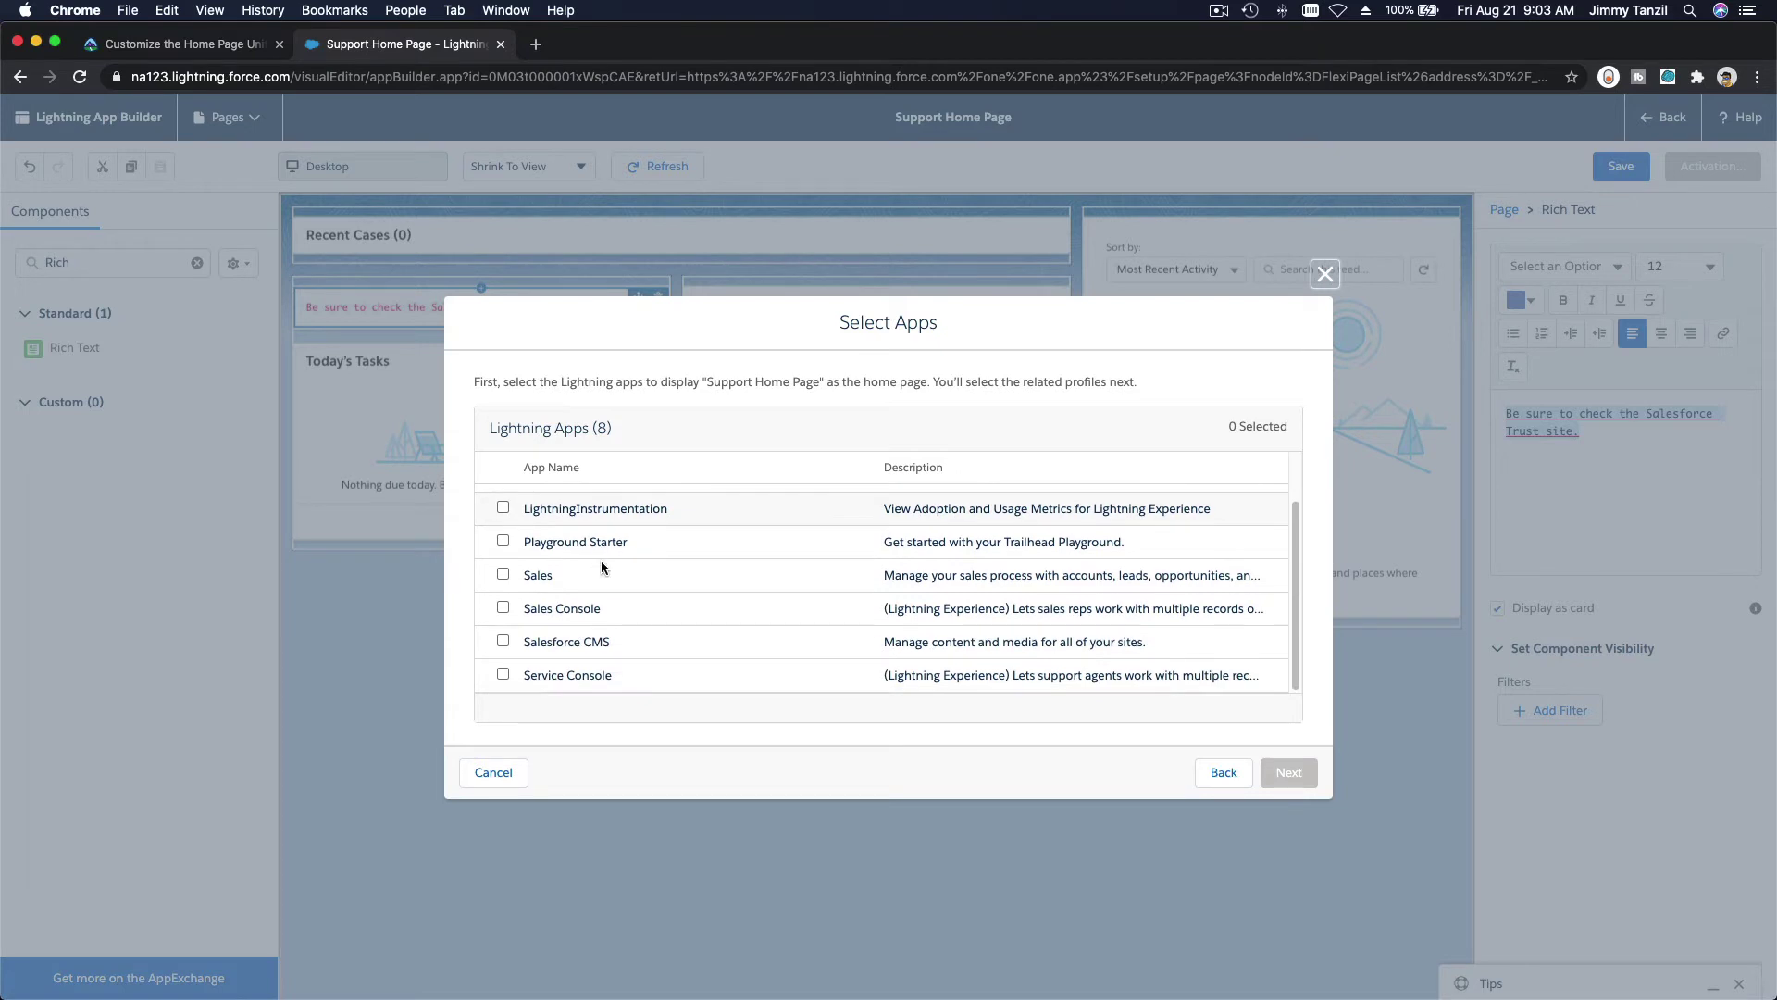
pyautogui.scroll(2, 595, 606)
pyautogui.scroll(-2, 595, 606)
pyautogui.click(502, 674)
pyautogui.scroll(2, 622, 636)
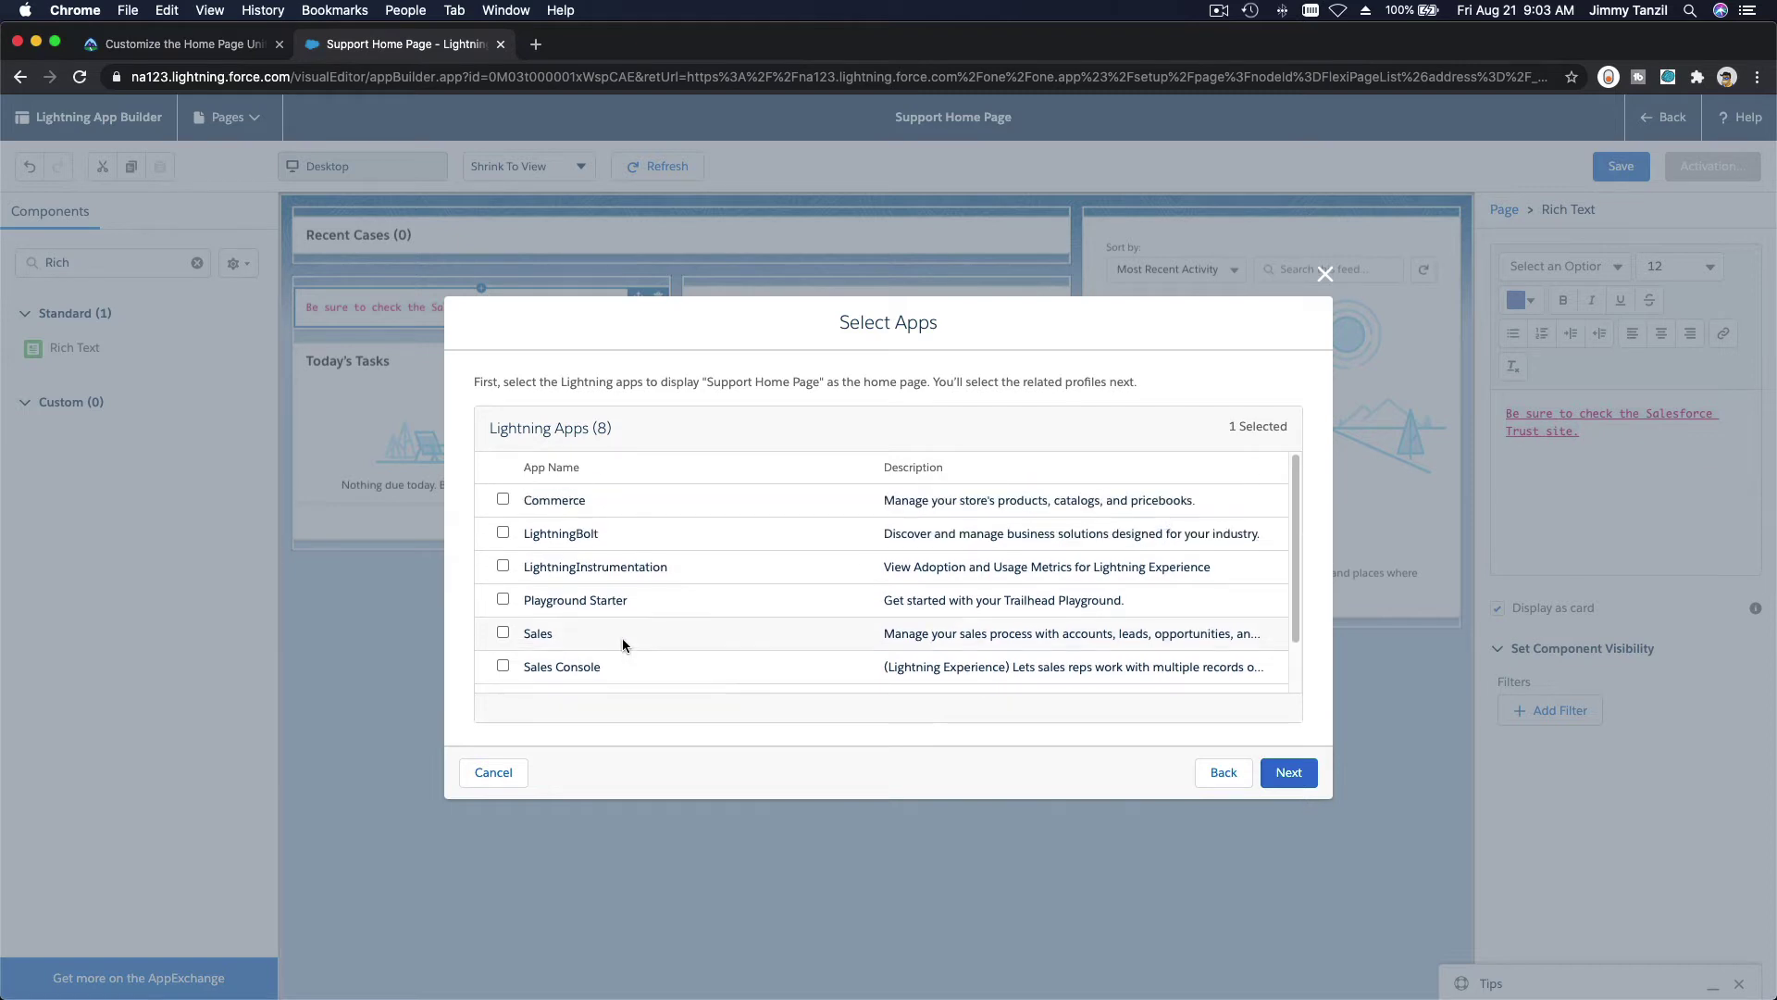
# Recheck the Trailhead activation steps, then continue to the Select Profiles step
pyautogui.click(139, 47)
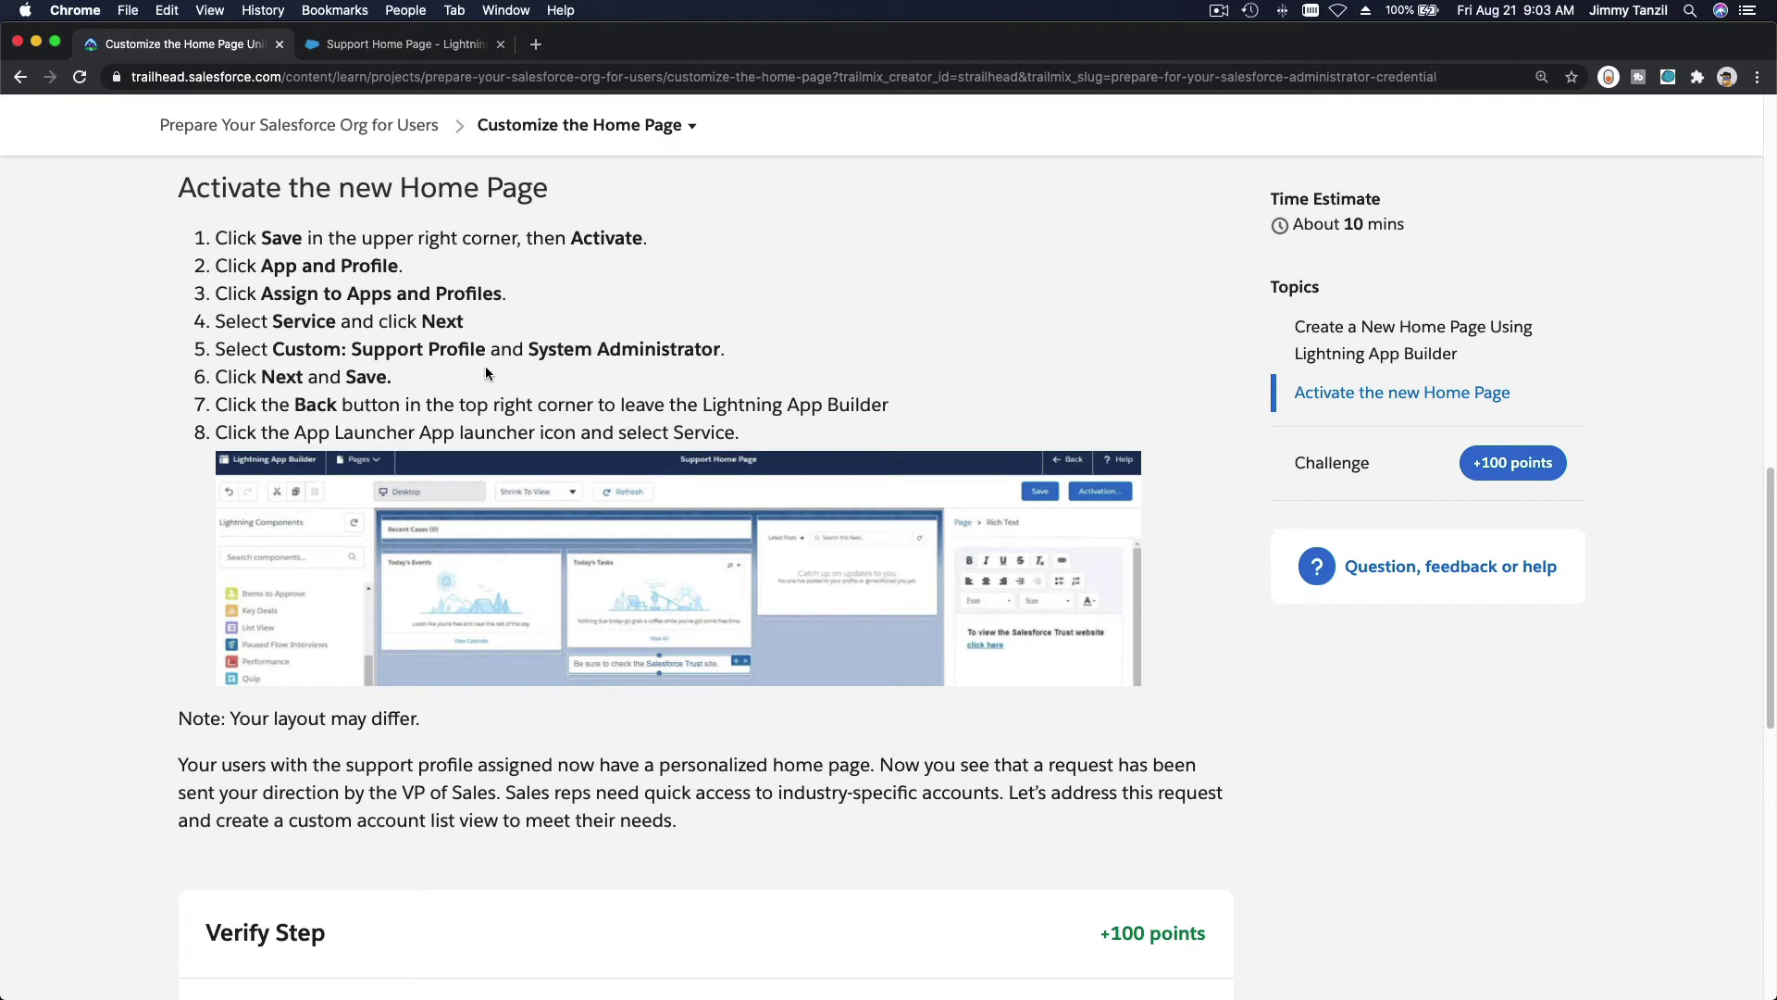
pyautogui.click(416, 46)
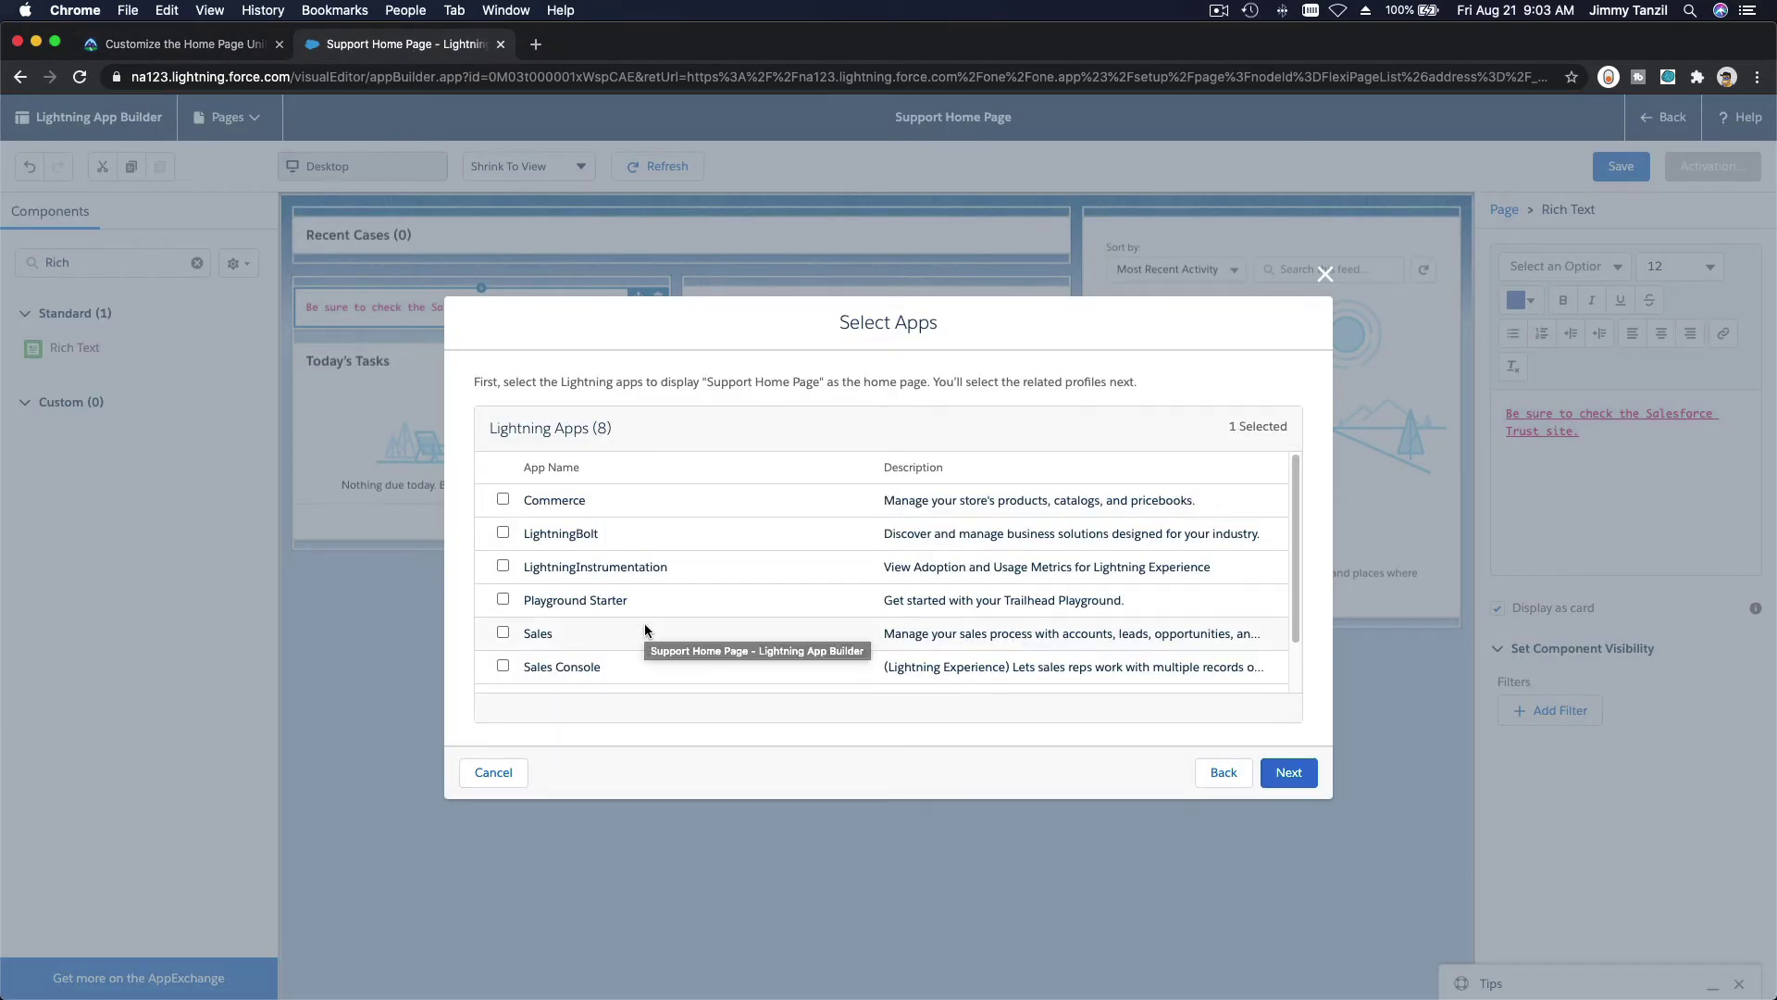
pyautogui.scroll(-2, 787, 587)
pyautogui.scroll(2, 787, 587)
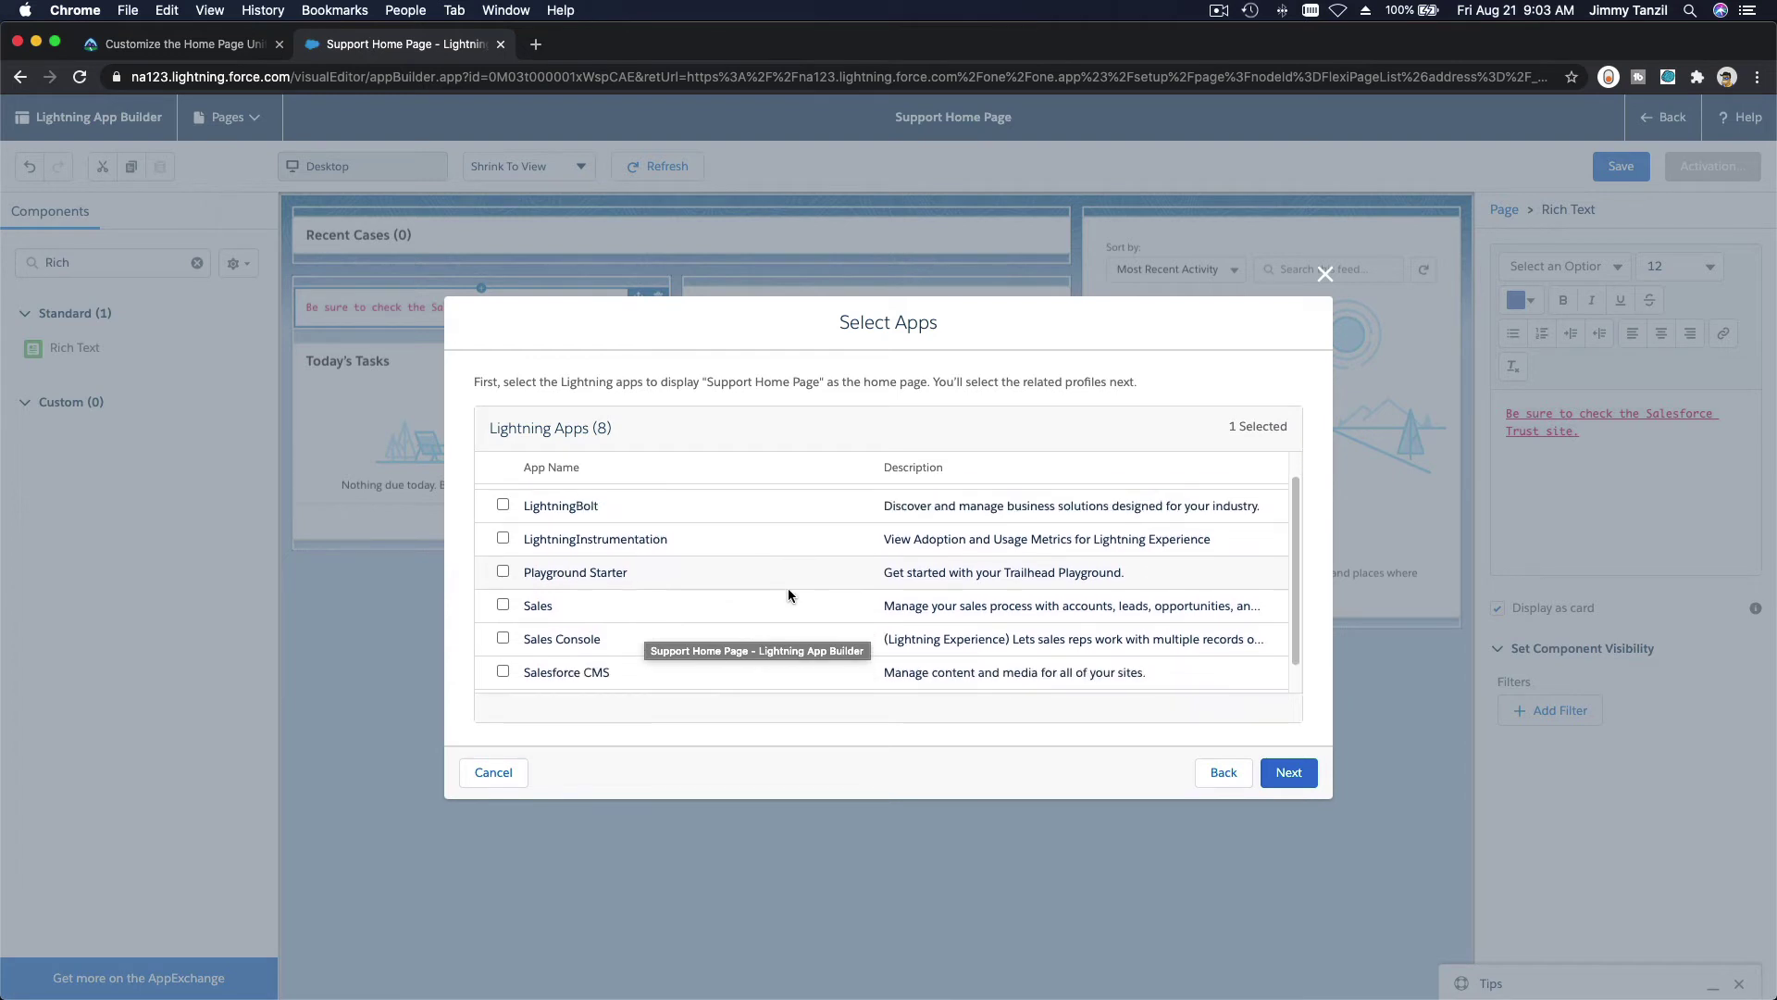
pyautogui.scroll(-2, 981, 646)
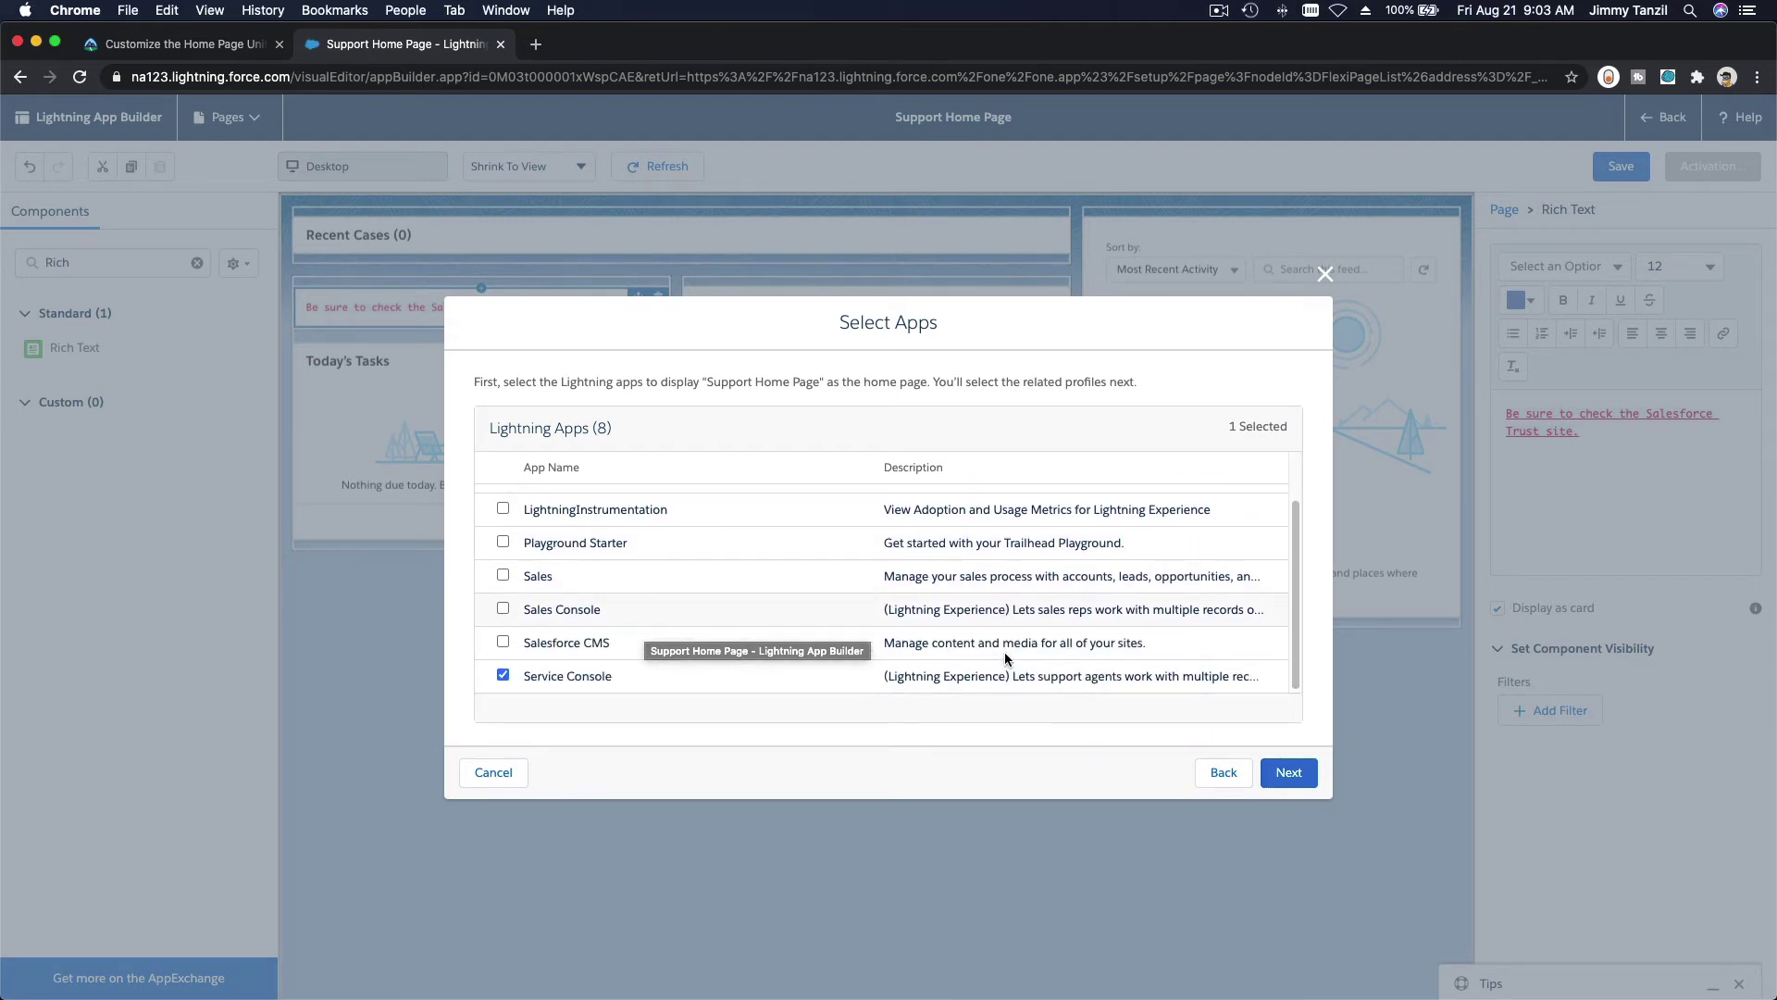
pyautogui.scroll(2, 1006, 658)
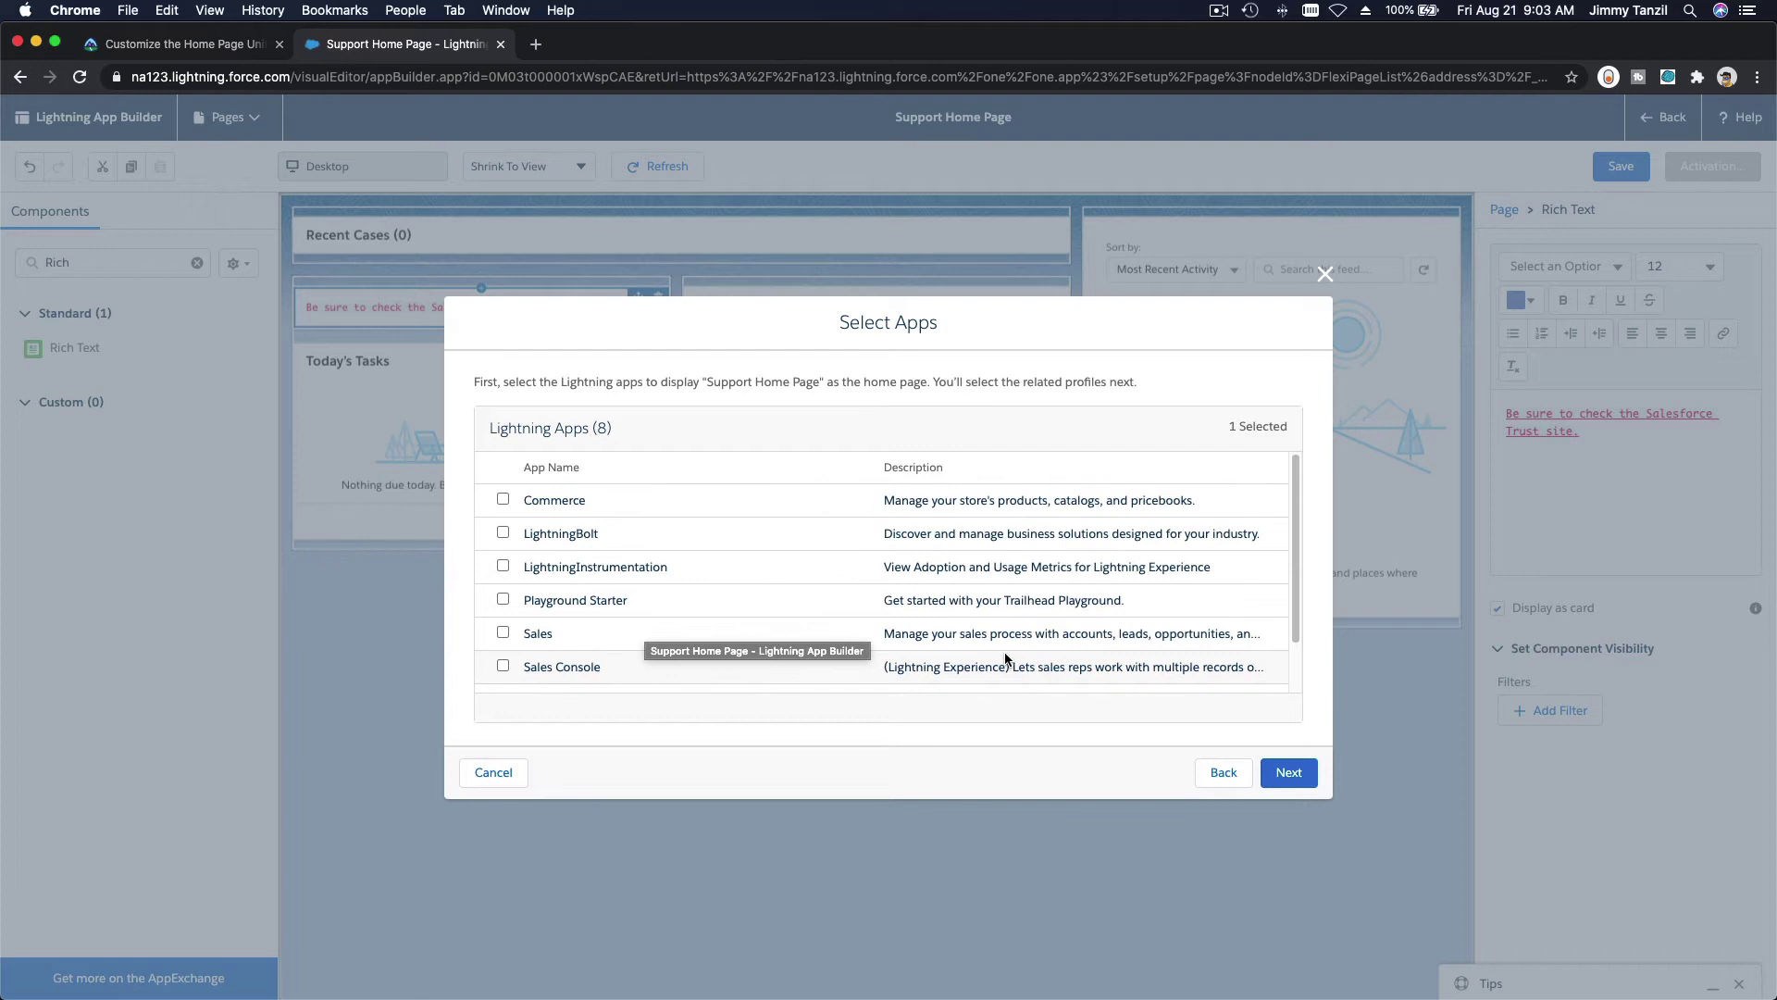
pyautogui.click(1291, 772)
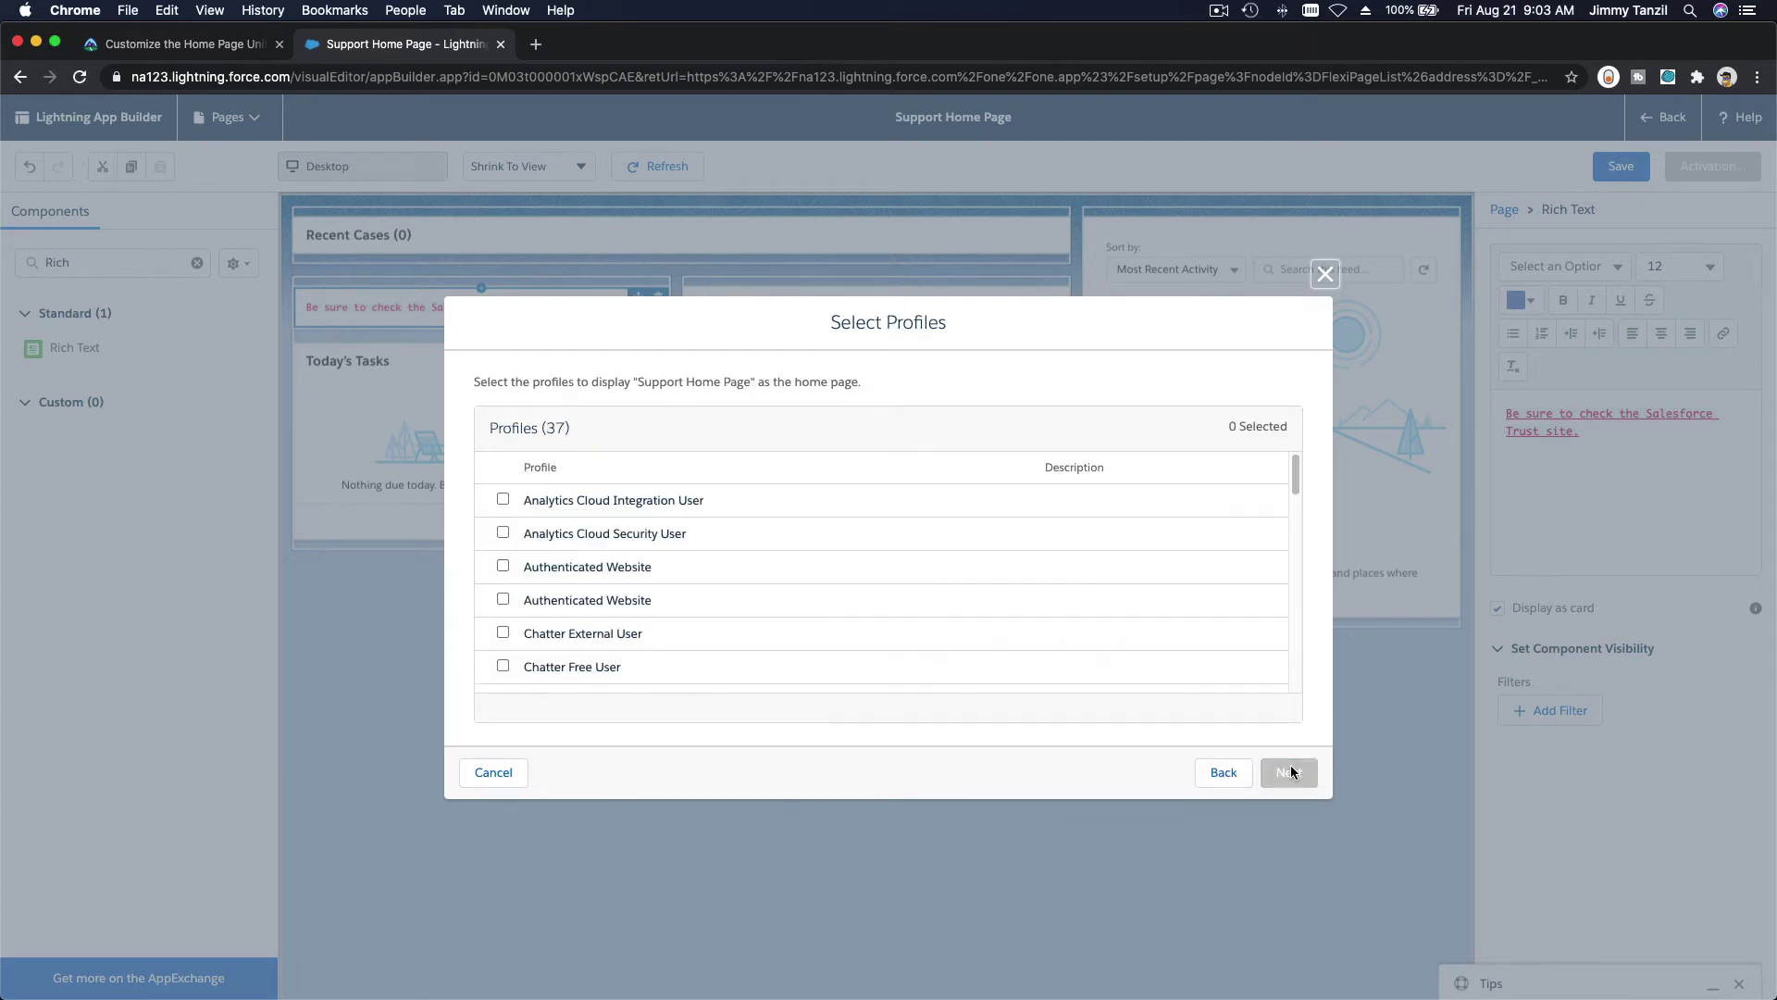
# Select the System Administrator and Custom: Support Profile profiles
pyautogui.scroll(-3, 809, 575)
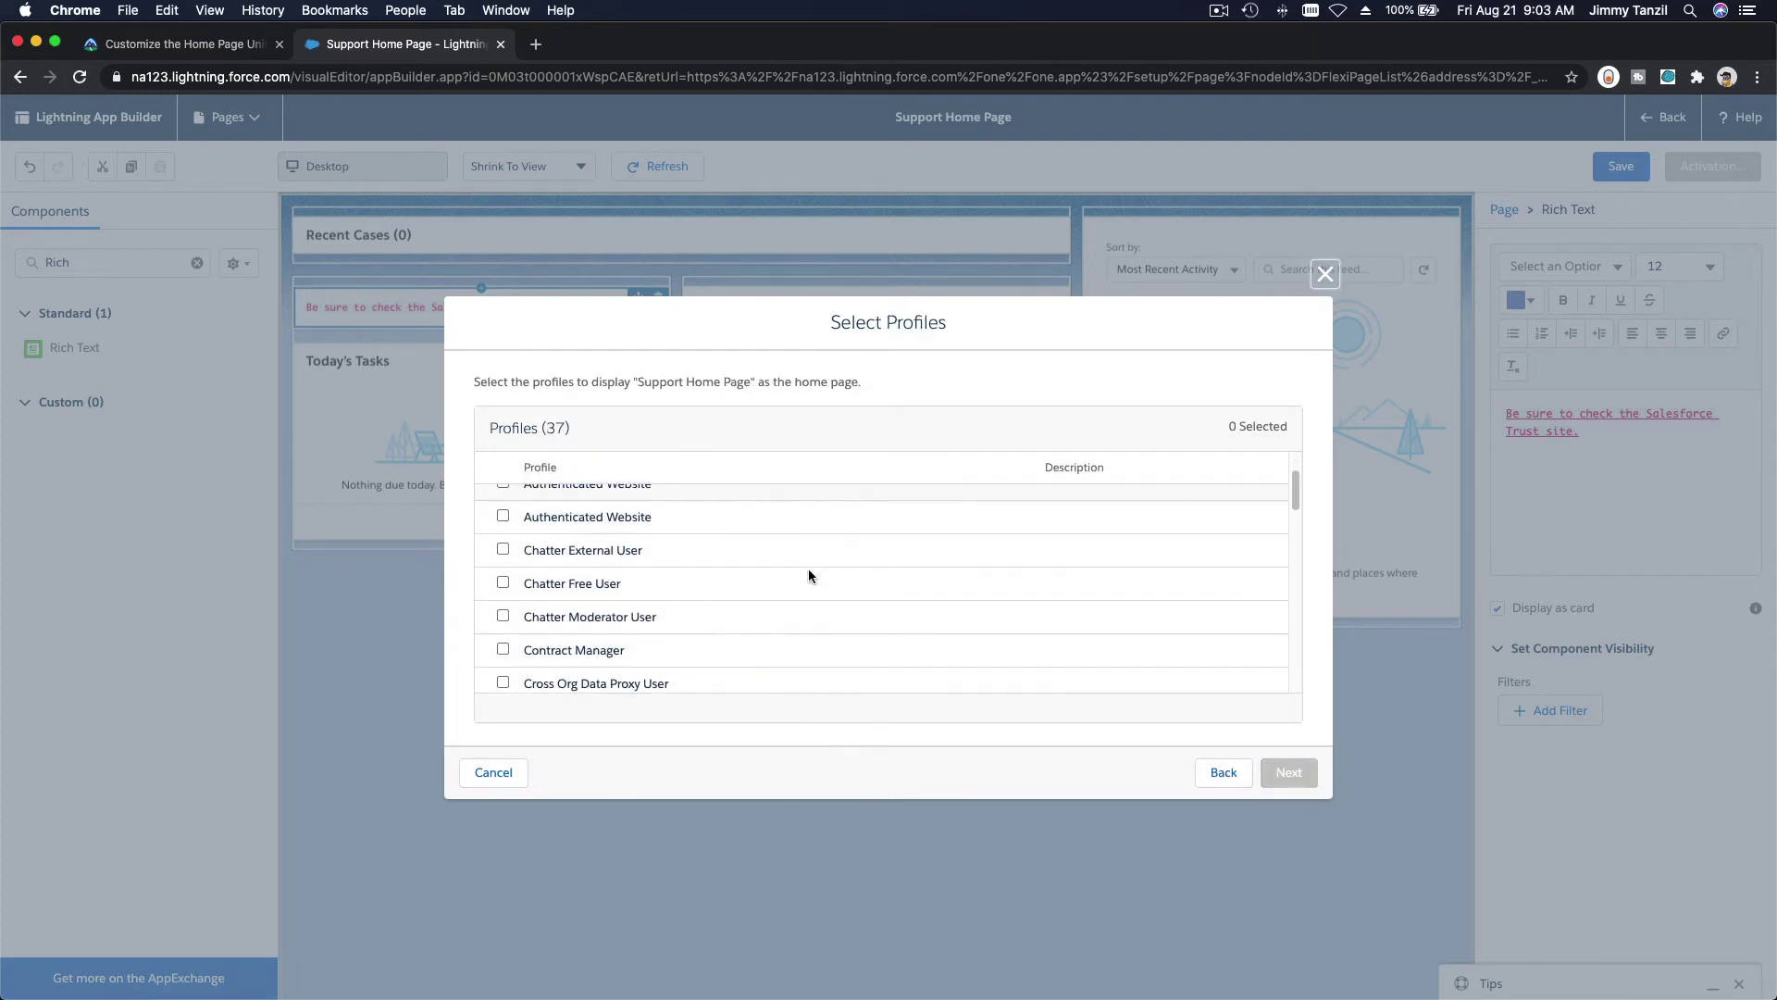
pyautogui.scroll(-10, 809, 575)
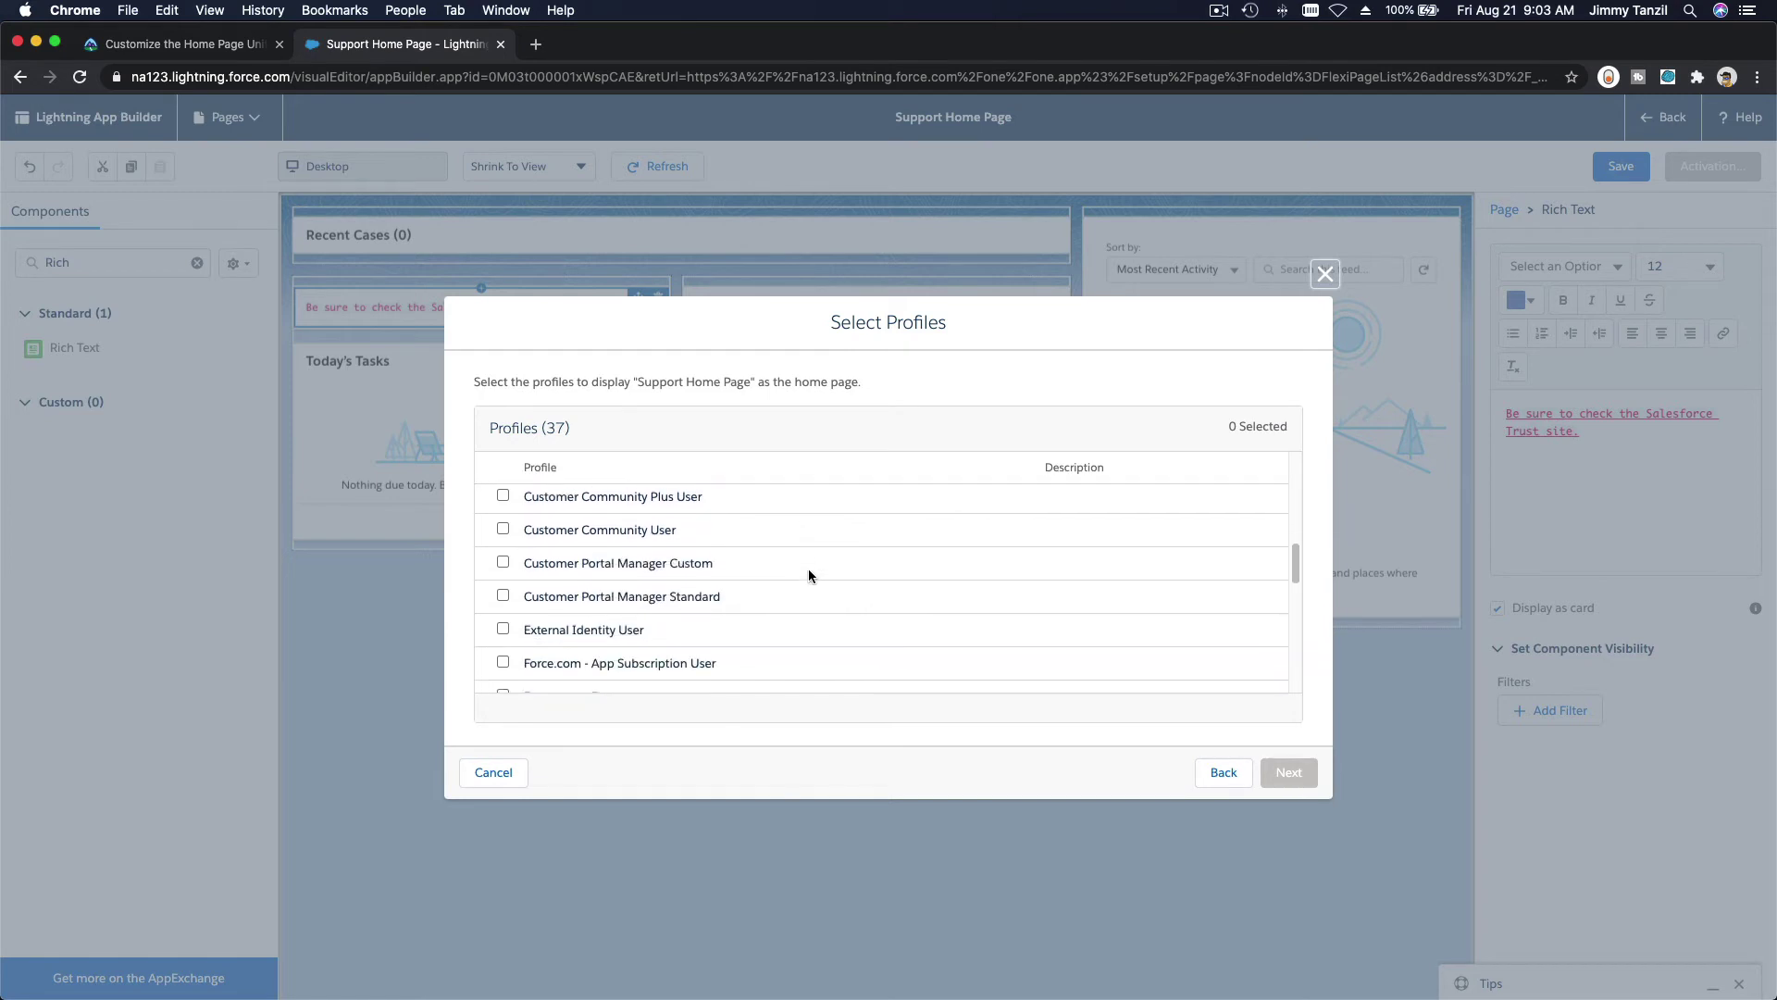
pyautogui.scroll(-8, 809, 574)
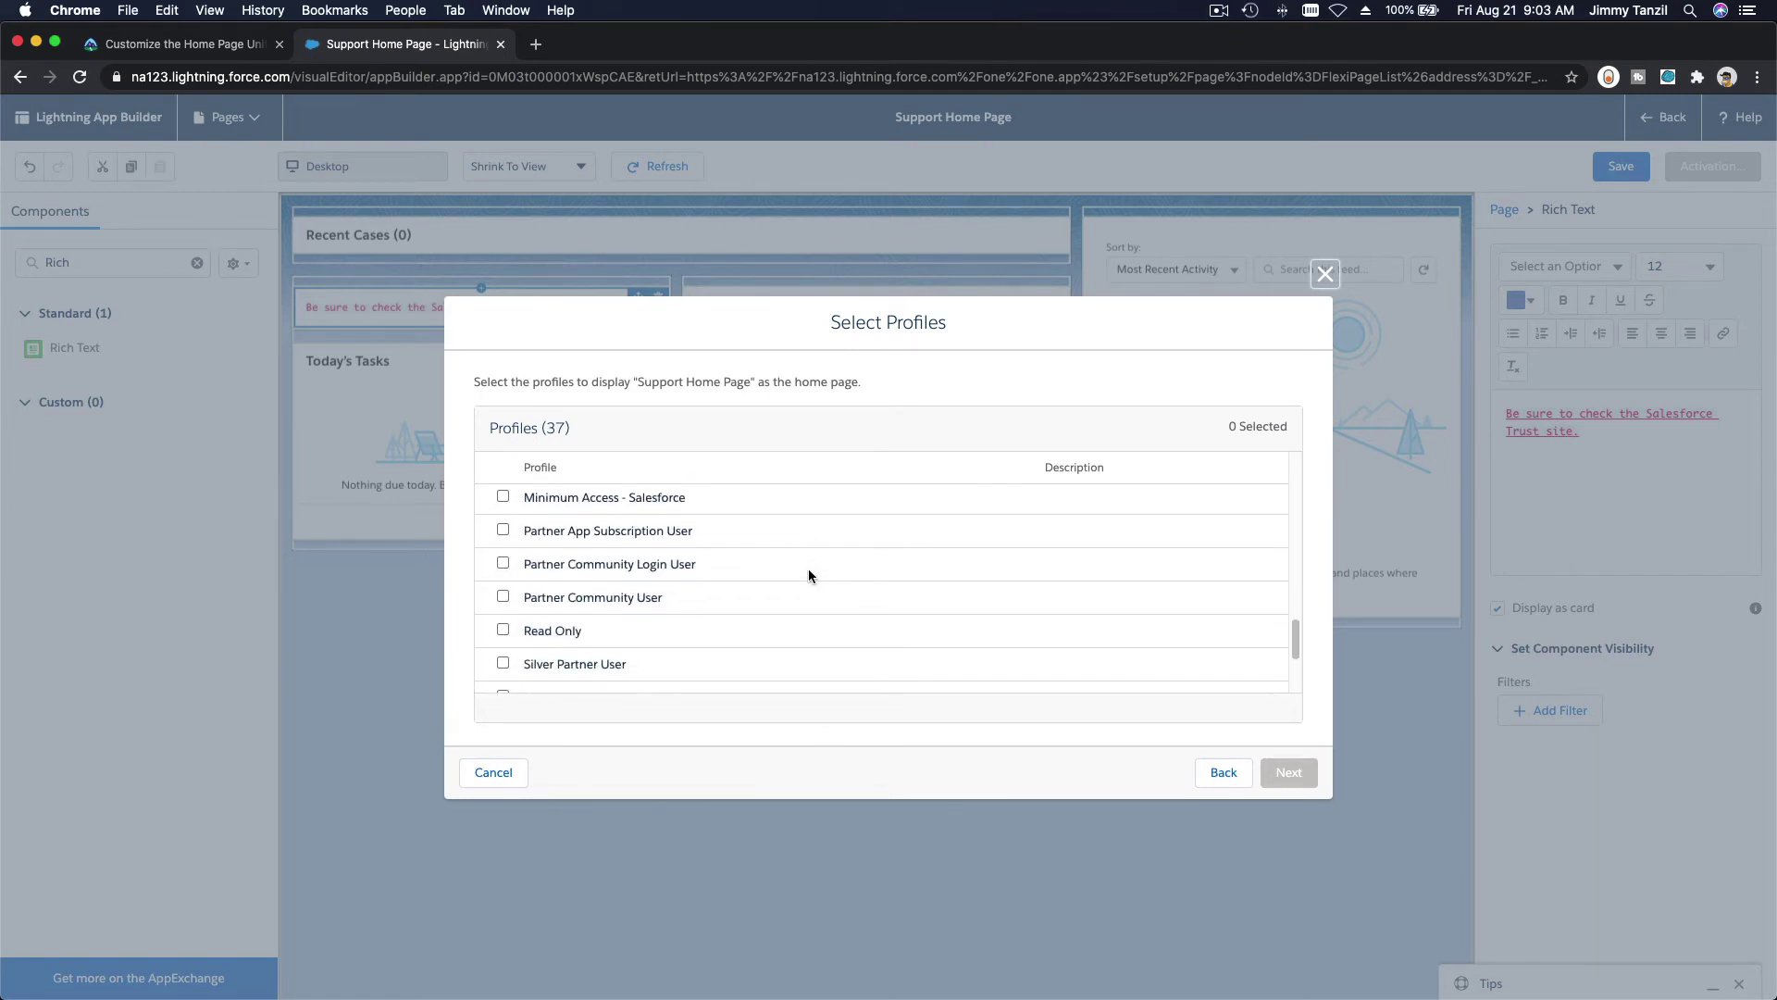
pyautogui.scroll(-3, 809, 575)
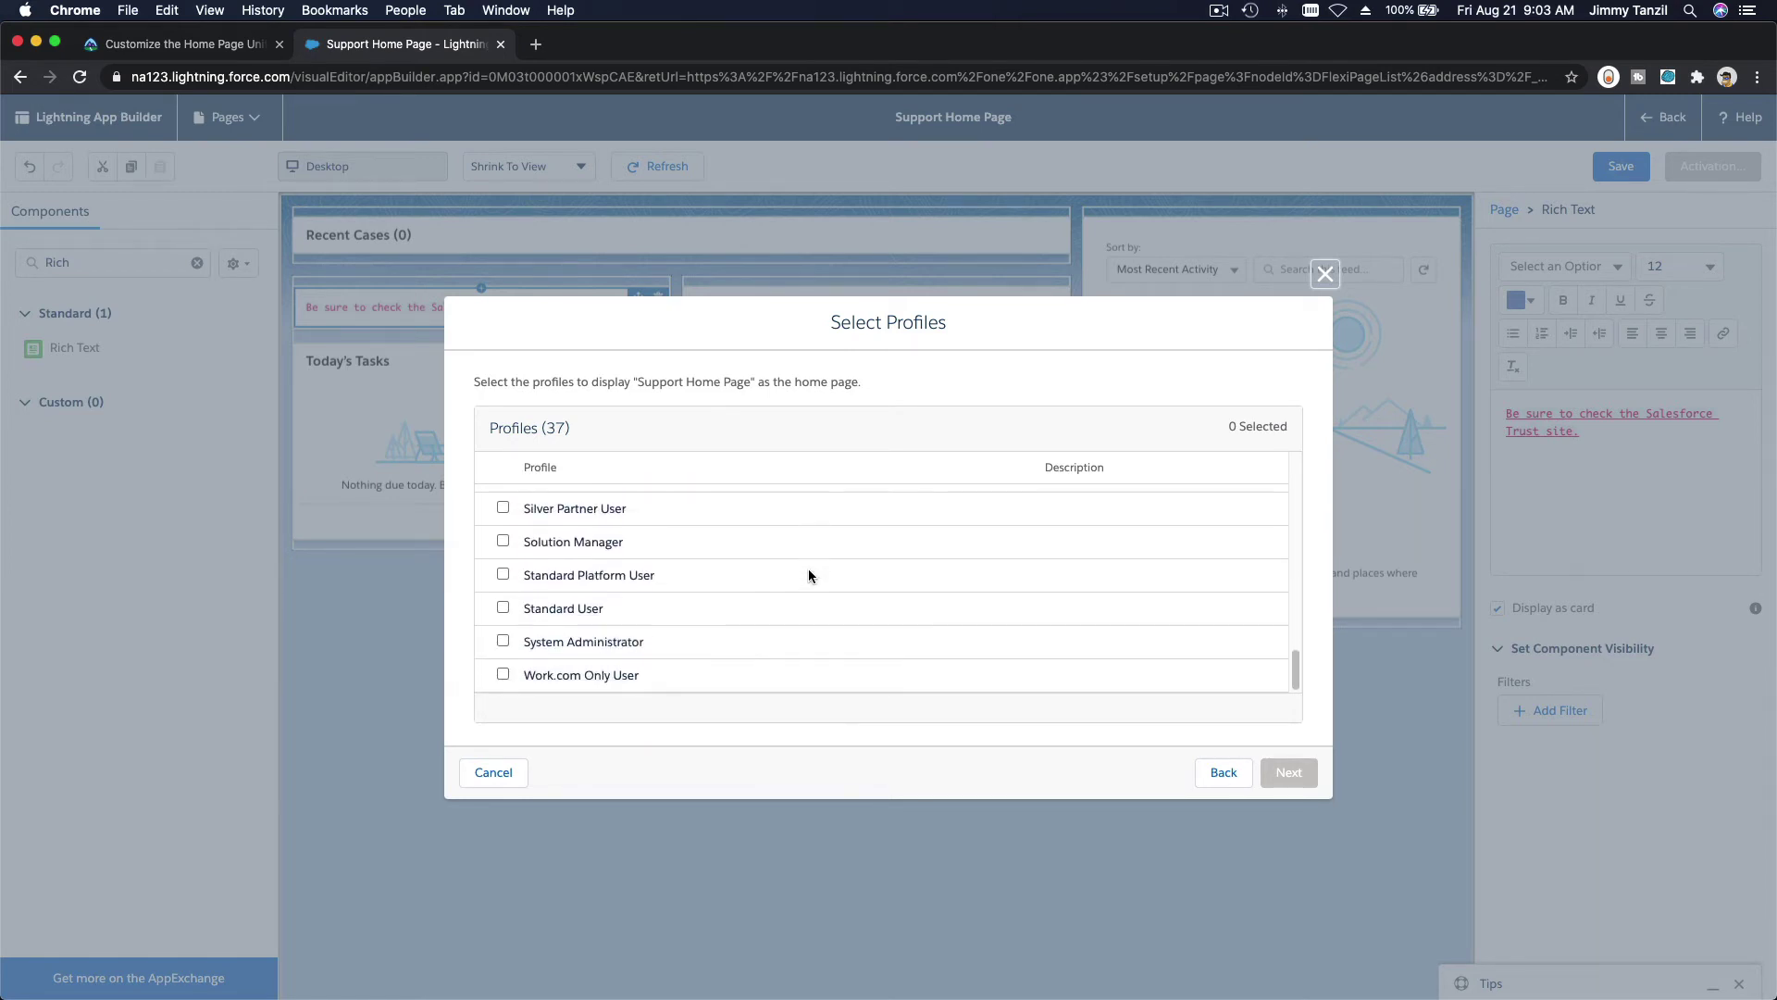
pyautogui.click(502, 642)
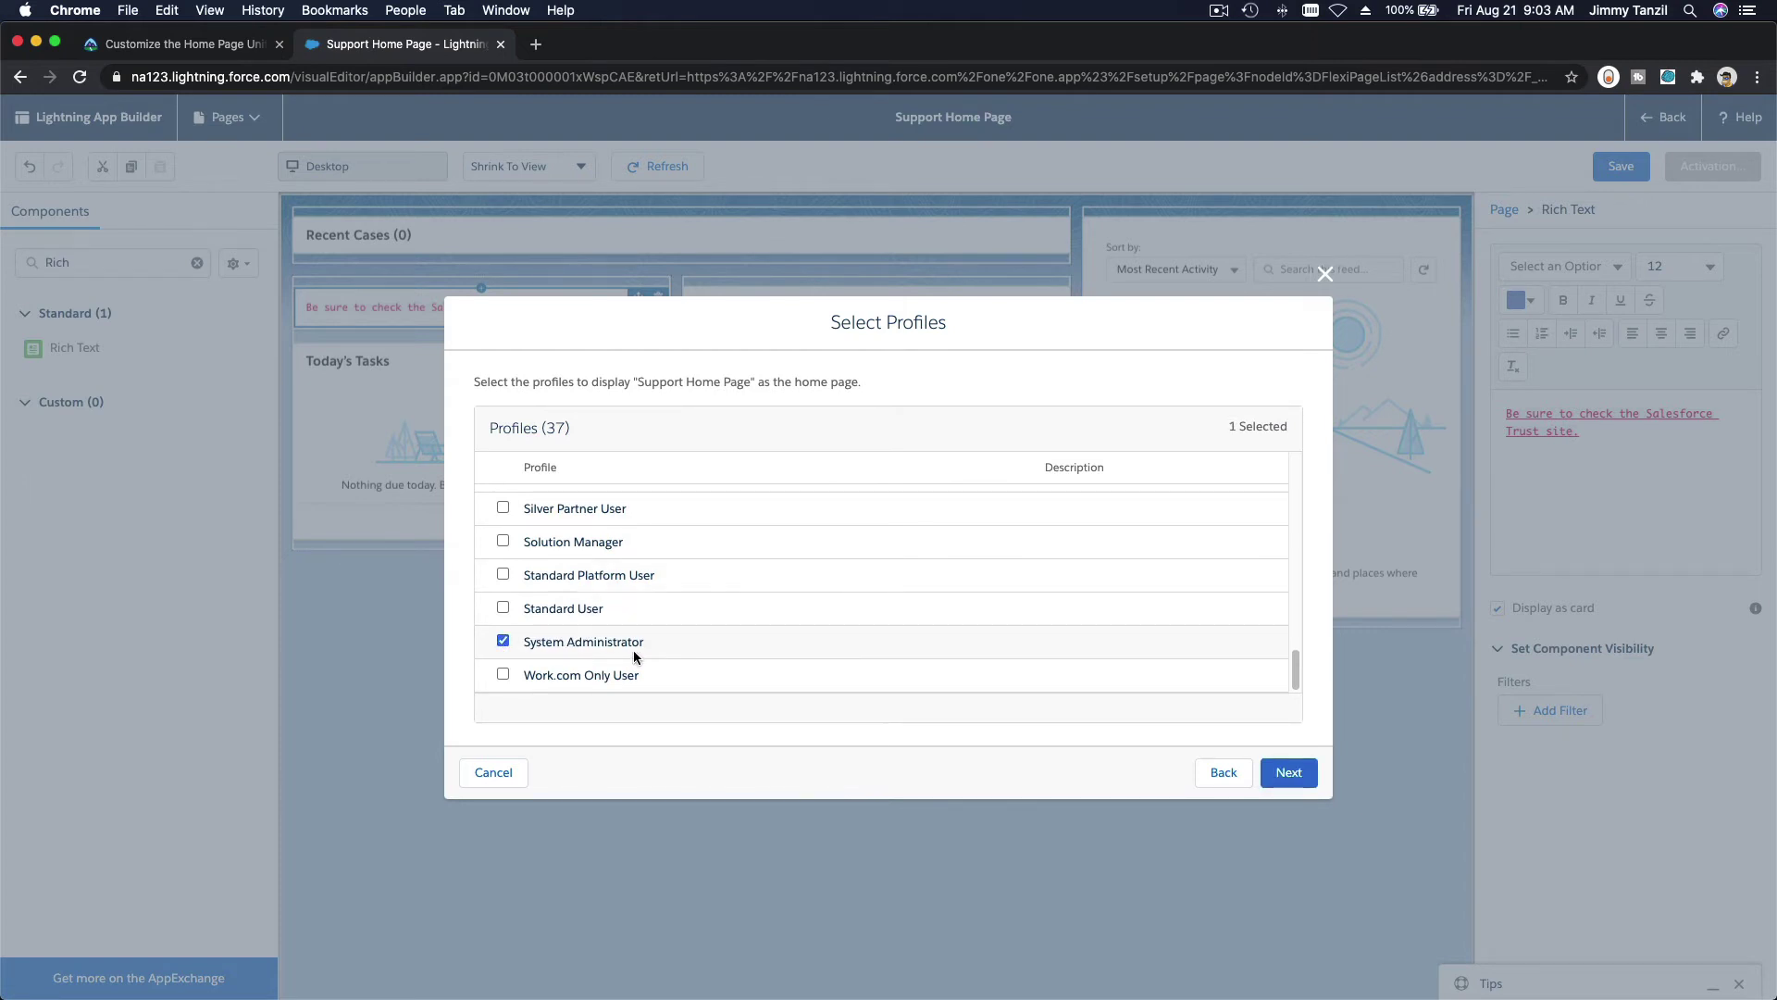
pyautogui.scroll(1, 708, 641)
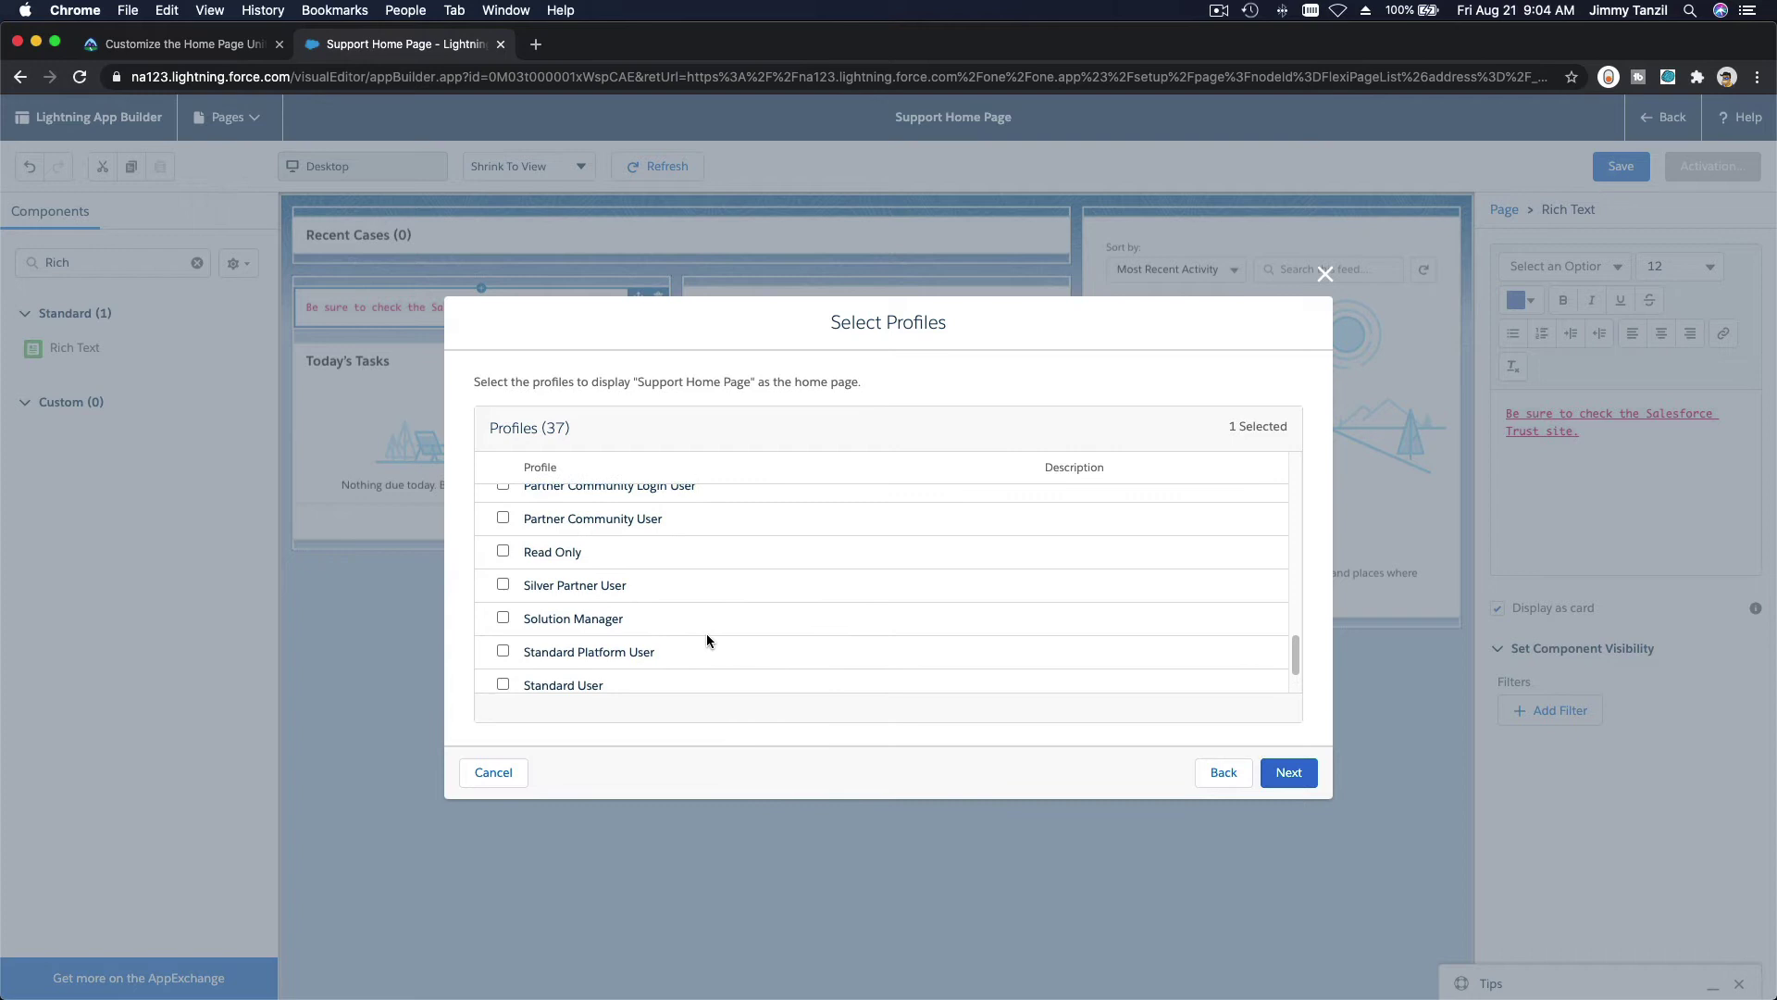
pyautogui.scroll(5, 707, 639)
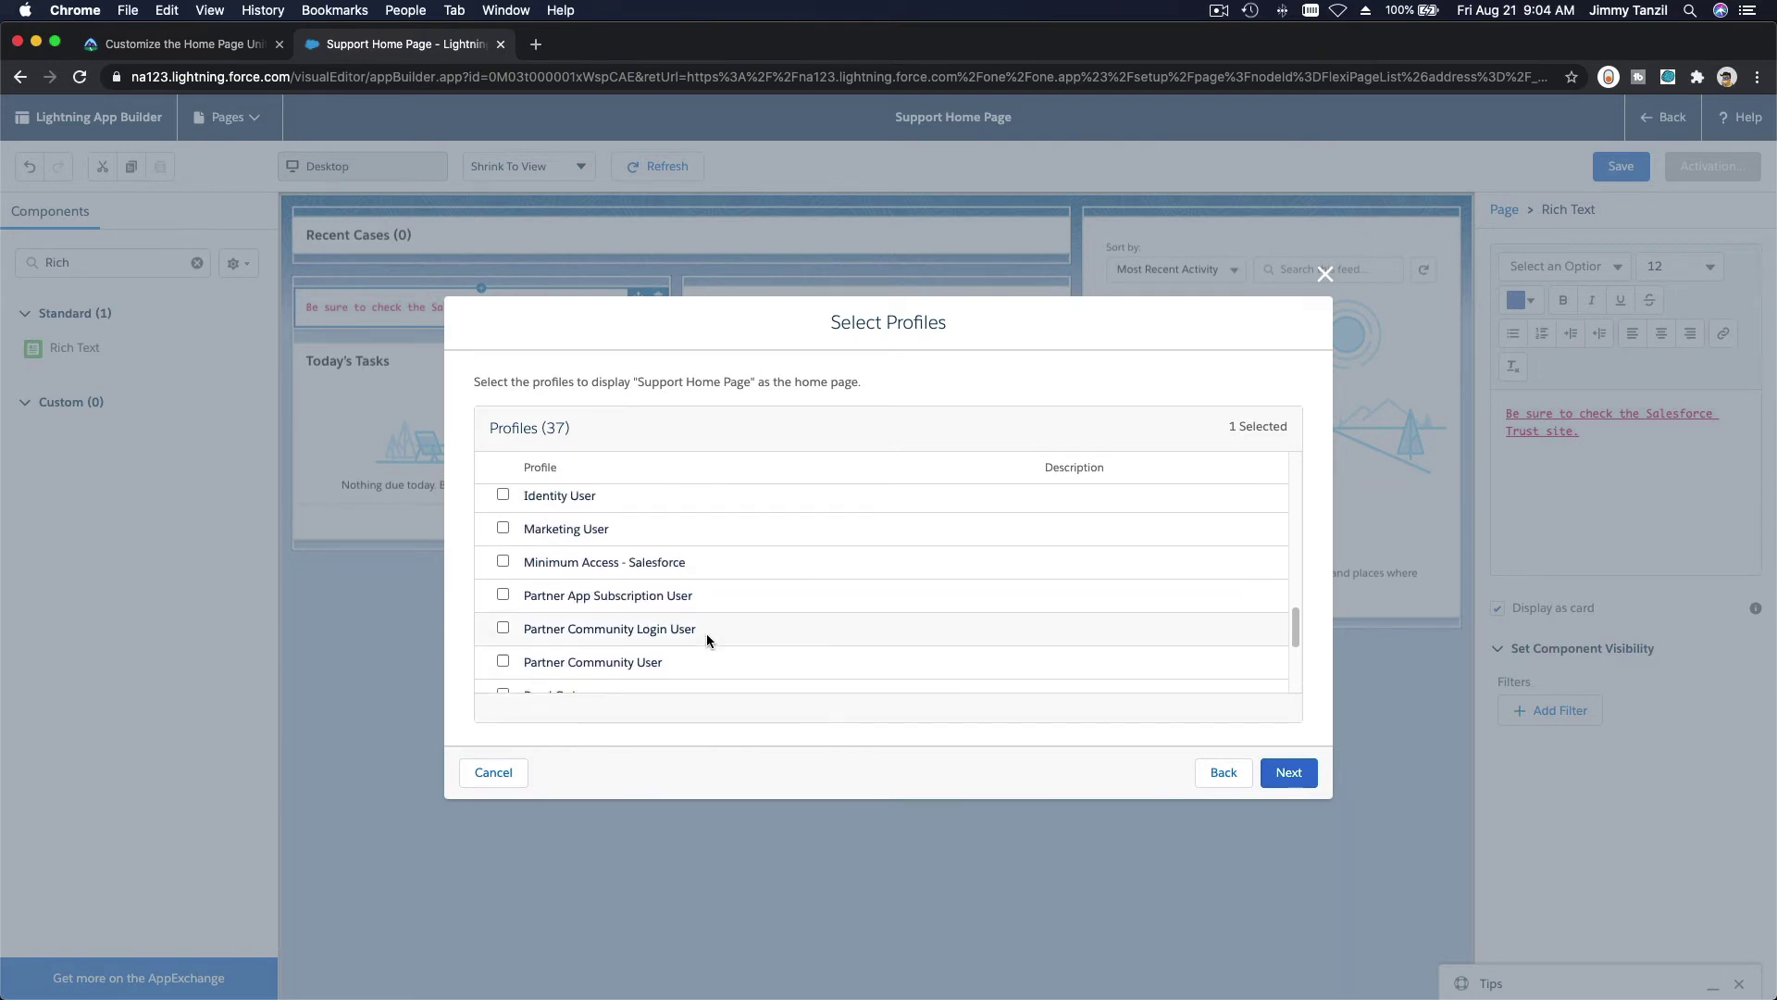
pyautogui.scroll(5, 707, 637)
pyautogui.scroll(4, 707, 637)
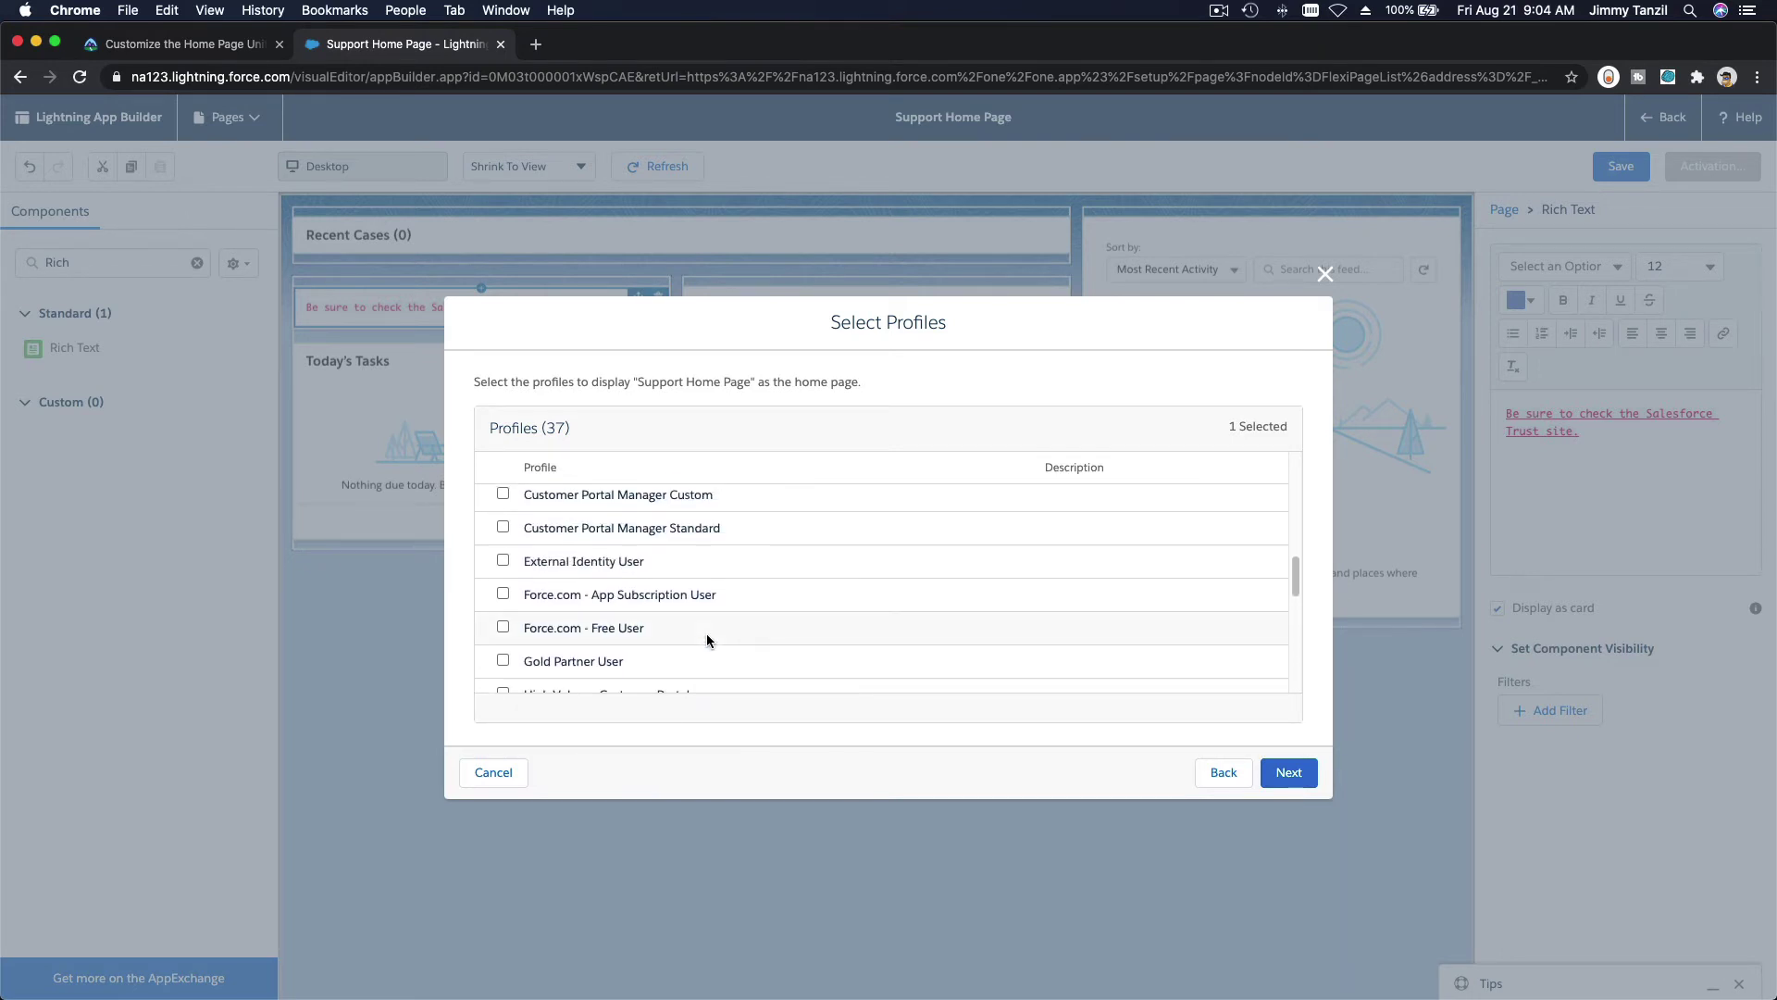
pyautogui.scroll(5, 707, 640)
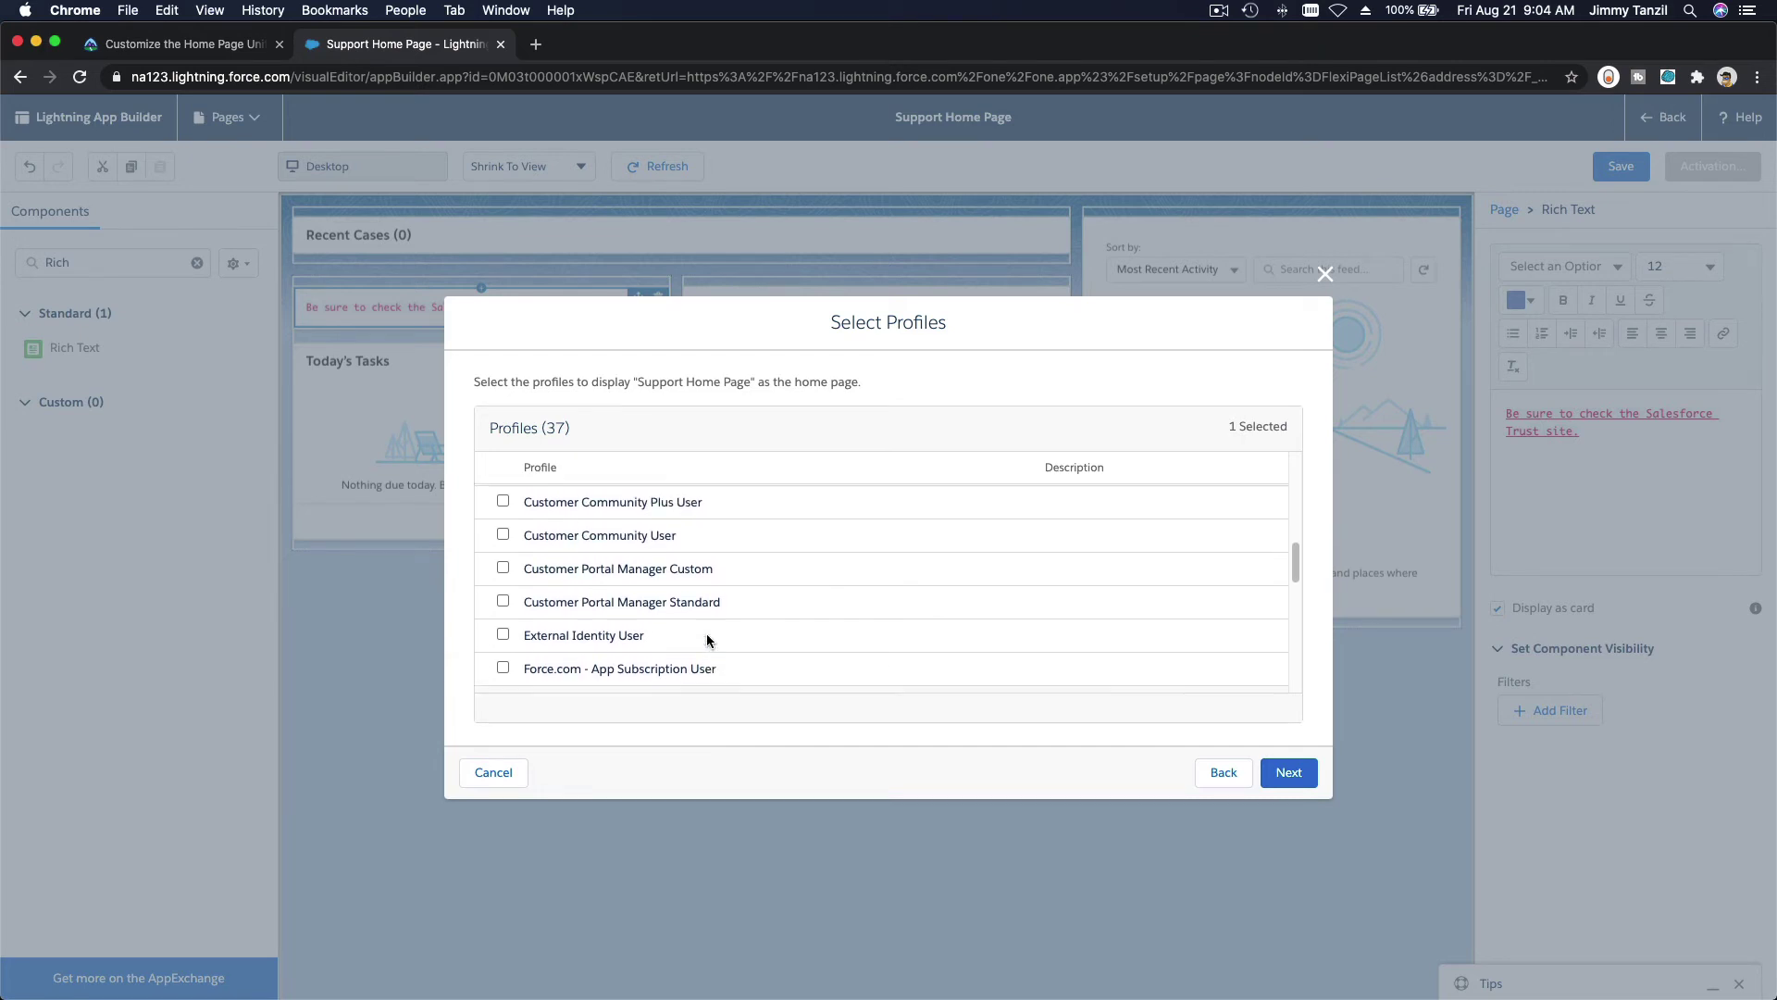
pyautogui.scroll(1, 707, 633)
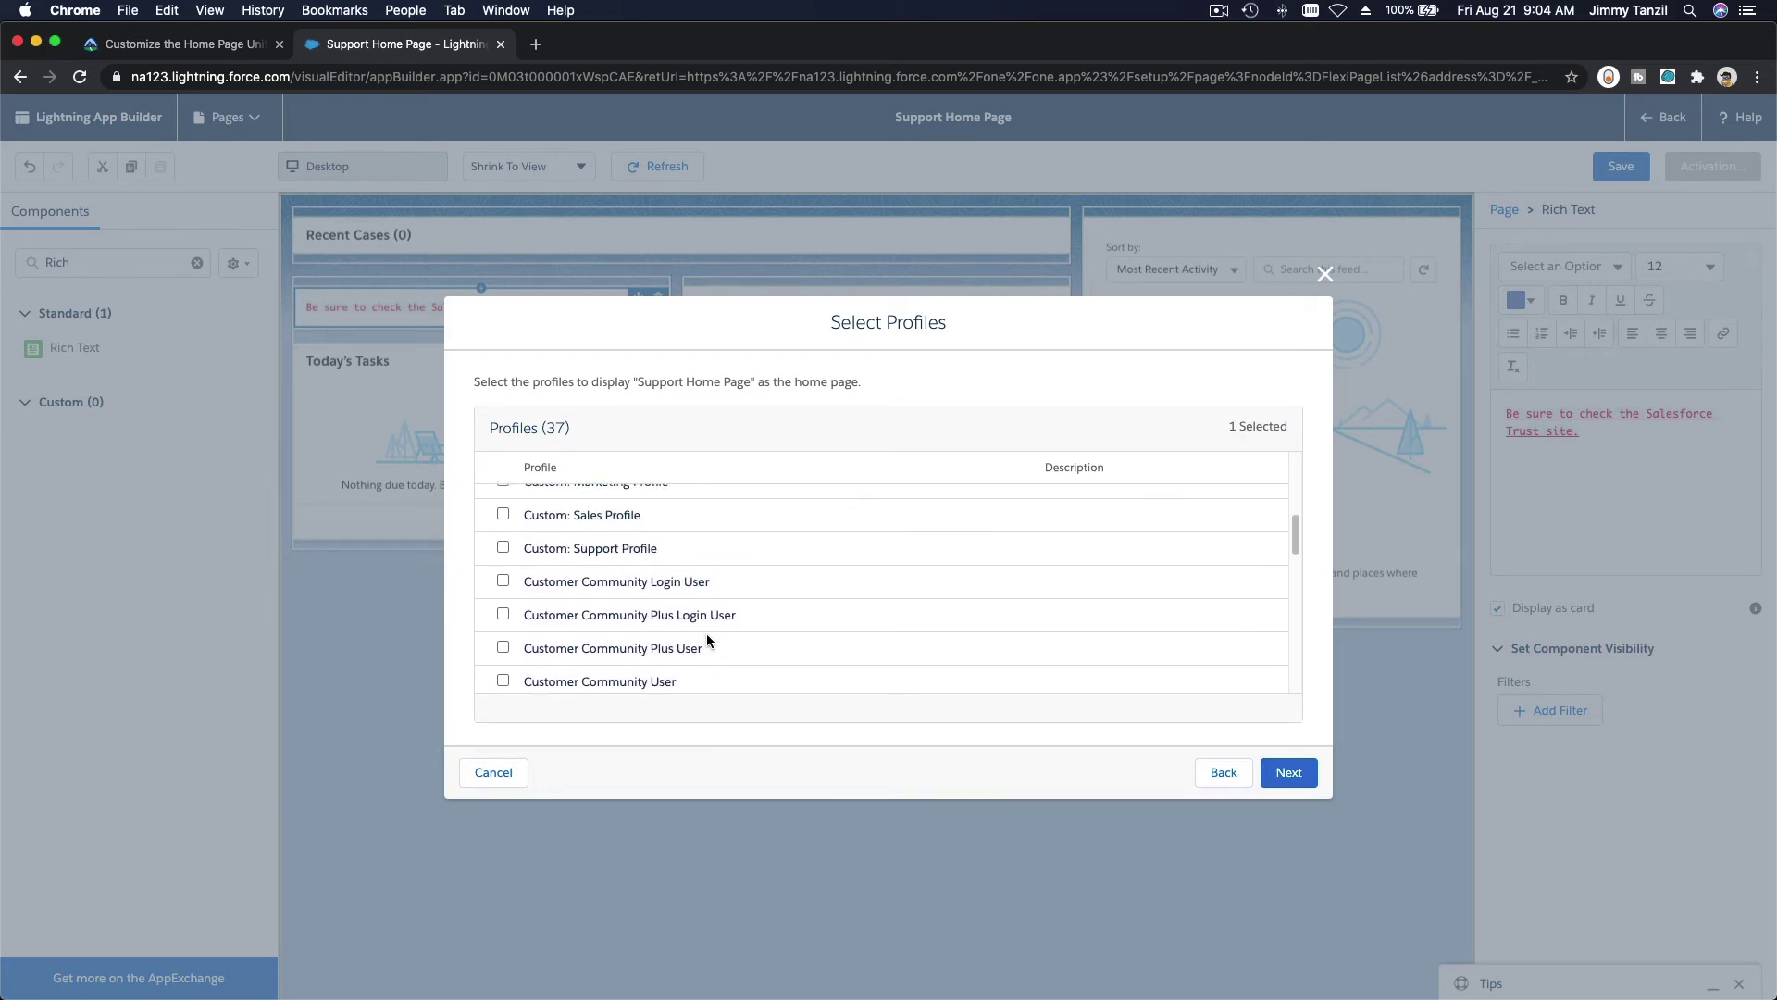
pyautogui.click(502, 550)
# Confirm against the Trailhead instructions, review both assignments, and save the activation
pyautogui.scroll(3, 646, 581)
pyautogui.scroll(4, 646, 581)
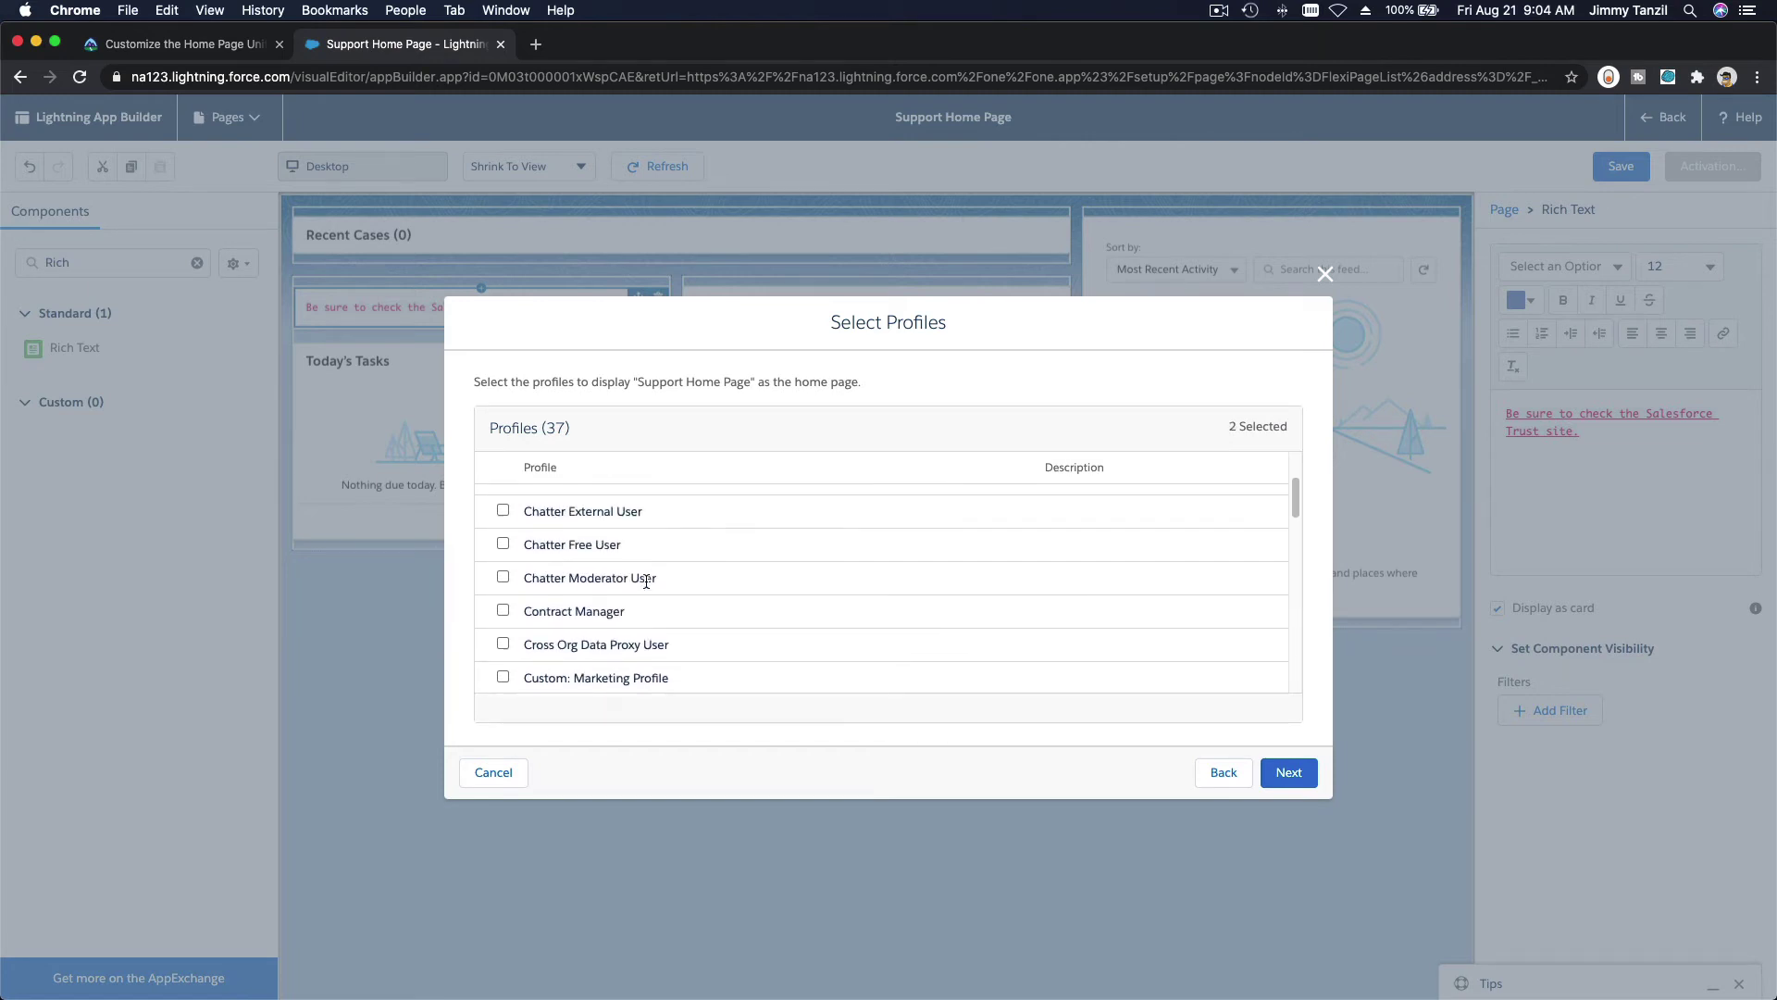
pyautogui.click(221, 53)
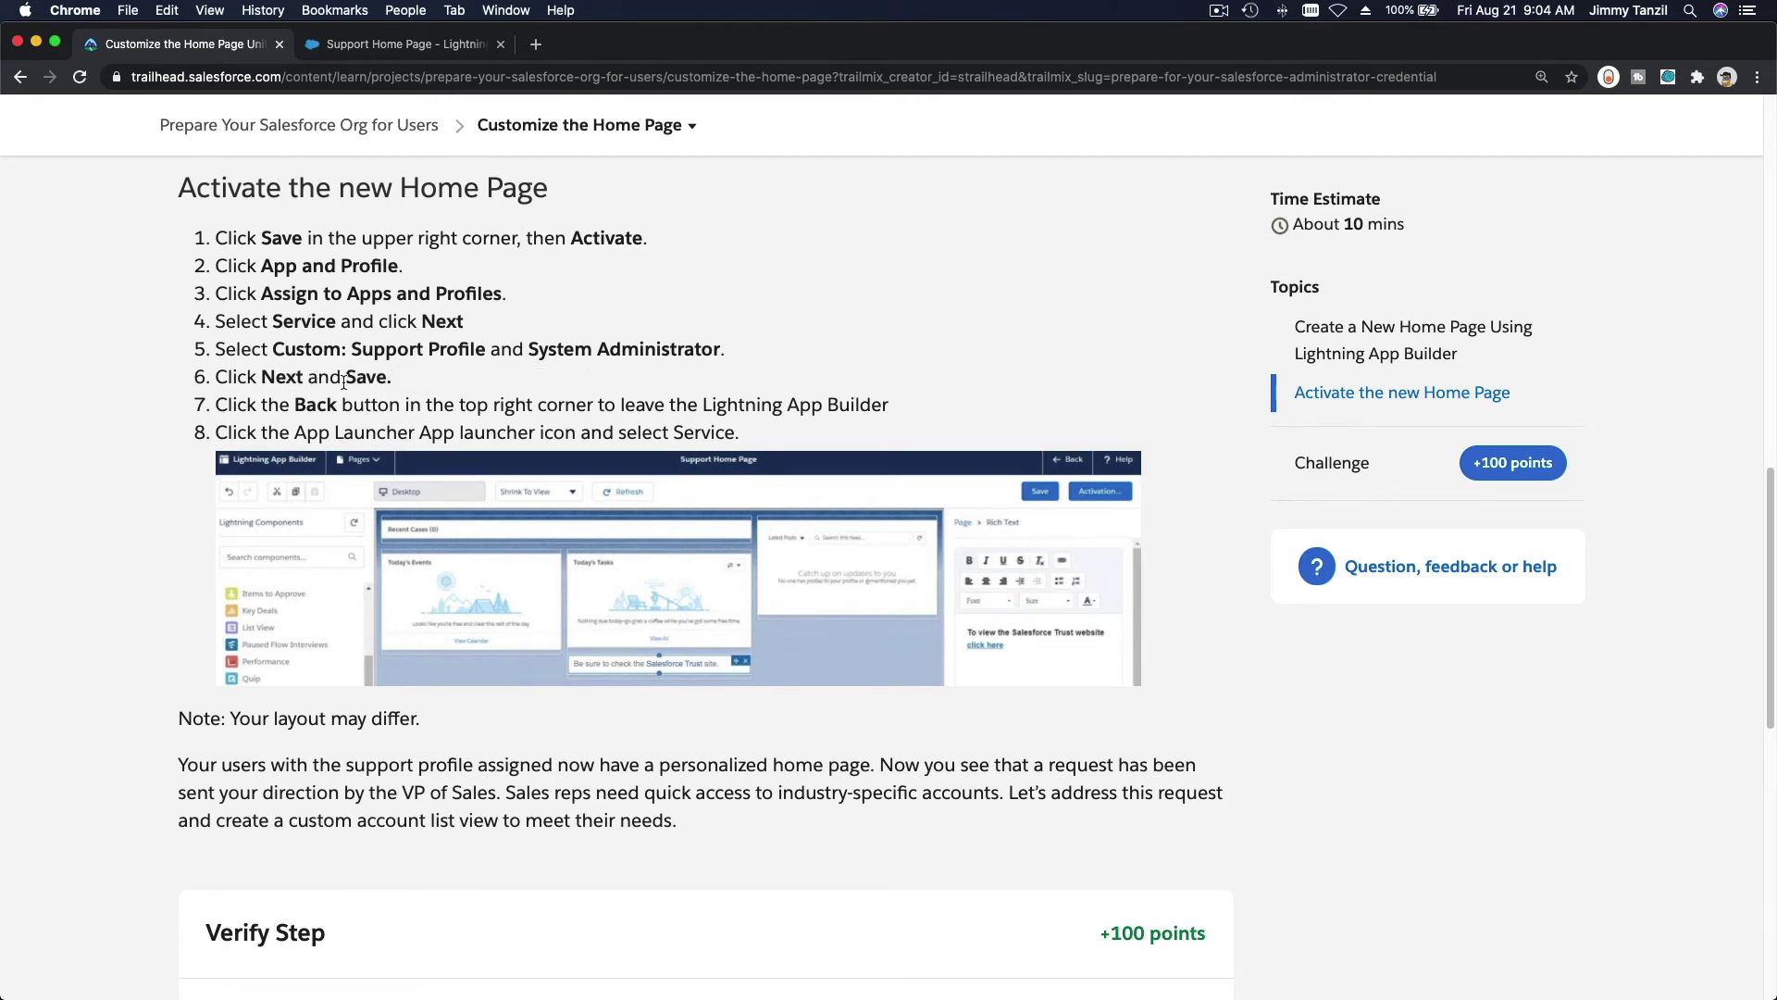
pyautogui.click(419, 43)
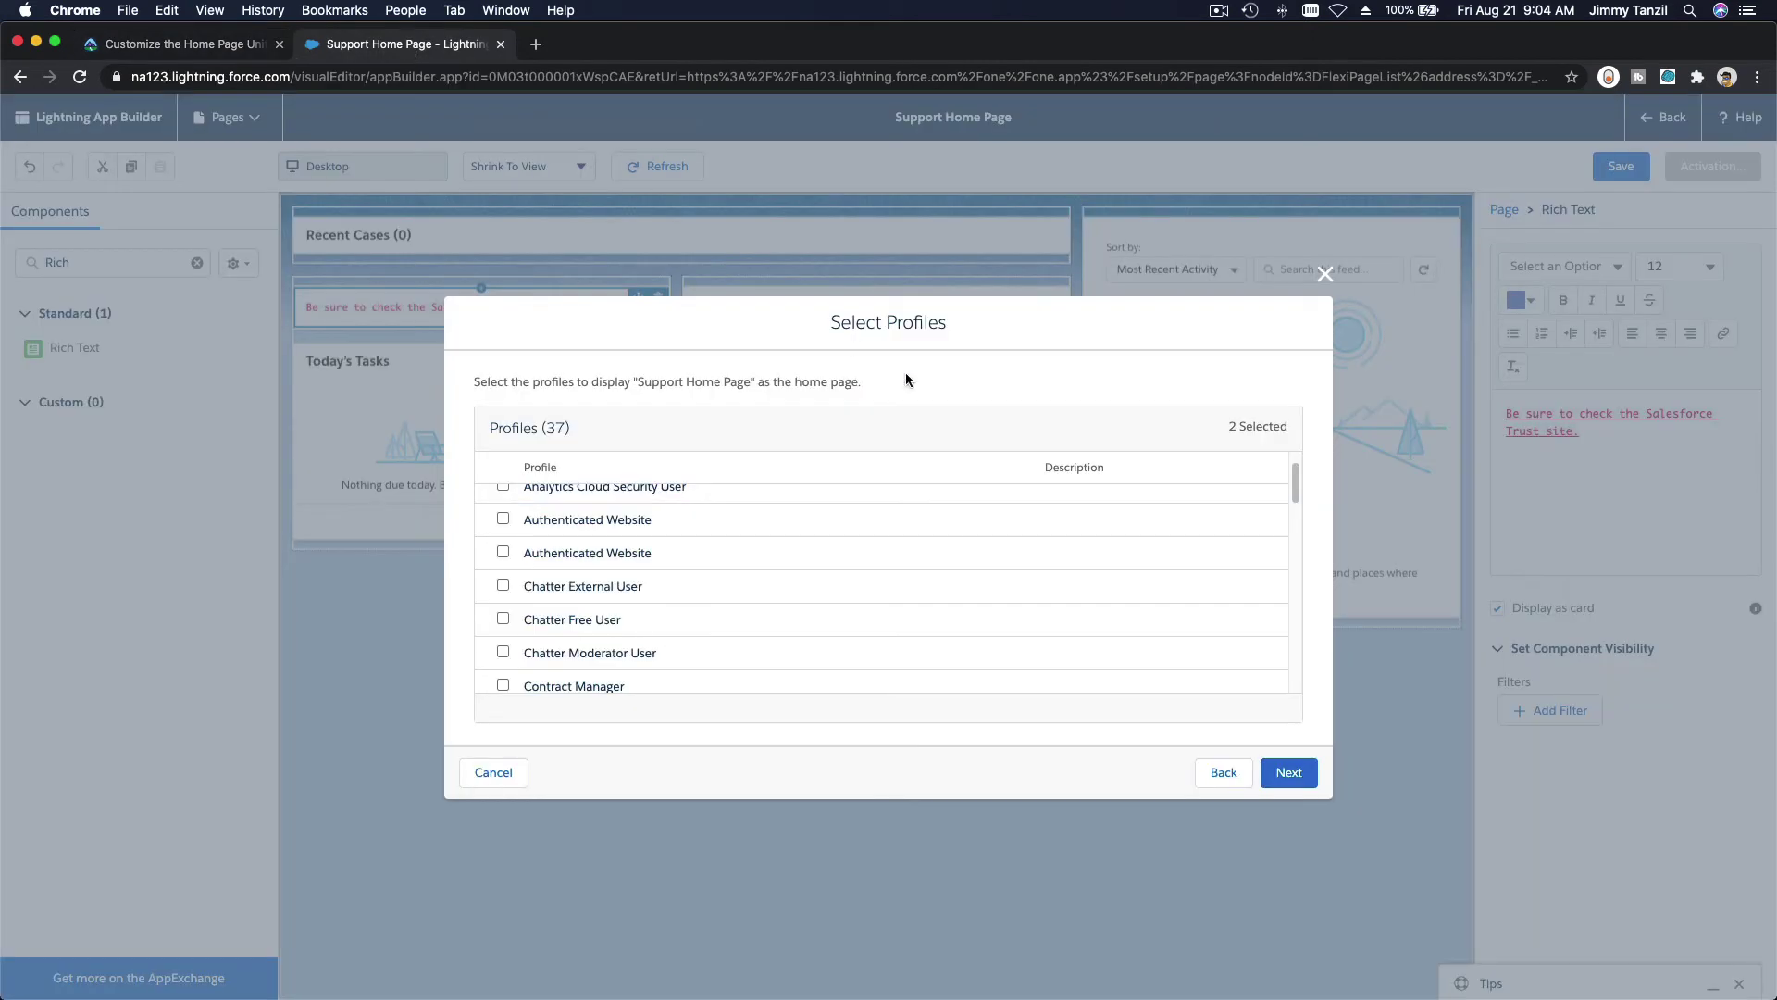
pyautogui.click(1295, 772)
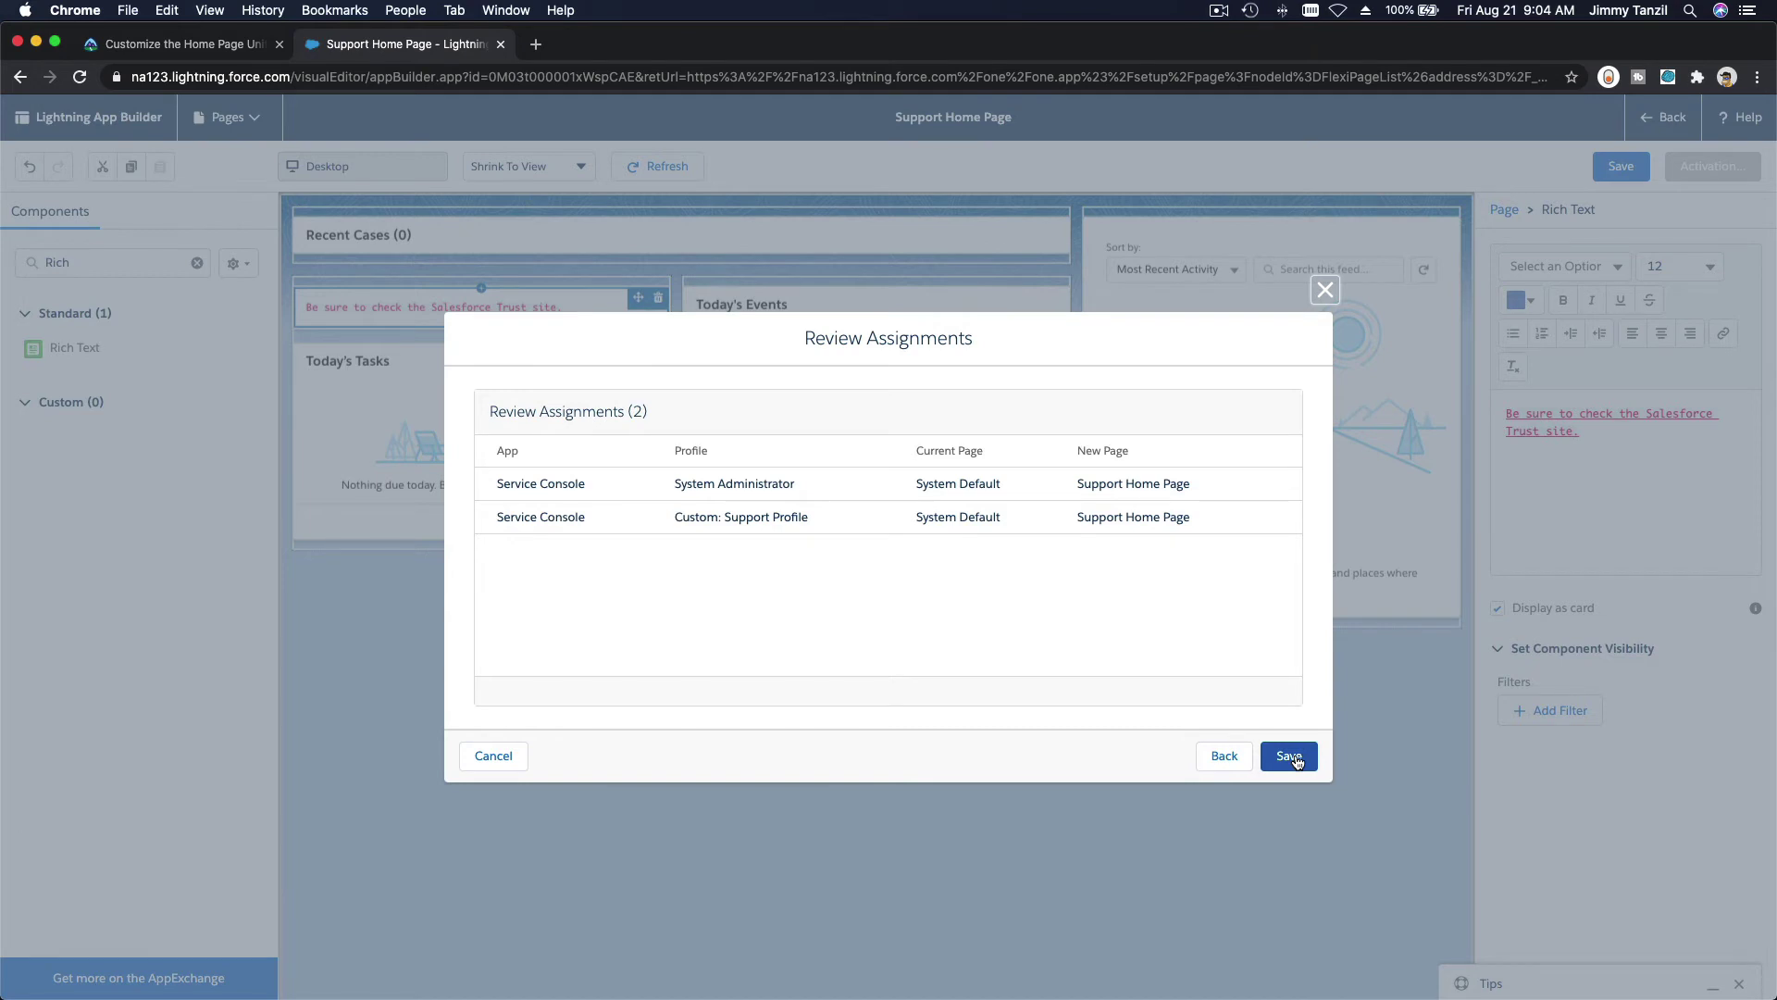
pyautogui.click(1296, 759)
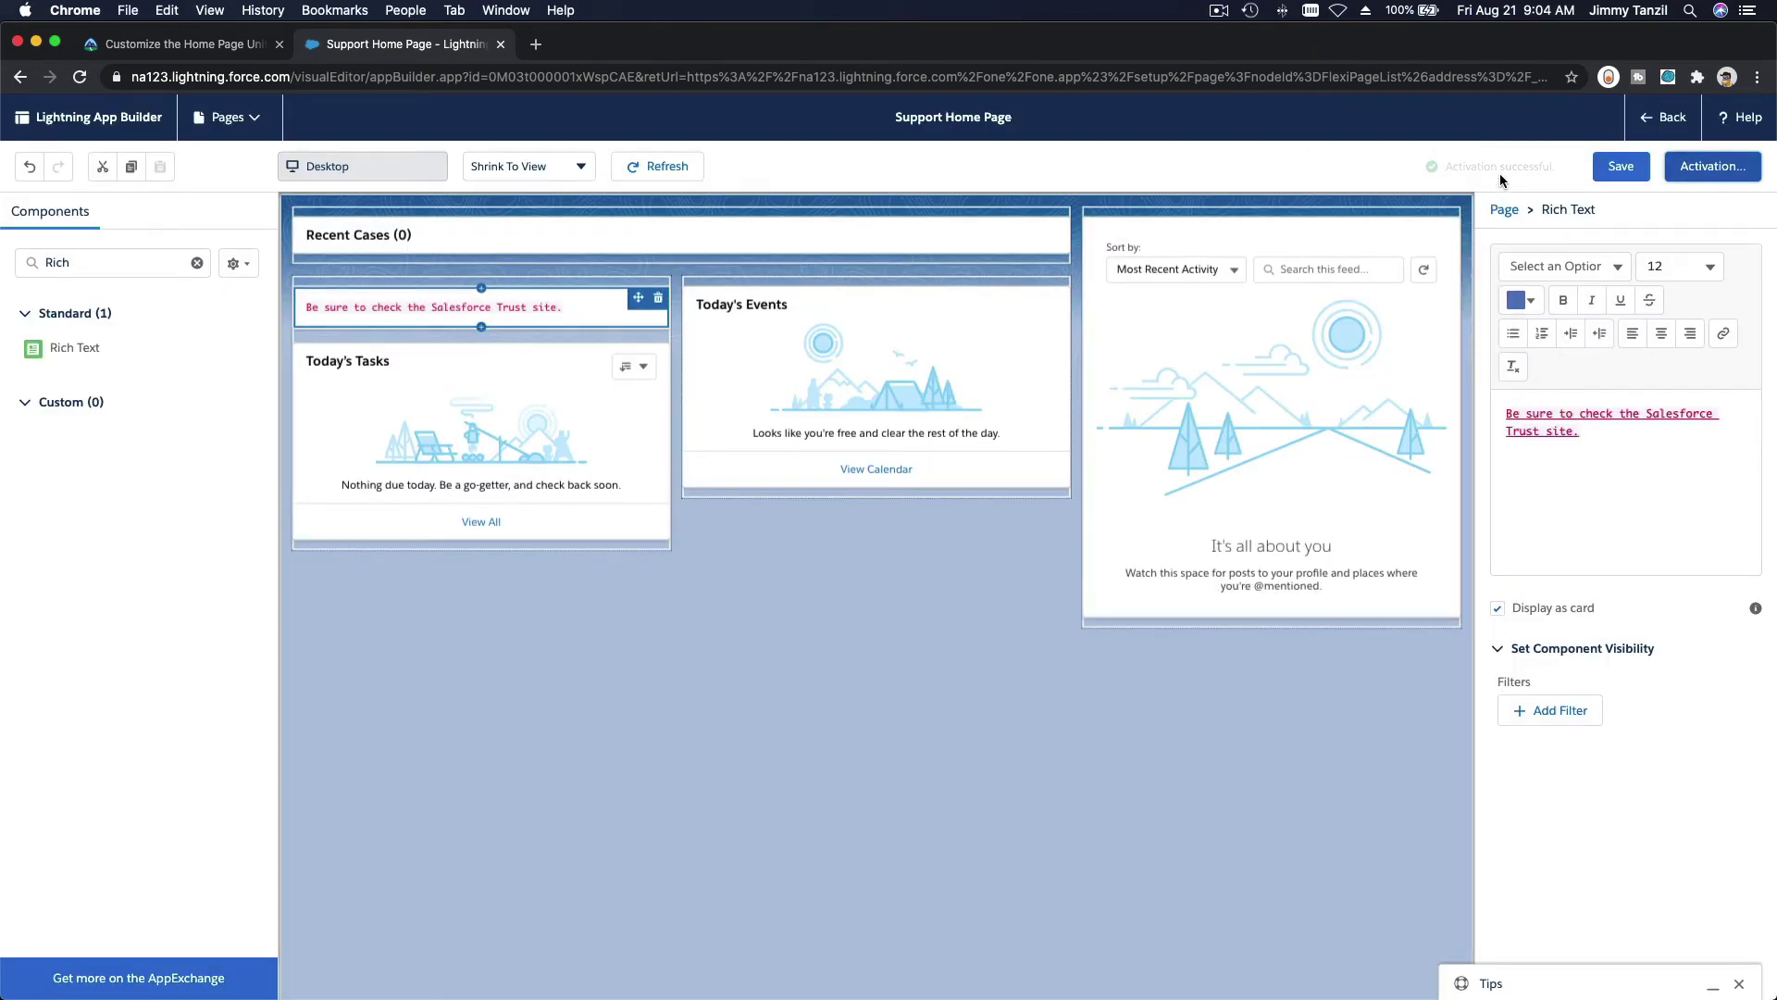
# Recheck the Trailhead instructions and return to the page editor
pyautogui.click(153, 43)
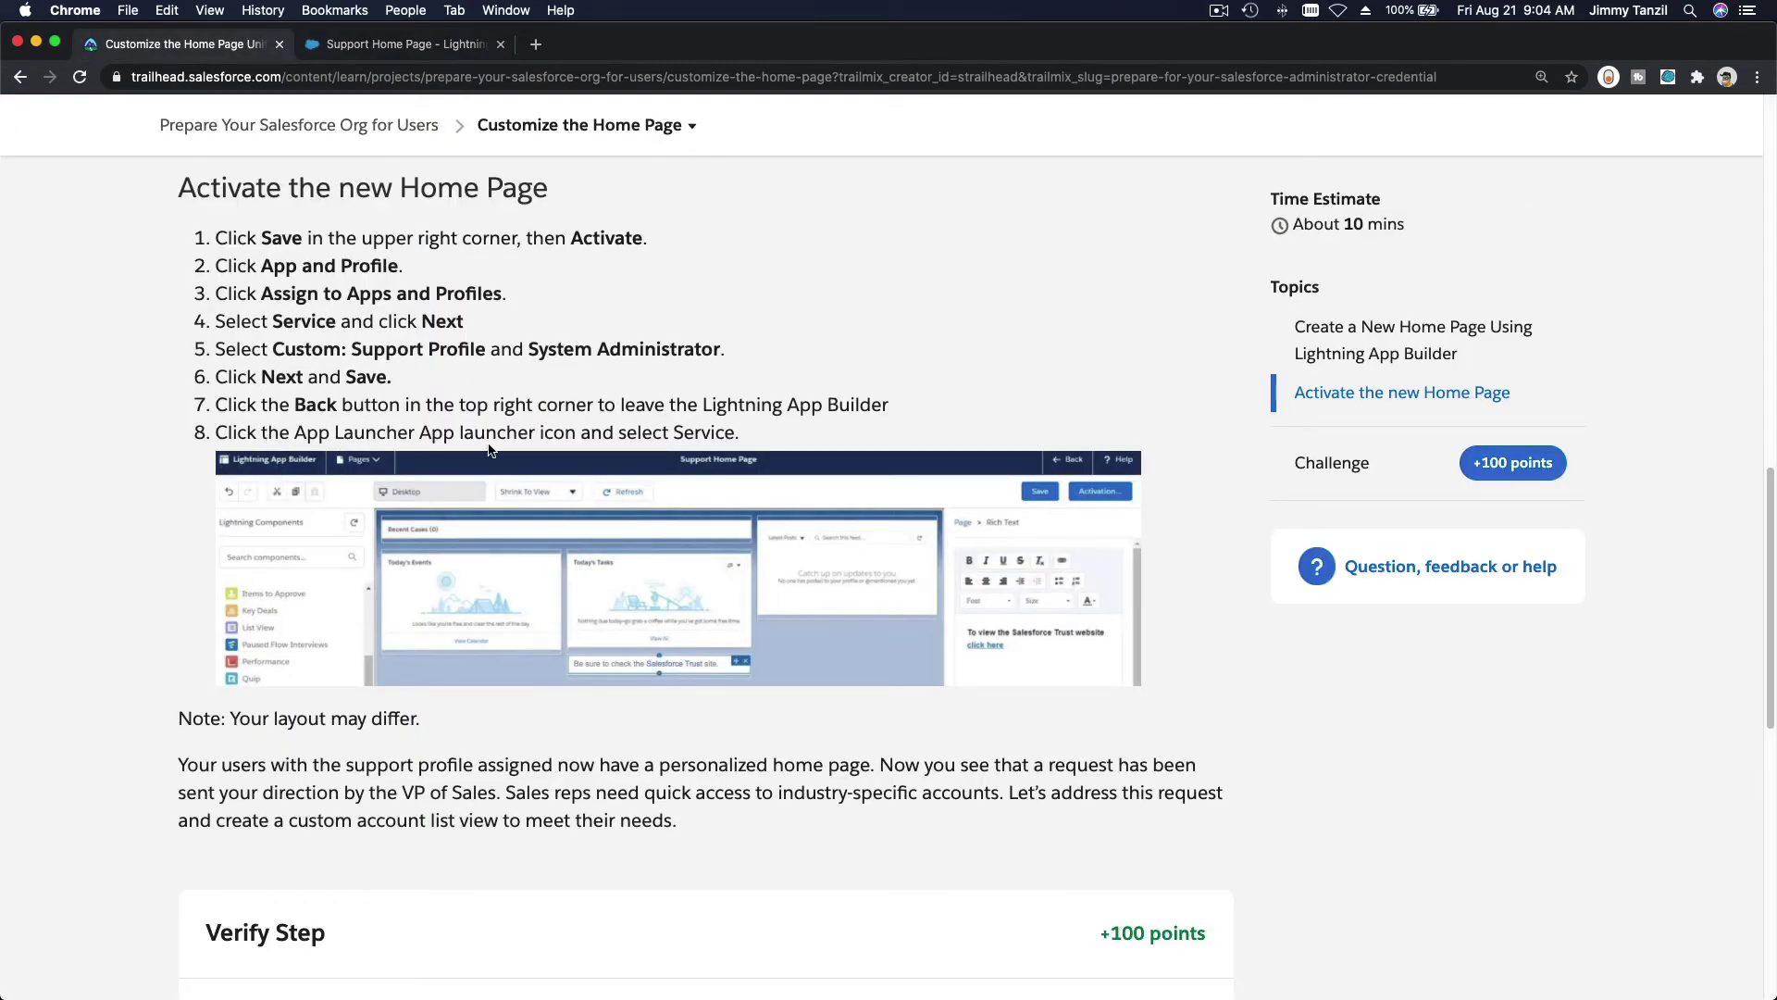
pyautogui.scroll(-3, 645, 447)
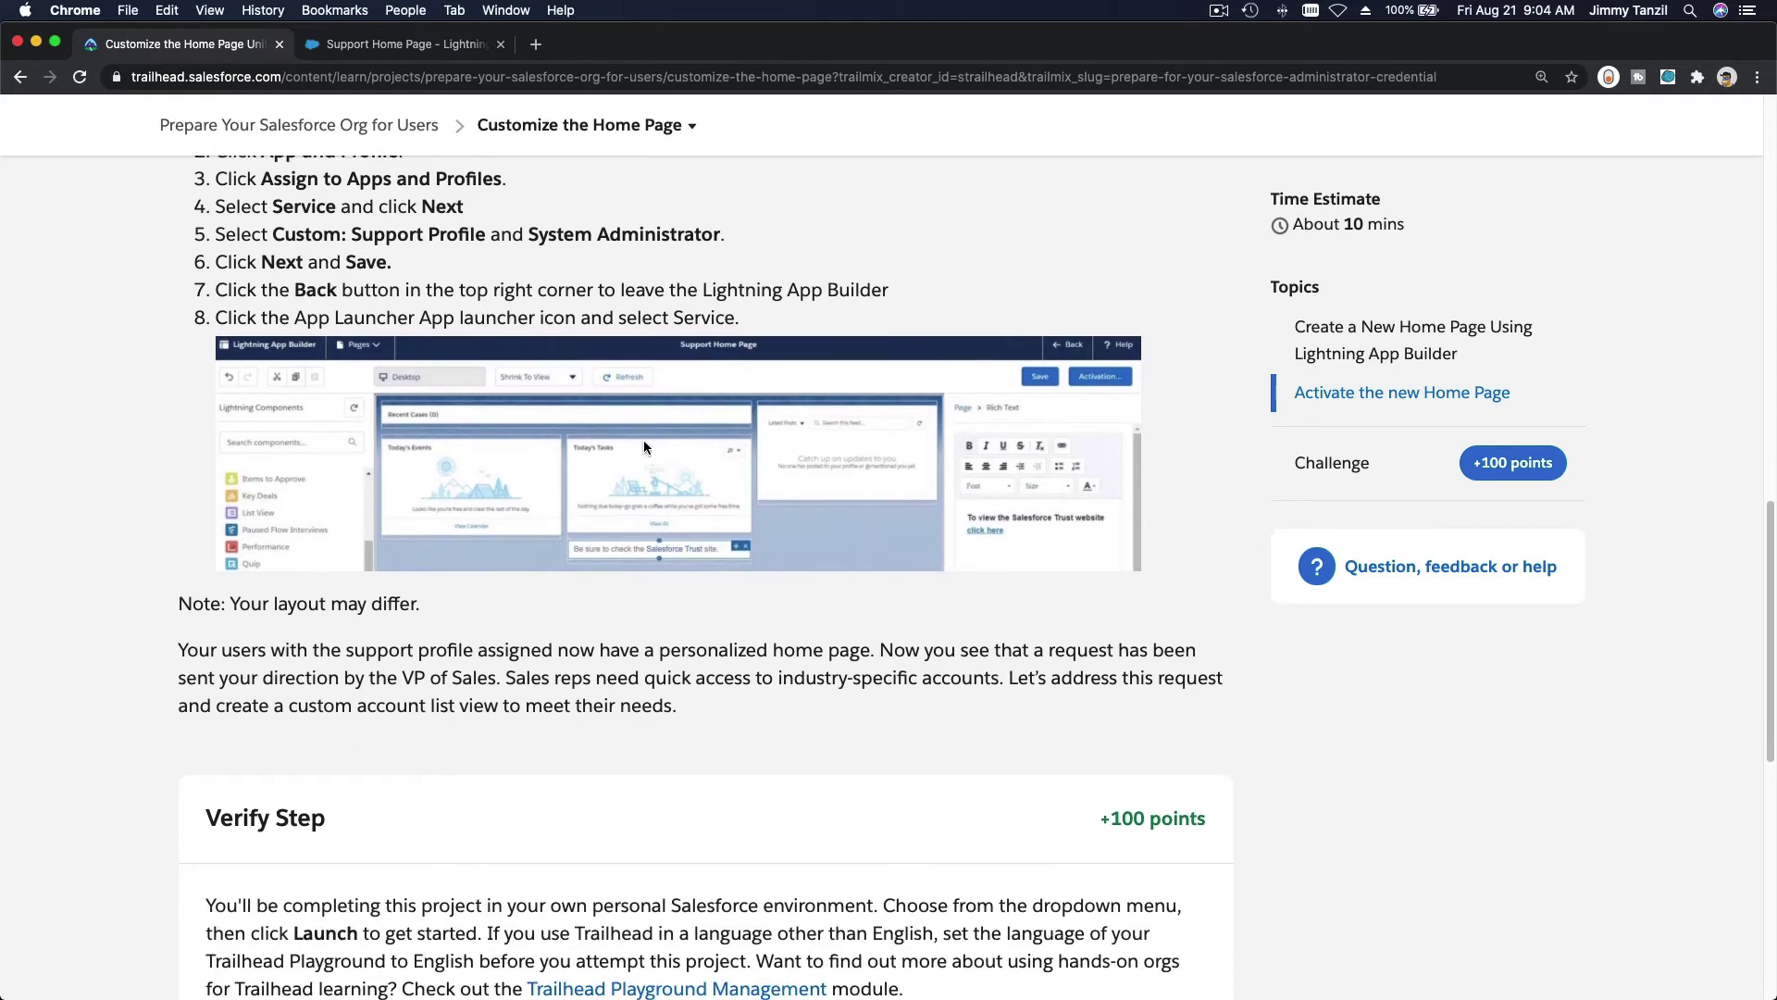
pyautogui.click(390, 47)
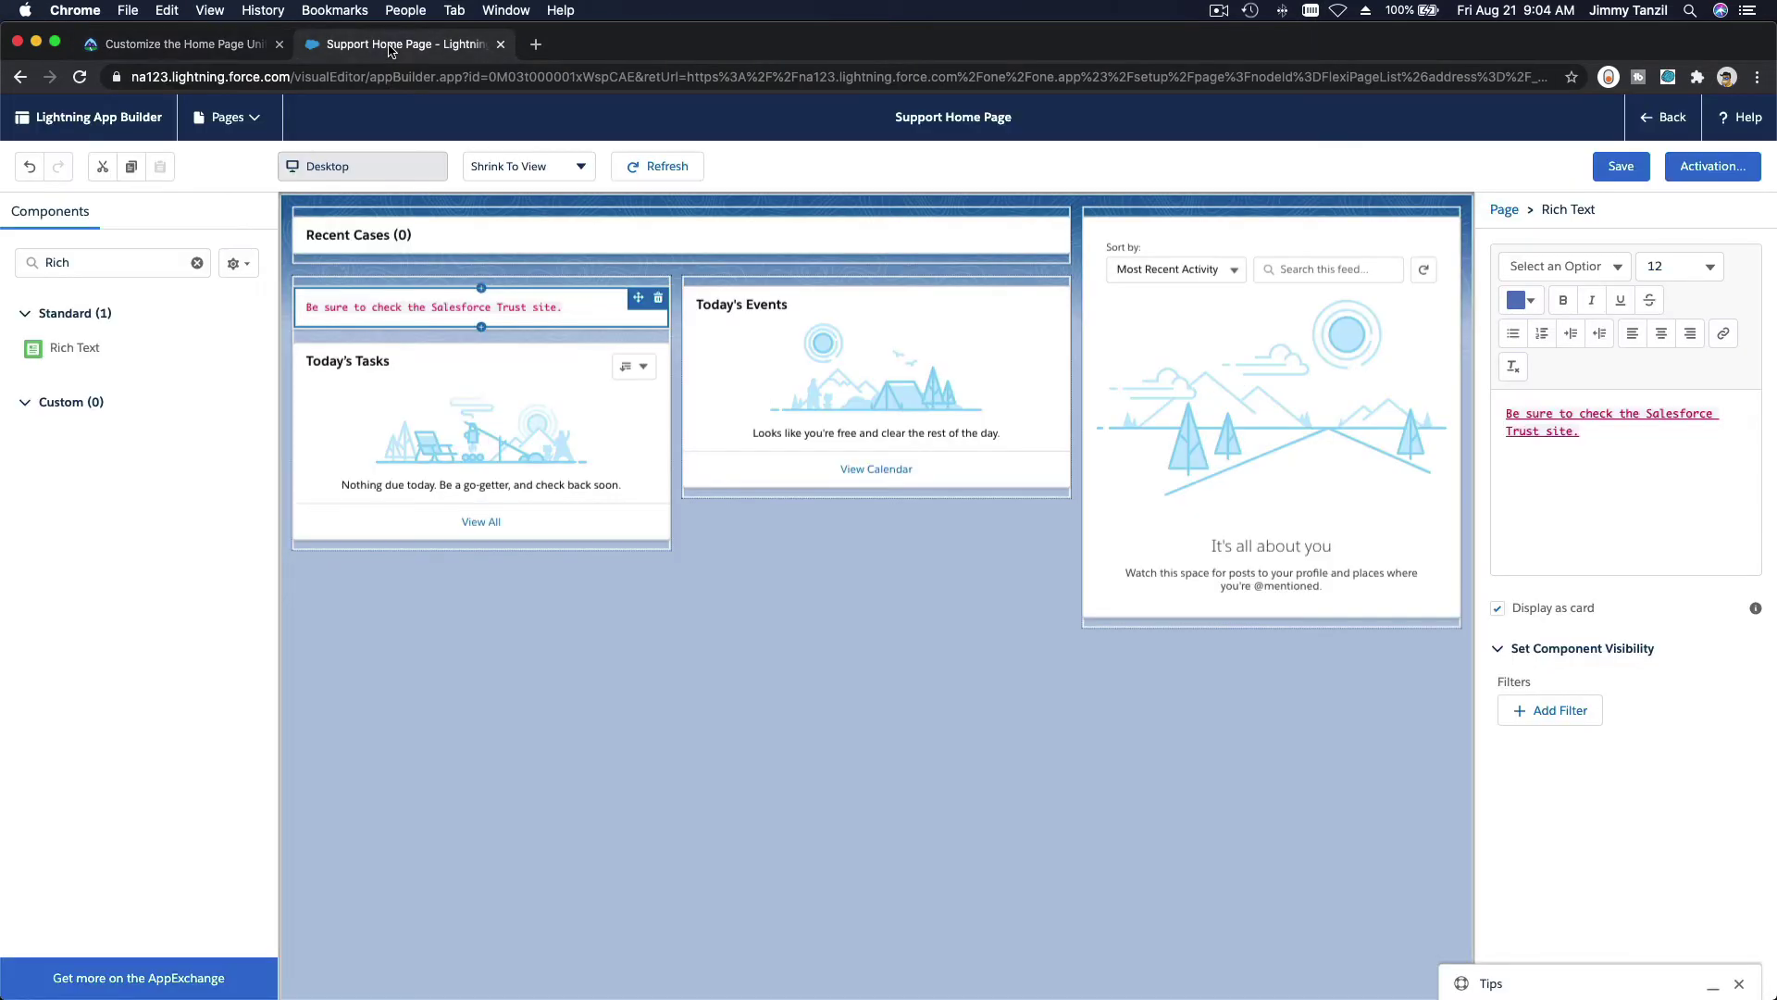
# Leave App Builder and open the Service Console app via App Launcher search 'serv'
pyautogui.click(1668, 129)
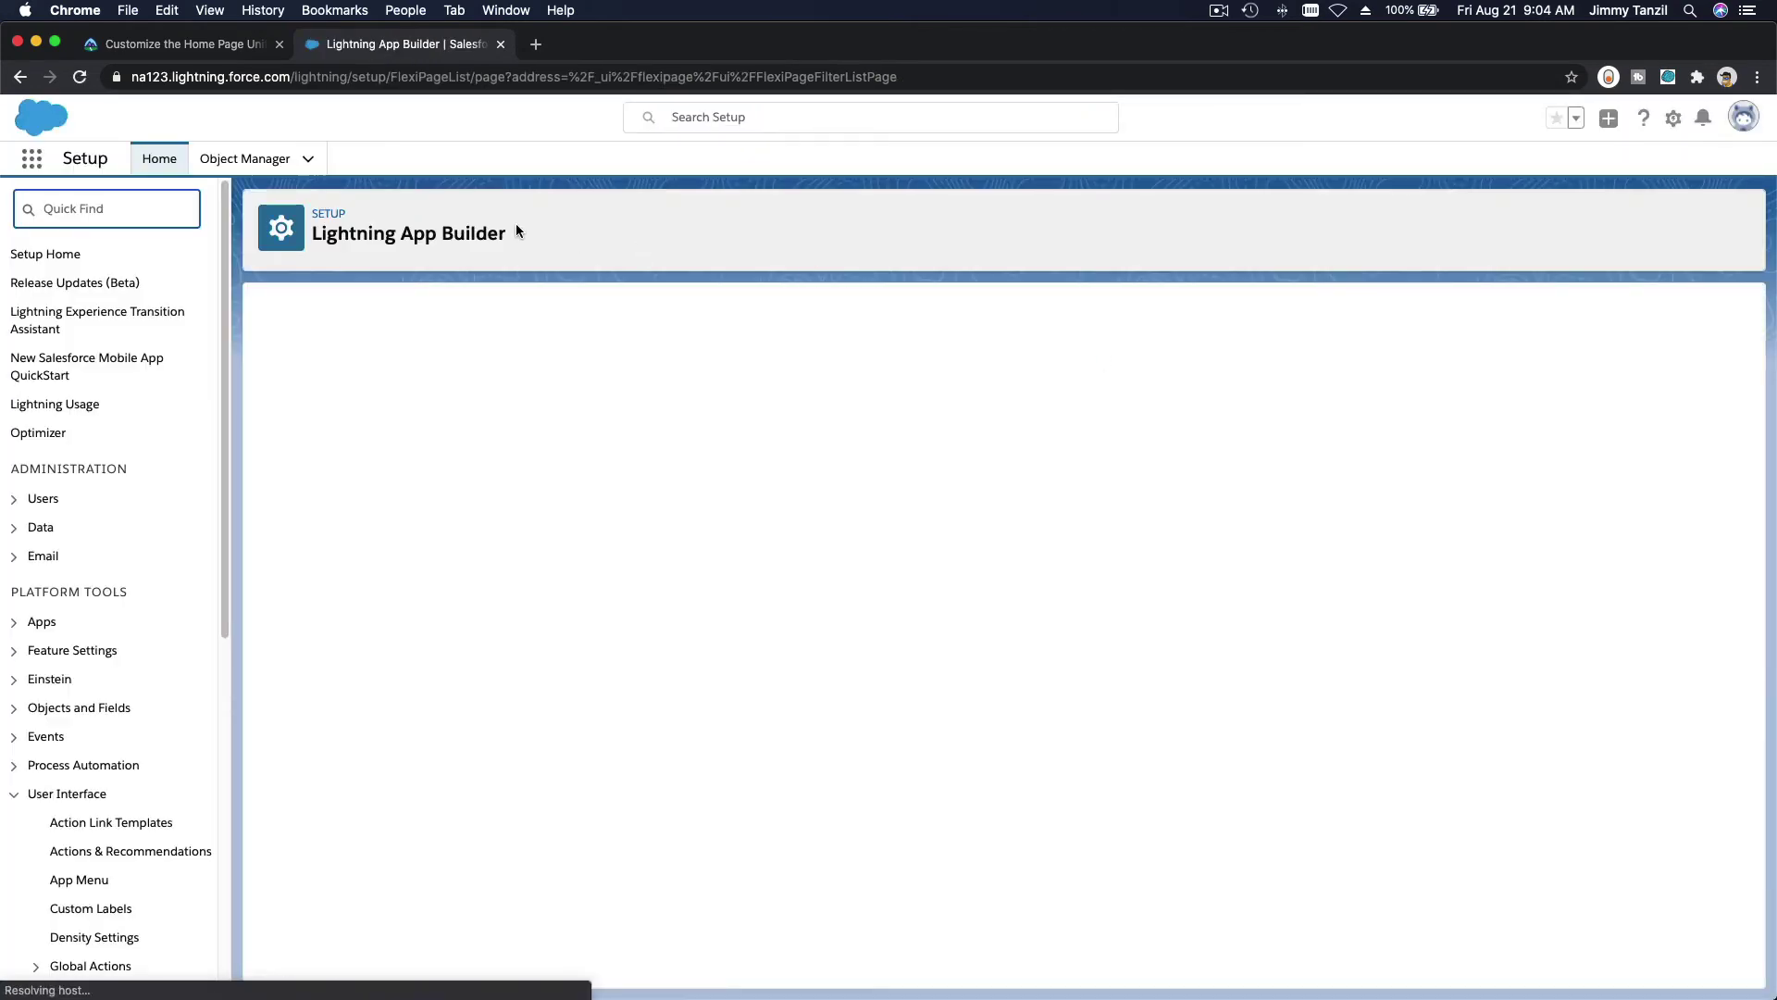
pyautogui.click(31, 159)
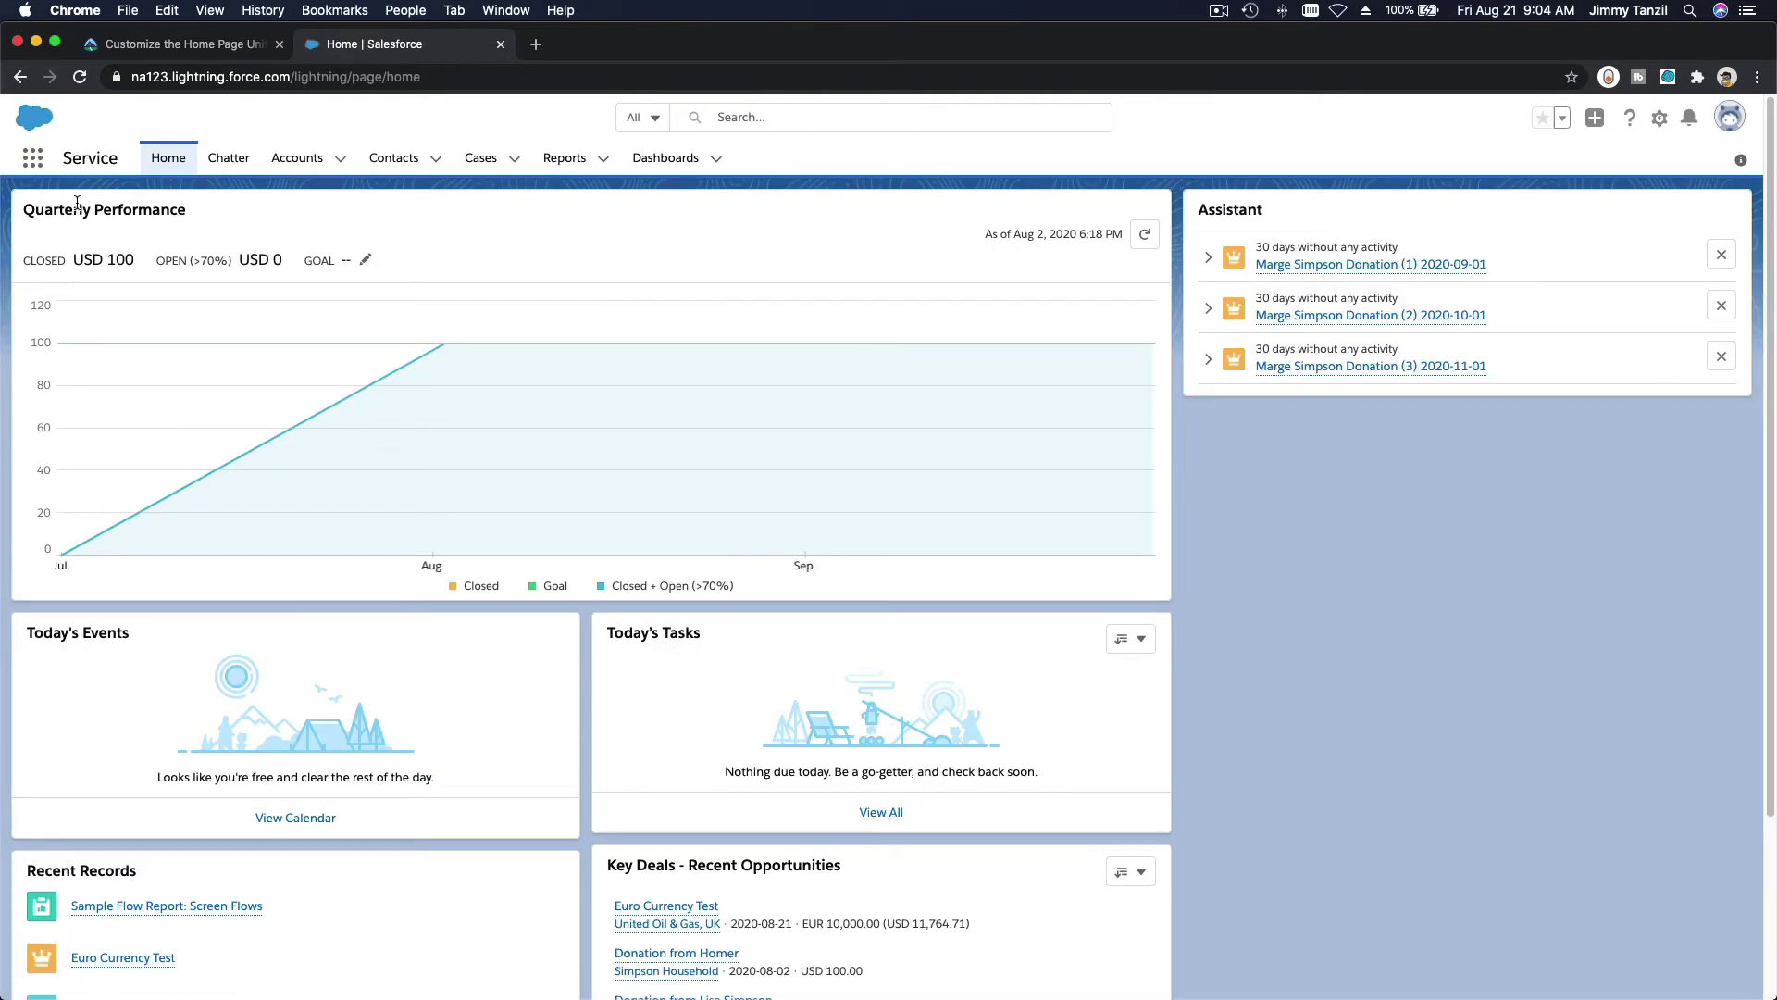
pyautogui.click(33, 158)
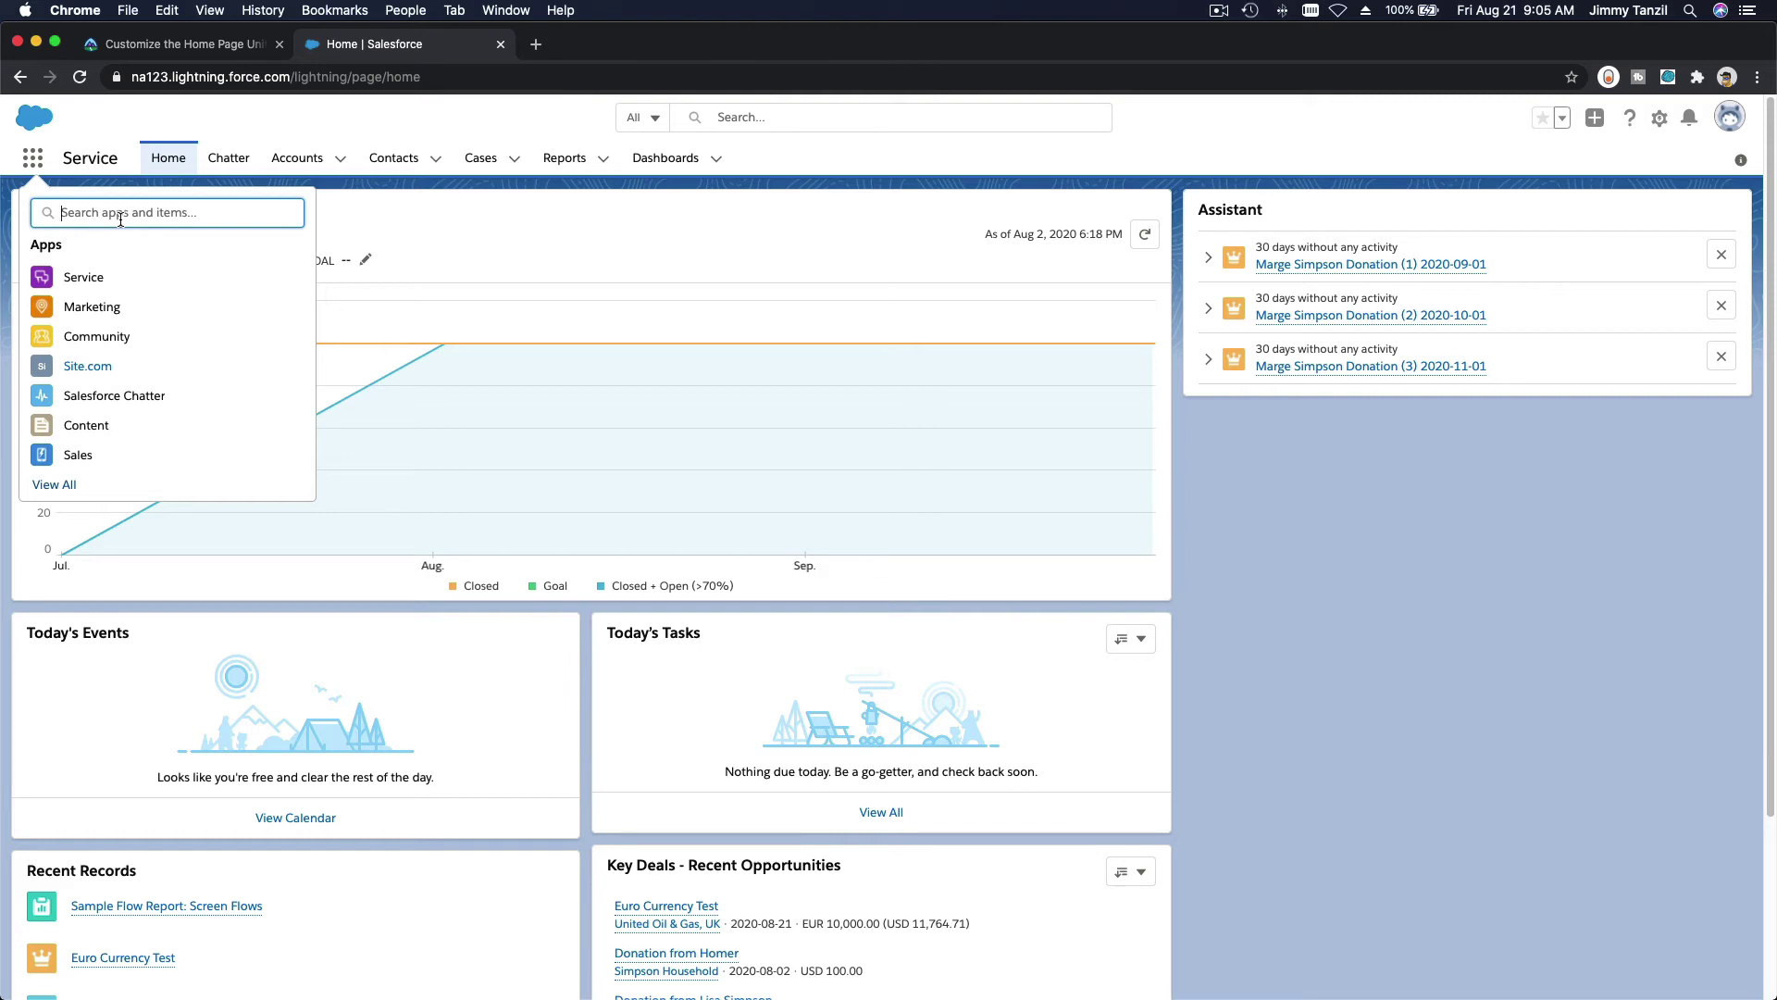
pyautogui.write('serv')
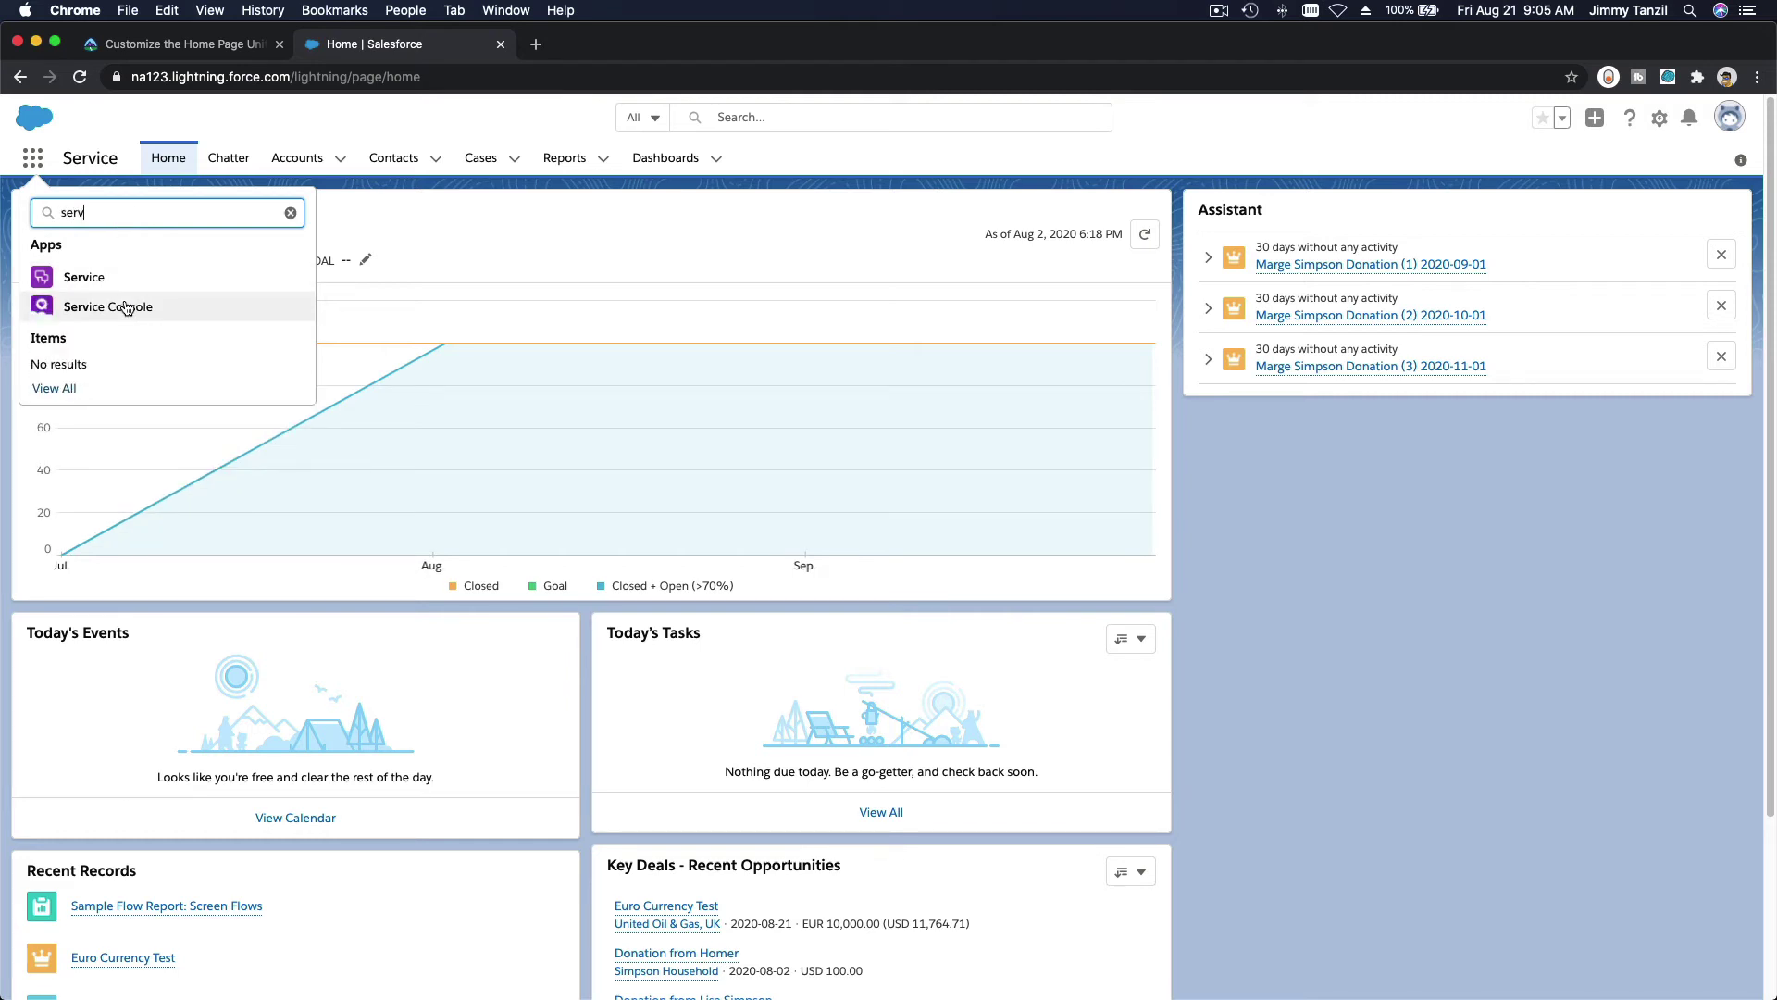
pyautogui.click(125, 307)
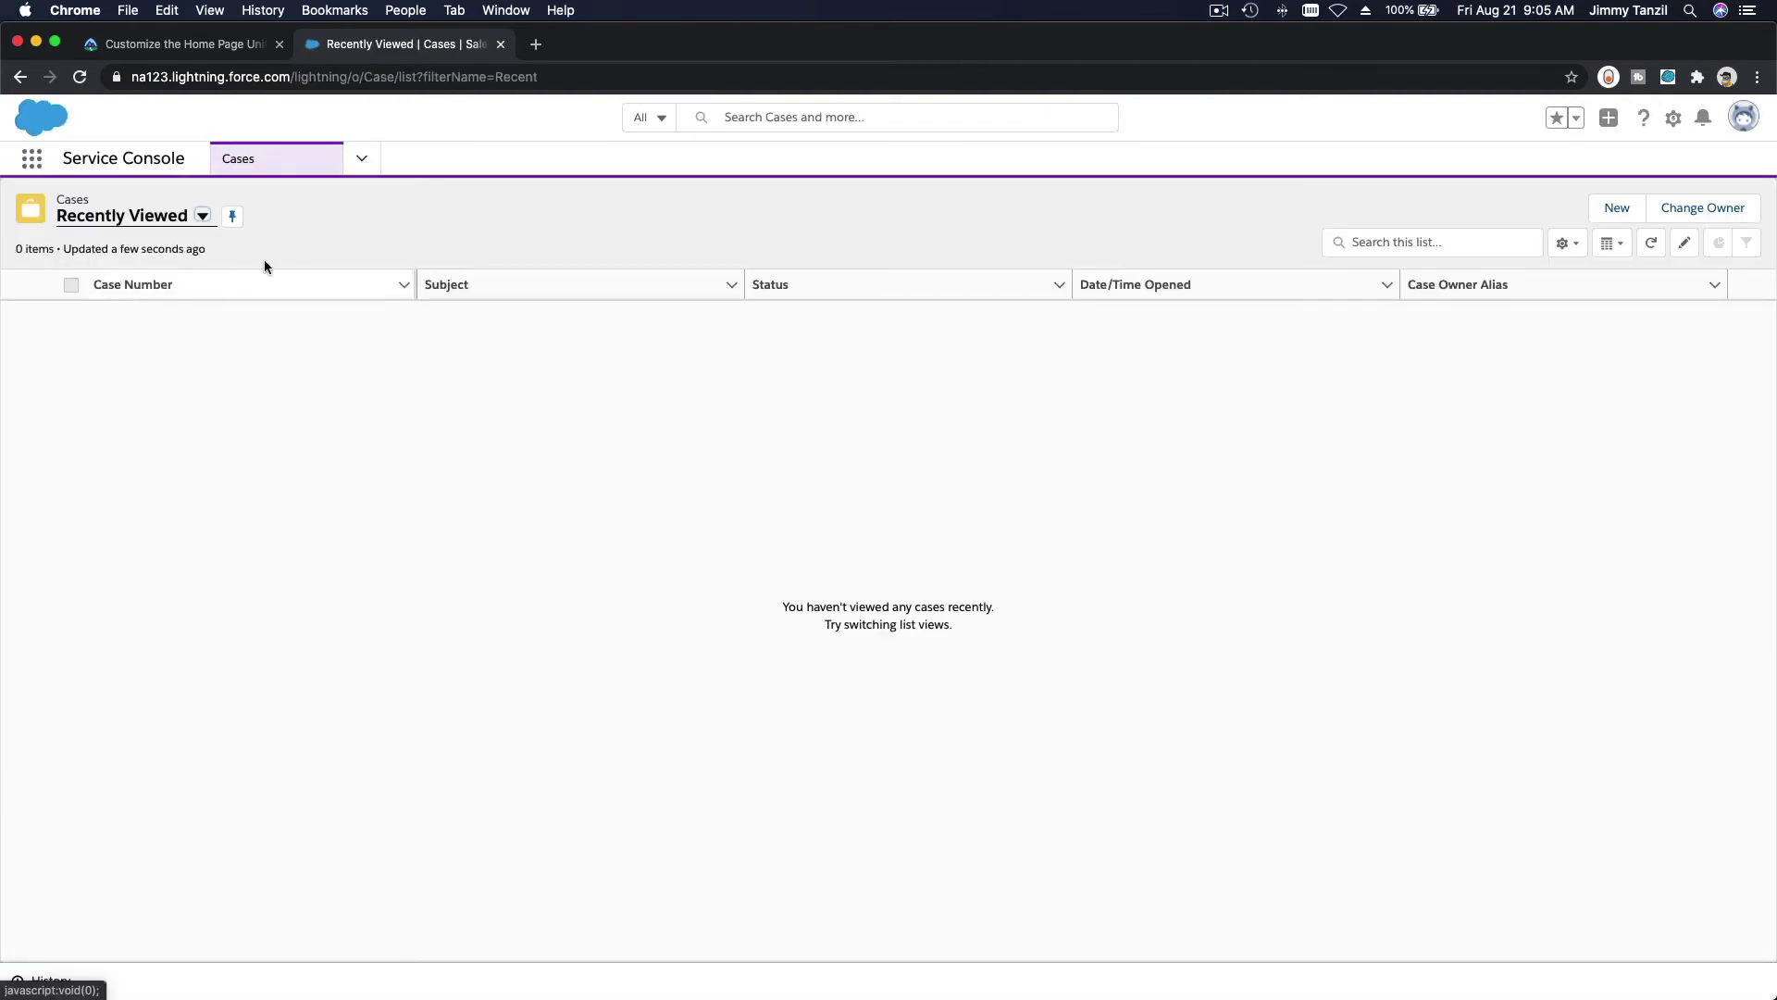
pyautogui.click(32, 159)
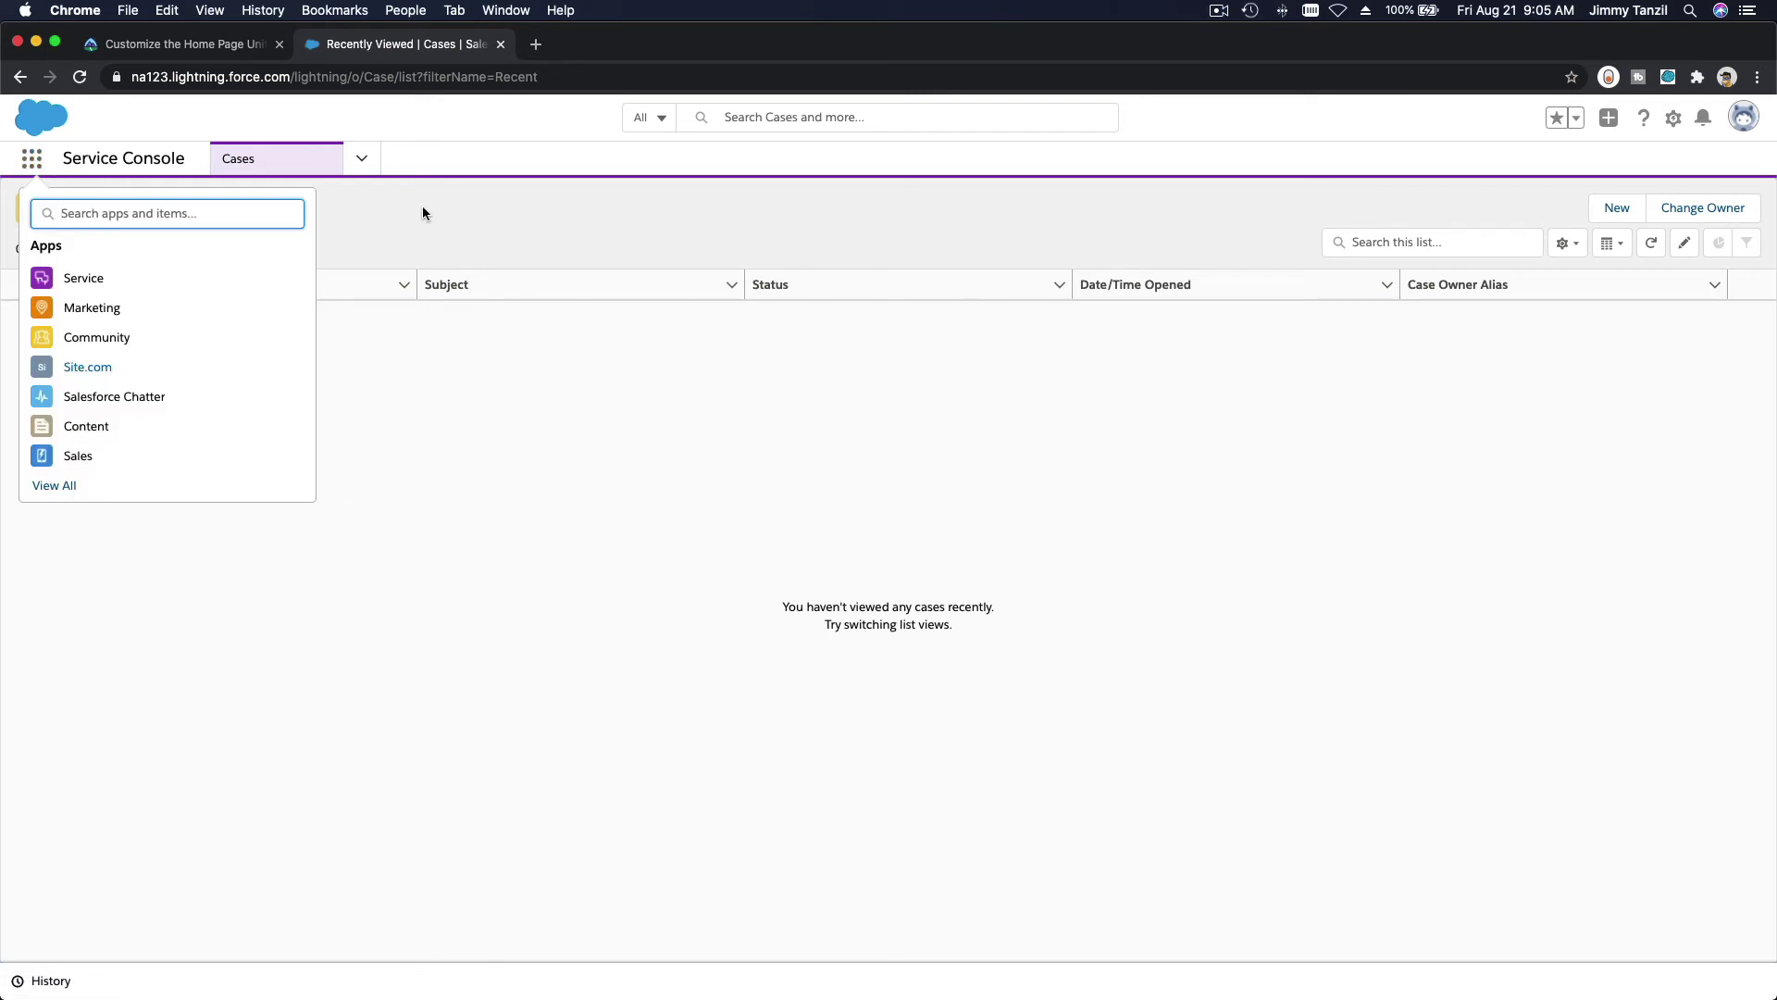
# Go to Setup, find Lightning App Builder with Quick Find 'light', and edit Support Home Page
pyautogui.press('Escape')
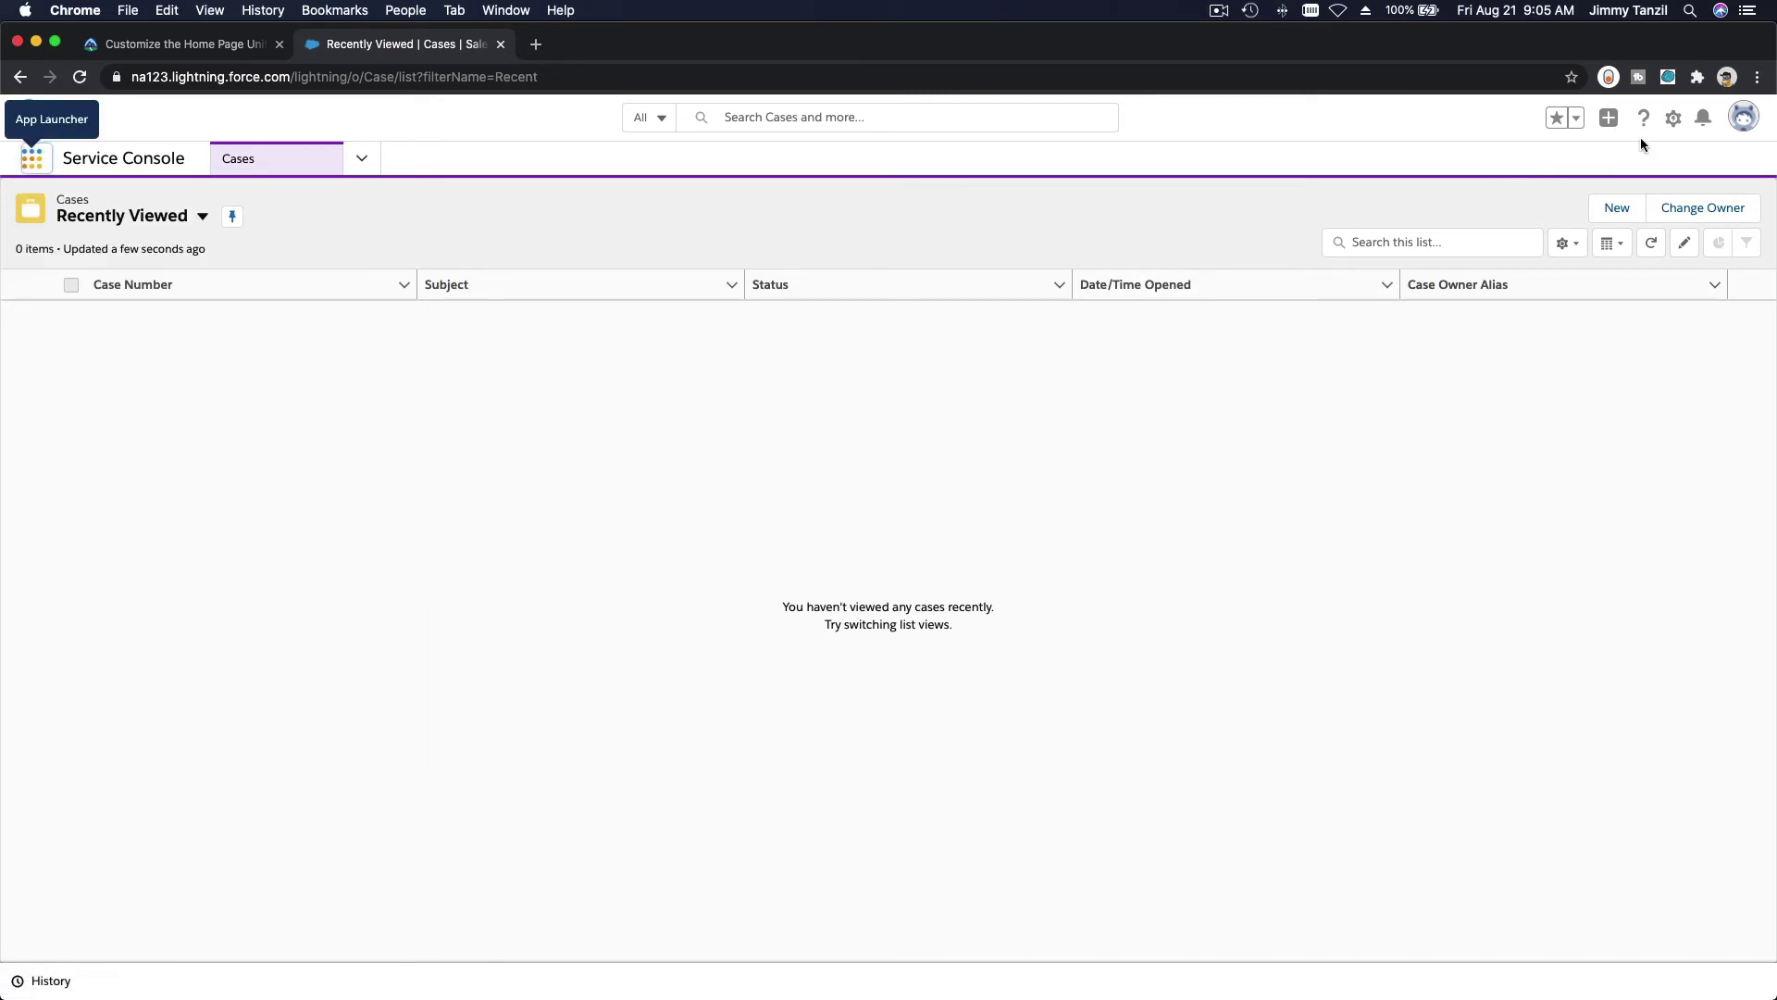
pyautogui.click(1679, 126)
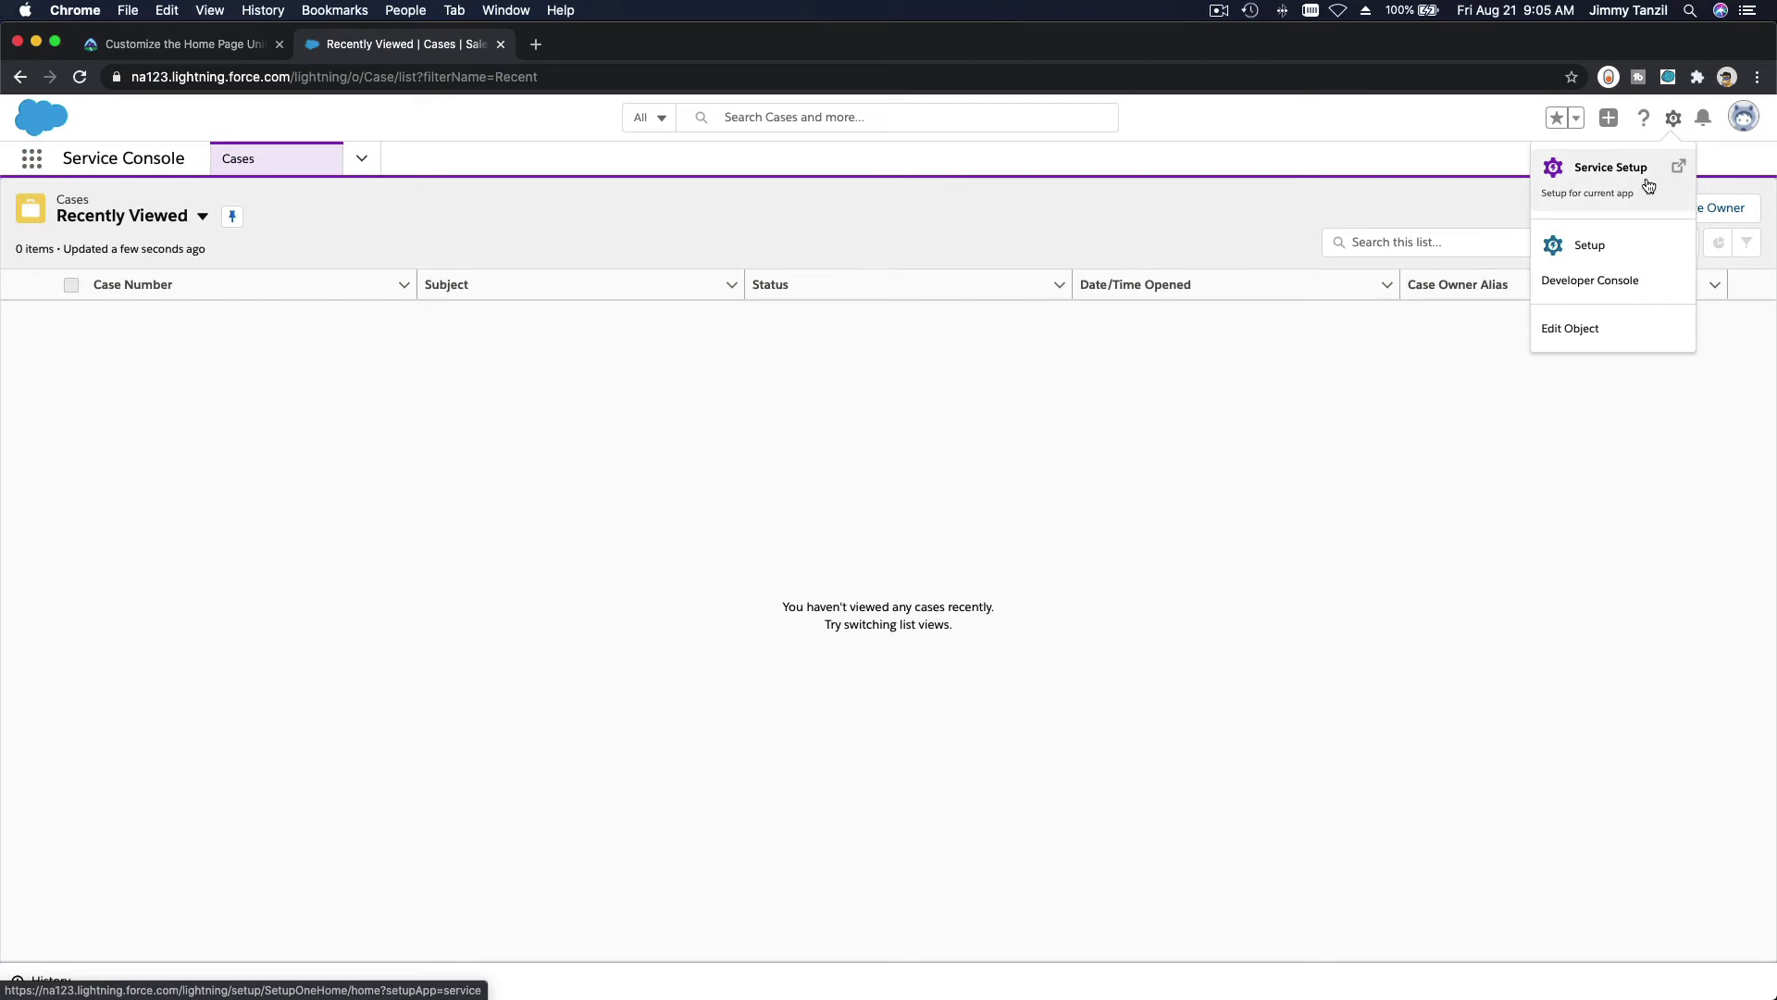
pyautogui.click(1639, 248)
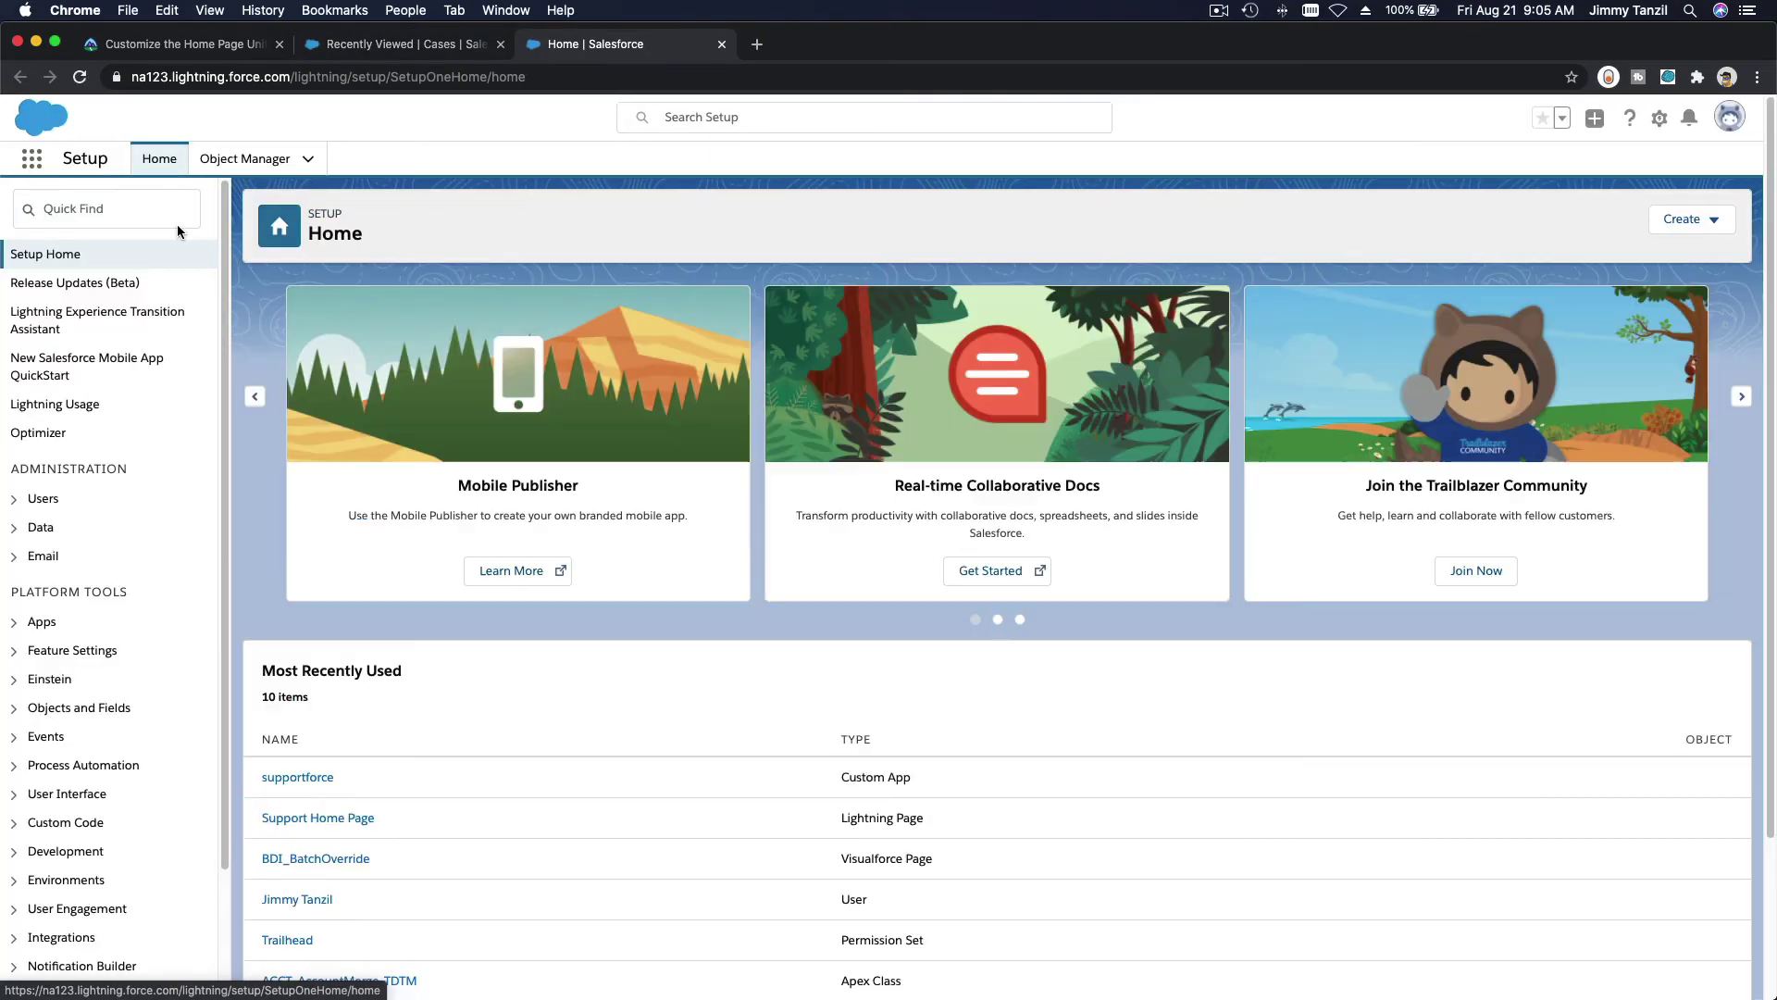
pyautogui.click(146, 220)
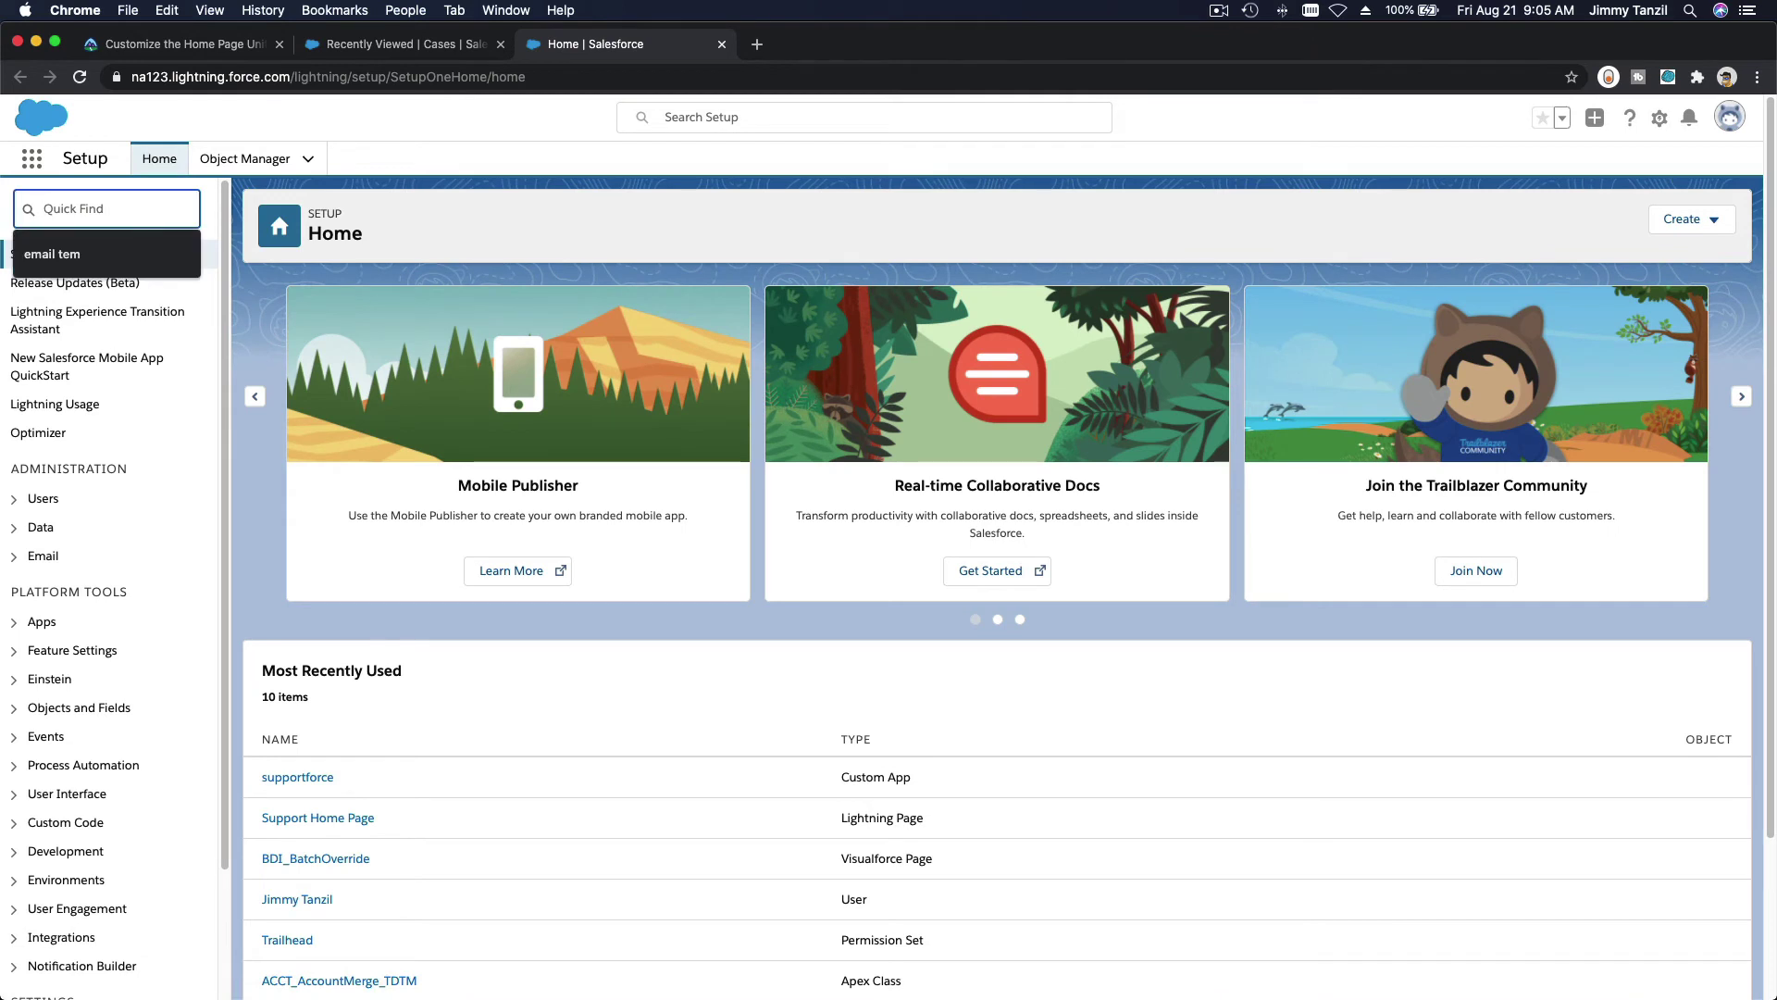
pyautogui.write('light')
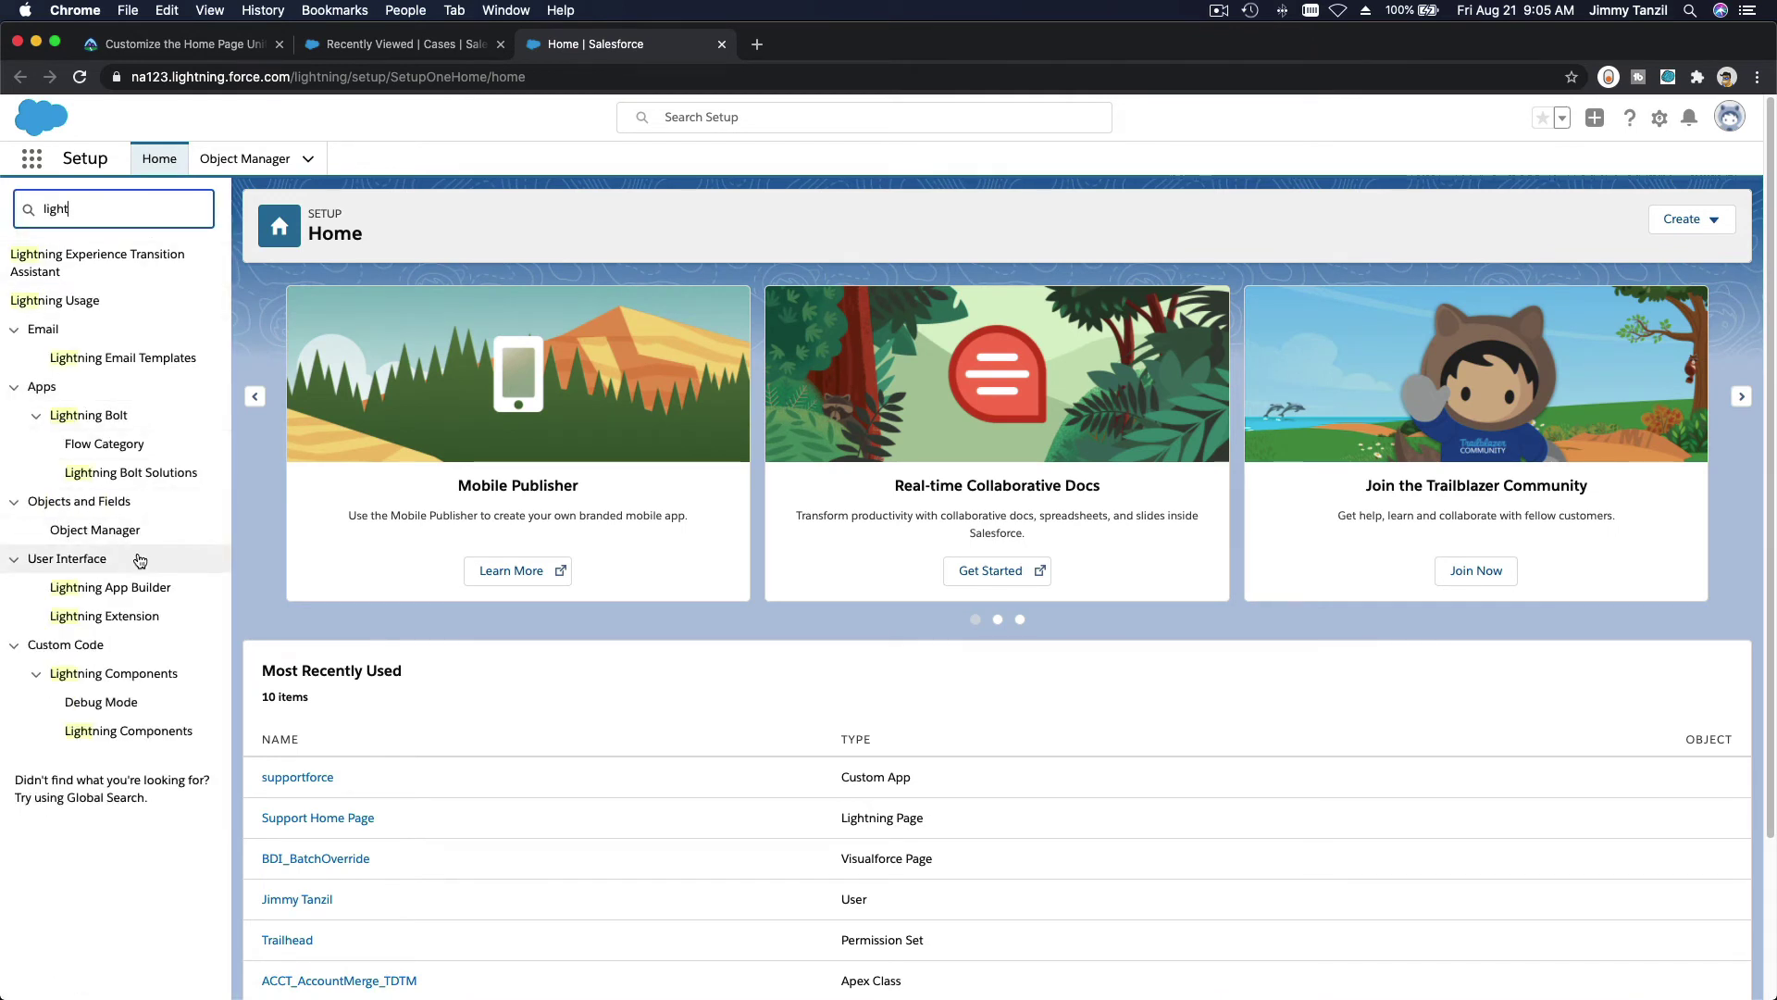
pyautogui.click(132, 589)
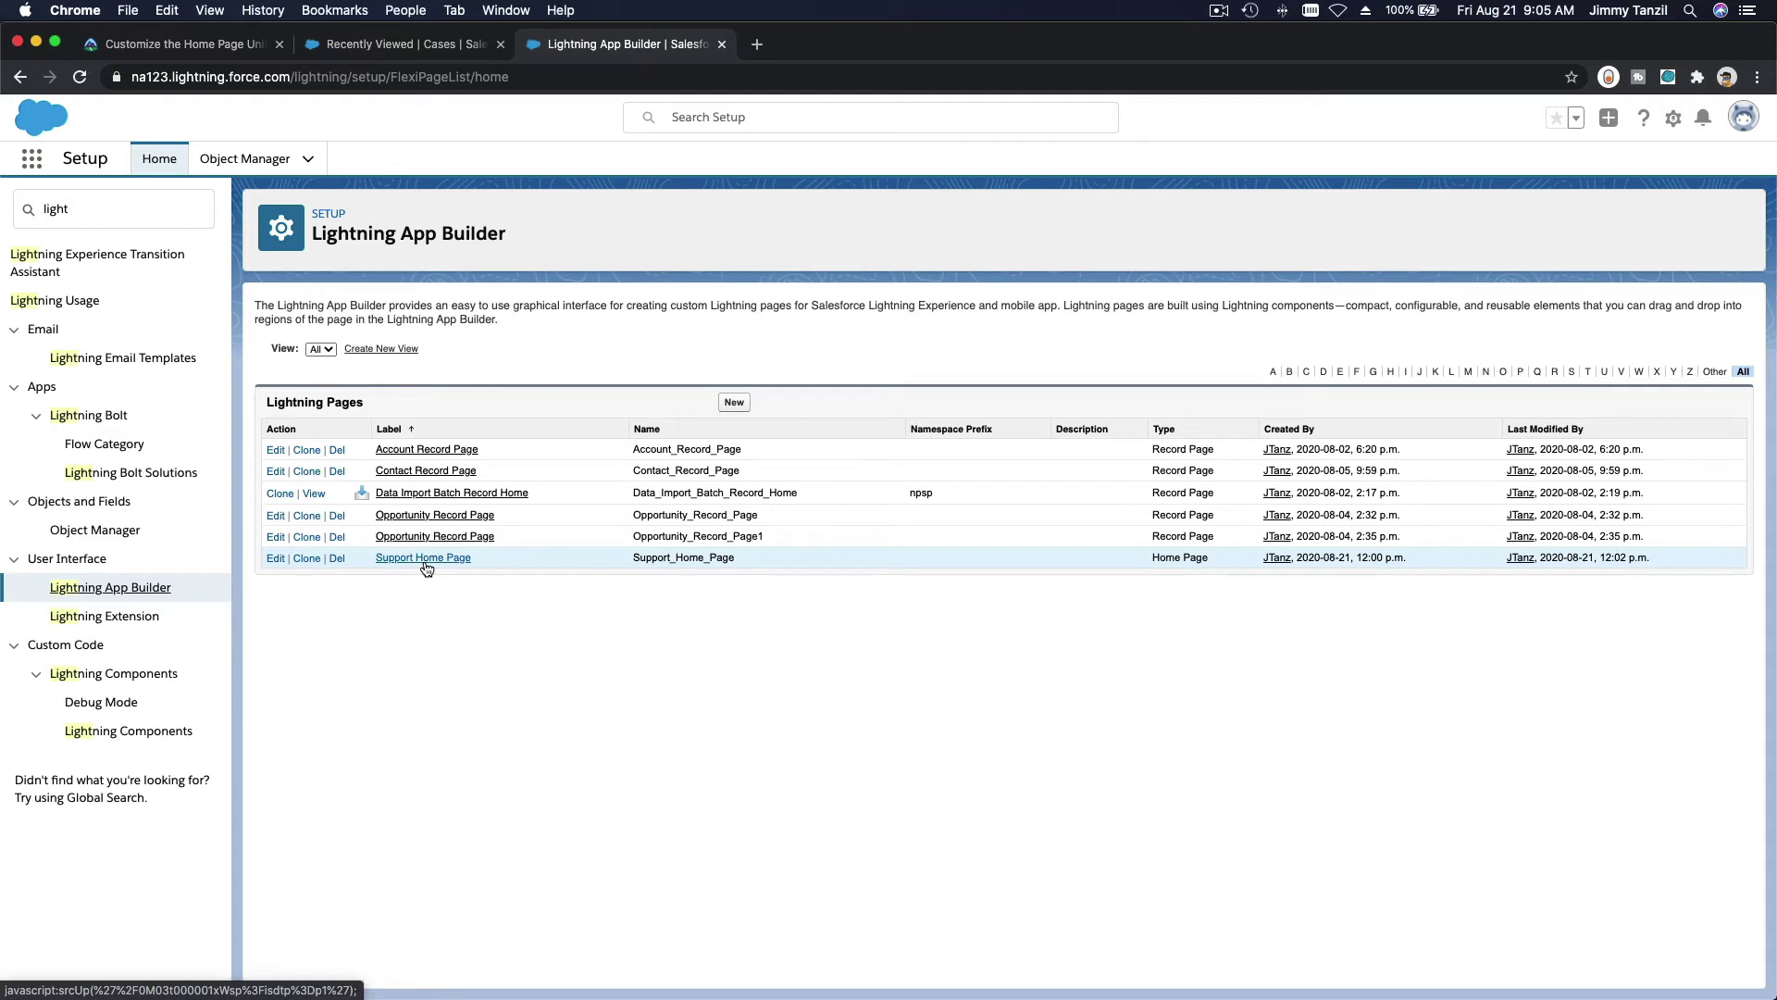
pyautogui.click(277, 559)
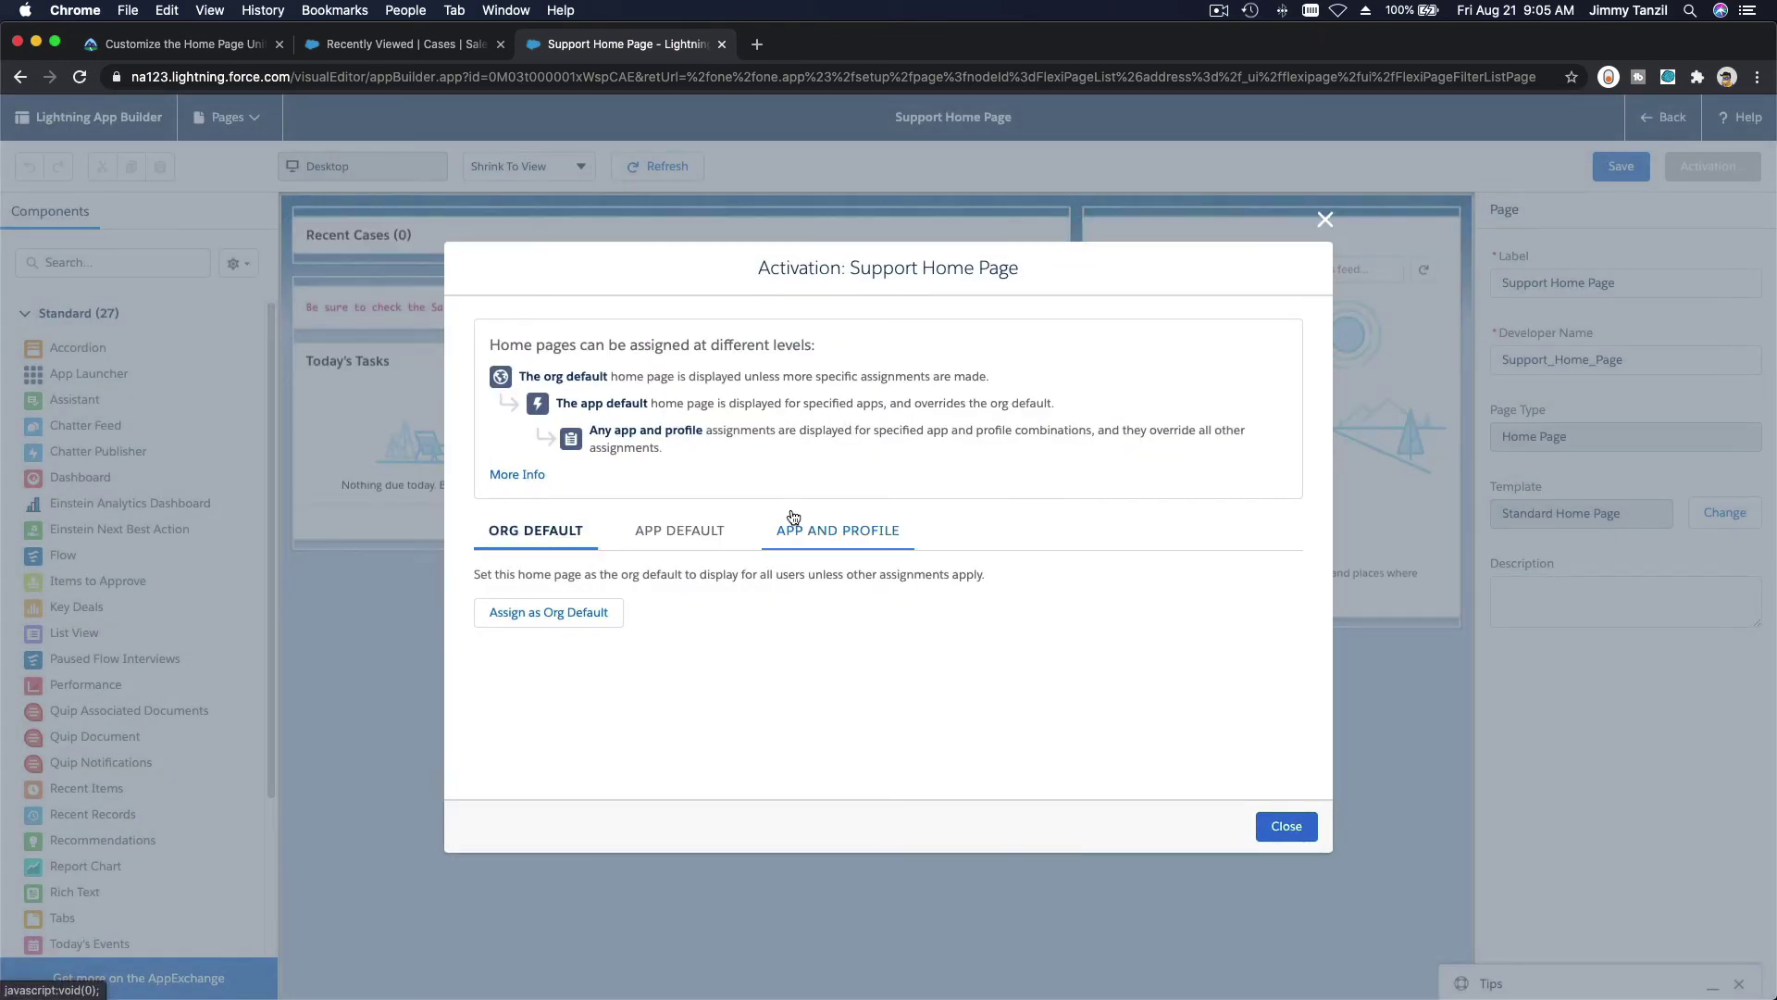
# Add a new app assignment with Sales selected as the app
pyautogui.click(802, 550)
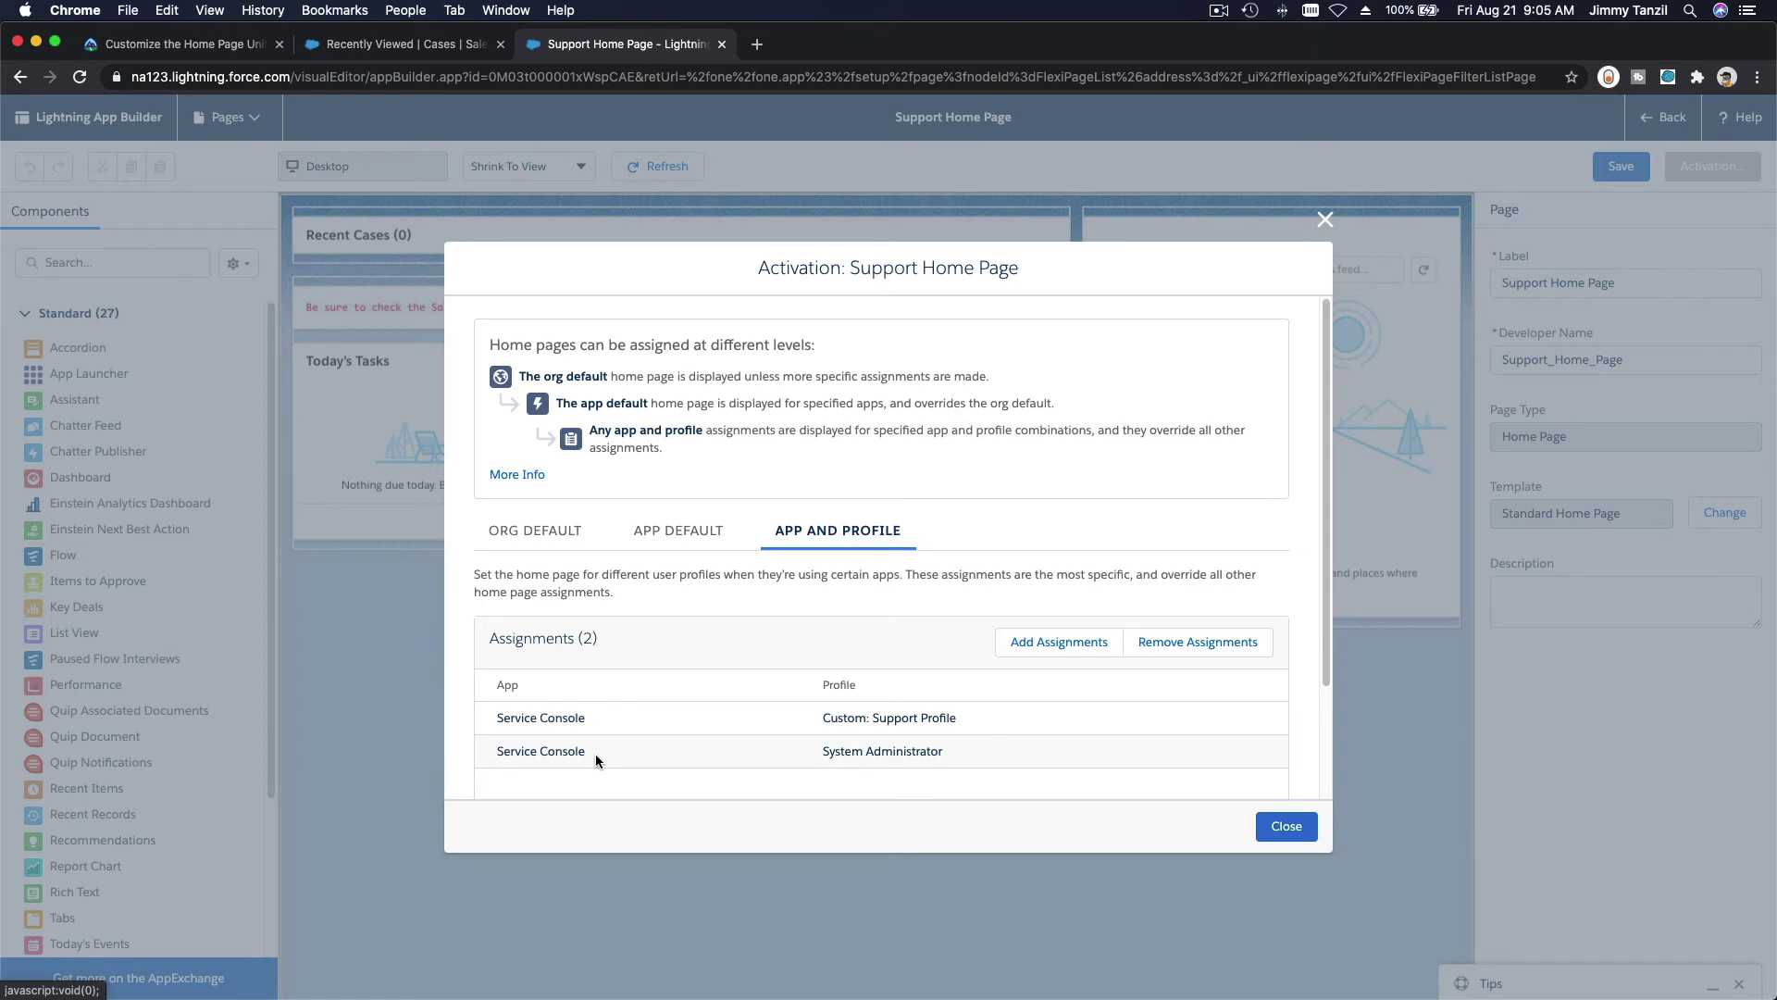
pyautogui.click(1043, 650)
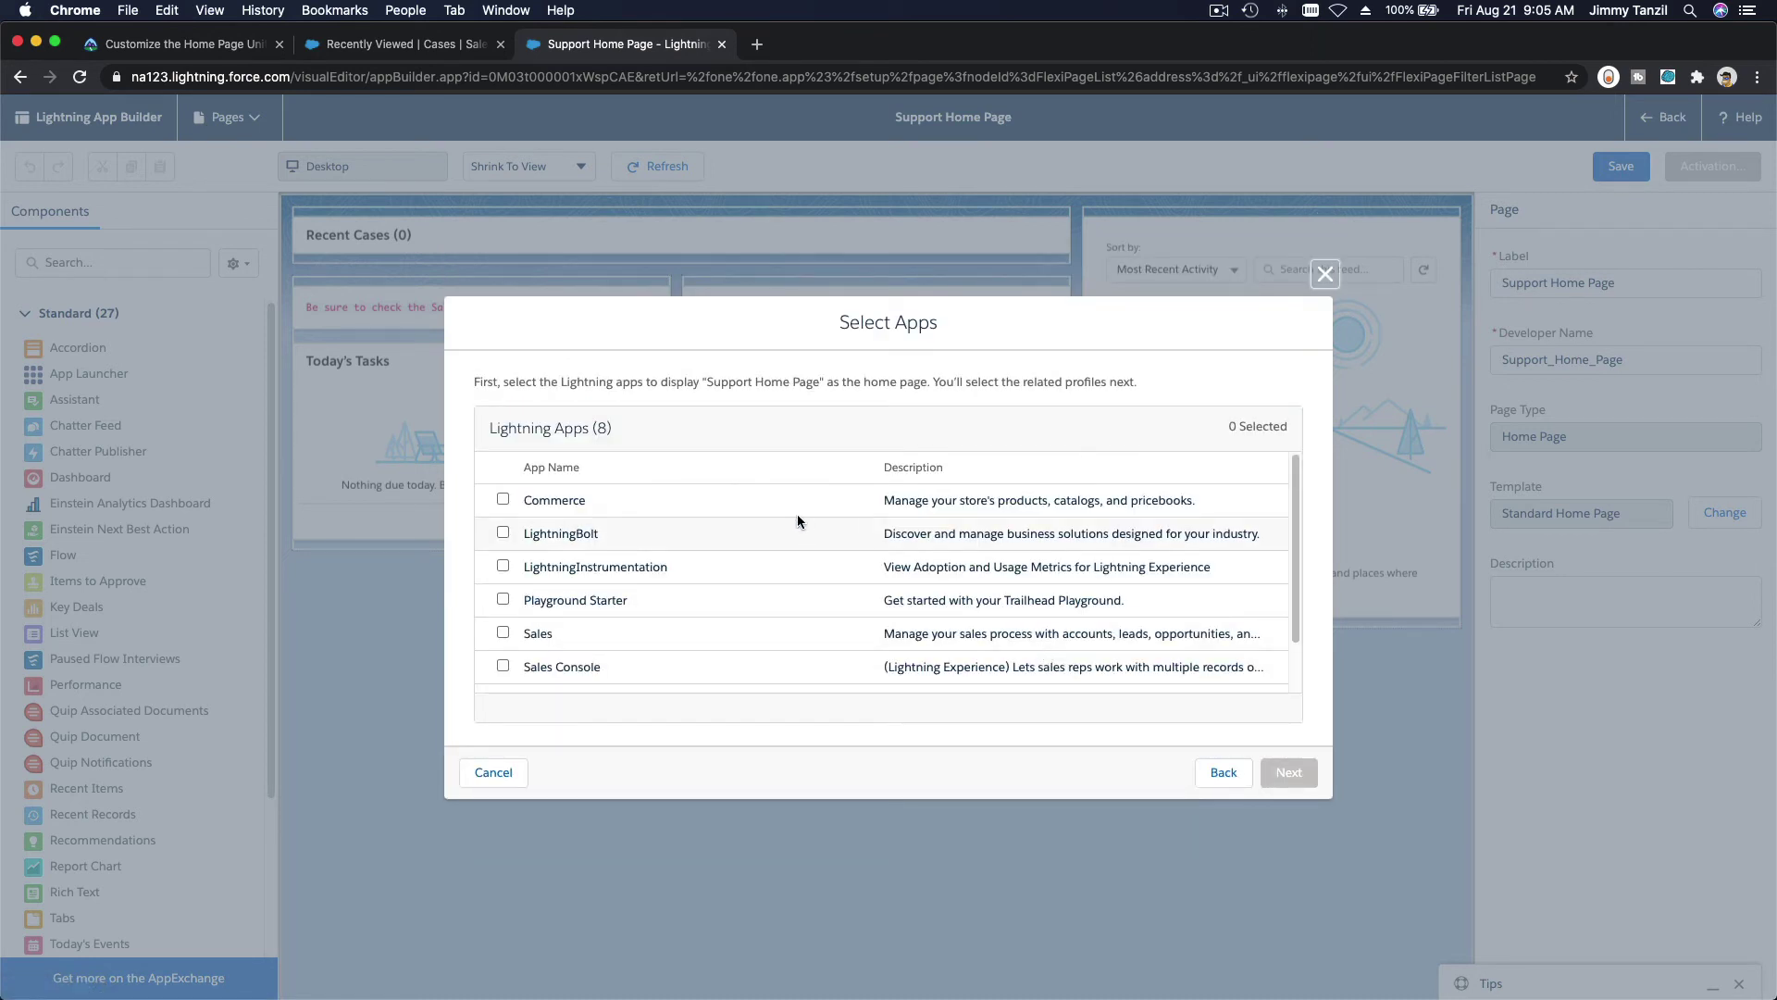
pyautogui.scroll(-2, 797, 515)
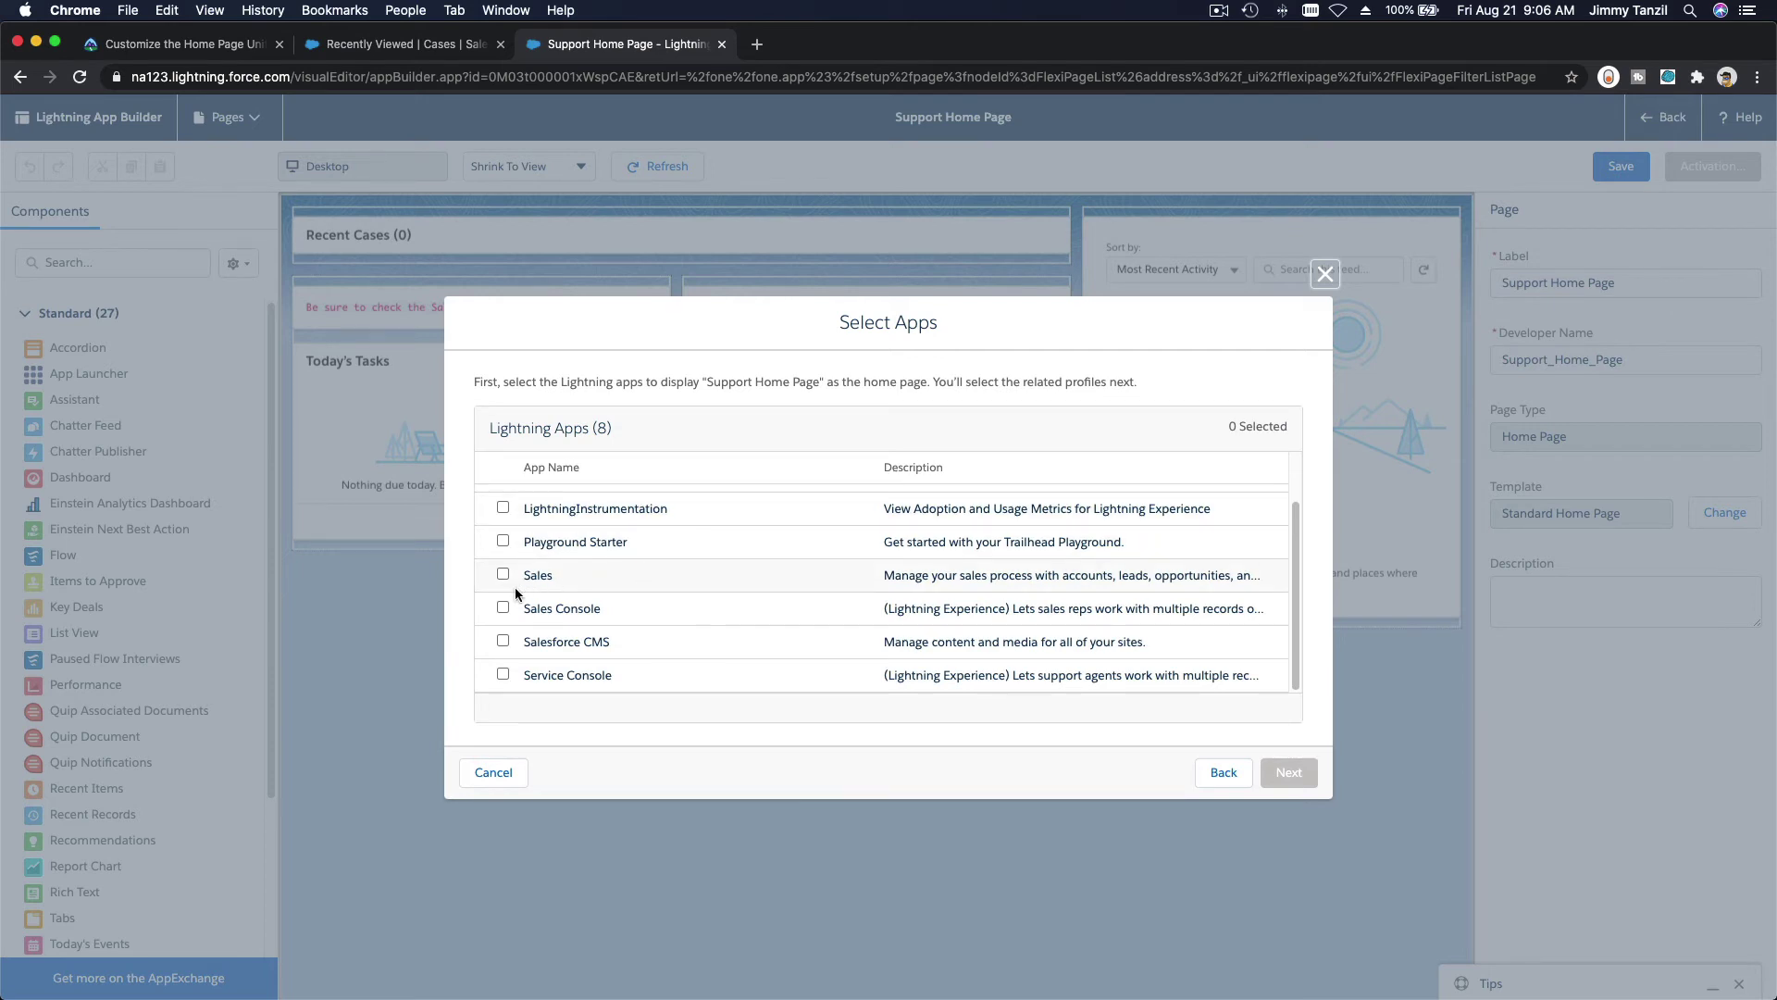
pyautogui.scroll(2, 665, 600)
pyautogui.scroll(-2, 664, 600)
pyautogui.click(502, 575)
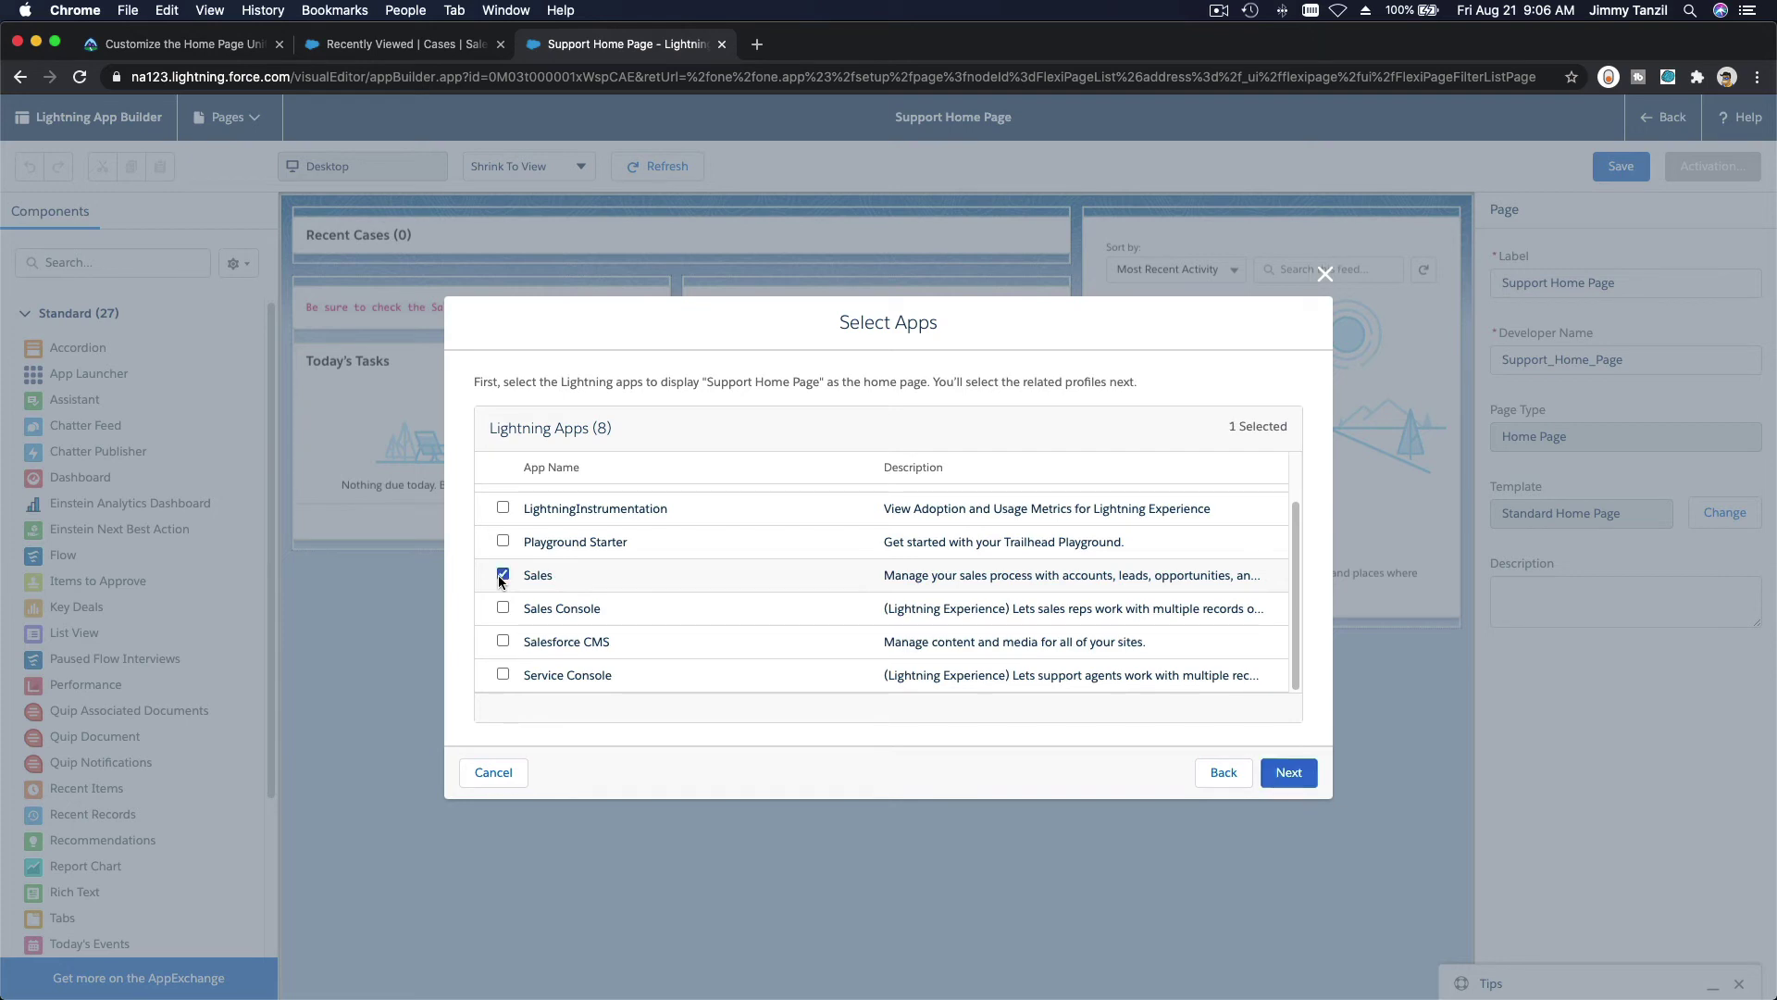
pyautogui.click(1284, 774)
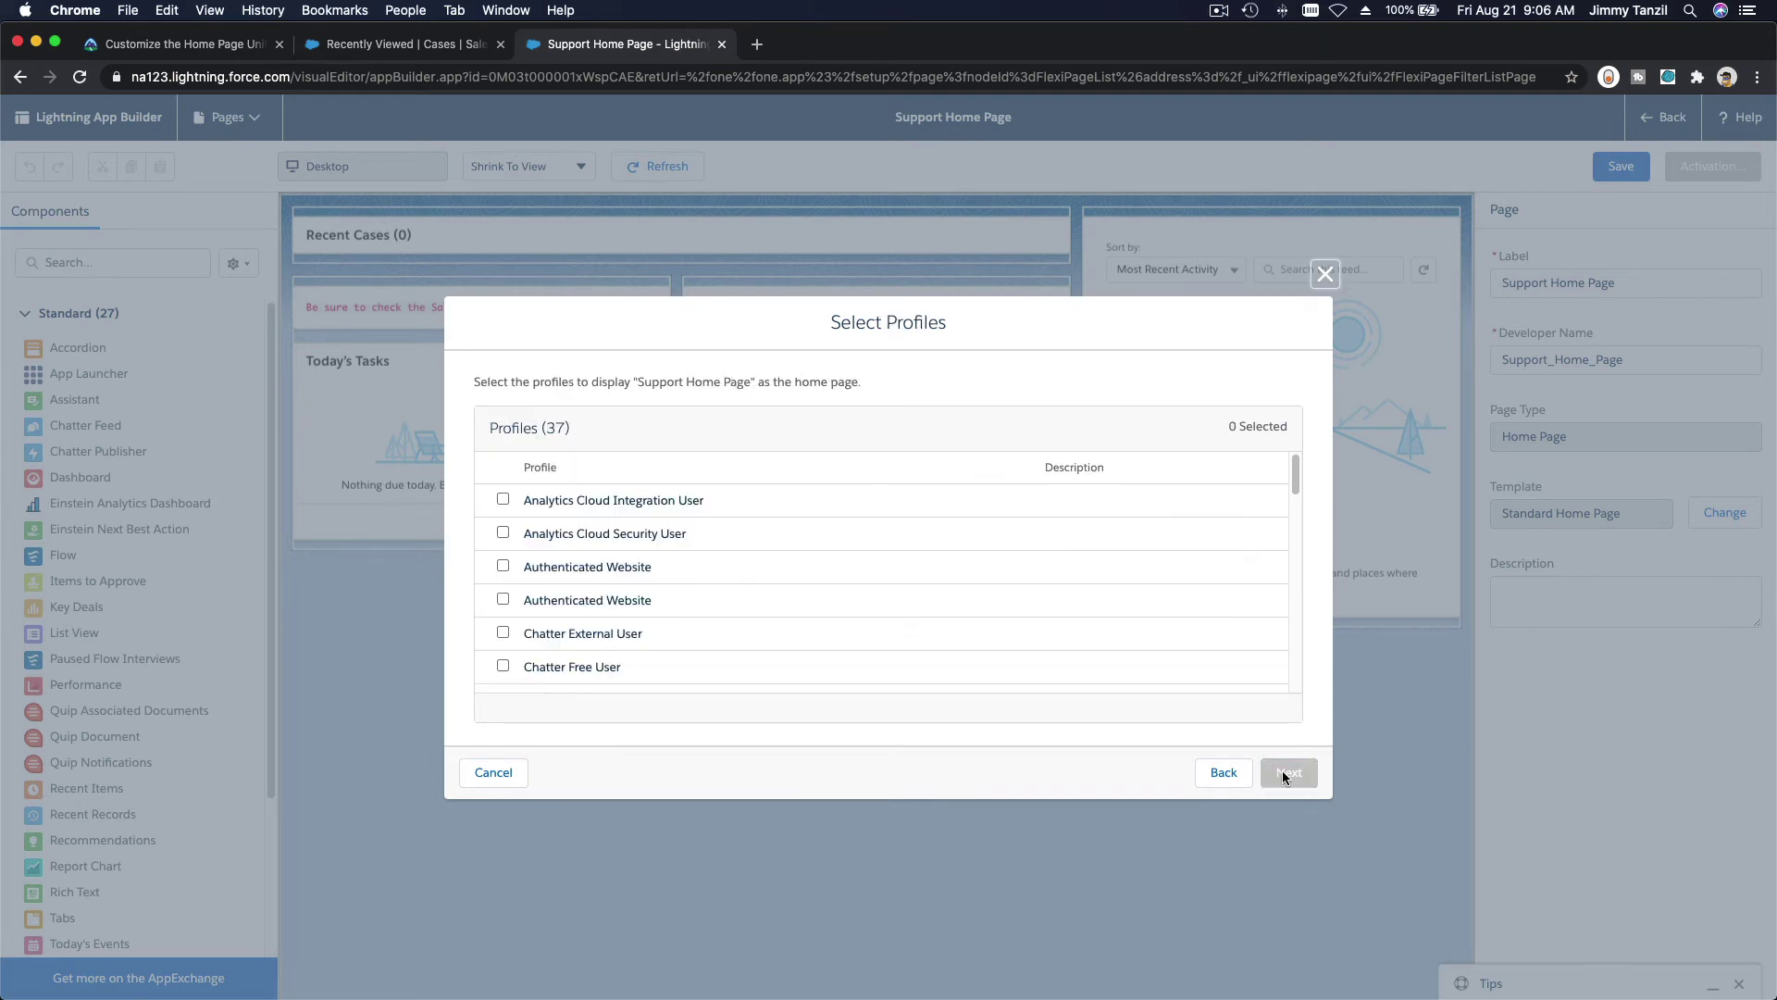
# Assign System Administrator and Custom: Support Profile, then review and save the activation
pyautogui.scroll(-5, 1114, 618)
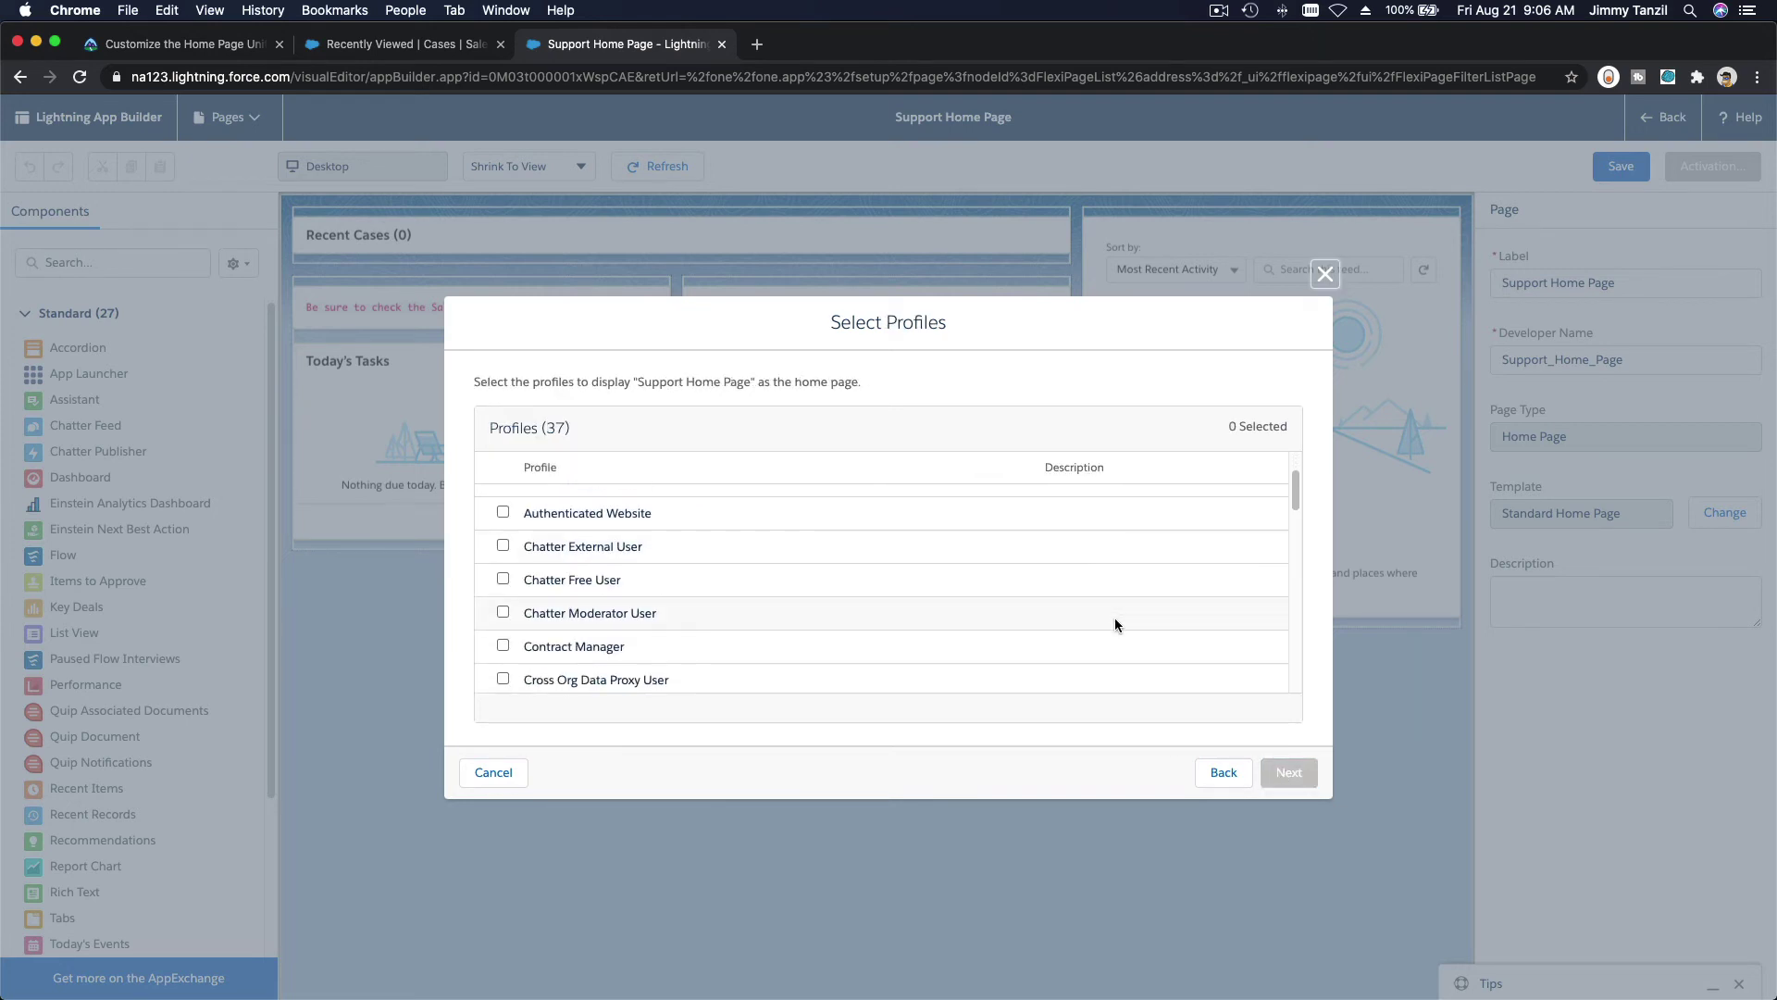
pyautogui.scroll(-10, 1114, 618)
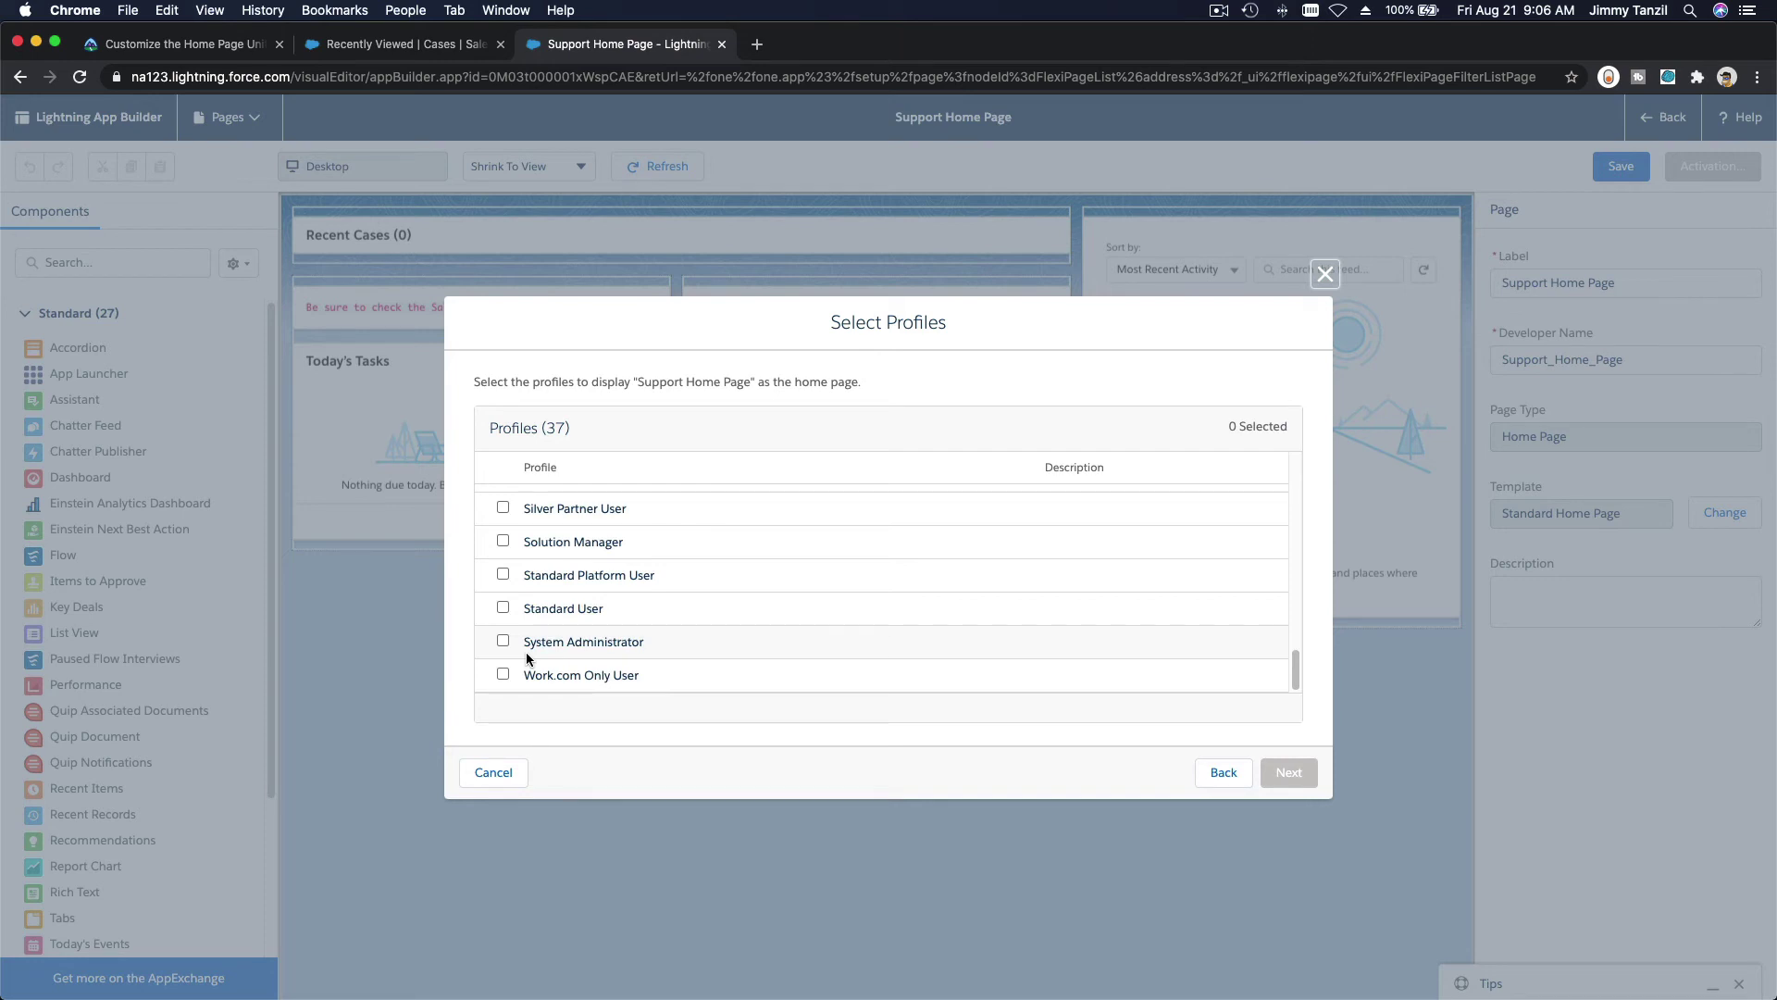
pyautogui.click(503, 641)
pyautogui.scroll(5, 664, 616)
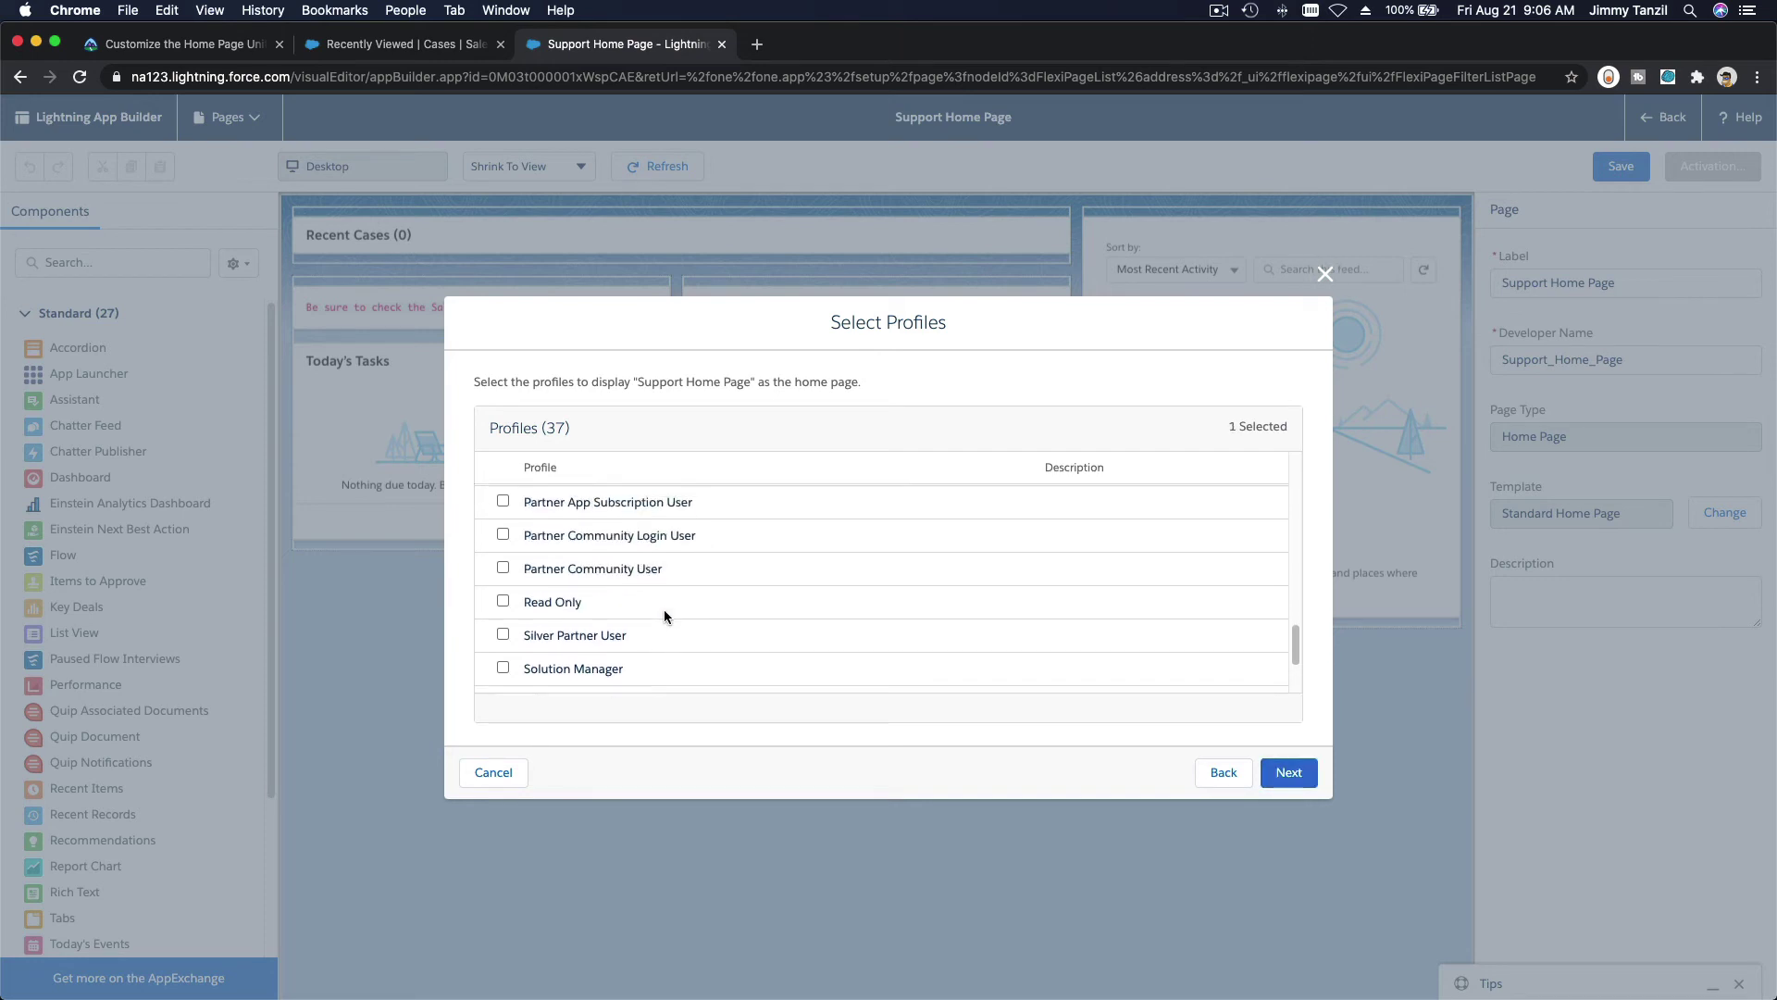
pyautogui.scroll(4, 664, 614)
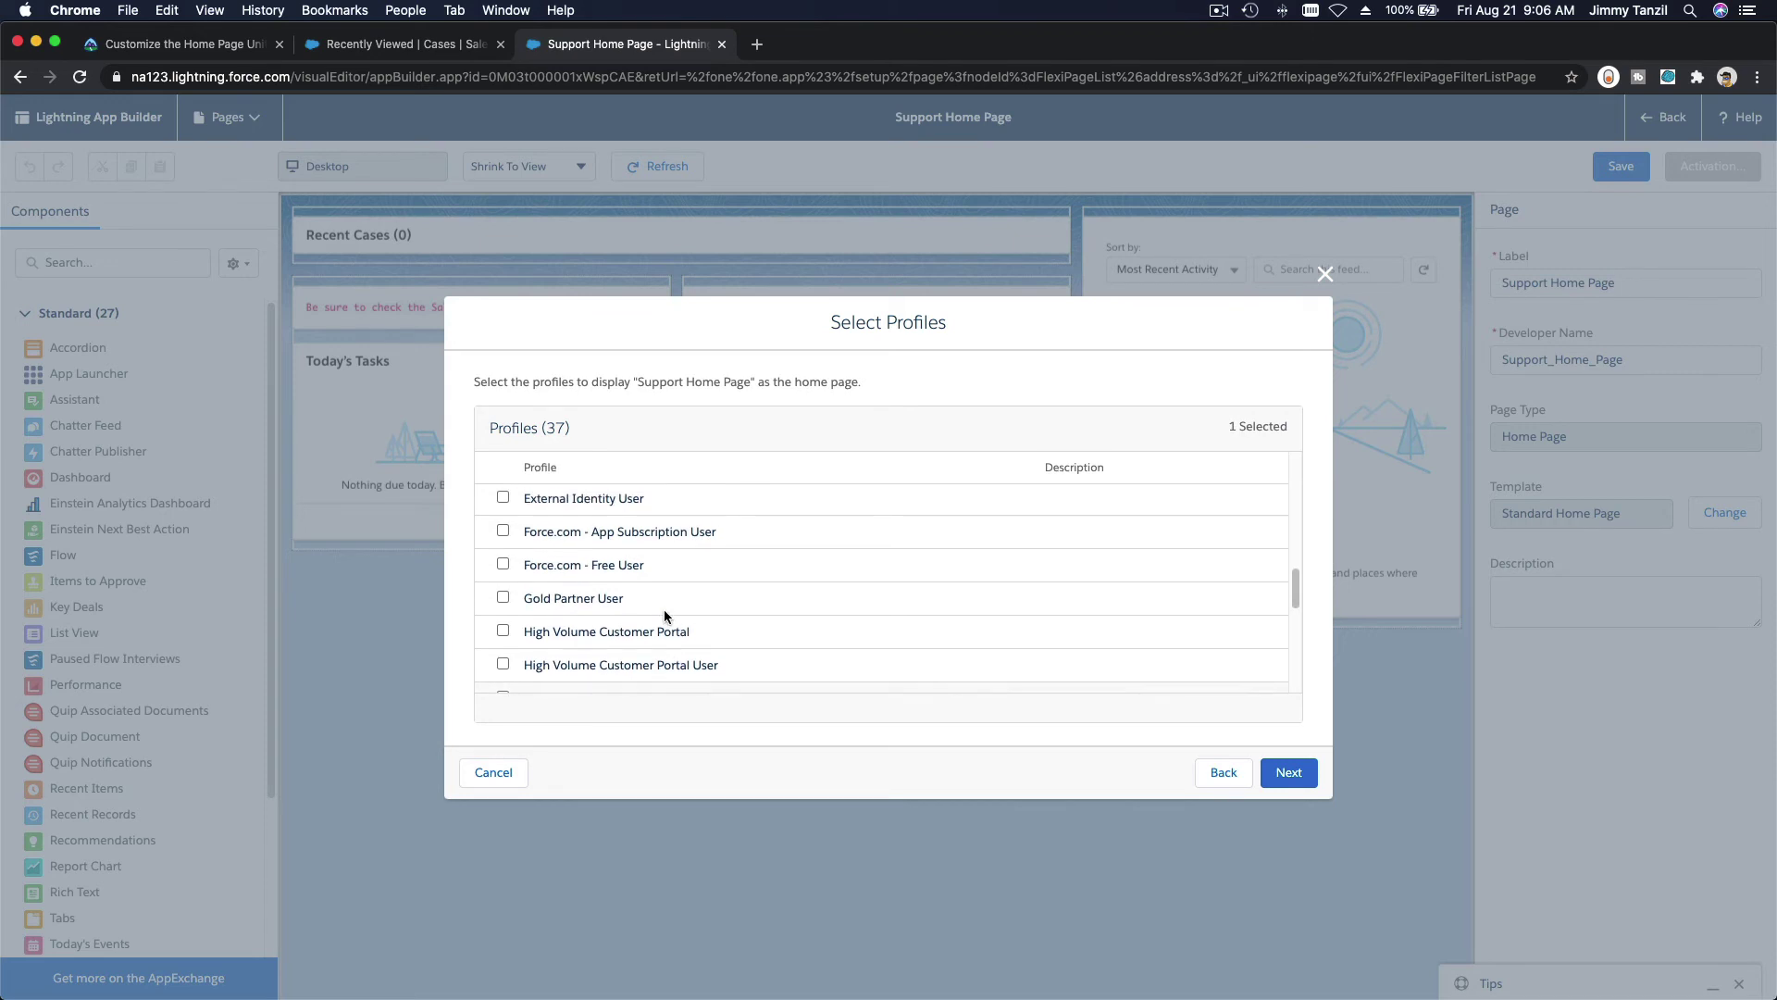
pyautogui.scroll(4, 665, 615)
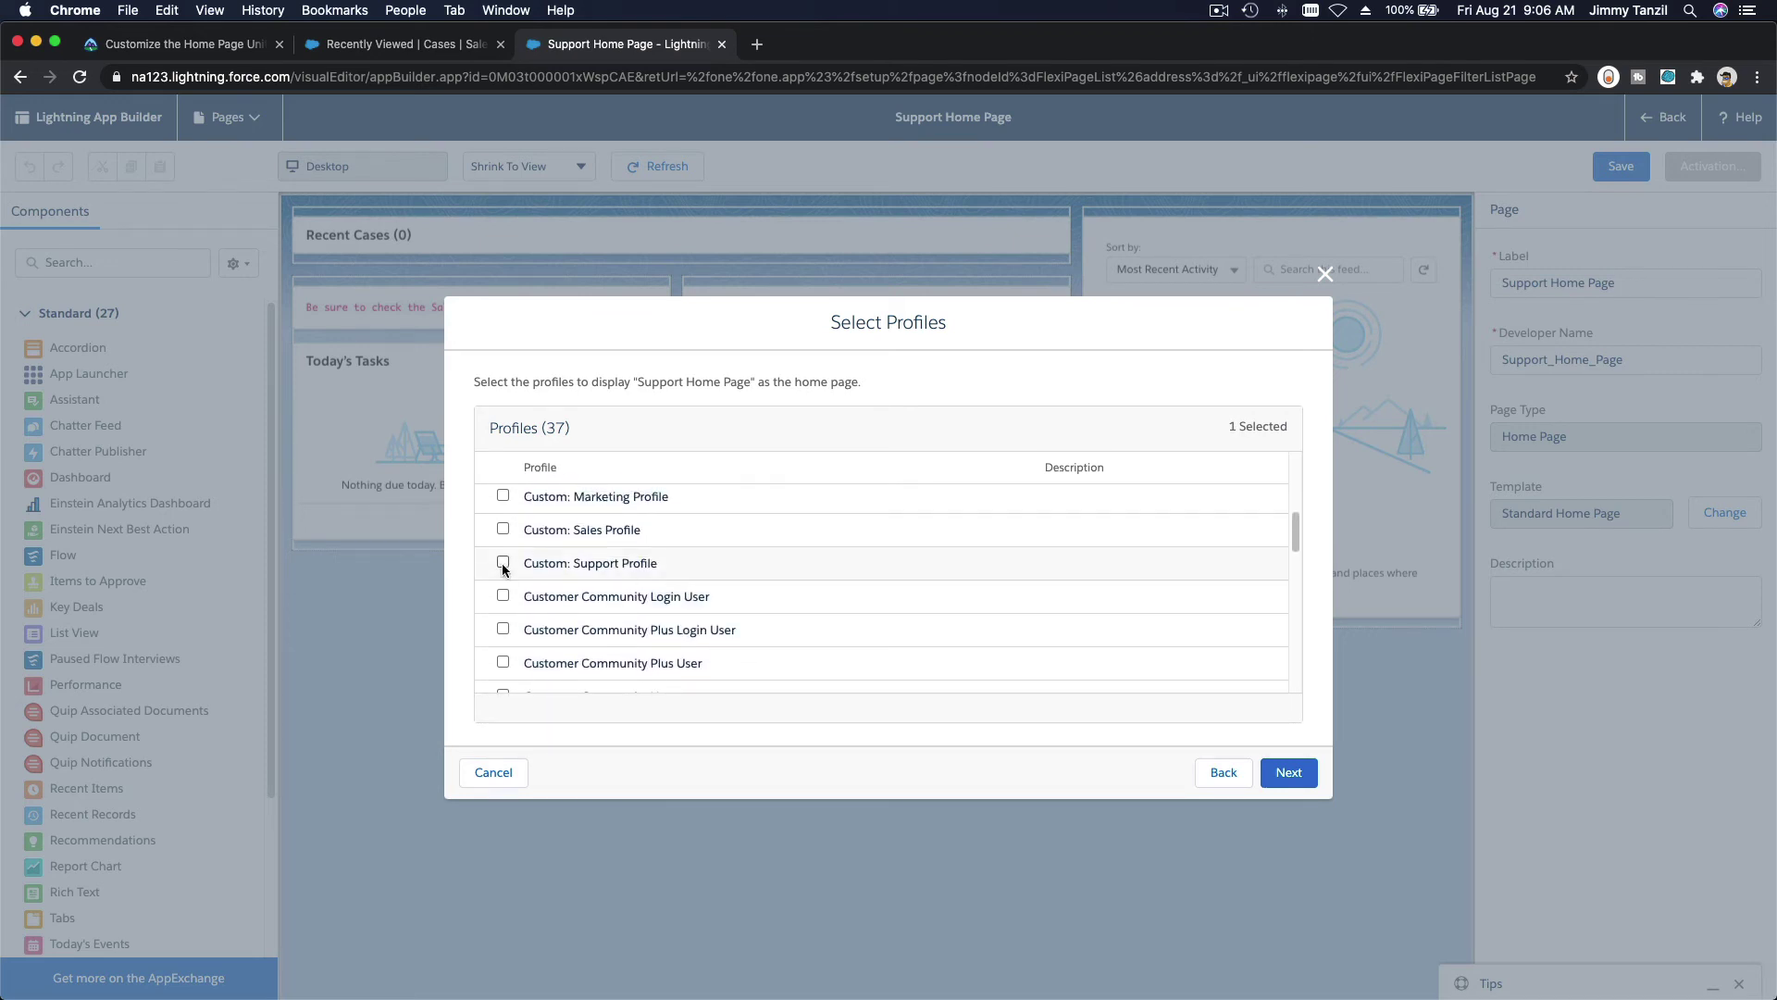
pyautogui.click(503, 562)
pyautogui.click(1288, 772)
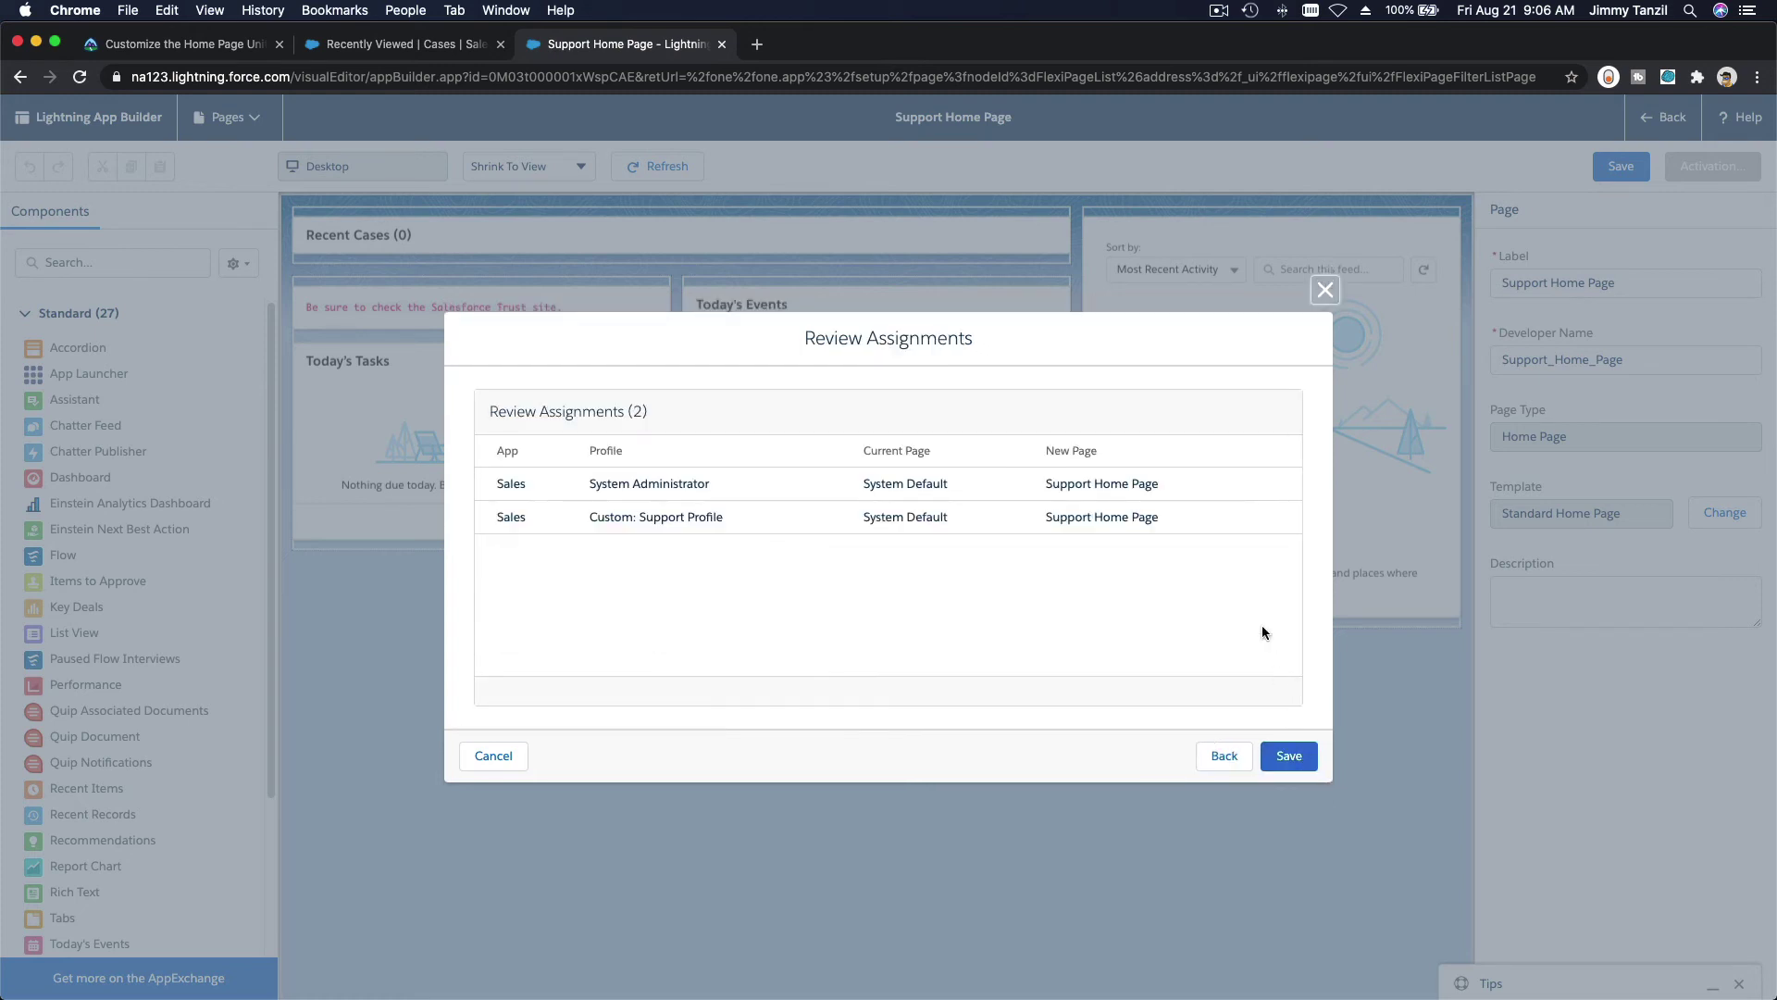
pyautogui.click(1289, 756)
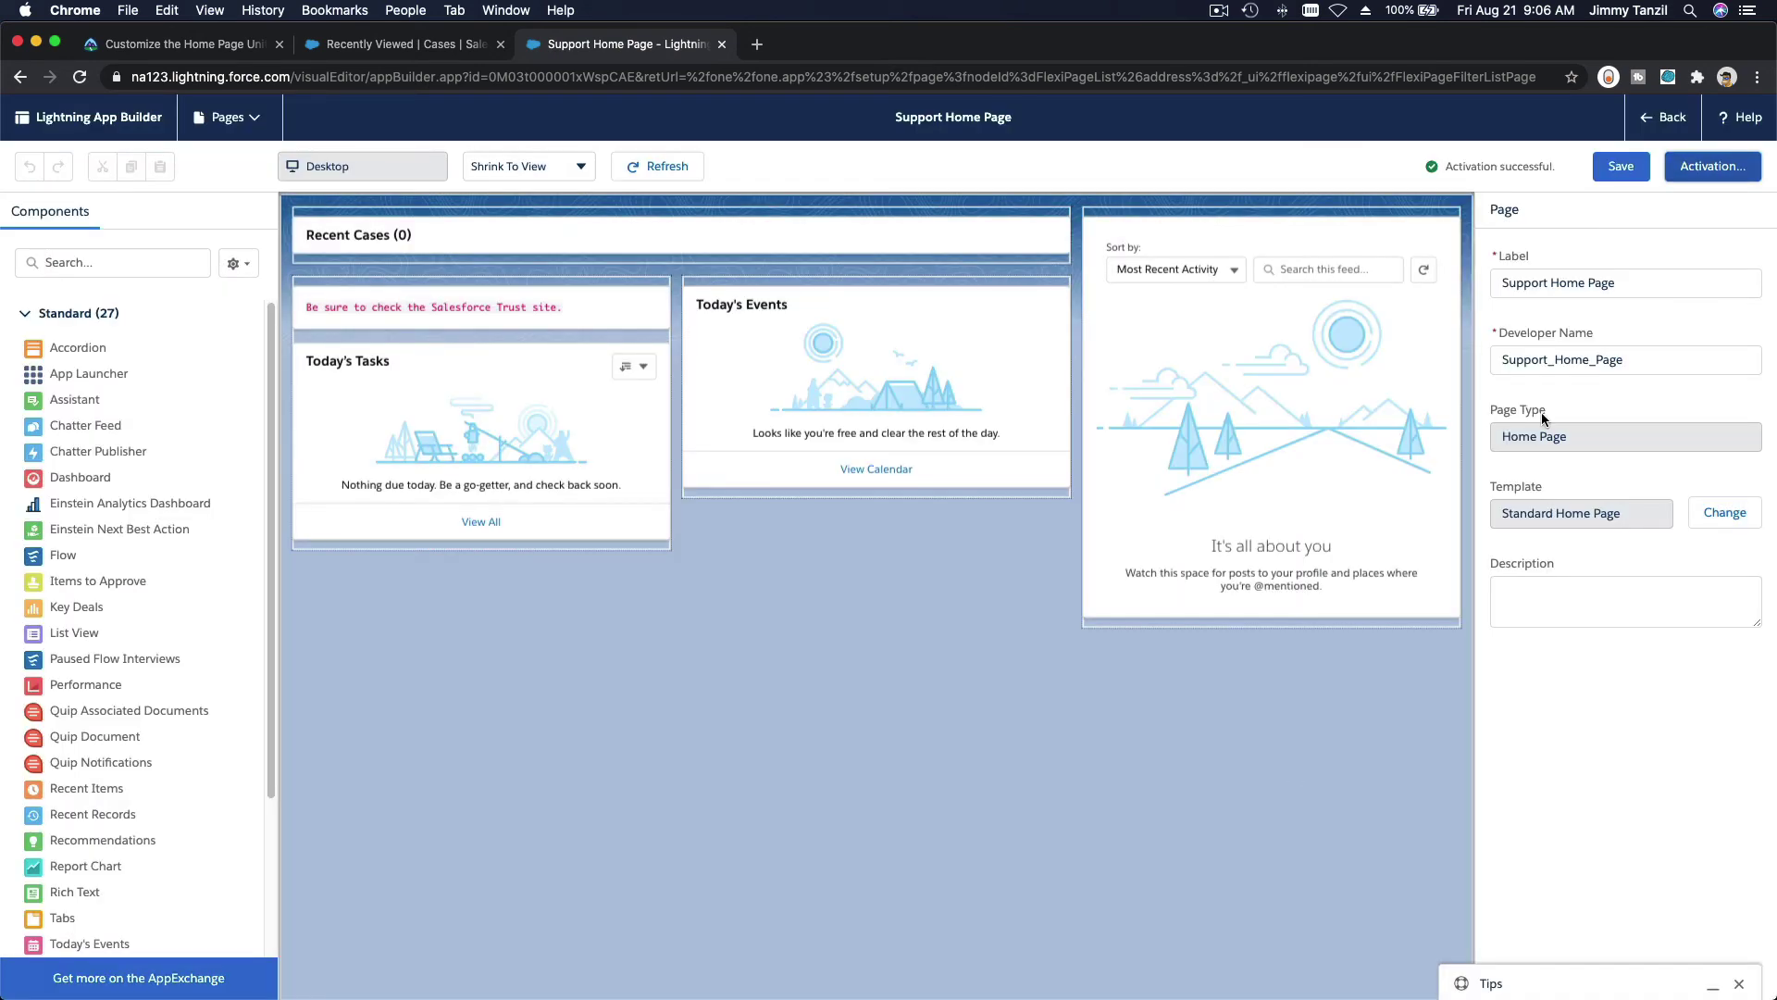
# Leave App Builder, check the Cases tab, and switch to the Service app via App Launcher
pyautogui.click(1664, 118)
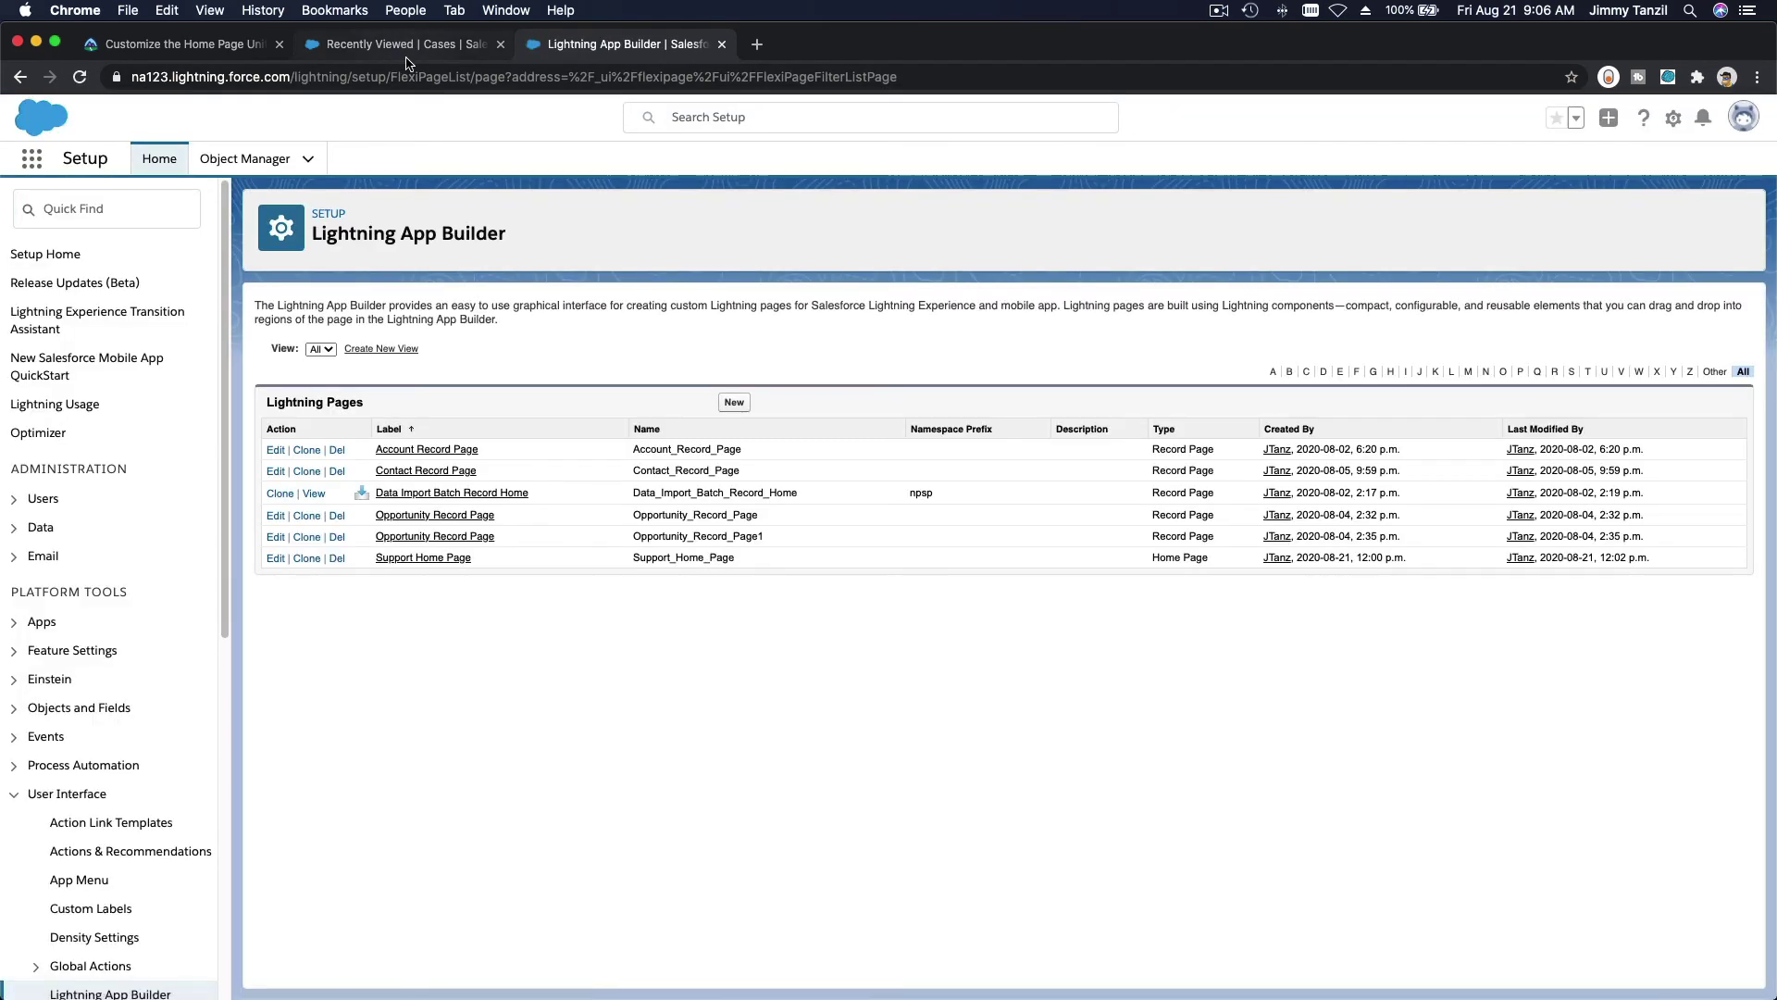
pyautogui.click(408, 48)
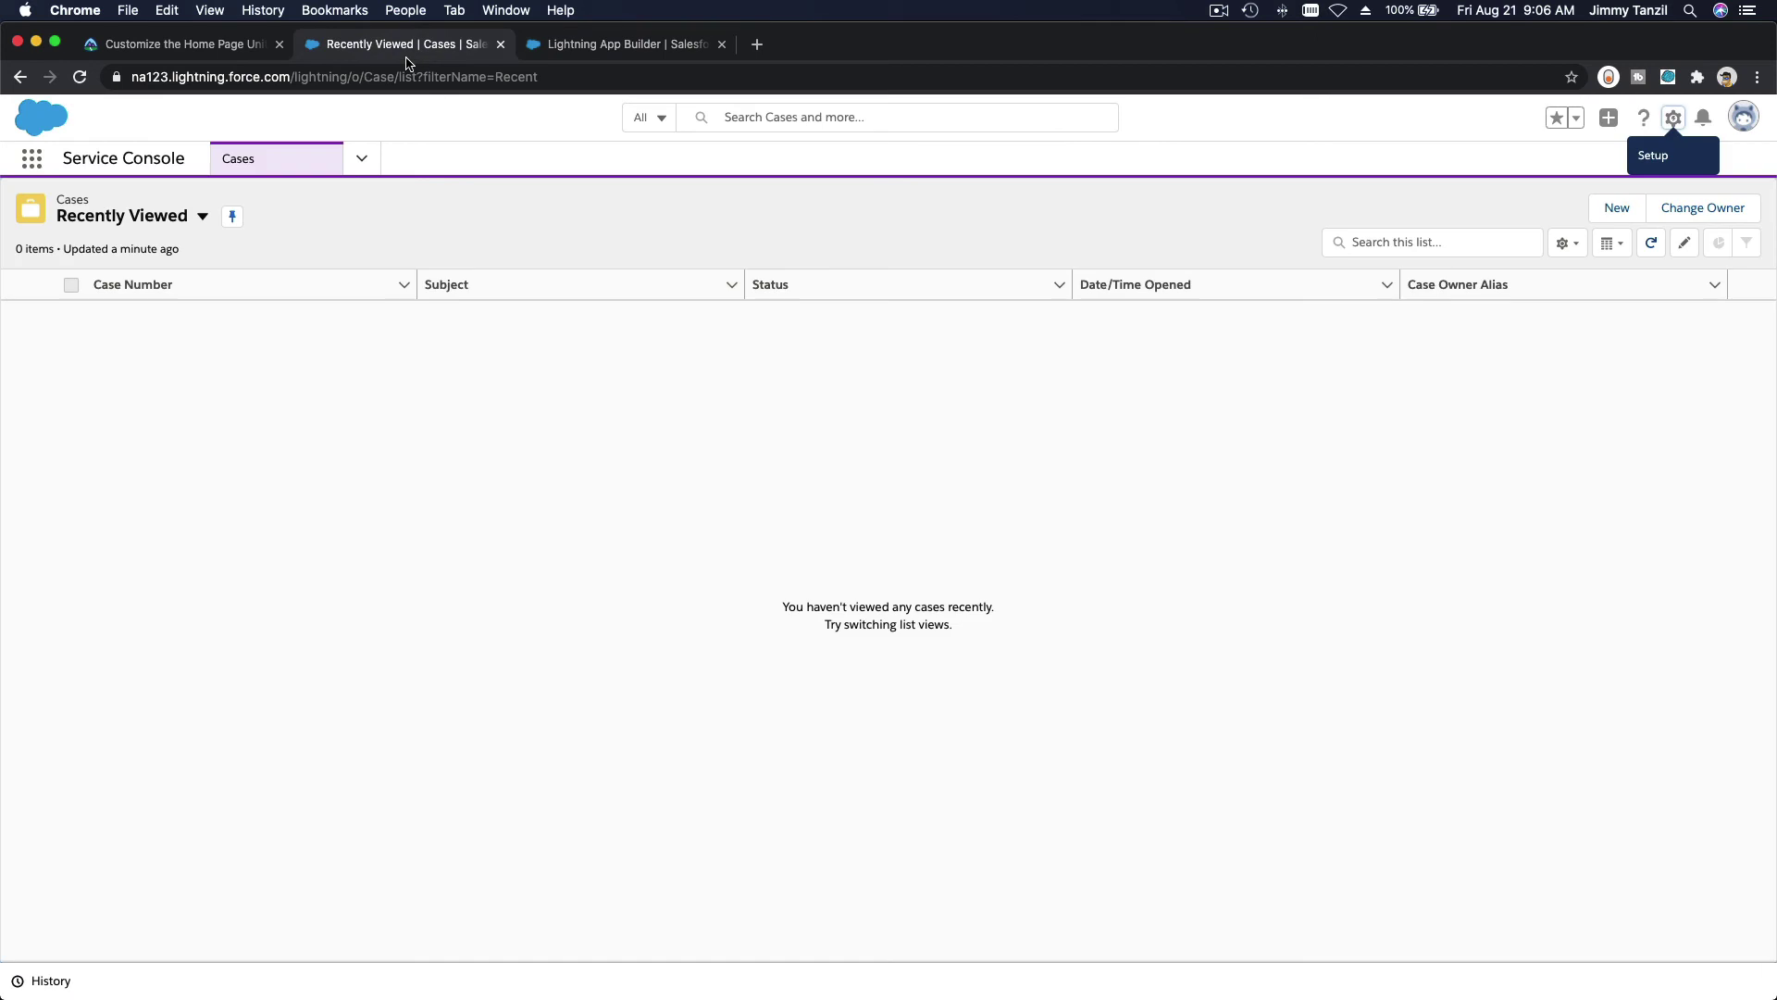
pyautogui.click(32, 158)
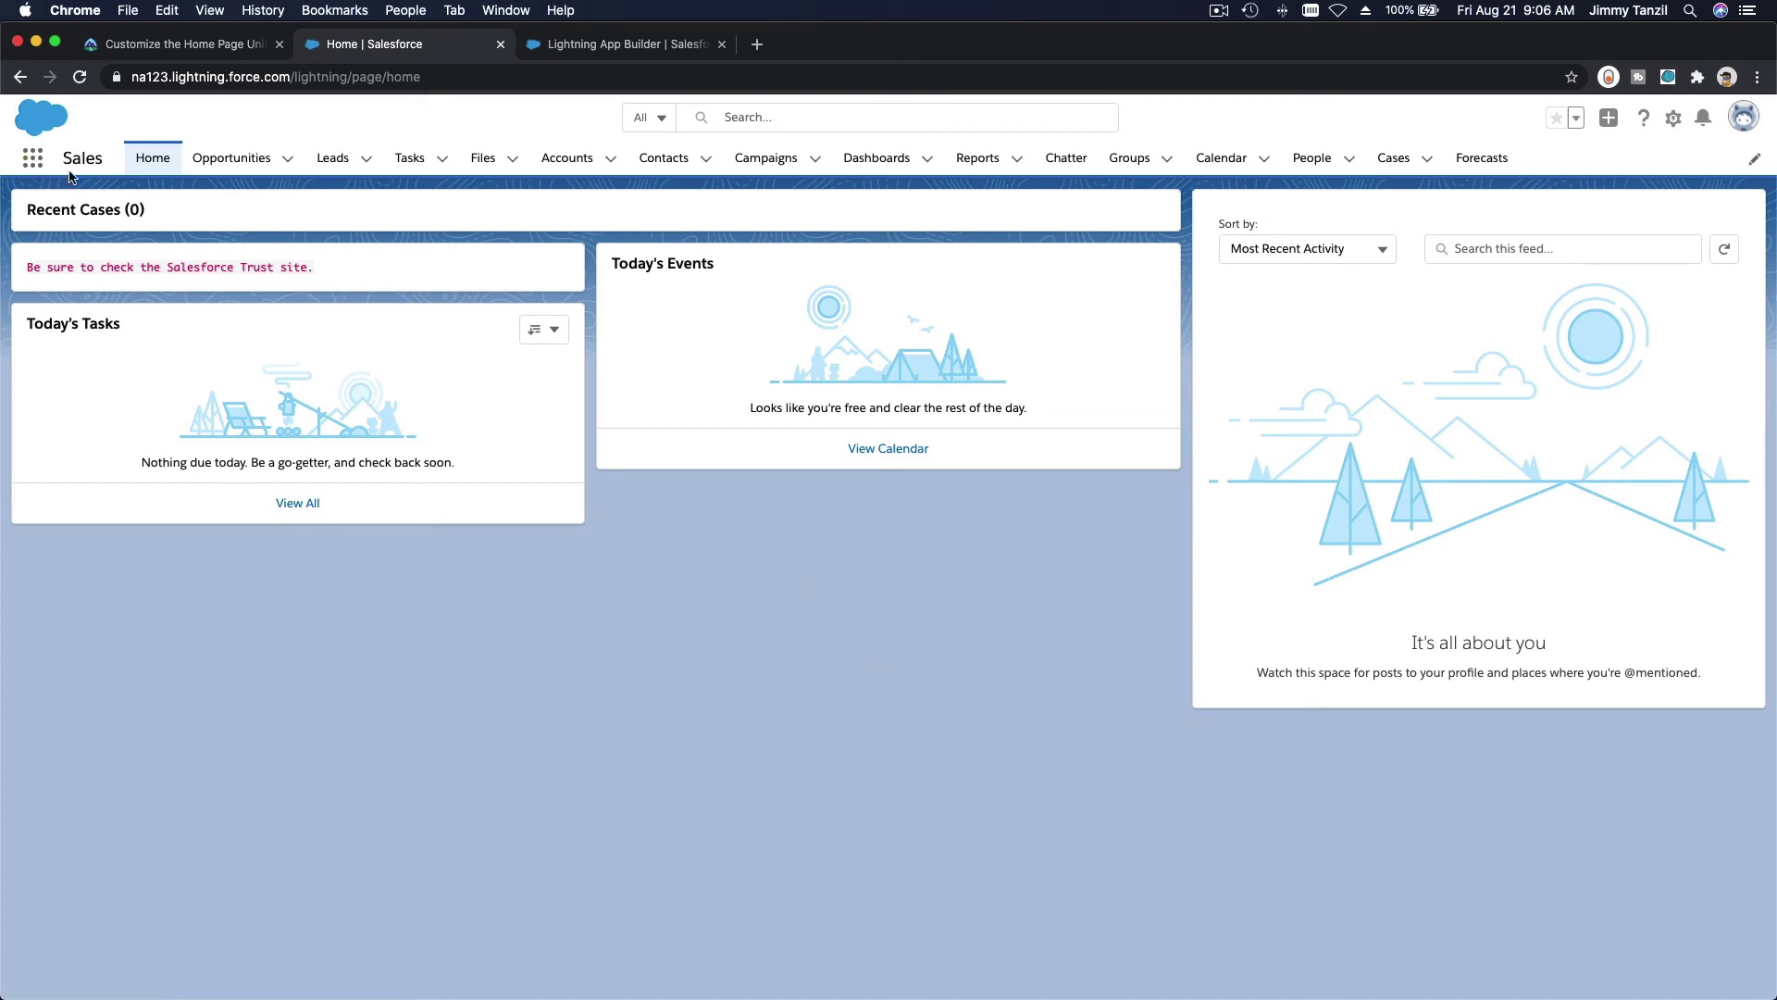
pyautogui.click(33, 158)
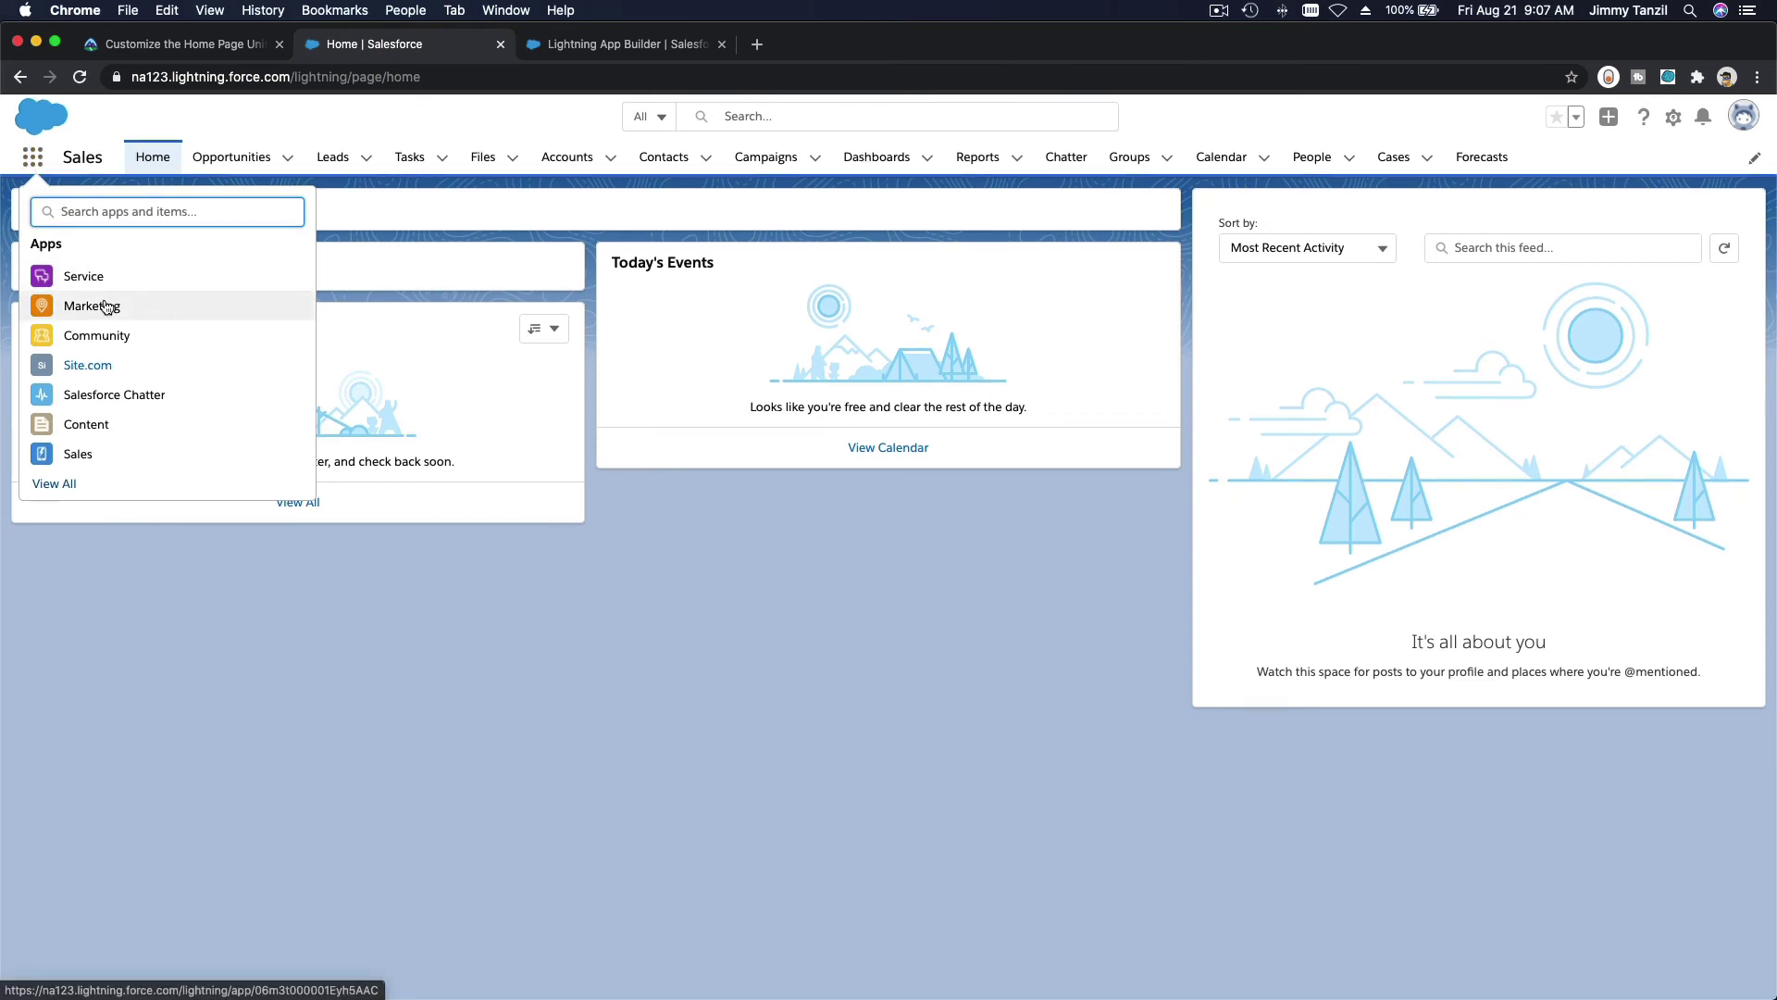
pyautogui.click(83, 277)
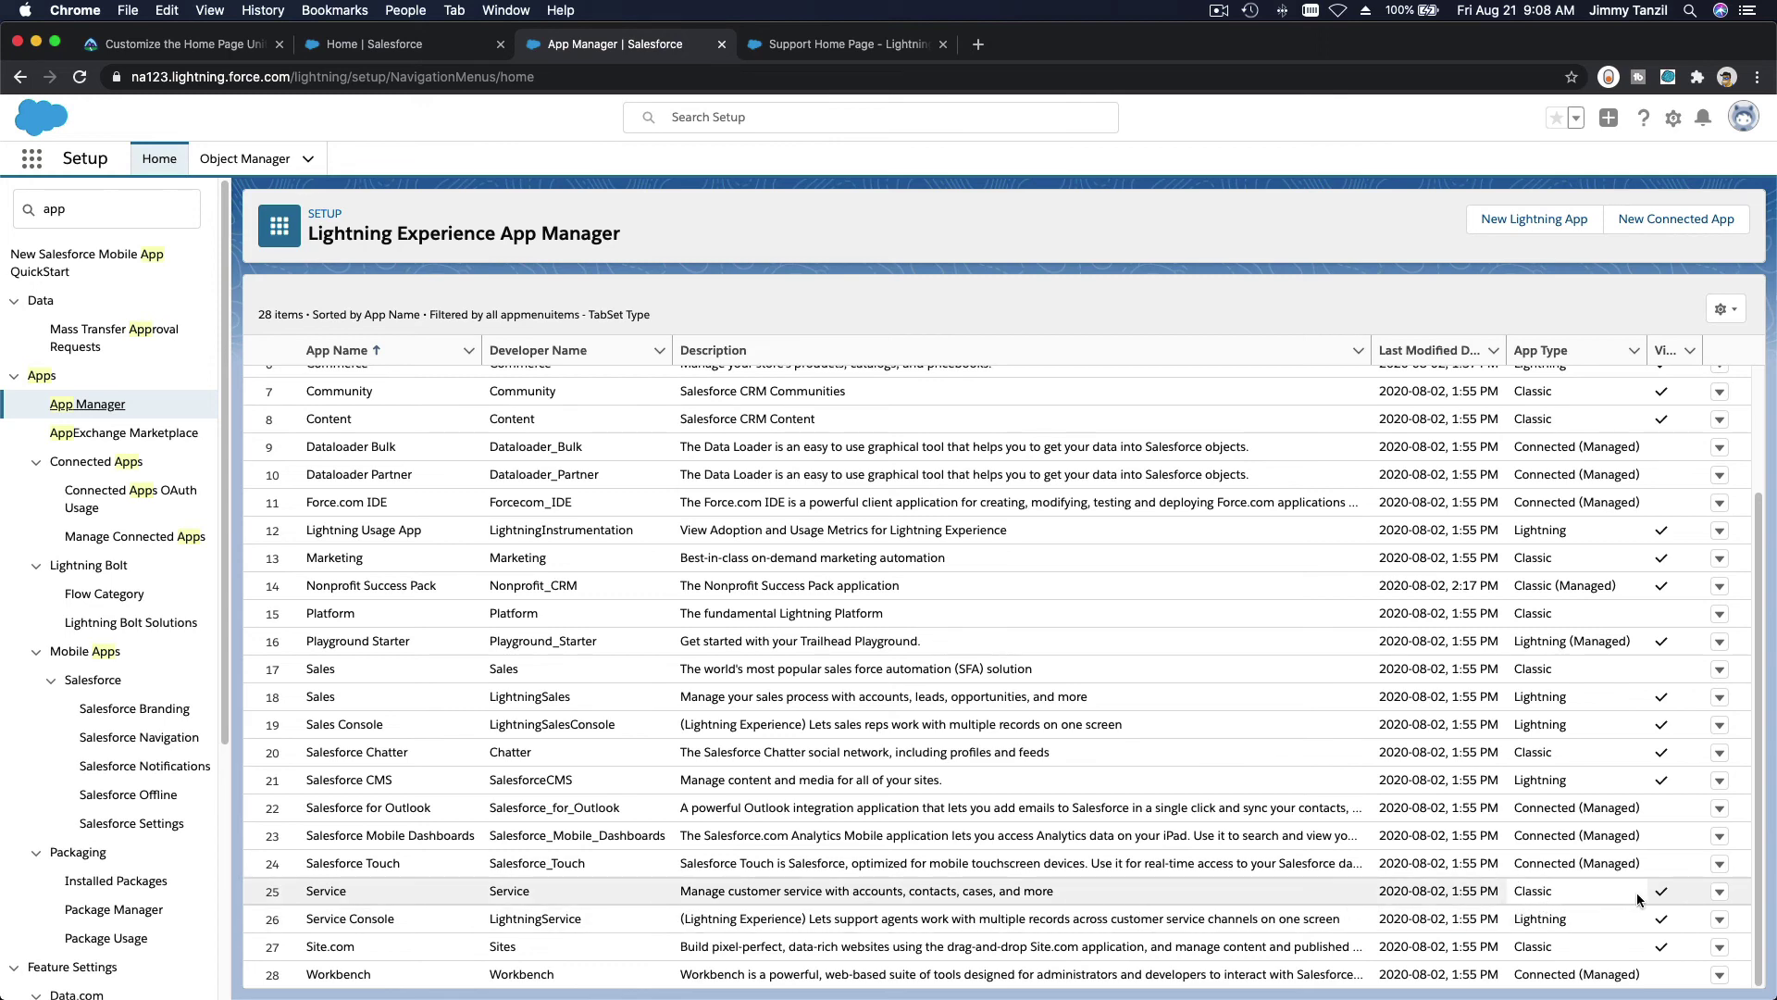
# Open the Service app's Edit page from its App Manager row and save it
pyautogui.click(1719, 895)
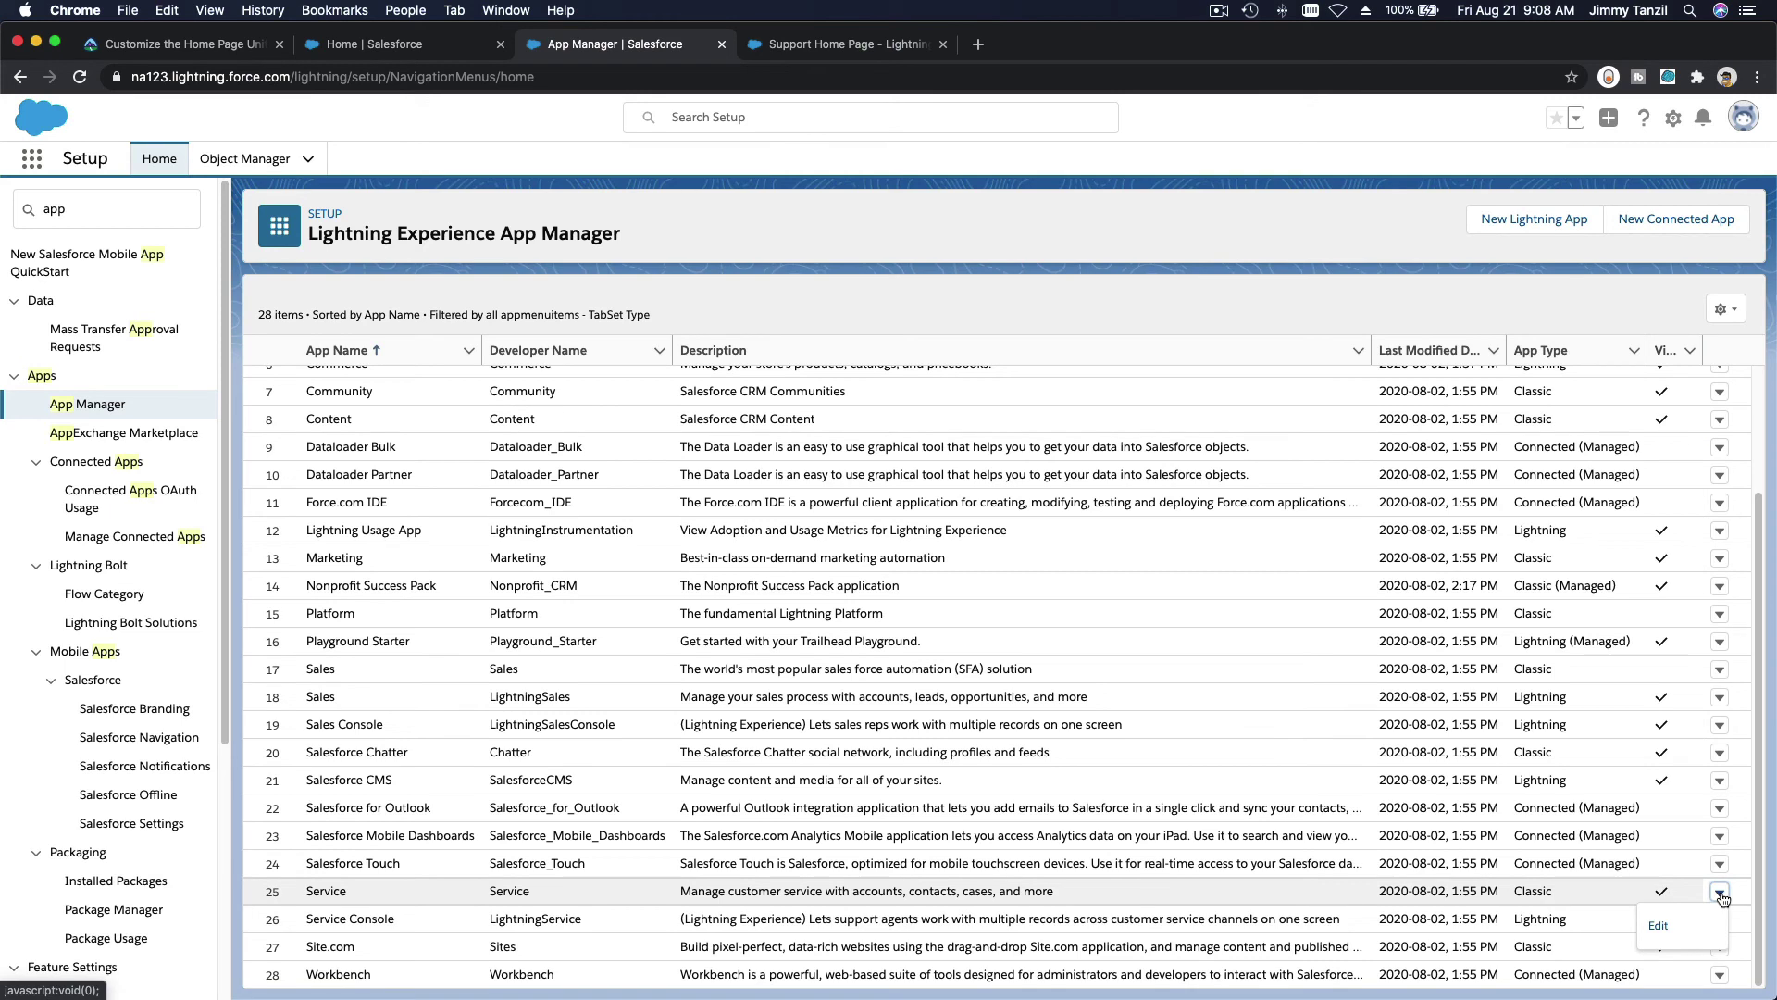
pyautogui.click(1659, 926)
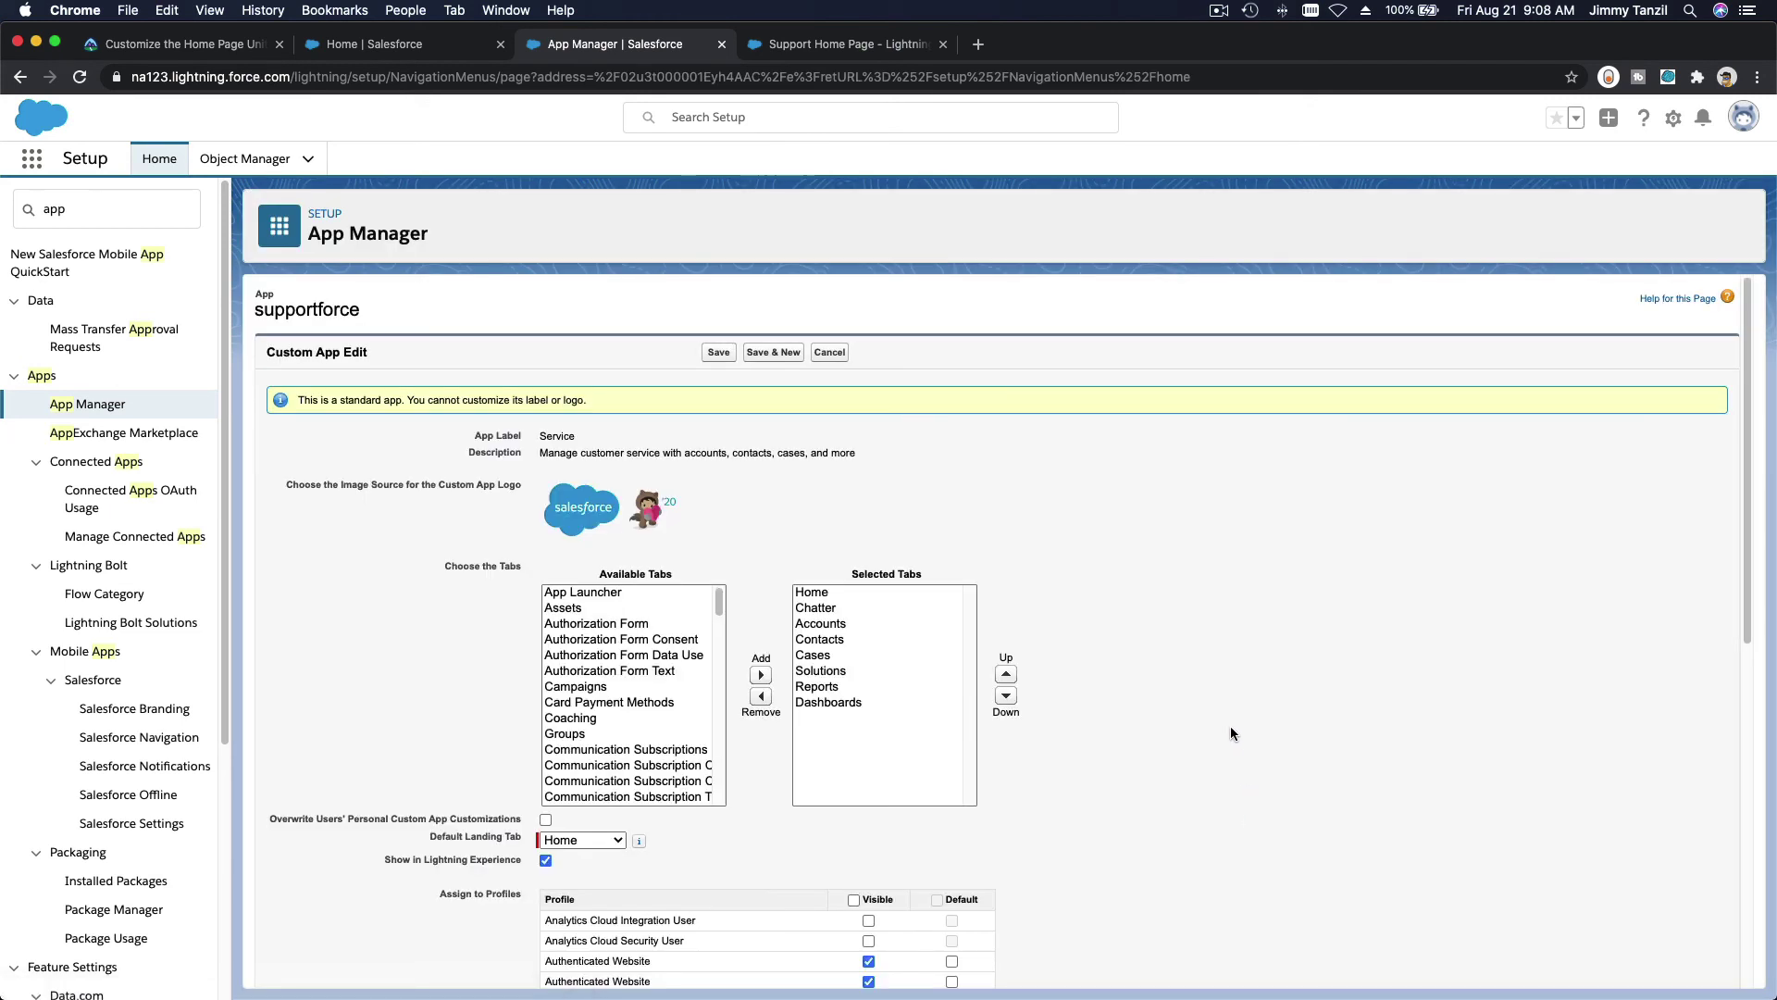
pyautogui.scroll(-2, 1230, 726)
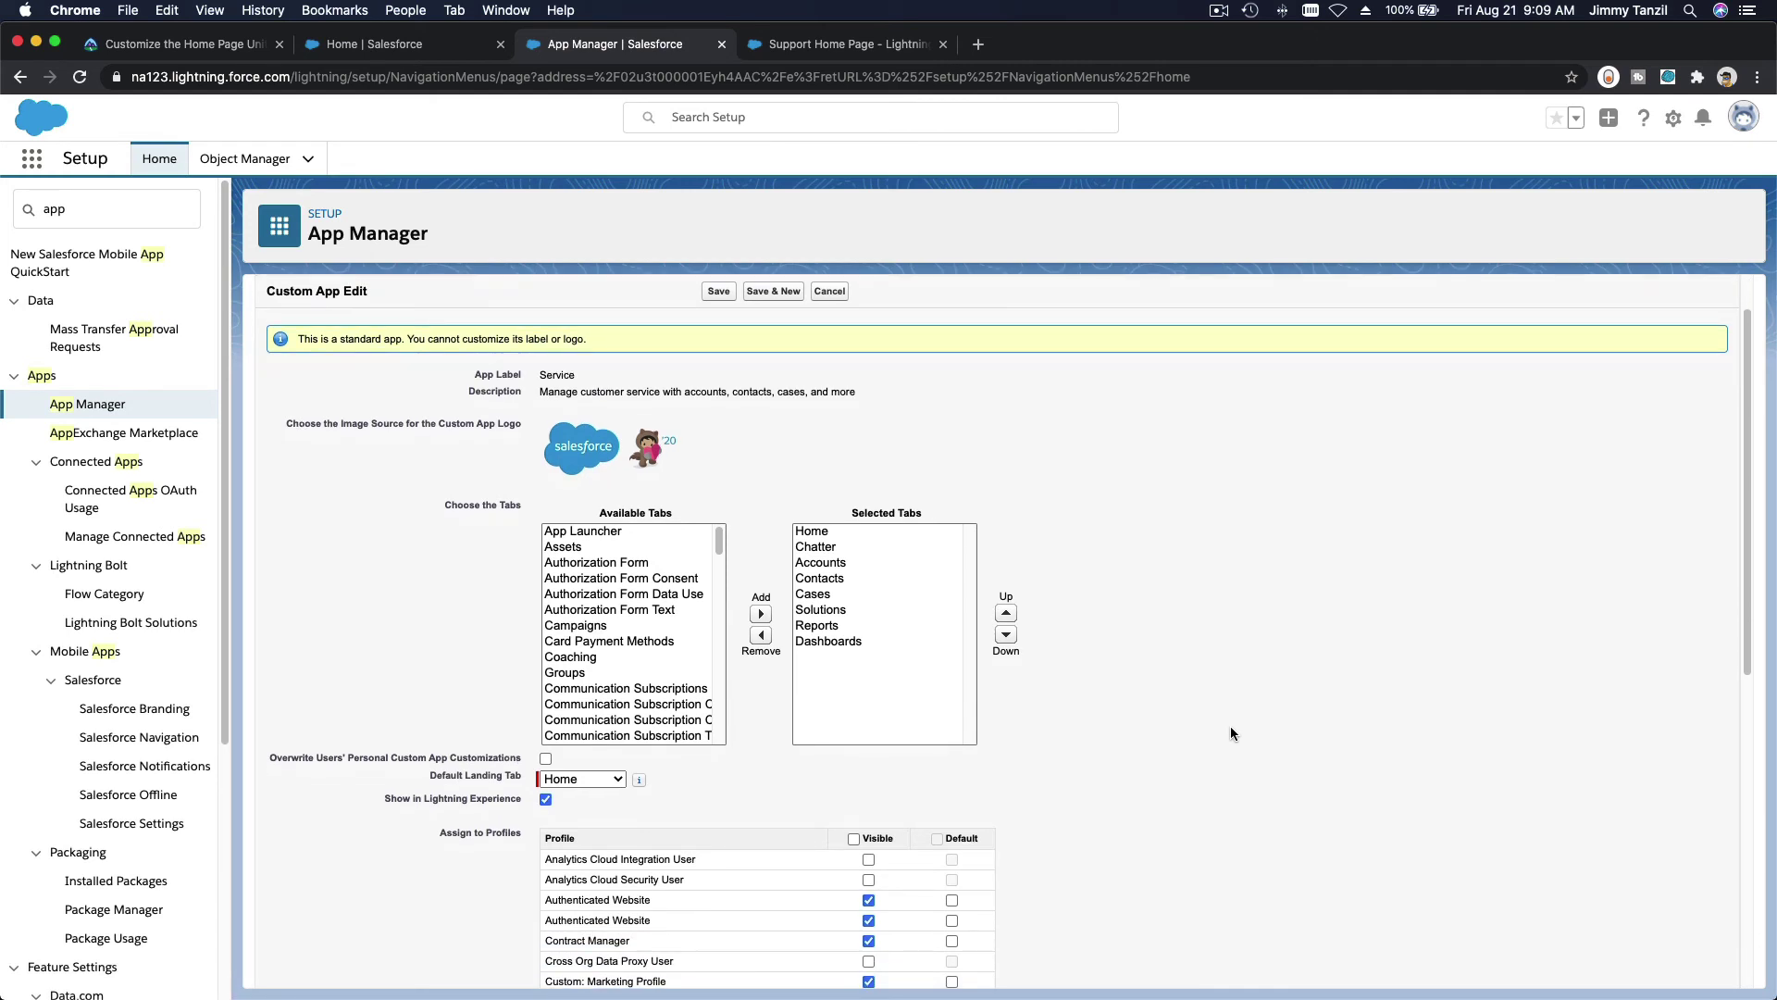
pyautogui.scroll(-3, 1230, 726)
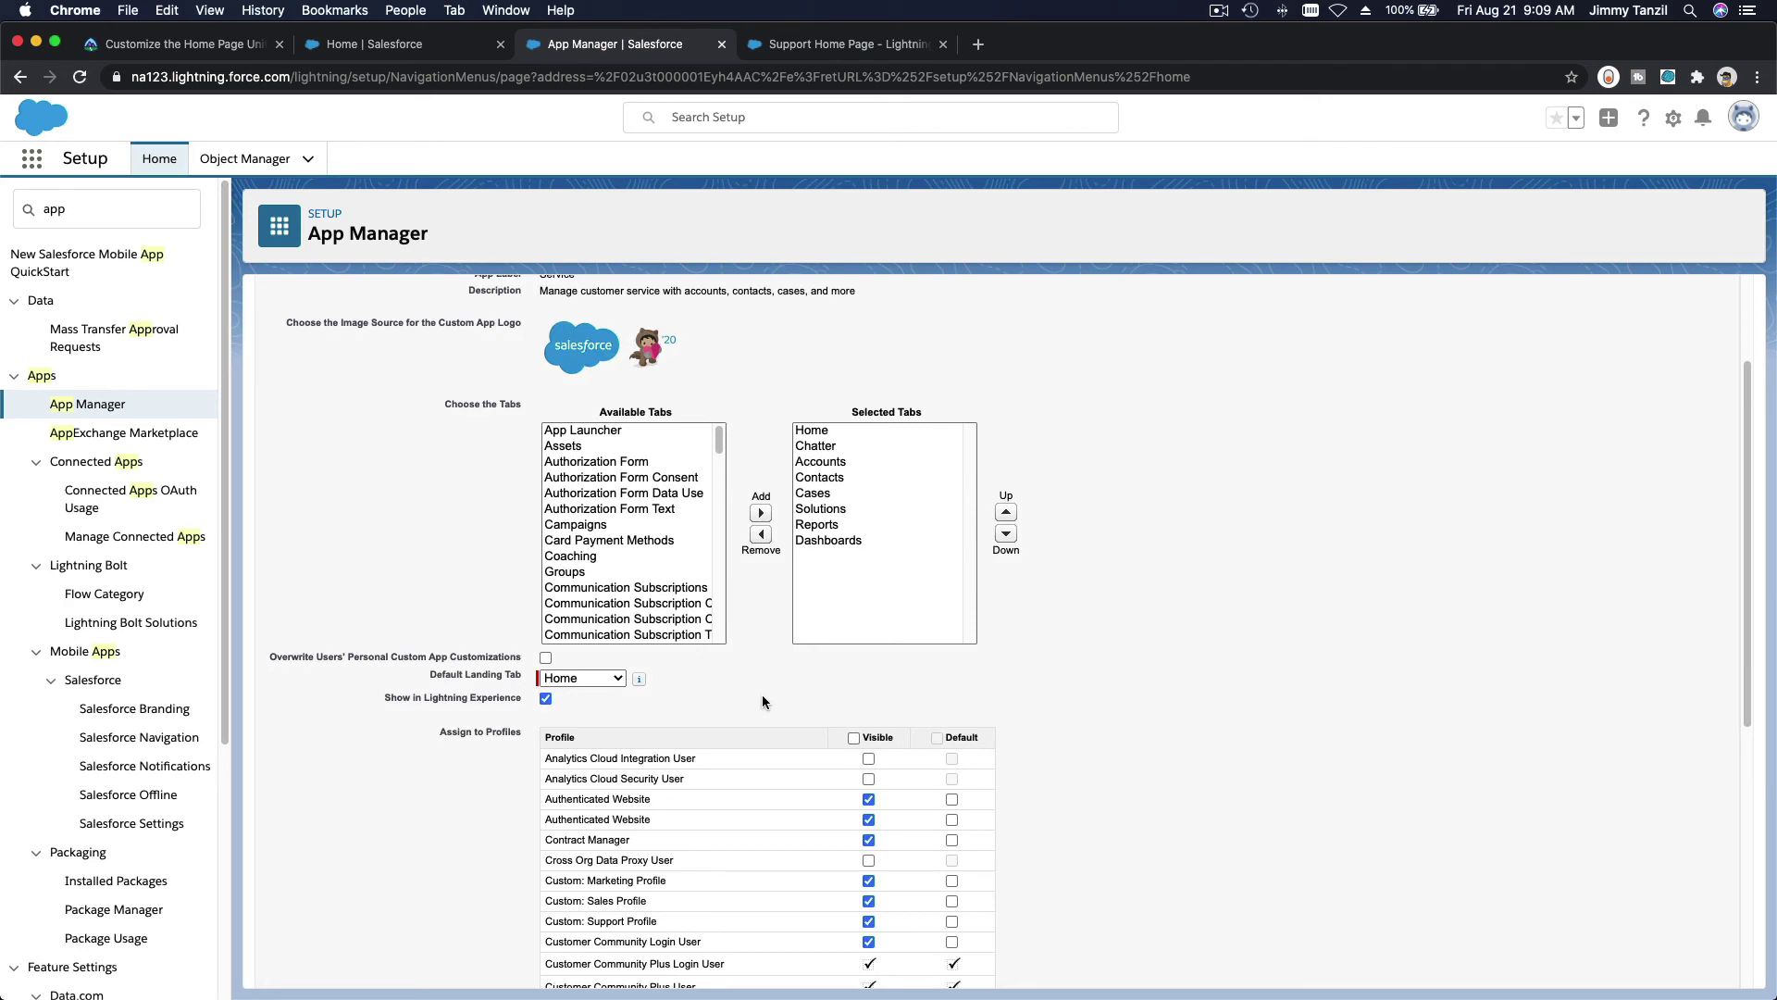
pyautogui.scroll(-10, 1322, 718)
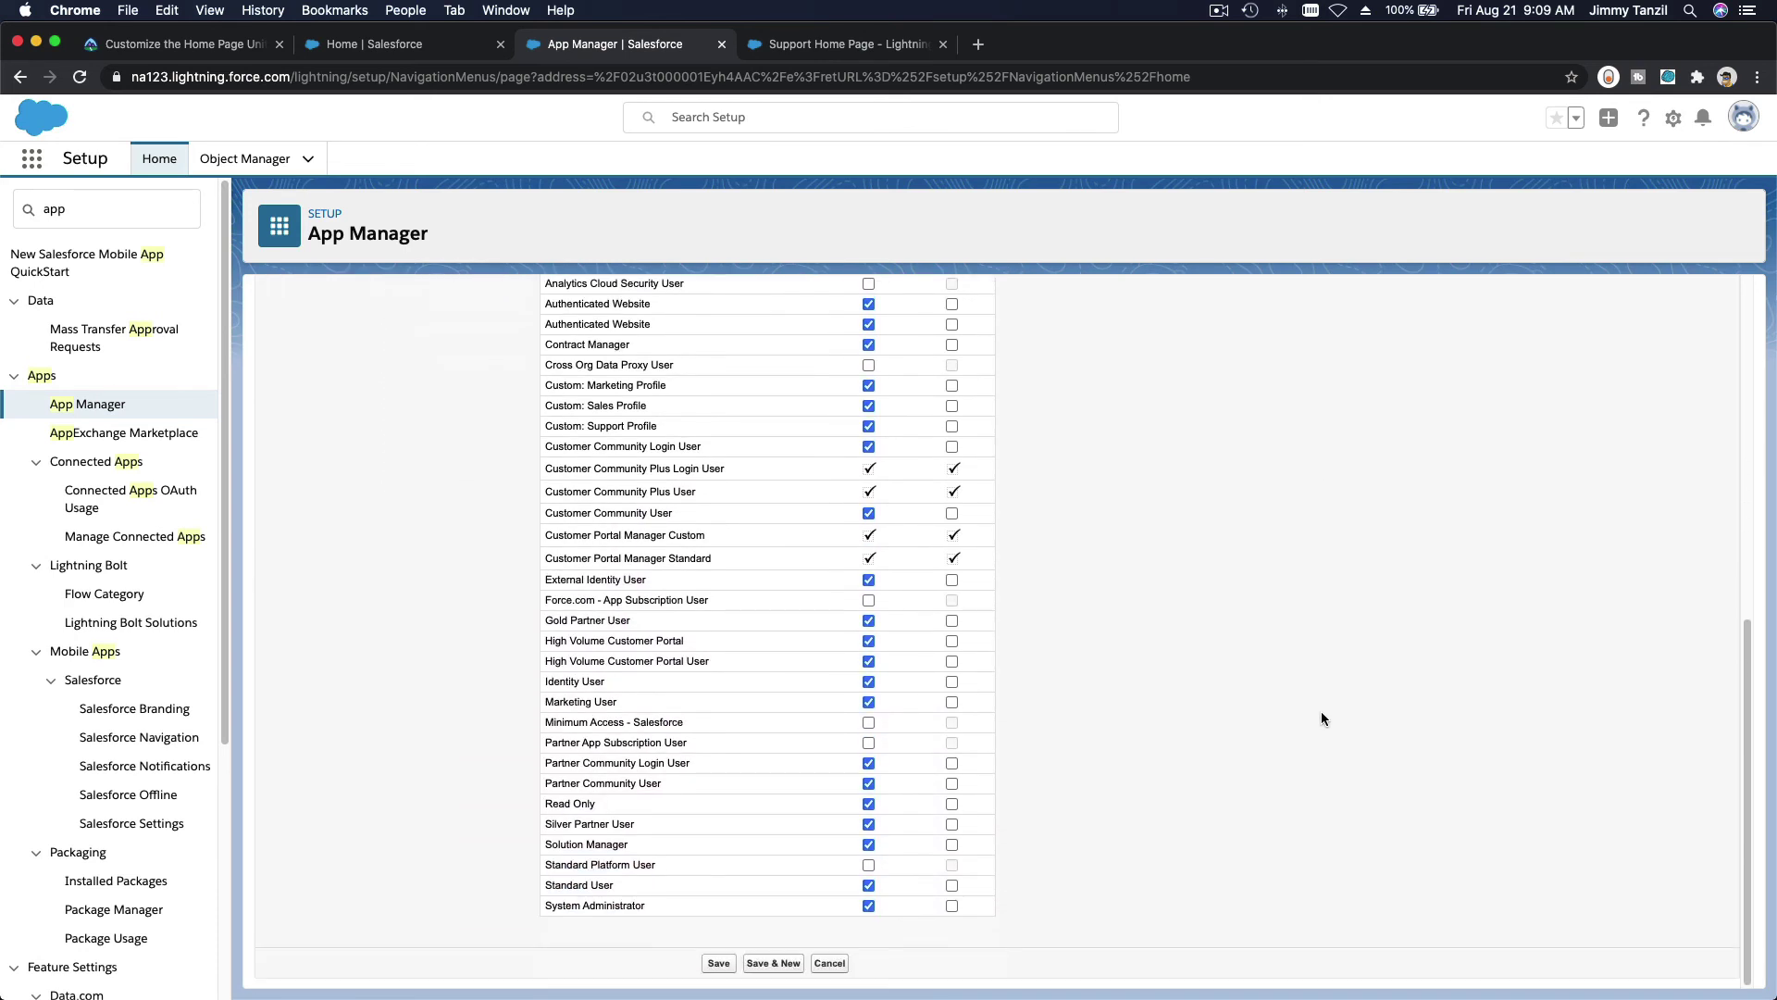
pyautogui.click(718, 963)
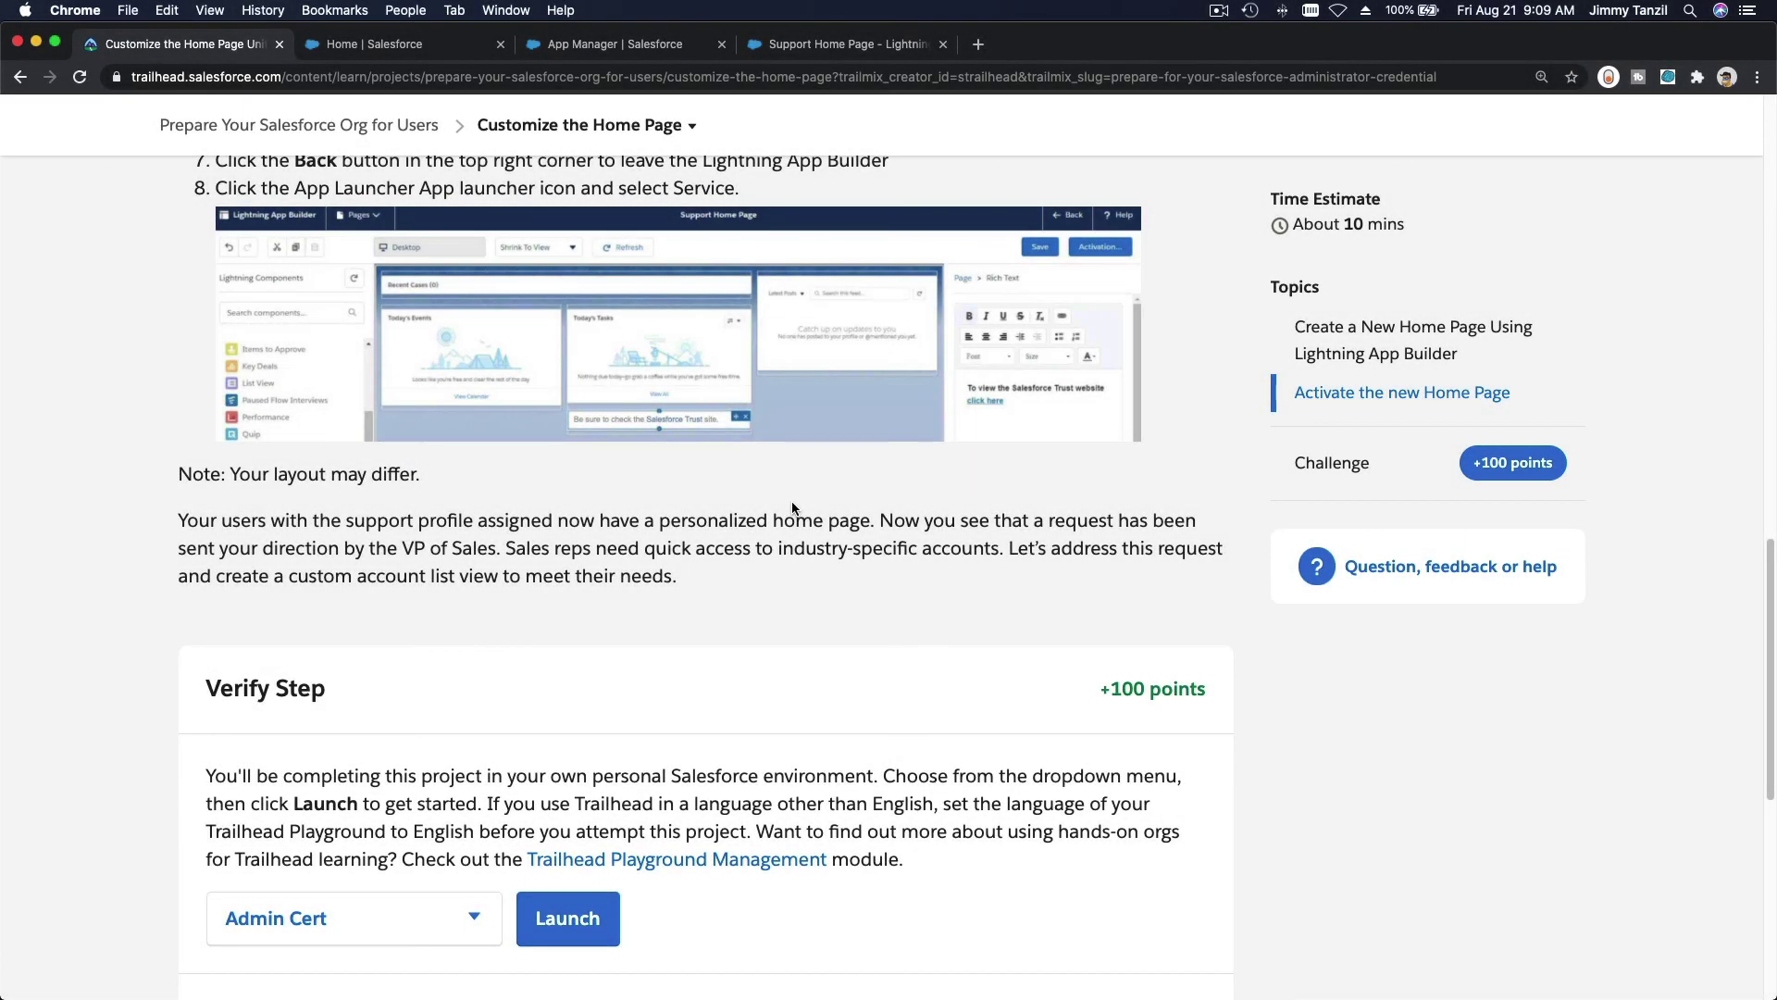
# Run the Verify Step for the Customize the Home Page challenge to earn 100 points
pyautogui.scroll(-3, 791, 507)
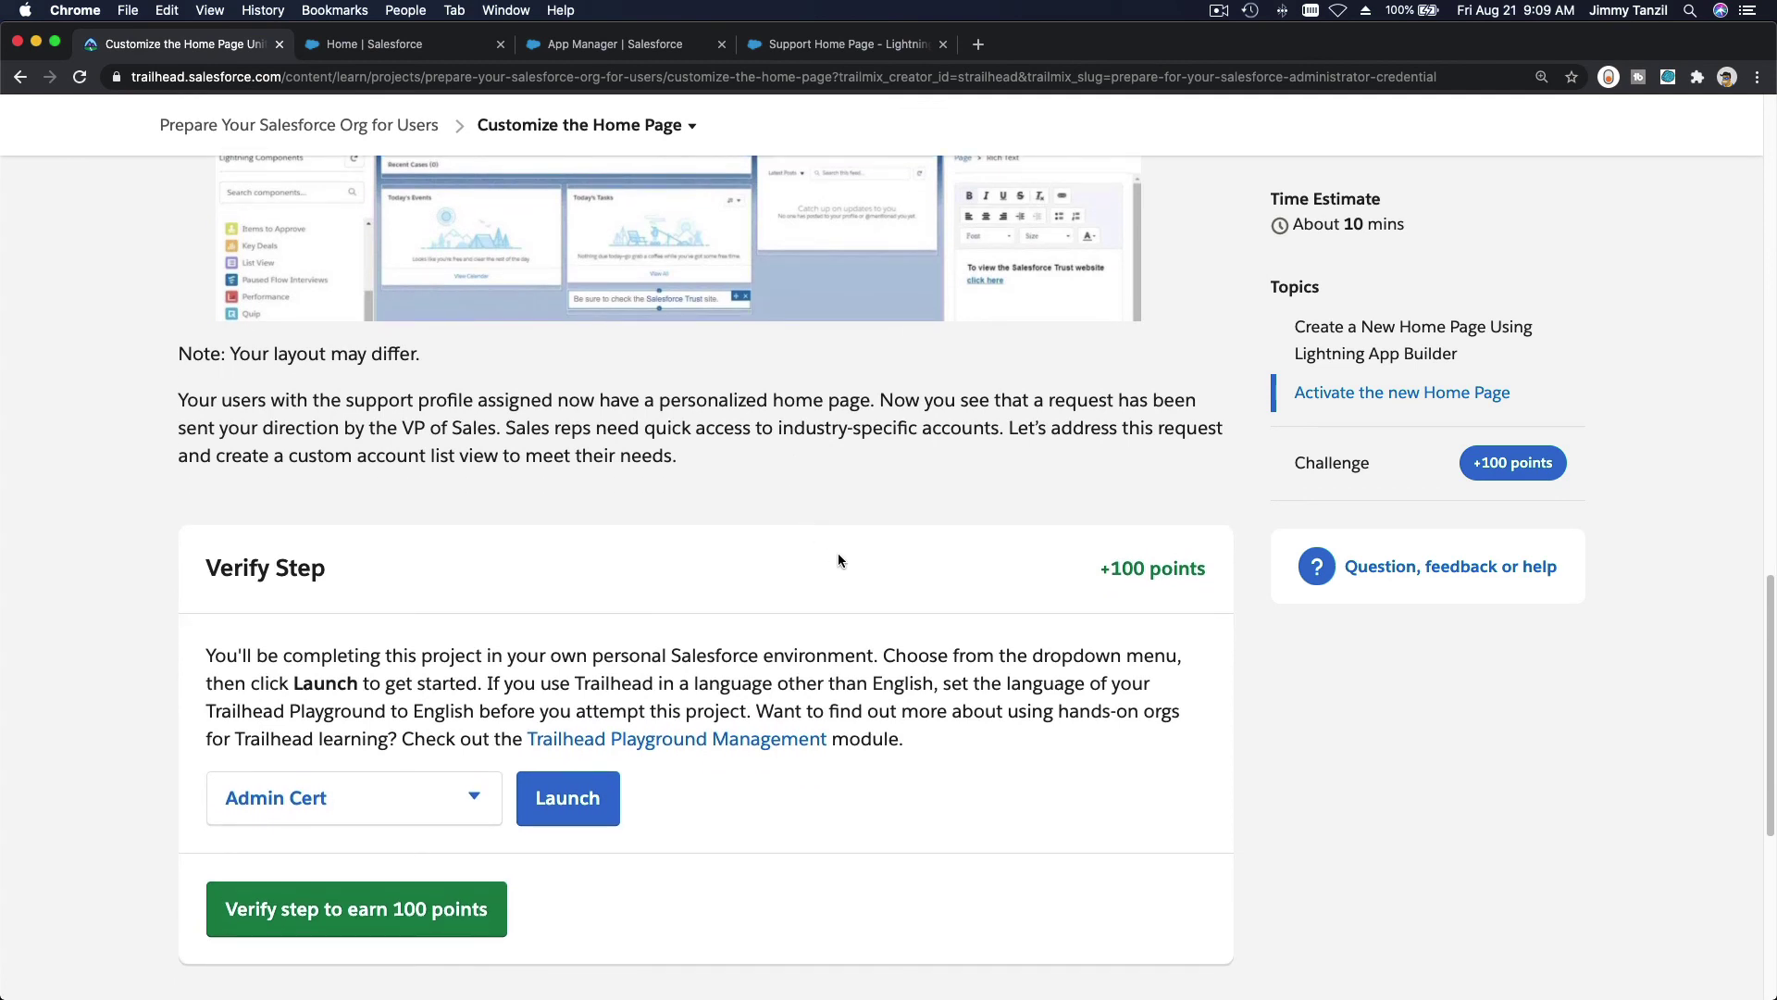
pyautogui.scroll(-8, 838, 560)
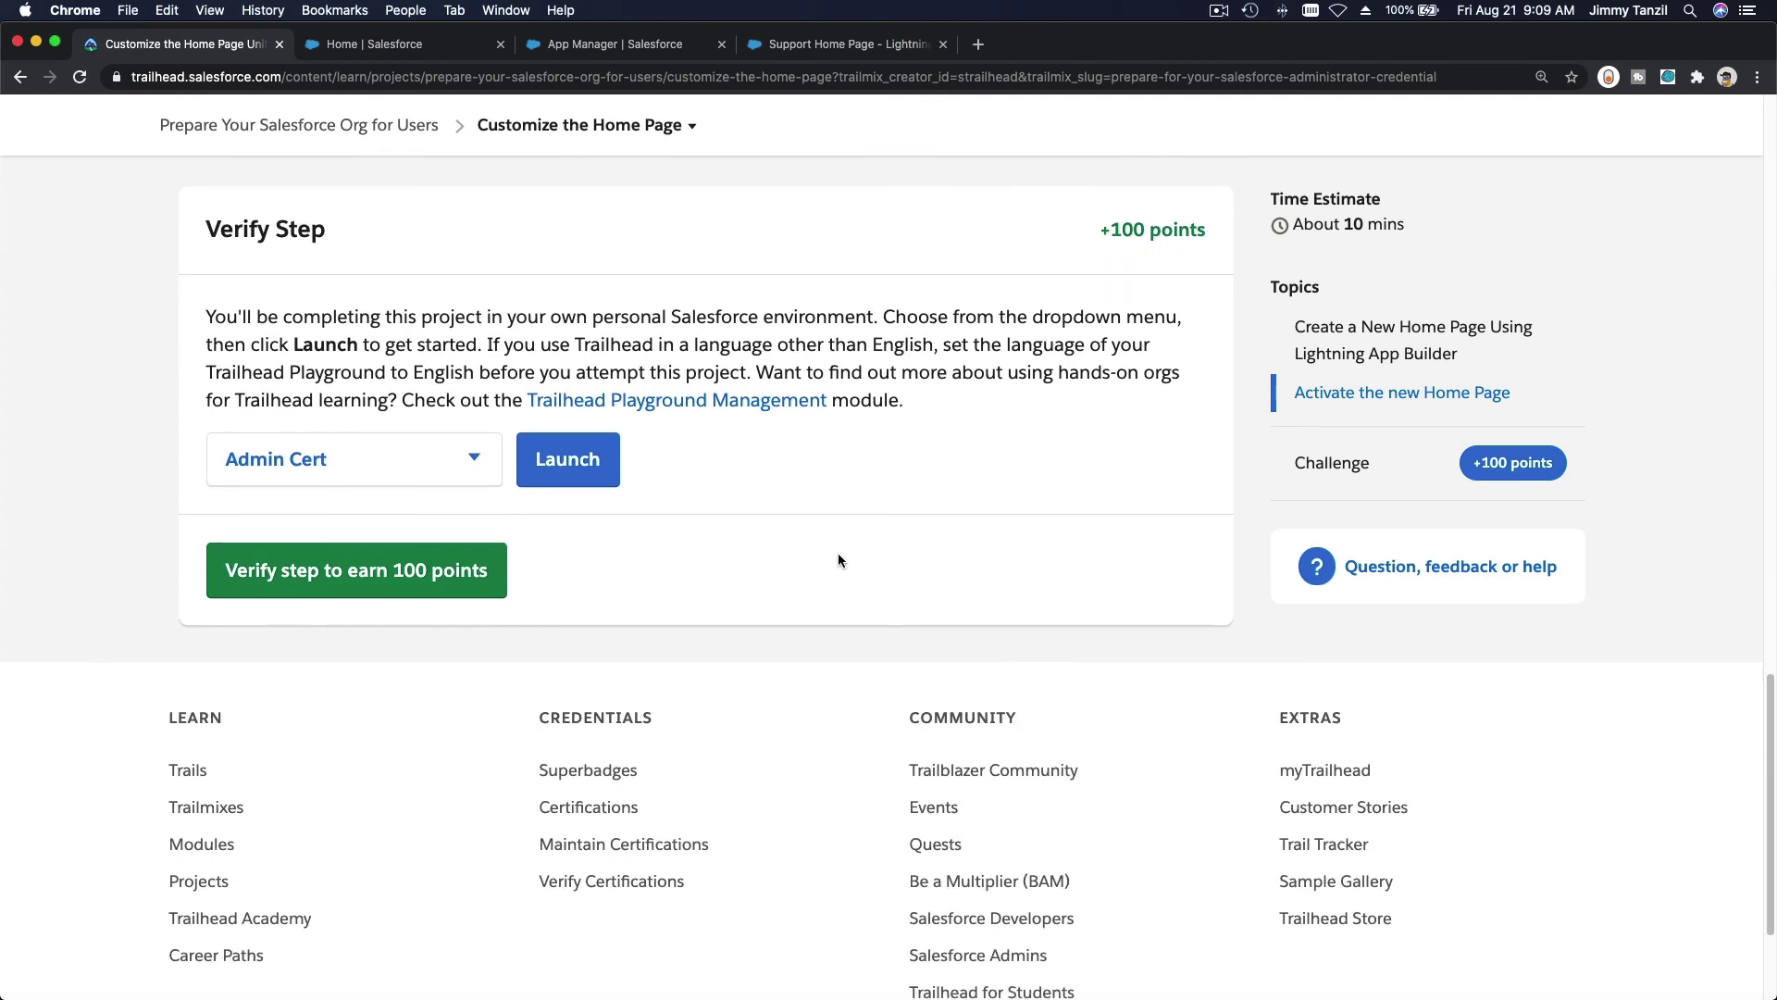
pyautogui.click(367, 583)
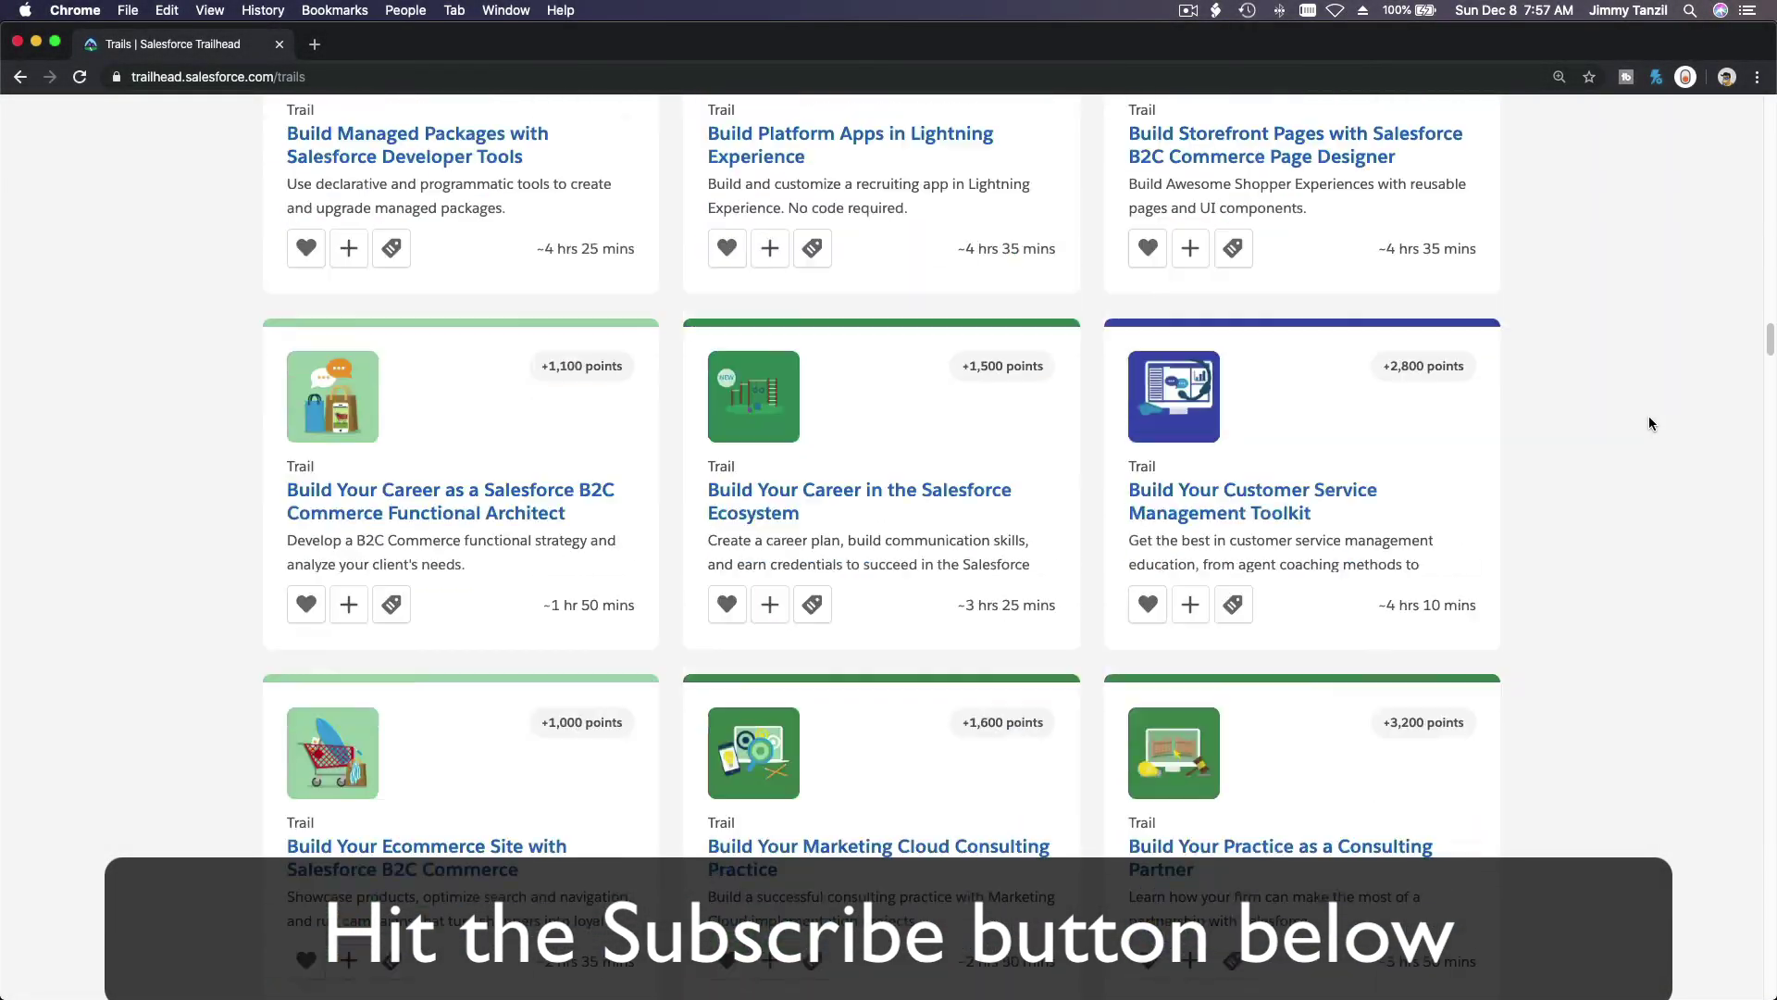
pyautogui.scroll(-15, 1649, 423)
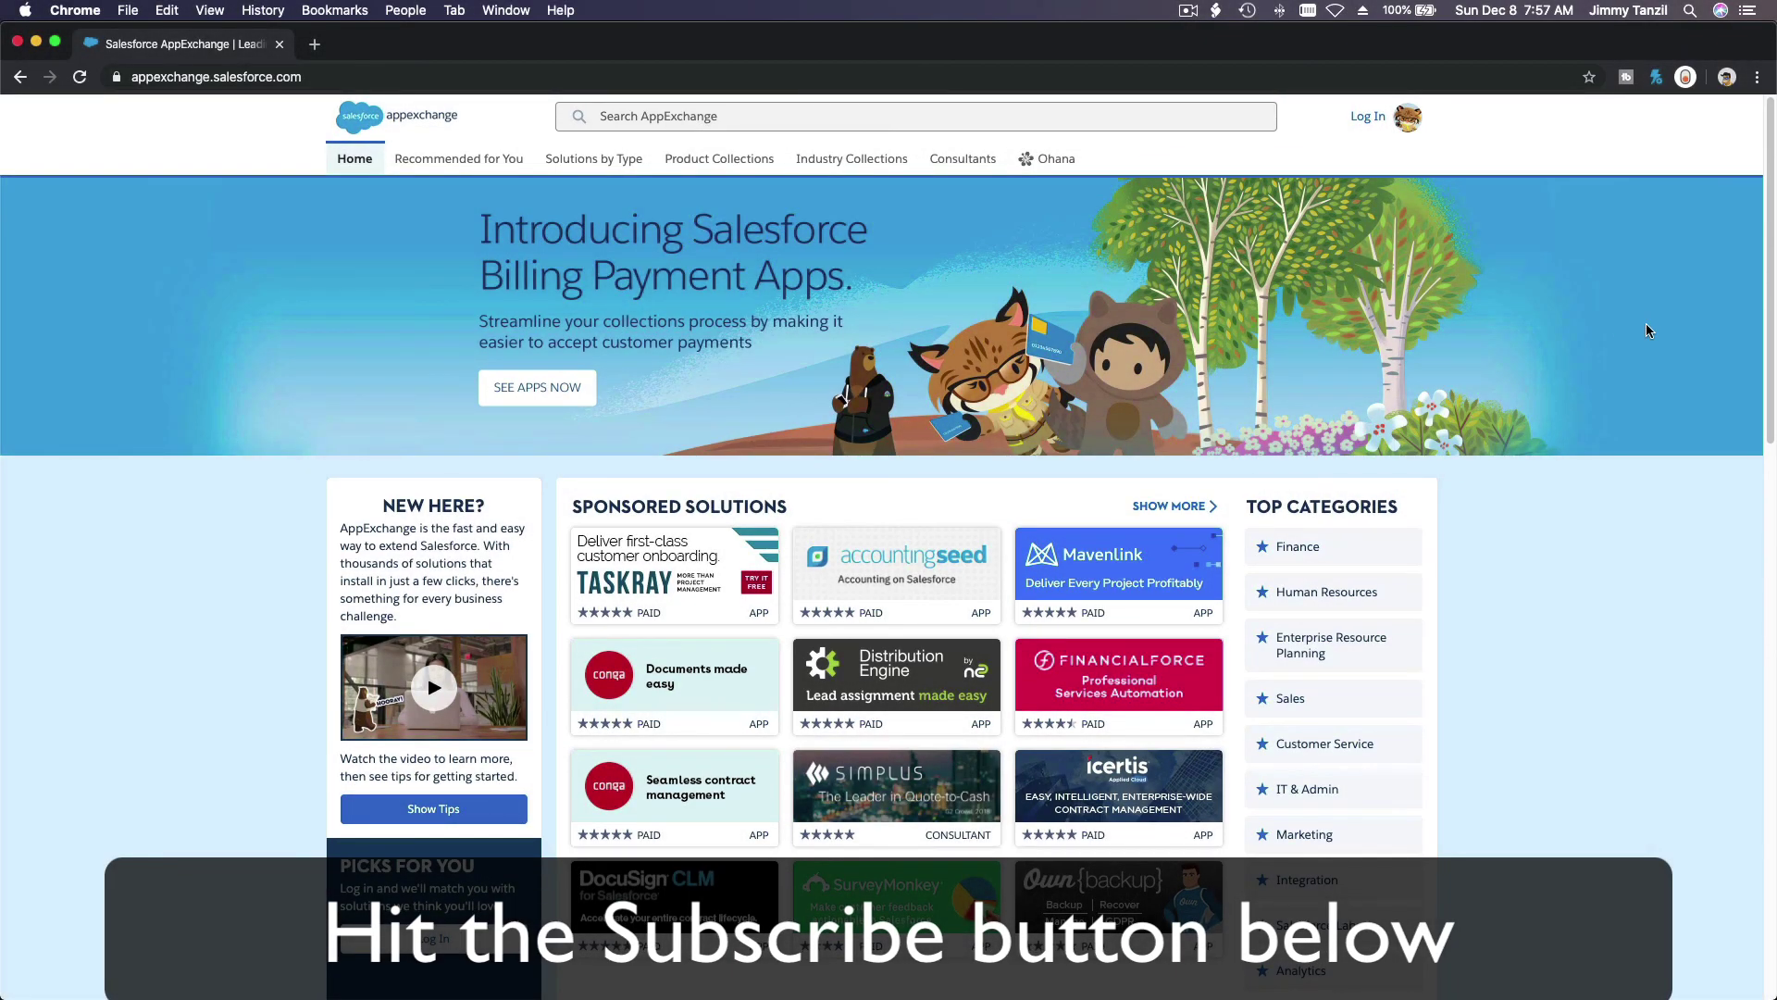
# Scroll down through the AppExchange home page's sponsored solutions and trending apps
pyautogui.scroll(-9, 1645, 330)
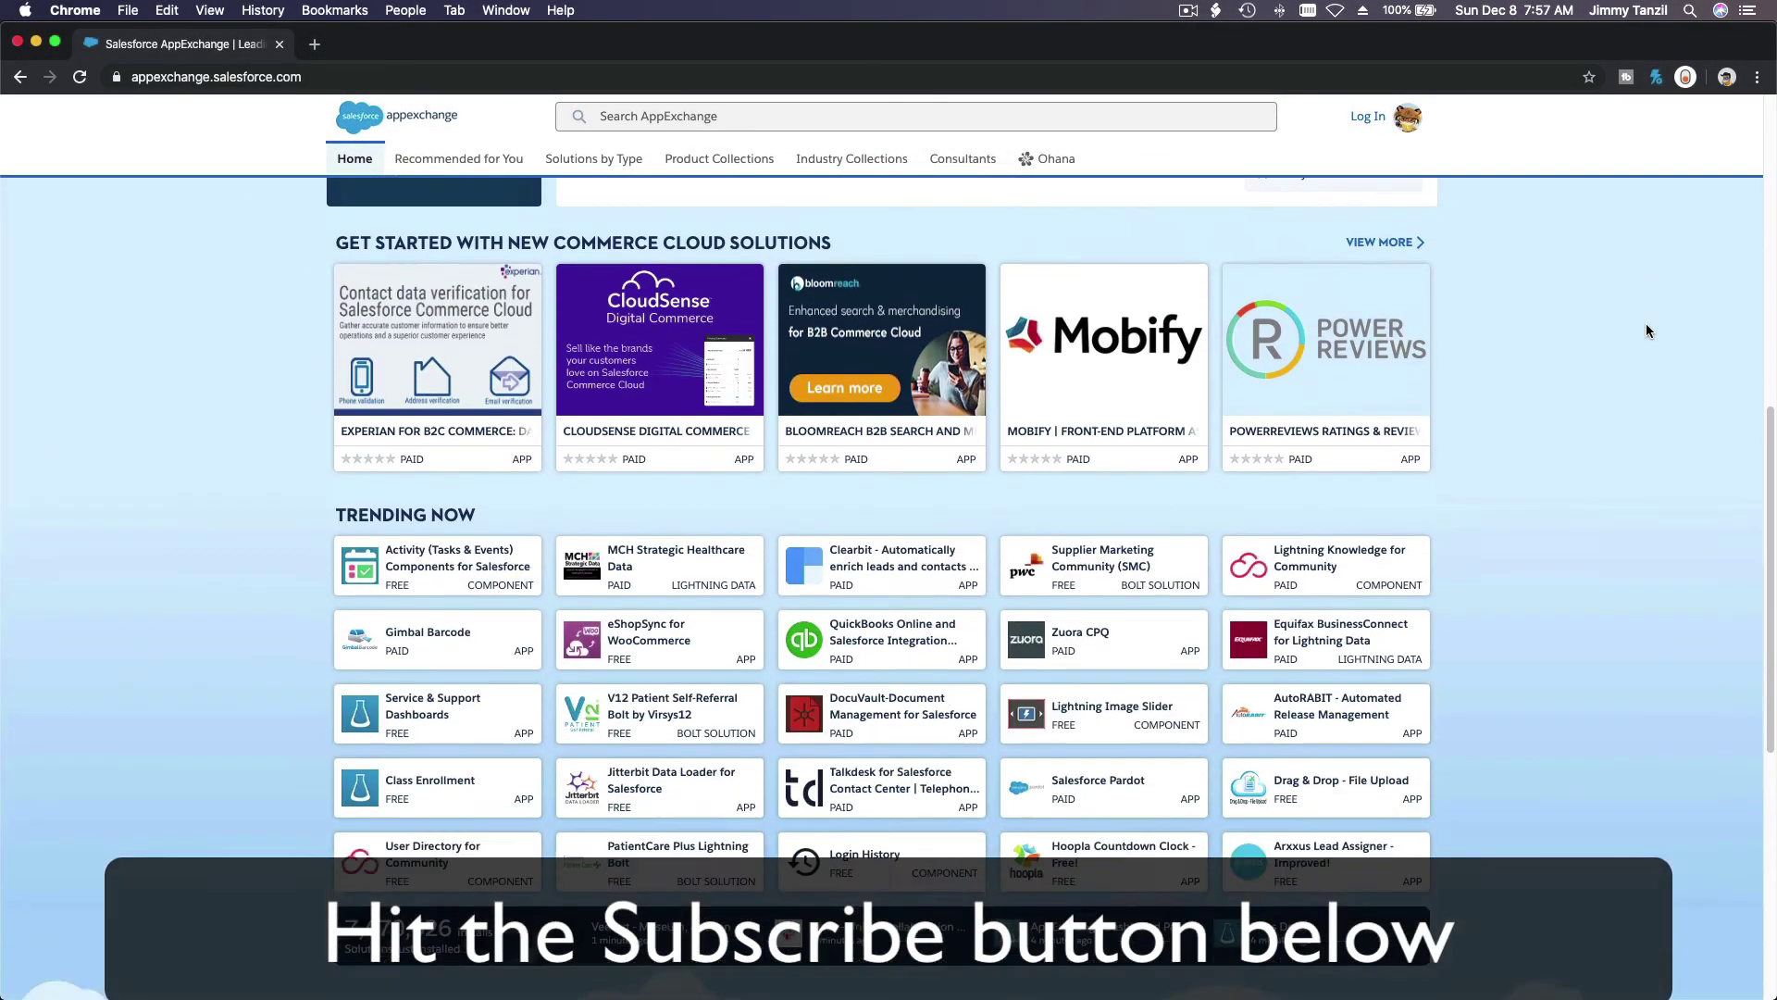
pyautogui.scroll(-7, 1646, 330)
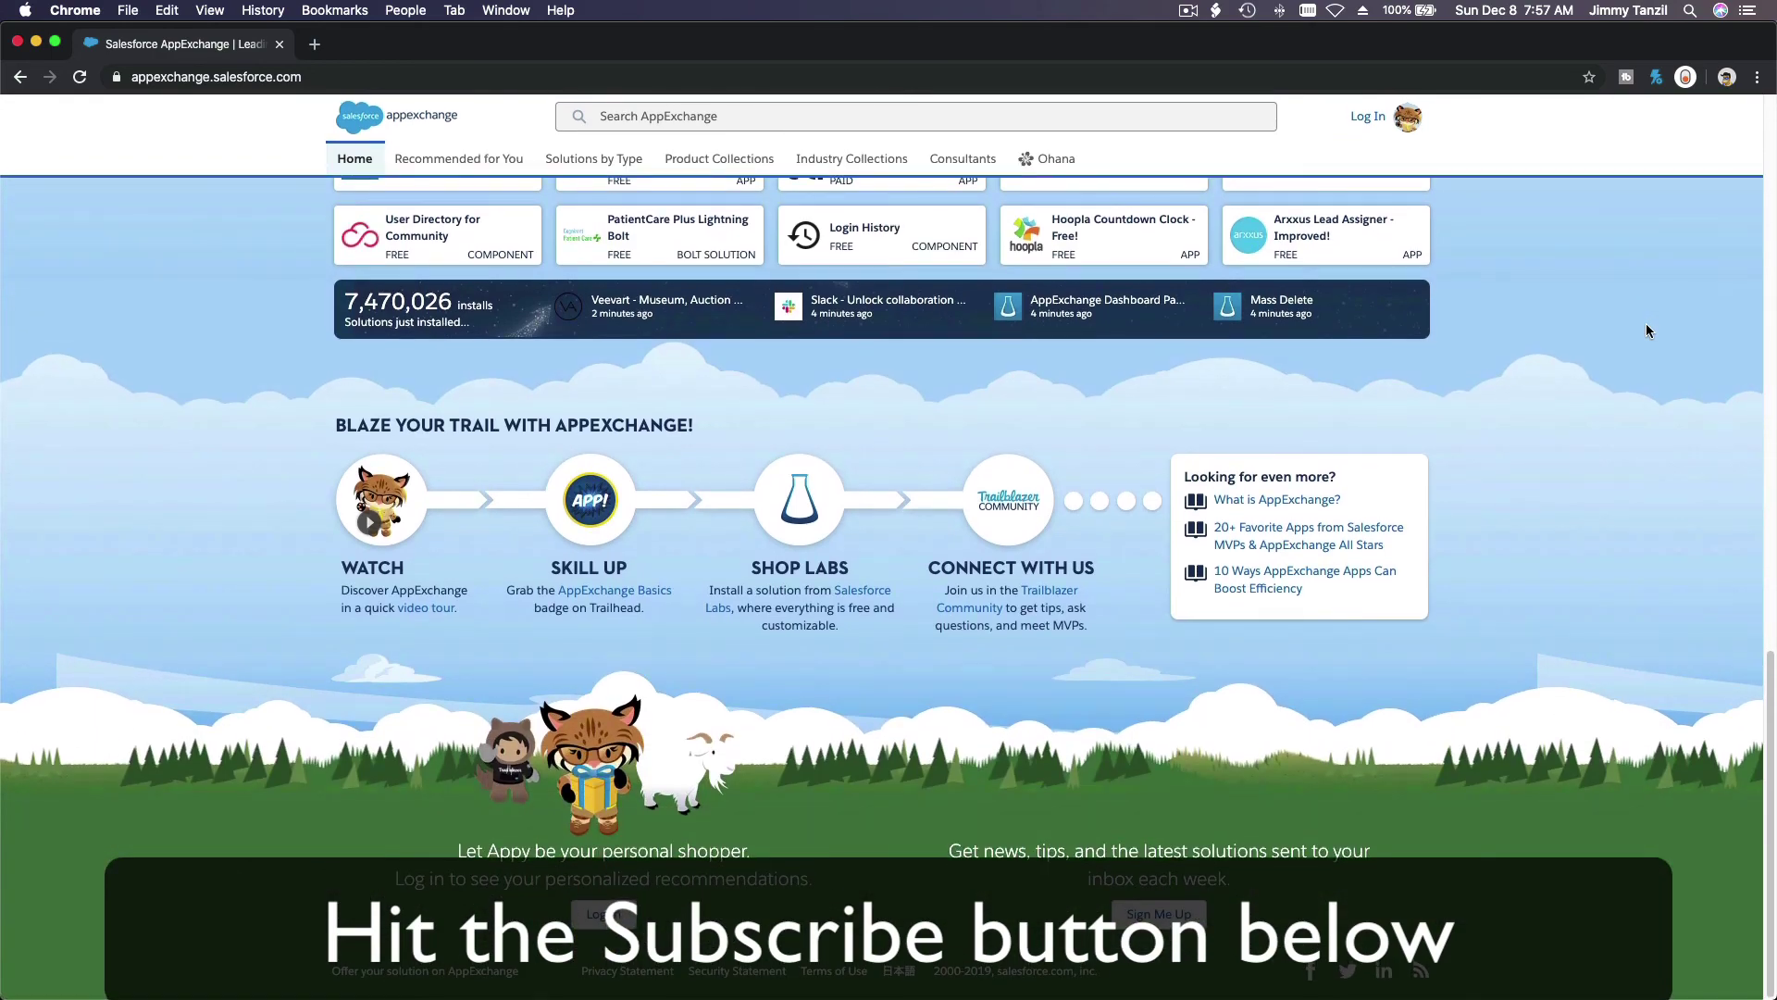